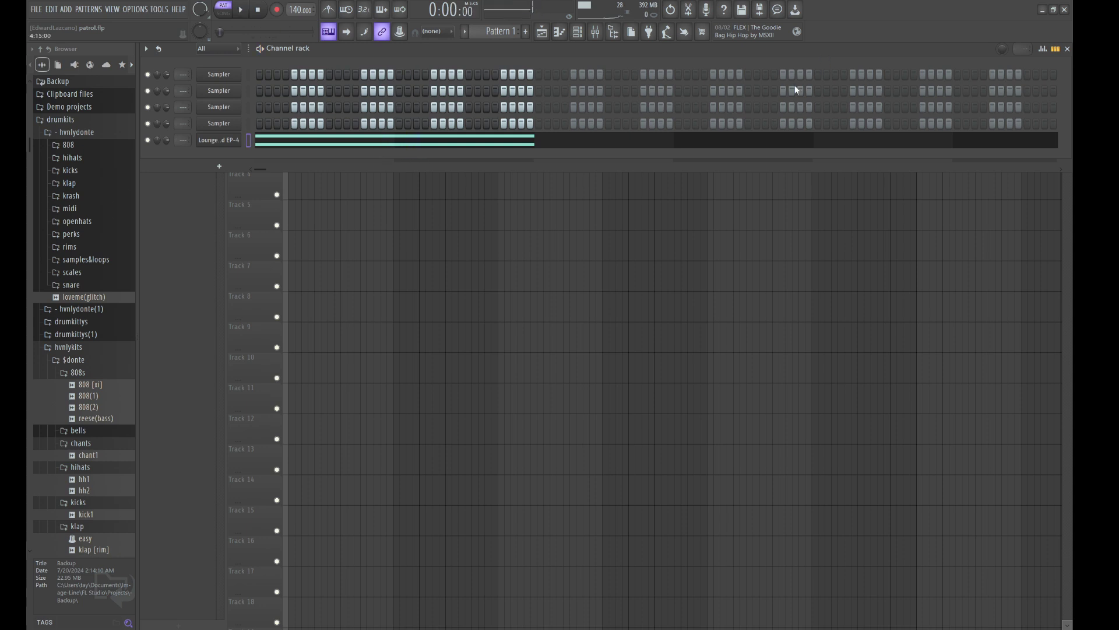
Step: Open the Lounge Lizard EP-4 channel's piano roll and shorten both notes to one bar
click(538, 145)
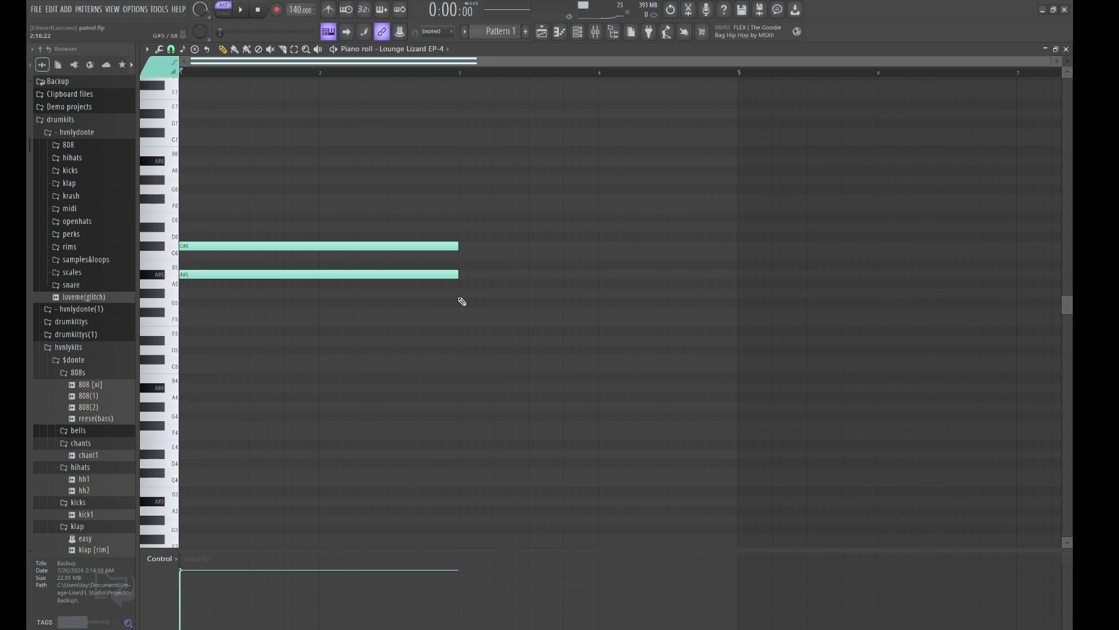
key(ctrl+a)
drag(458, 245, 309, 245)
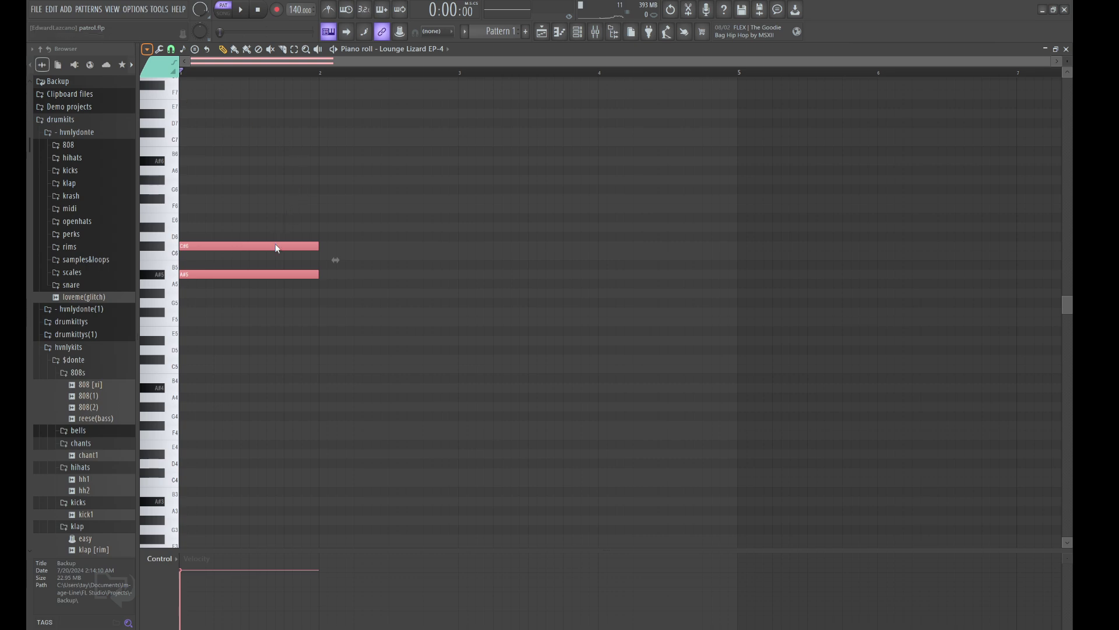
key(ctrl+d)
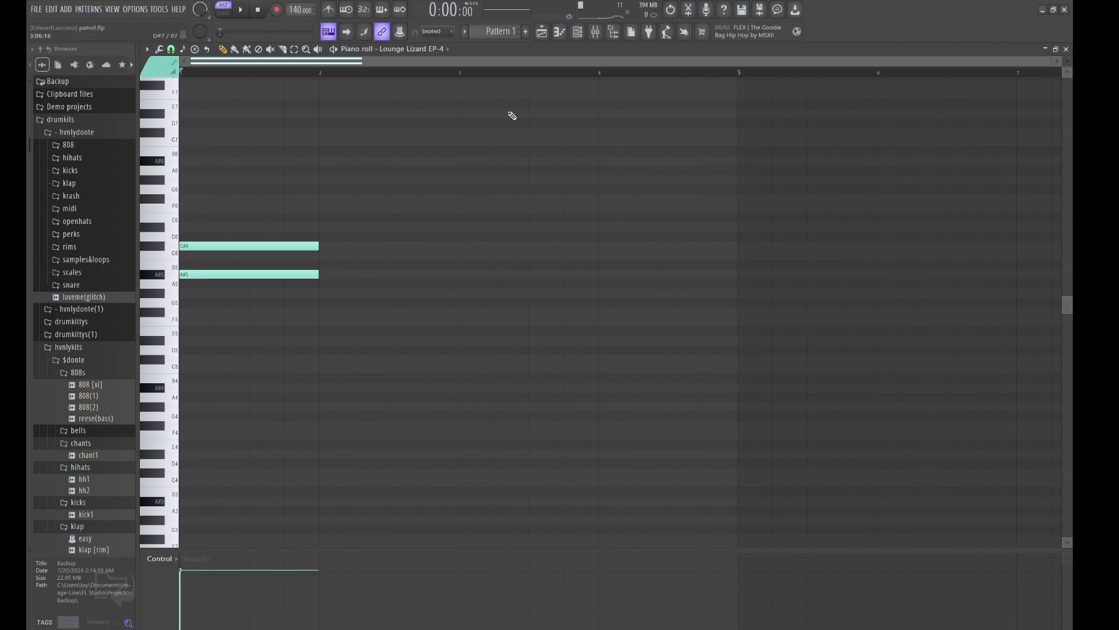
Step: Duplicate the one-bar A#5 and C#6 chord until it fills bars 1–4, with playback running
key(ctrl+b)
key(space)
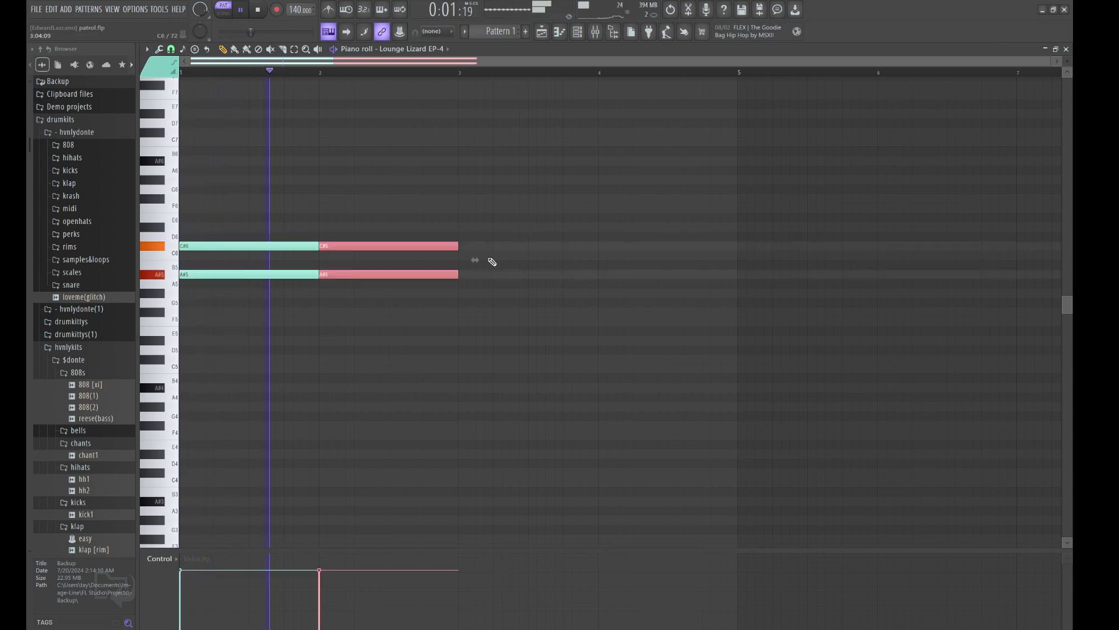
key(ctrl+b)
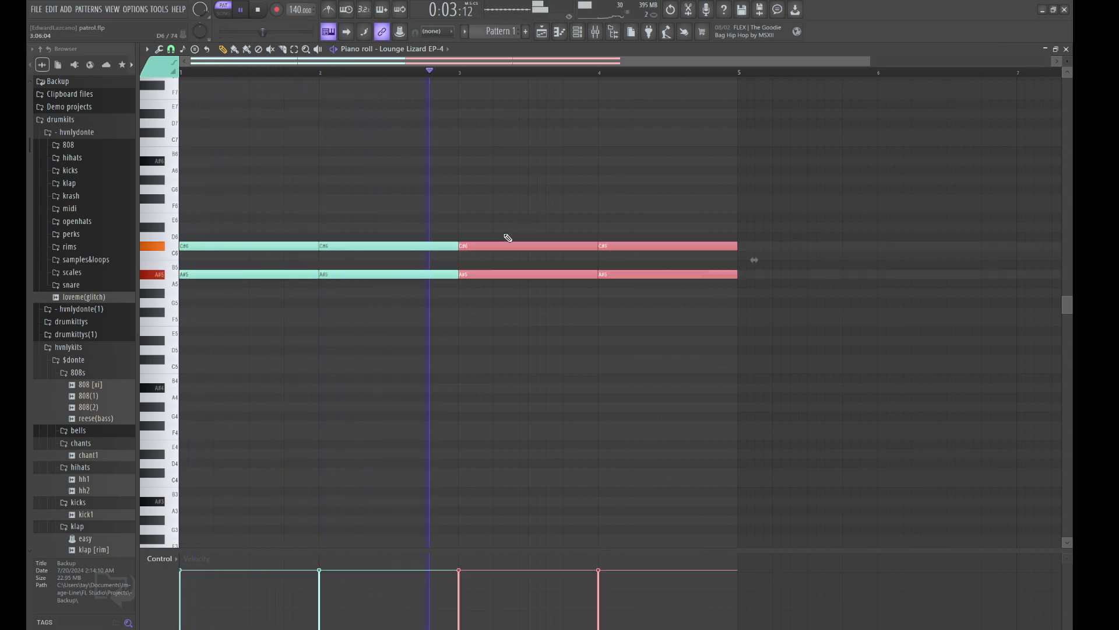
Step: Lower the upper note in bar 4 to C6 and duplicate the whole four-bar phrase into bars 5–8
drag(679, 255, 654, 233)
key(shift+Down)
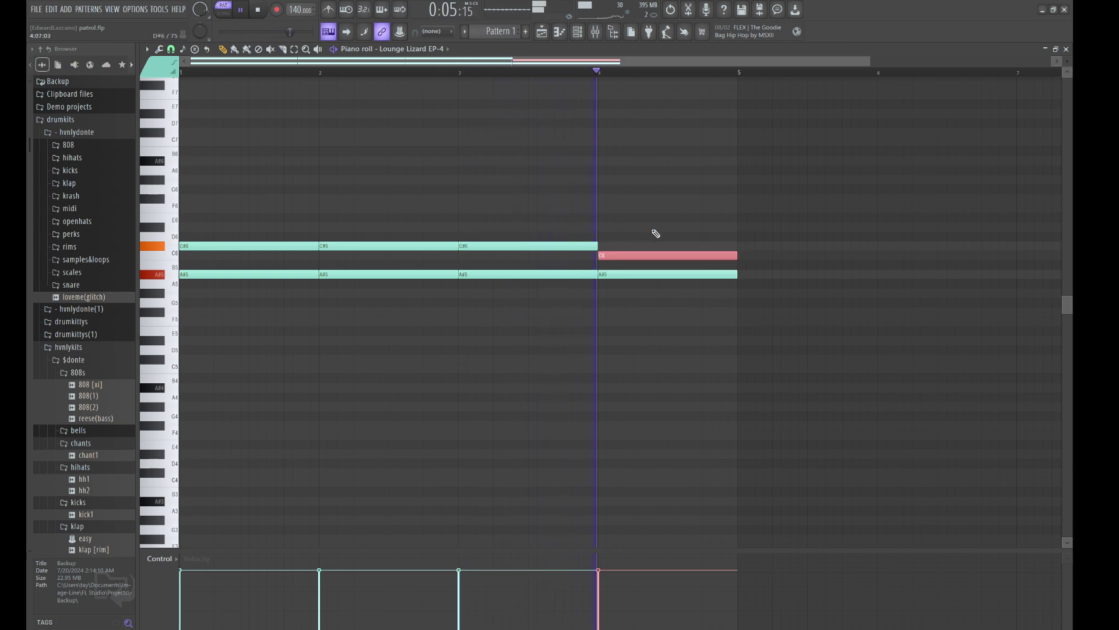
key(ctrl+d)
key(ctrl+a)
key(ctrl+b)
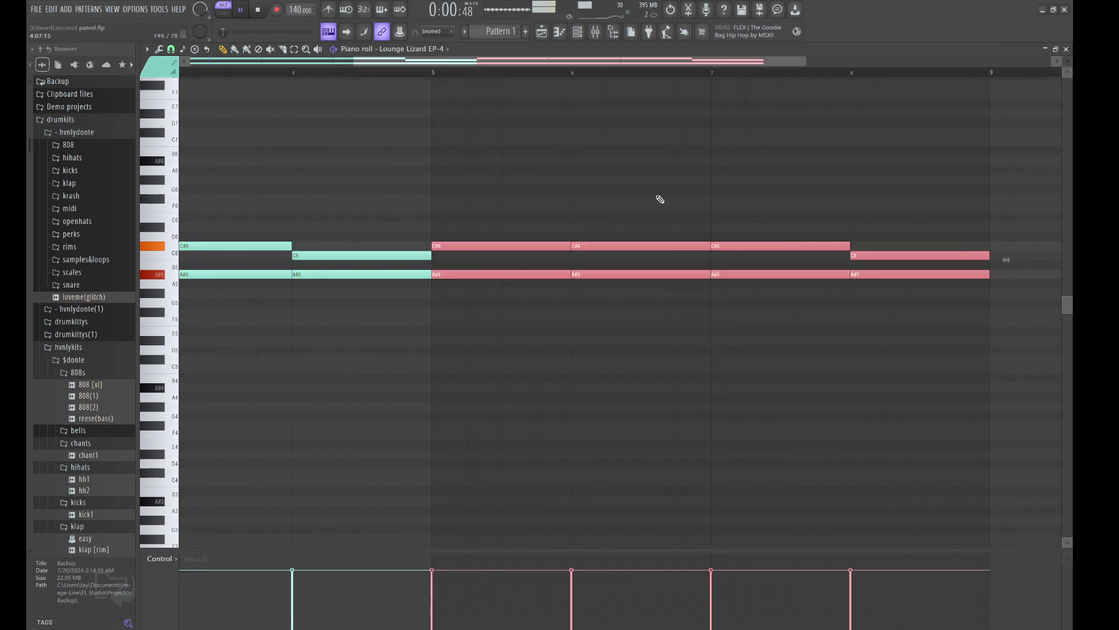
Step: Lower the bottom row of notes in bars 5–8 to F#5
drag(847, 262, 489, 315)
key(shift+Down)
key(shift+Down)
key(shift+Down)
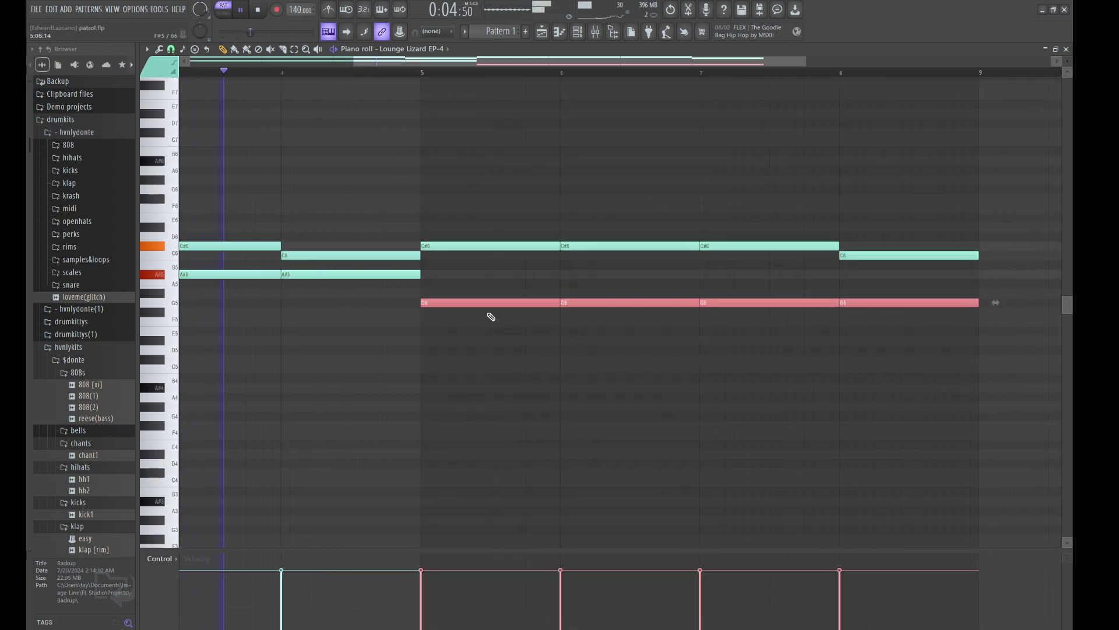
key(shift+Down)
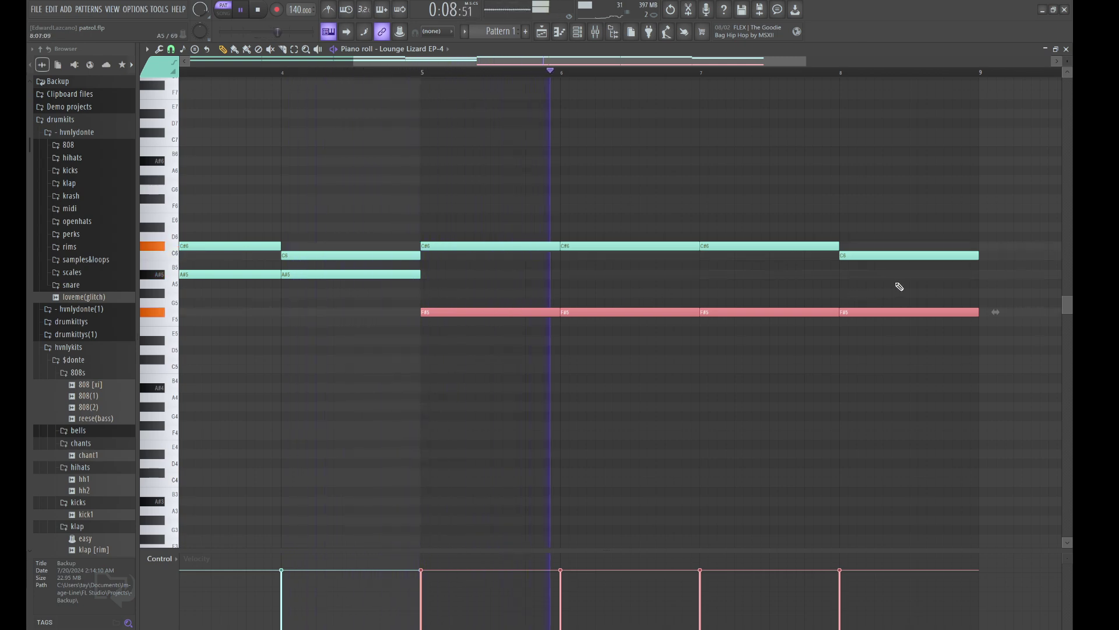
Step: Lower the upper note in bar 8 to G#5
drag(896, 286, 882, 255)
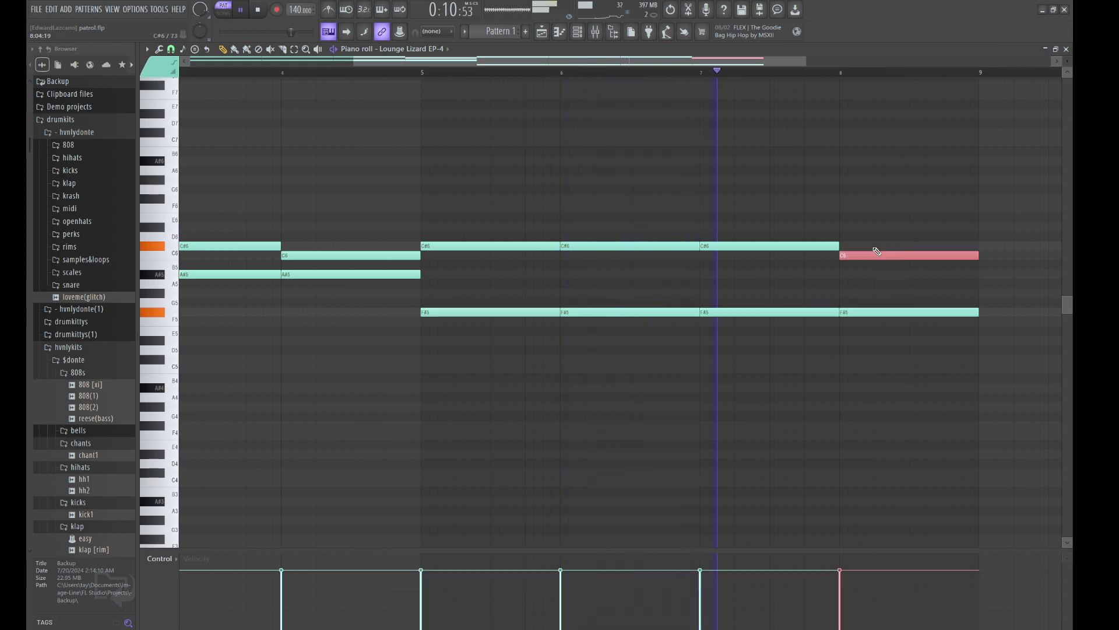
key(shift+Down)
key(shift+Down)
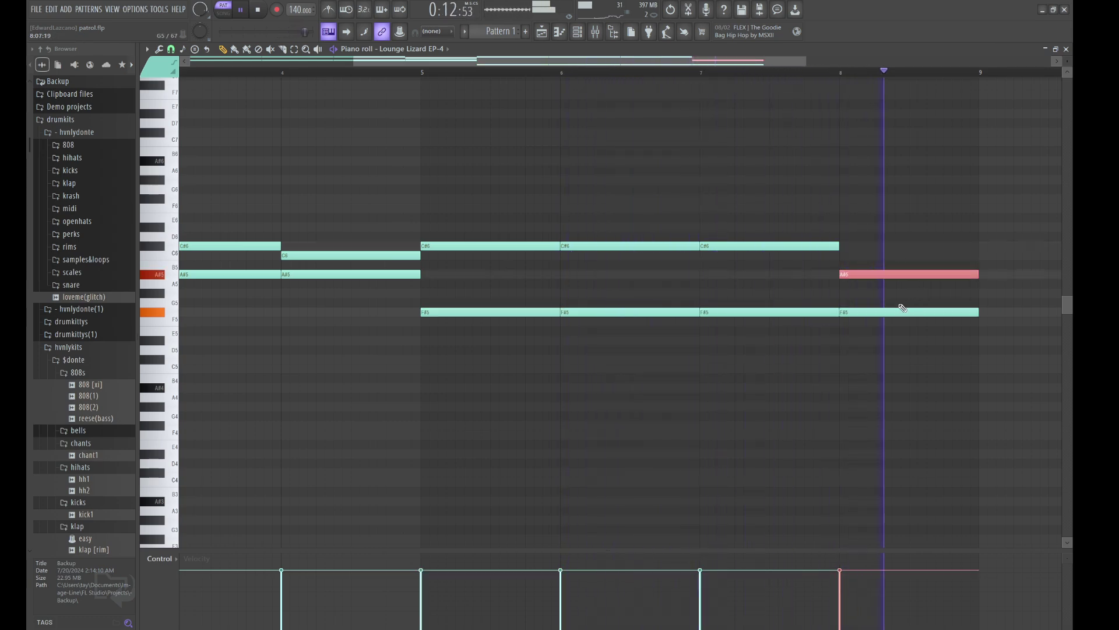
key(shift+Down)
key(shift+Down)
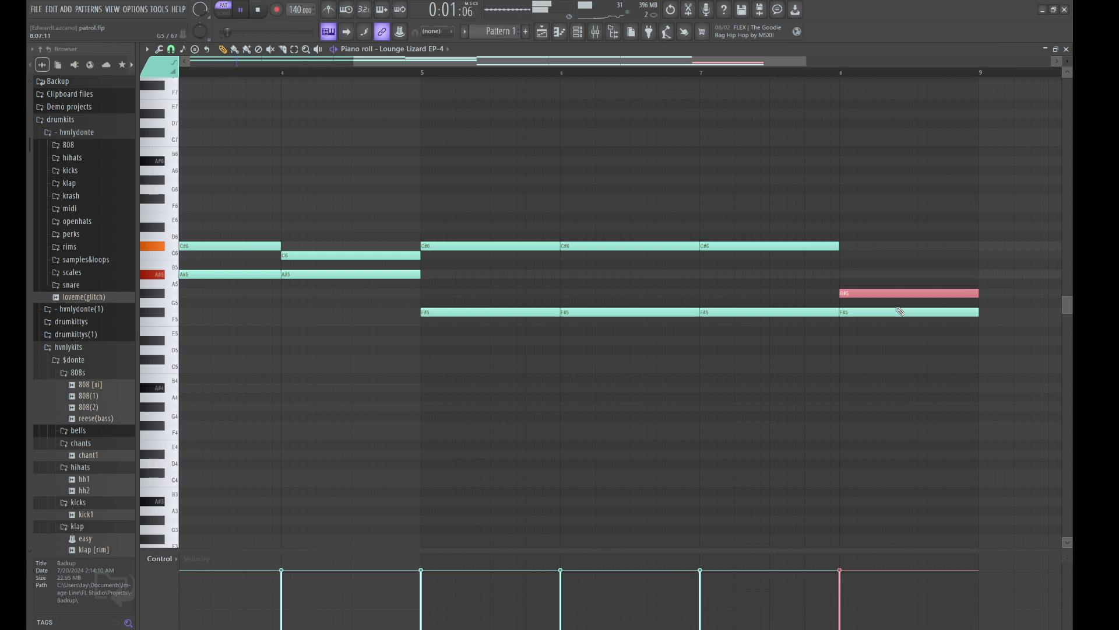
Step: Lower the bottom note in bar 8 to F5 and clear the selection
ctrl+click(892, 313)
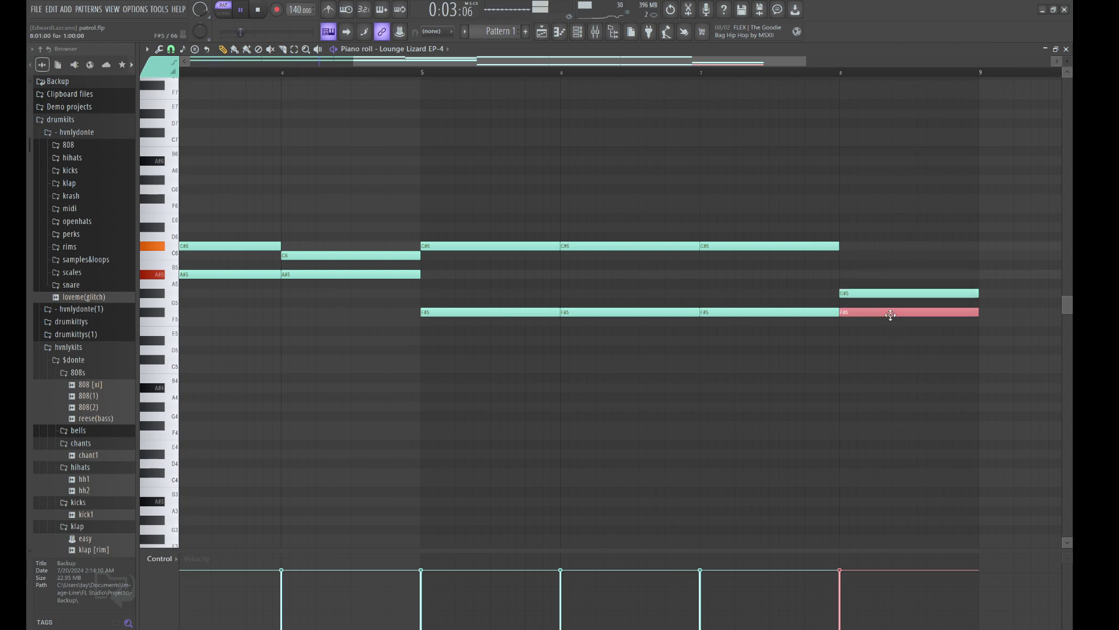
key(shift+Down)
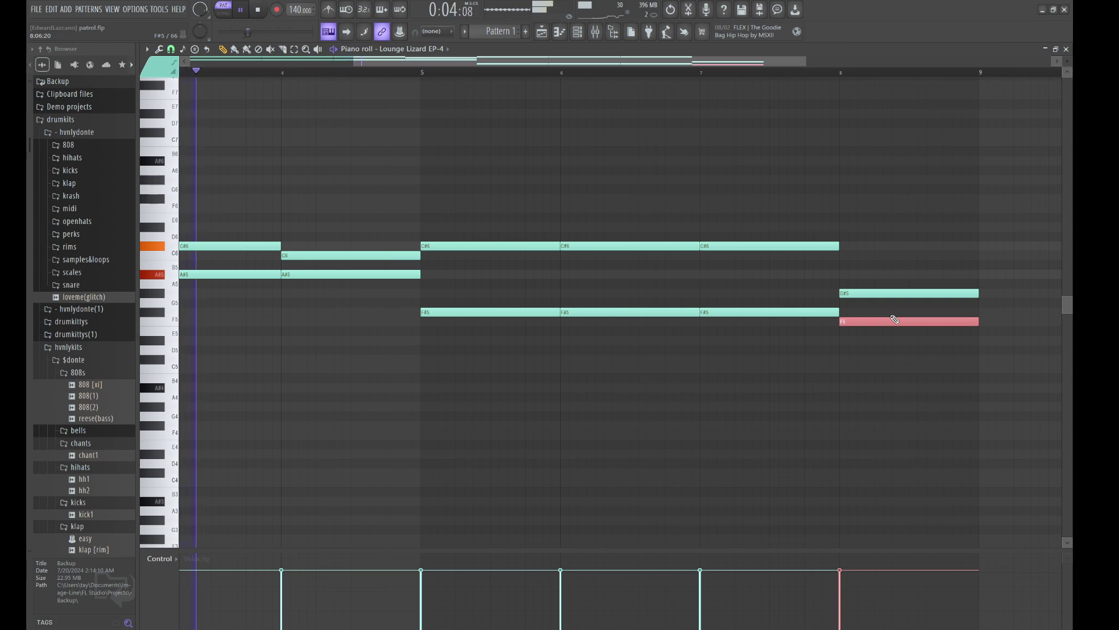
click(880, 226)
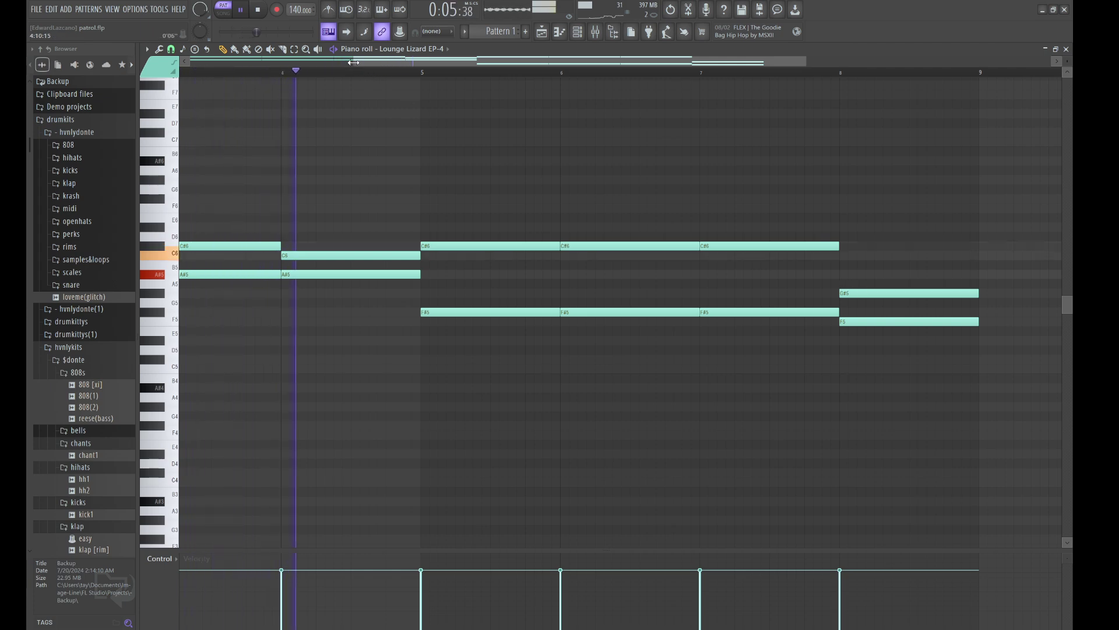
Step: Copy the bottom notes of all eight bars two octaves down as a bass line and slightly reduce the copies' velocity
drag(355, 62, 148, 127)
drag(237, 270, 528, 286)
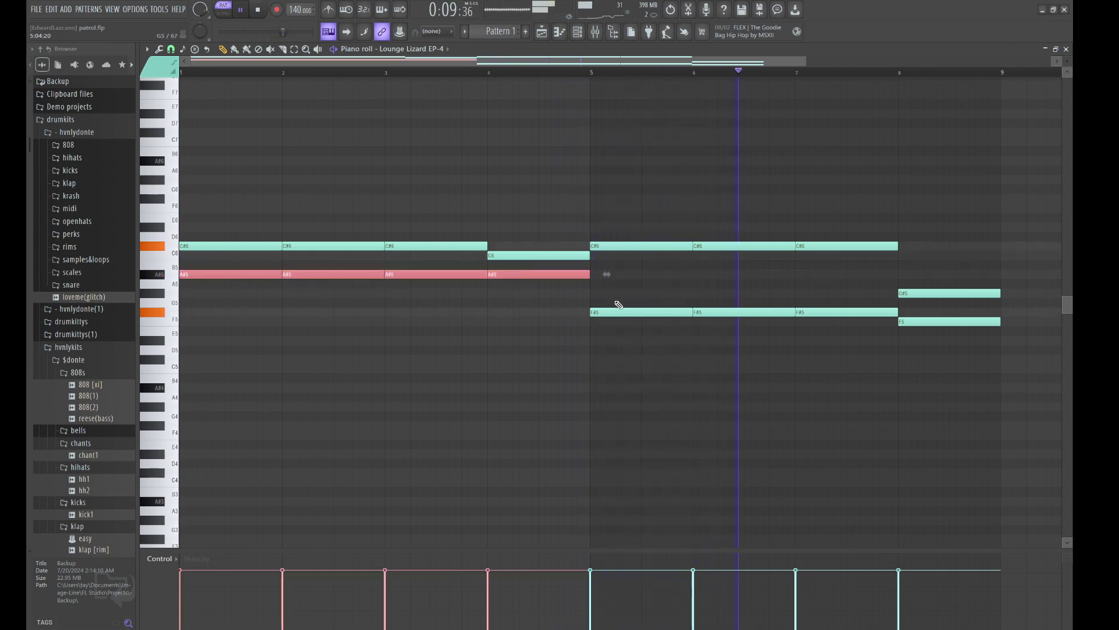
drag(615, 299, 834, 324)
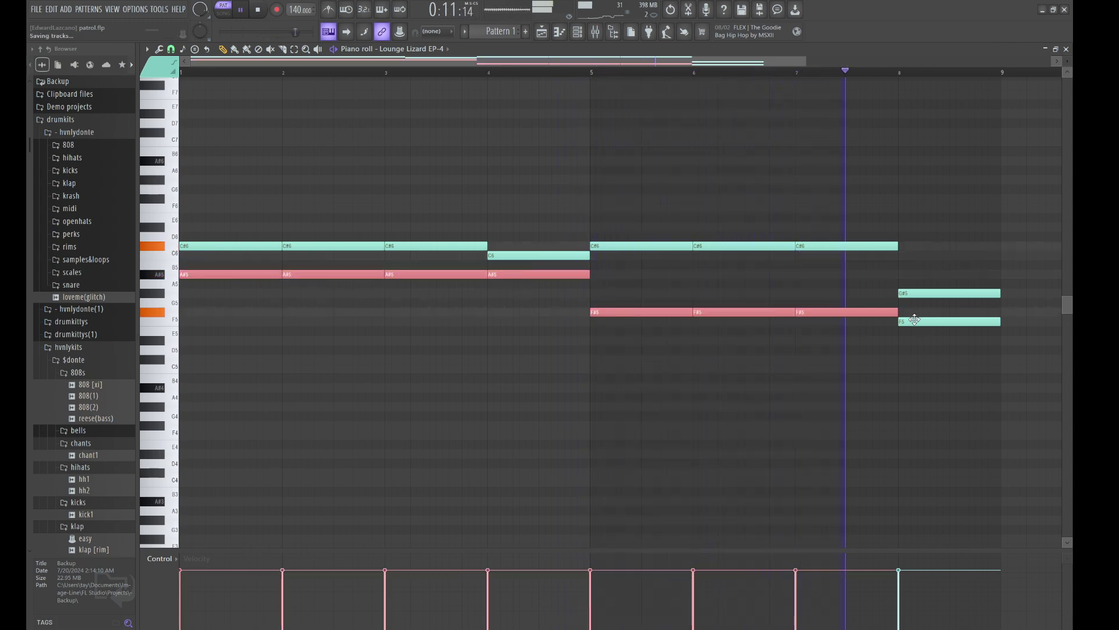
ctrl+click(921, 321)
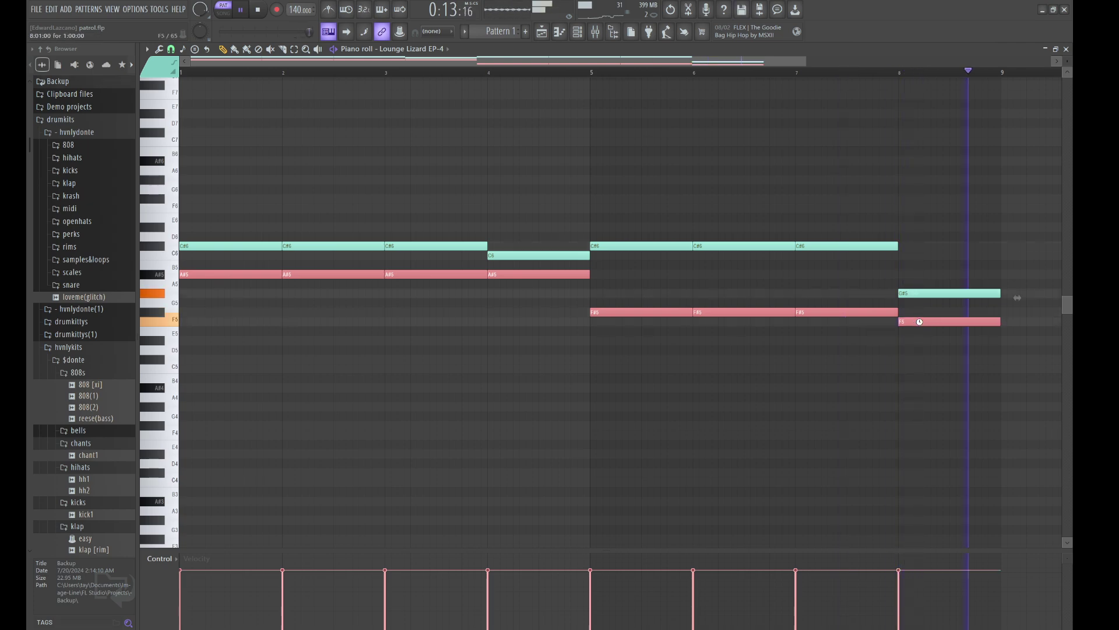
key(ctrl+Down)
key(ctrl+Down)
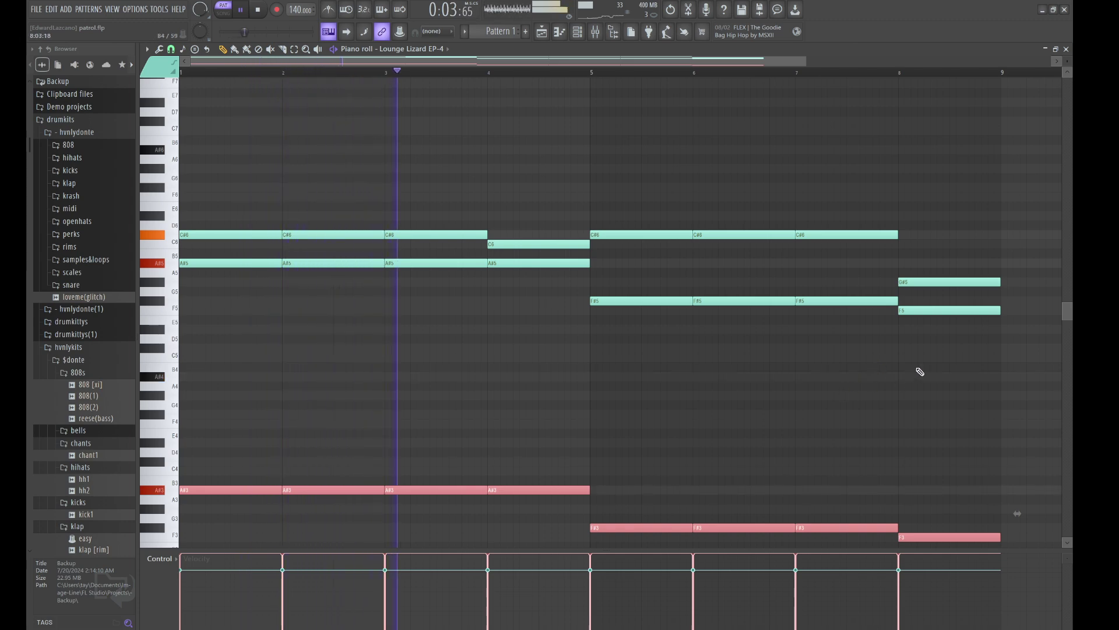
scroll(920, 371, down, 1)
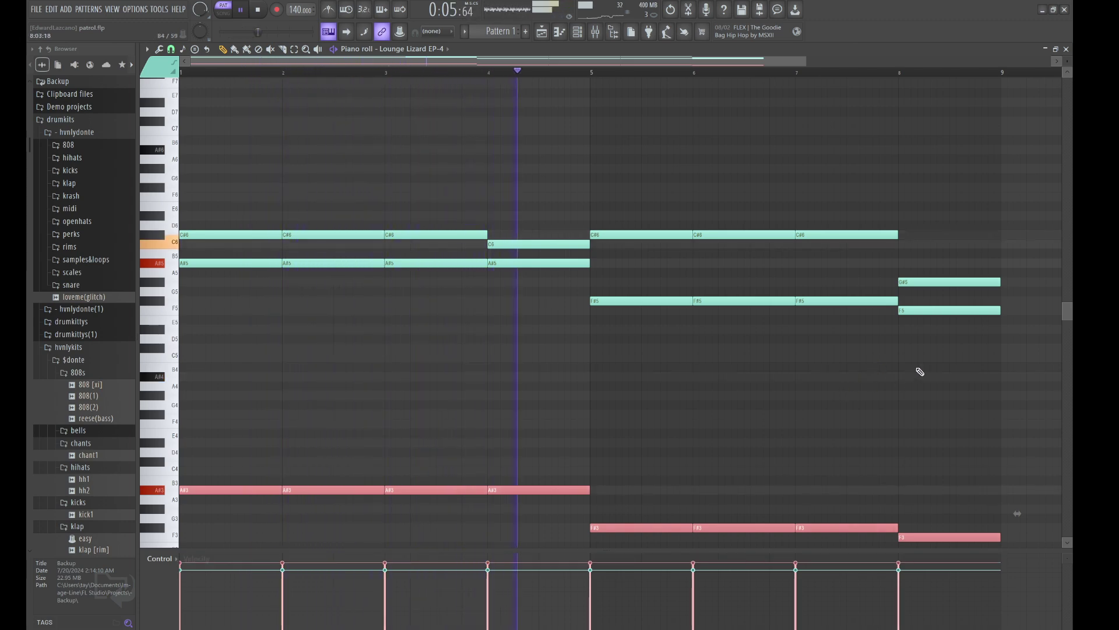
key(ctrl+d)
Step: Slightly vary the velocities of the upper chord notes and reduce those of the bass notes across the eight bars
drag(947, 371, 338, 192)
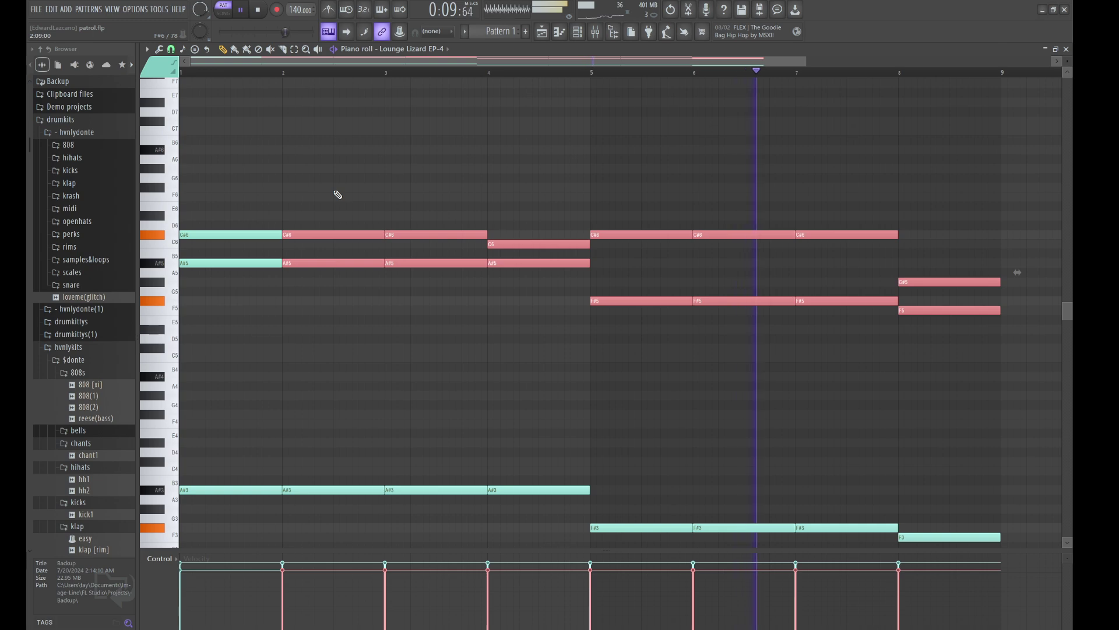
ctrl+shift+click(234, 266)
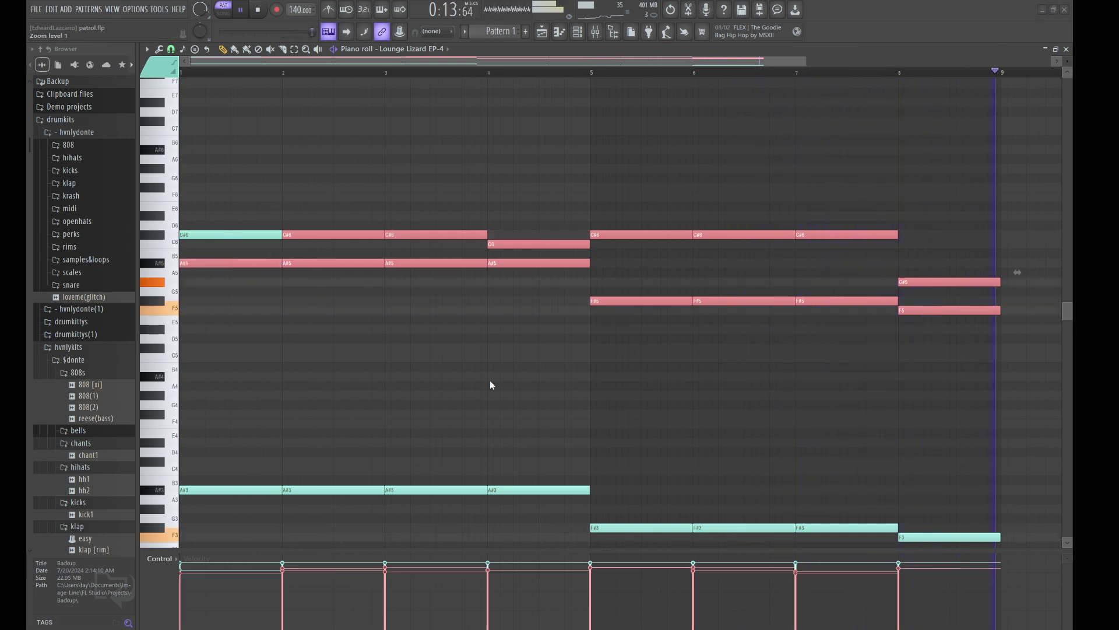
drag(918, 428, 338, 585)
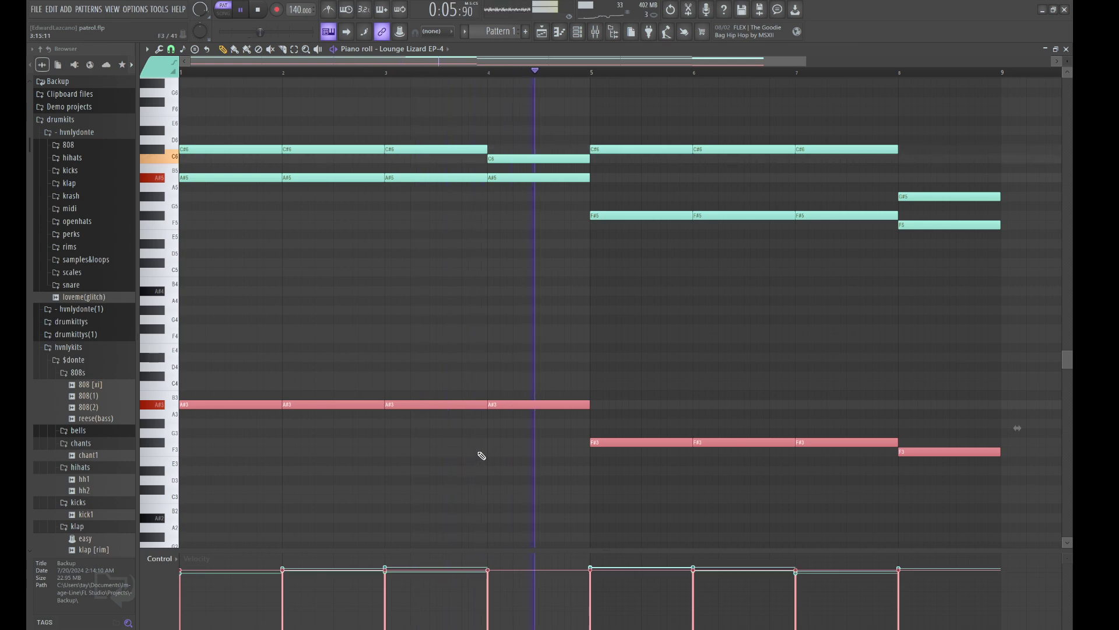
key(ctrl+d)
Step: Select the bass notes in bars 5–8 and lower their velocity a little further
click(578, 31)
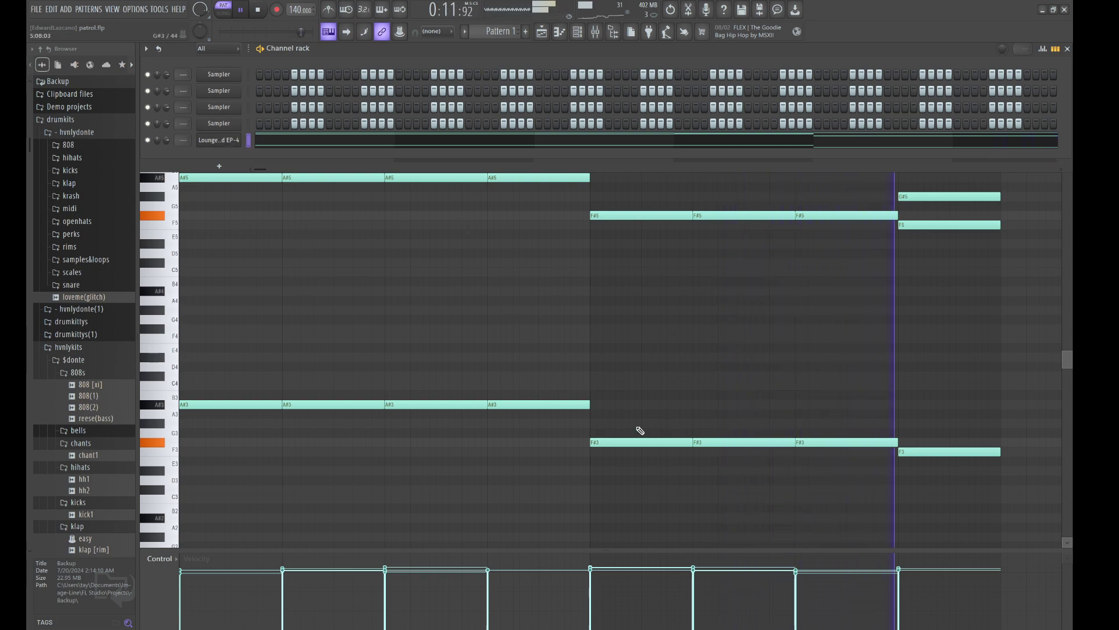
drag(626, 410, 921, 500)
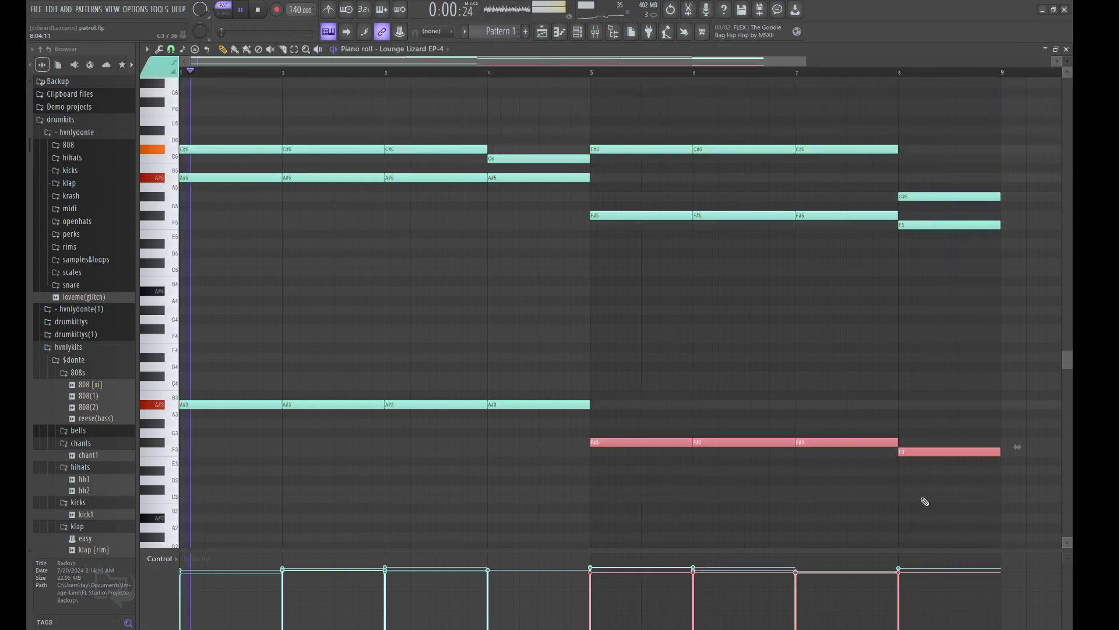
click(784, 418)
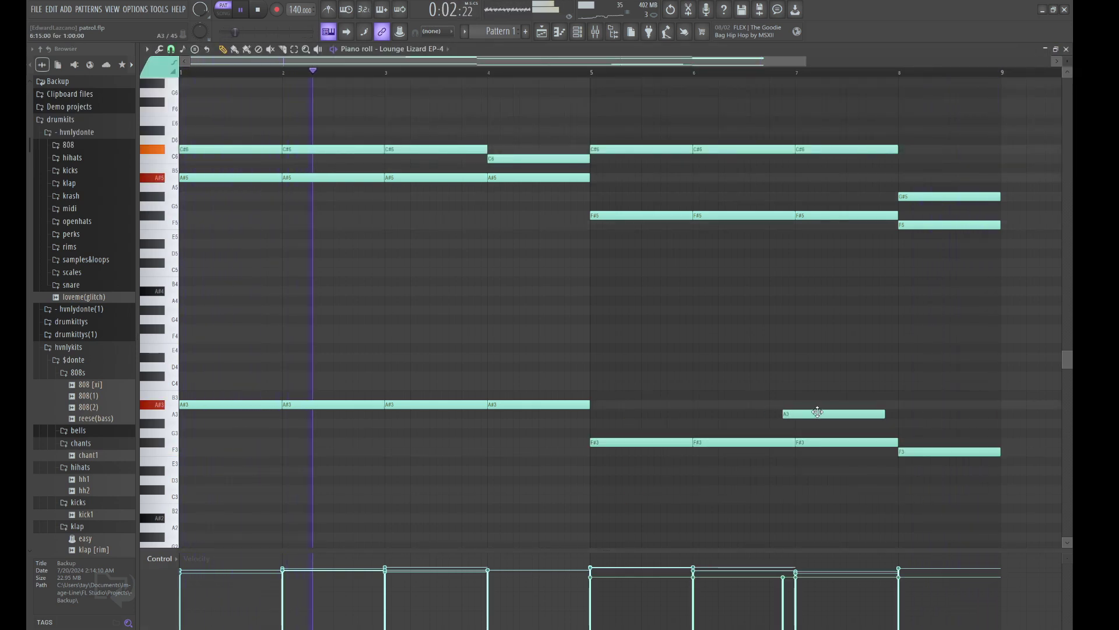
Step: Show the channel rack and paste the chord progression into the first Sampler channel
click(577, 32)
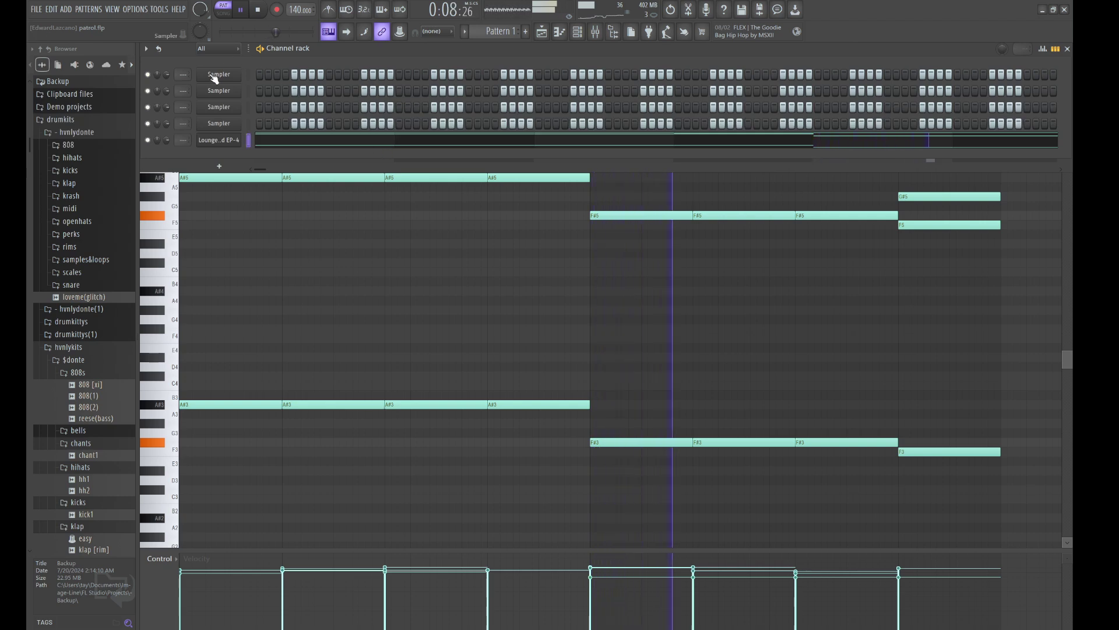
key(ctrl+v)
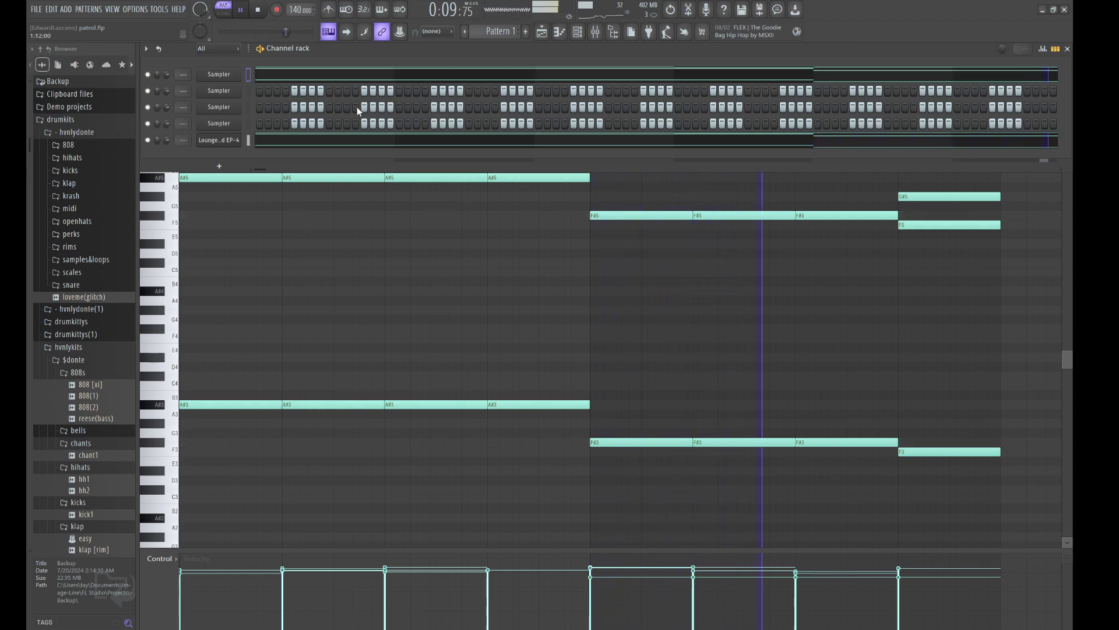
Step: Stop playback, render Pattern 1 as an audio clip and set the clip's declicking mode to Generic (bleeding)
click(85, 13)
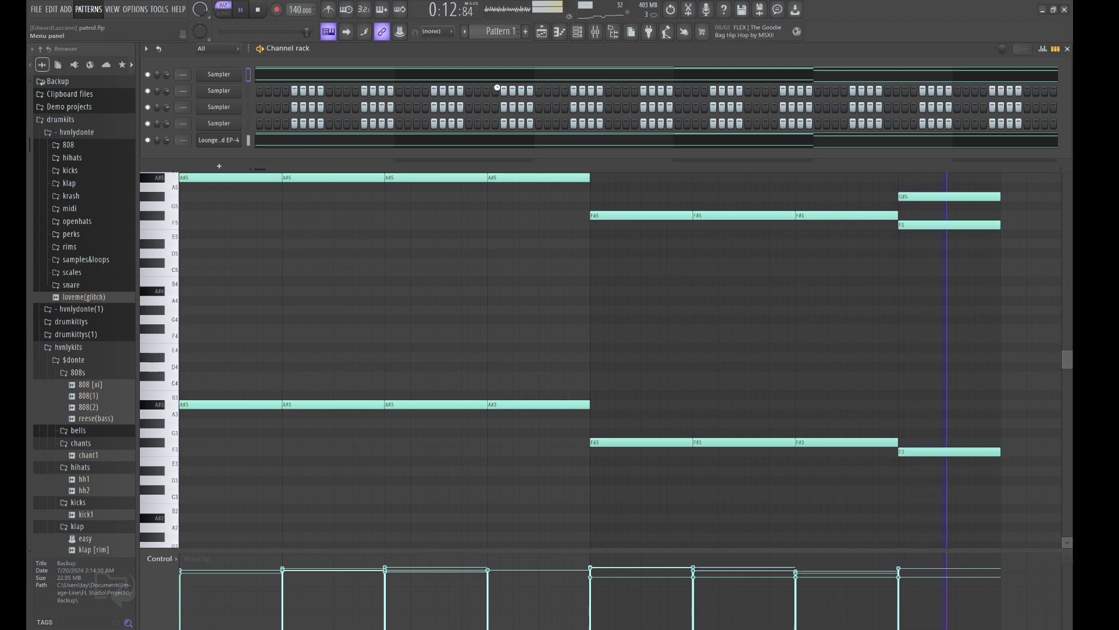
key(space)
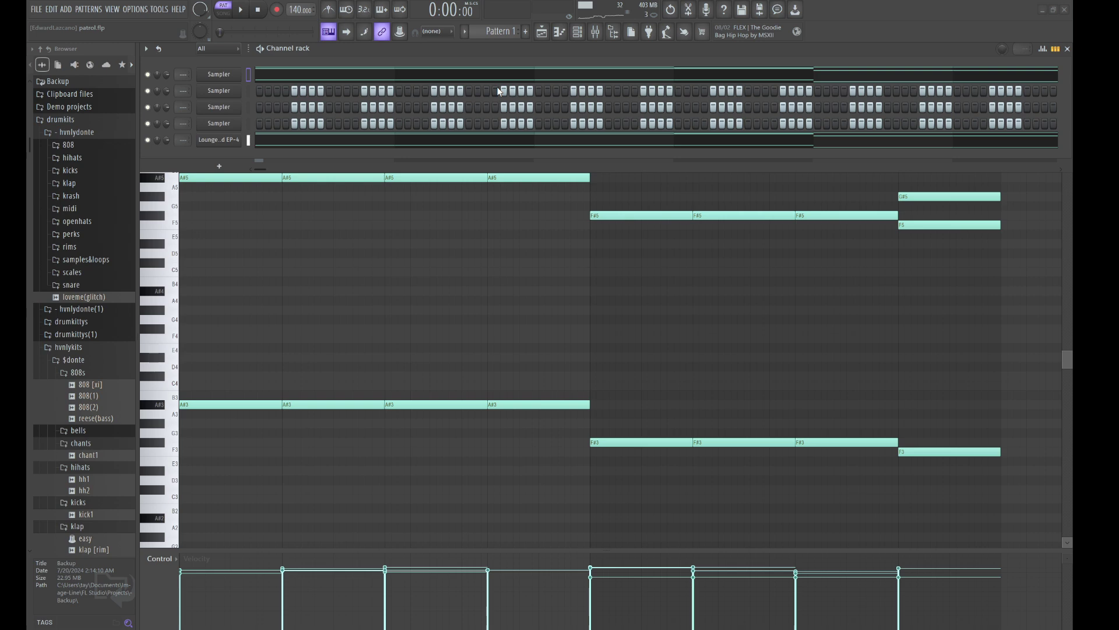
click(219, 140)
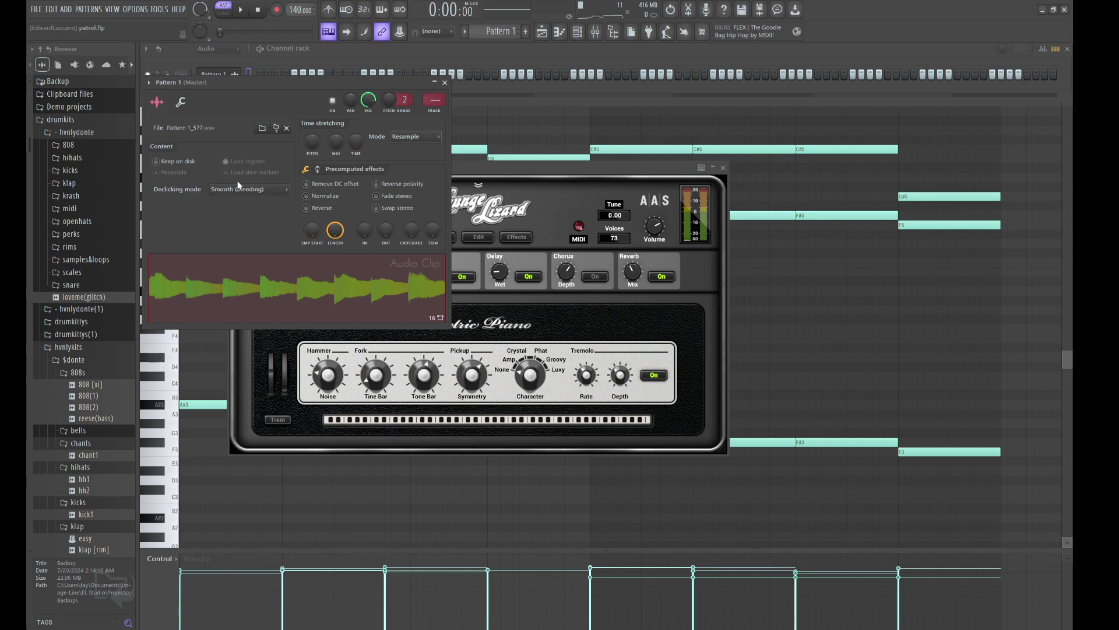
click(258, 225)
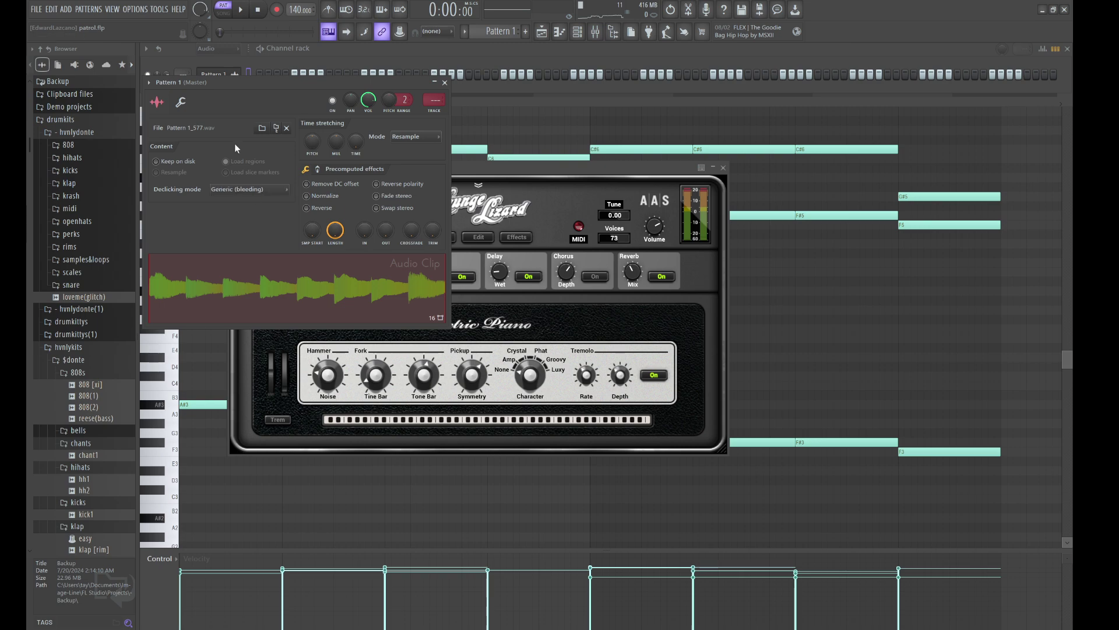
Step: Display all channel groups in the channel rack and cut the notes from the Lounge Lizard EP-4 channel
click(219, 52)
click(214, 62)
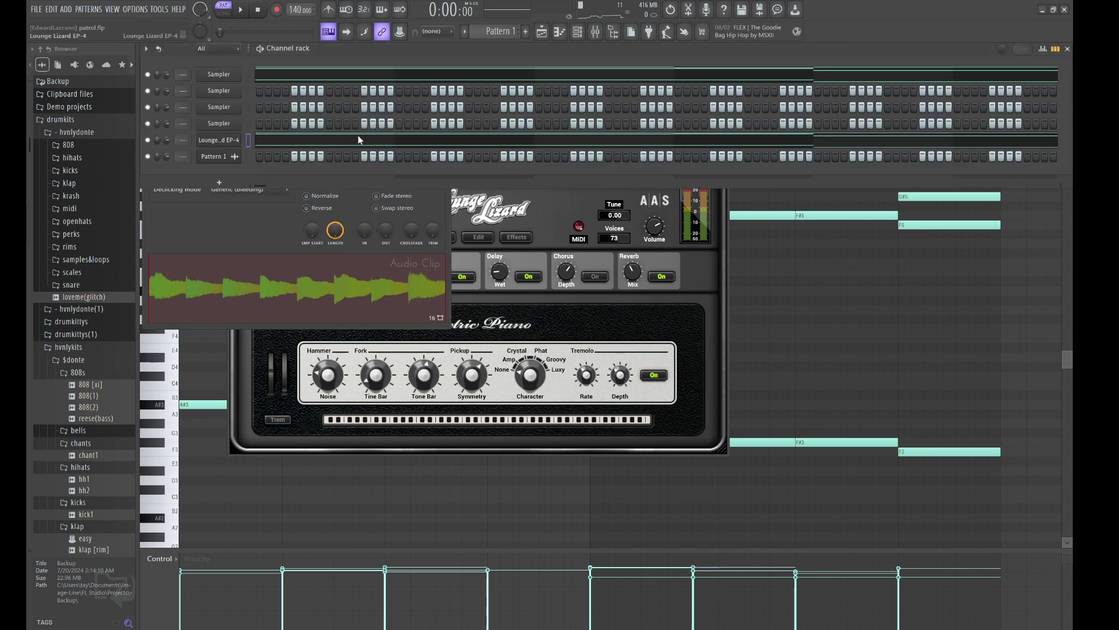
key(ctrl+x)
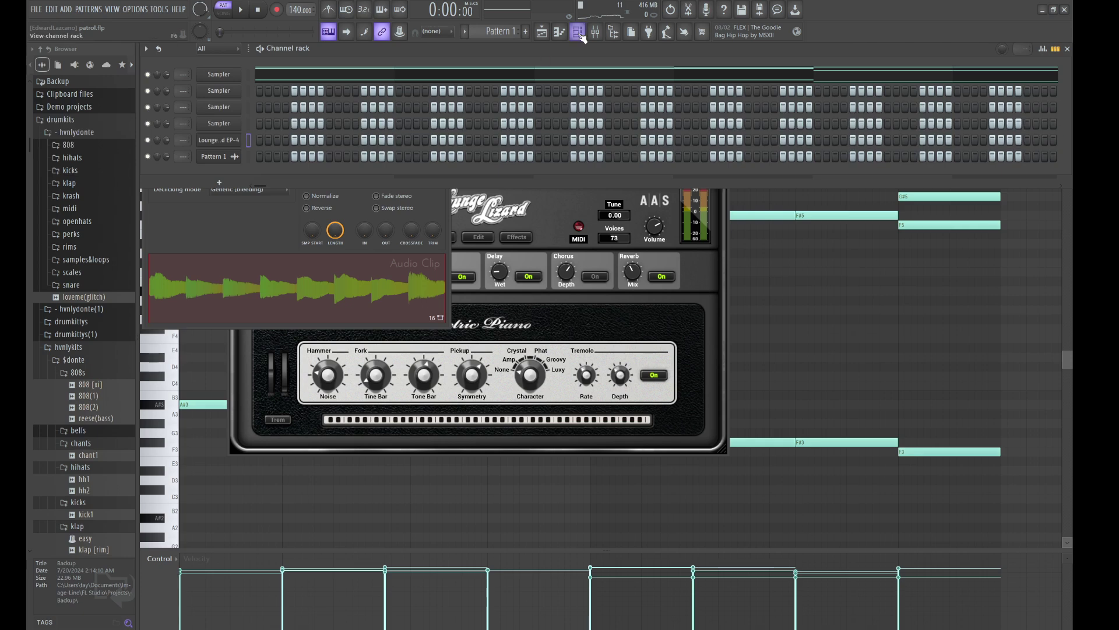
Step: Place Pattern 1 at bar 1 on Track 7 of the playlist and switch playback to song mode
click(547, 32)
drag(172, 89, 244, 85)
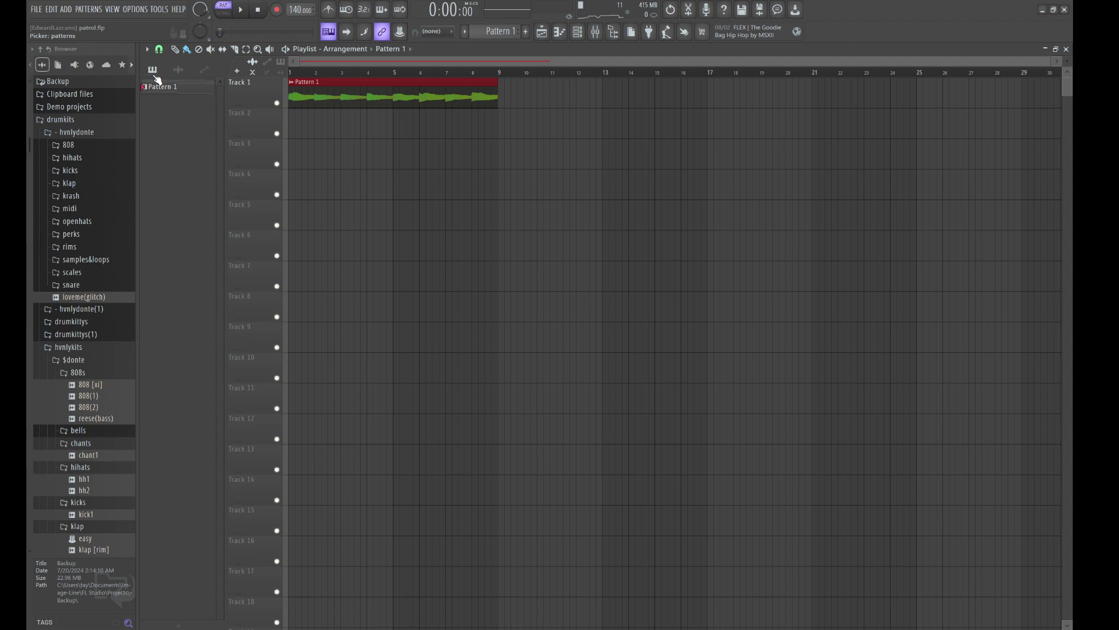
drag(168, 90, 327, 281)
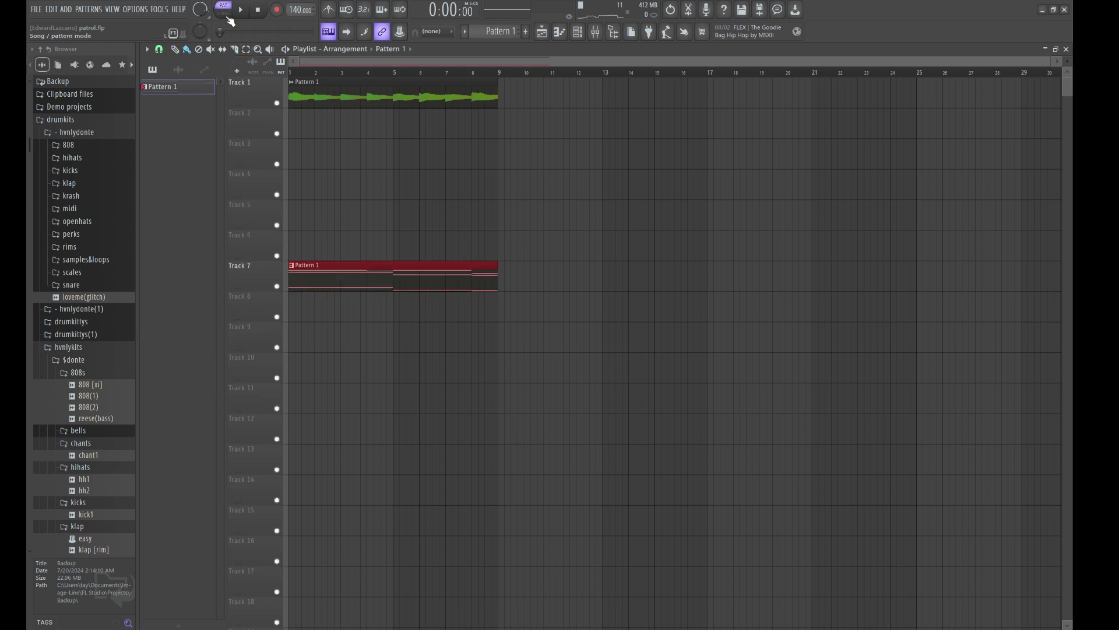
Step: Audition Lounge Lizard EP-4 programs from the Tine-based bank during playback and load NE3 1
click(577, 33)
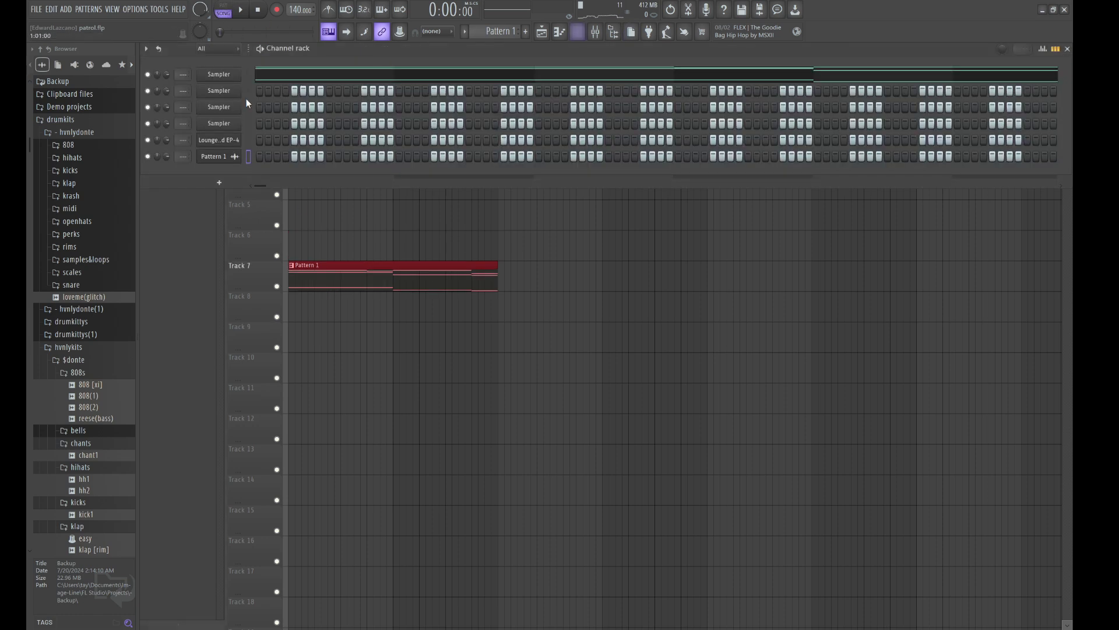
click(228, 141)
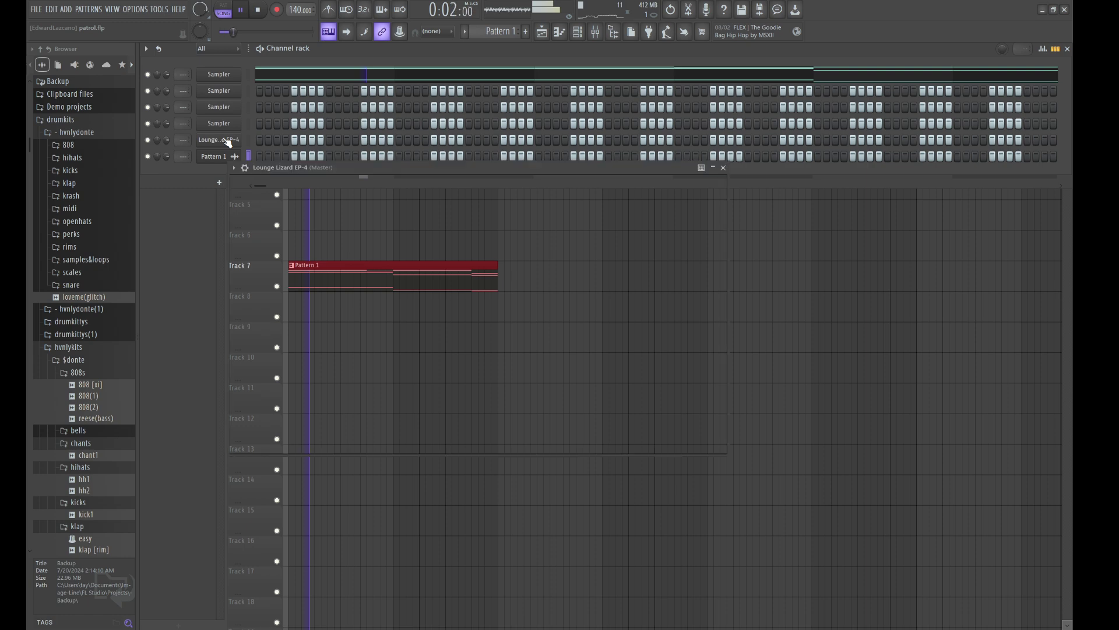
click(279, 235)
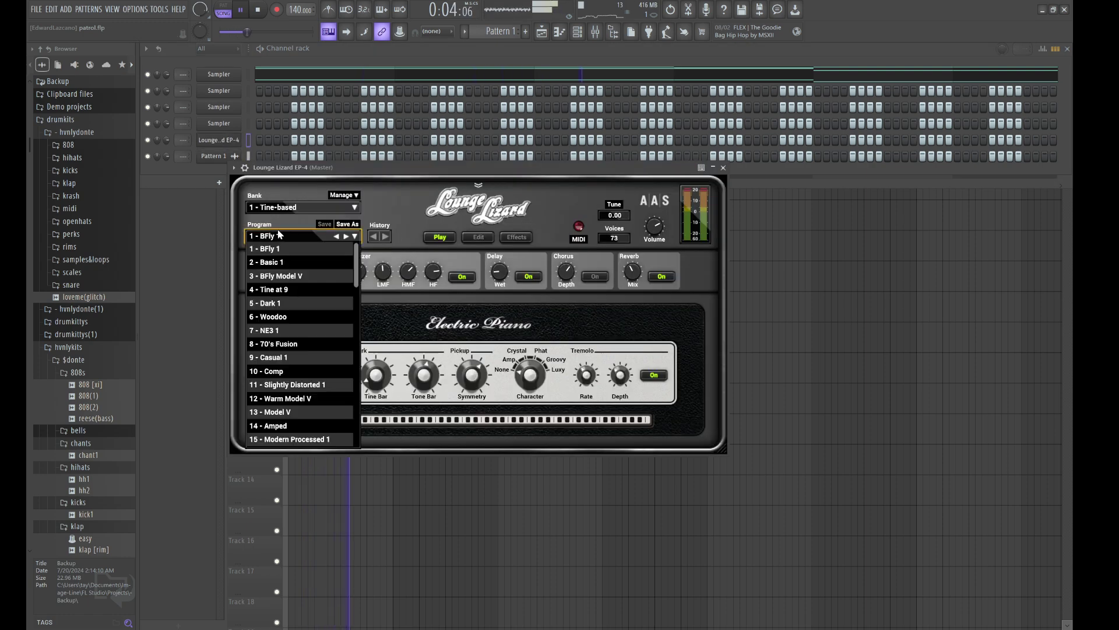
click(295, 289)
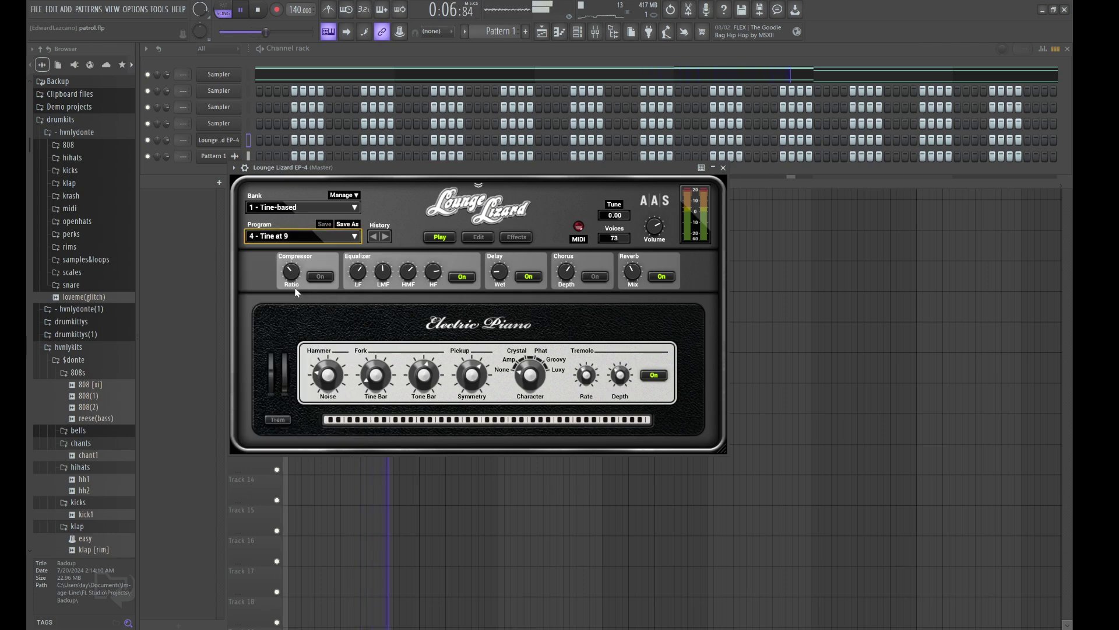
click(273, 239)
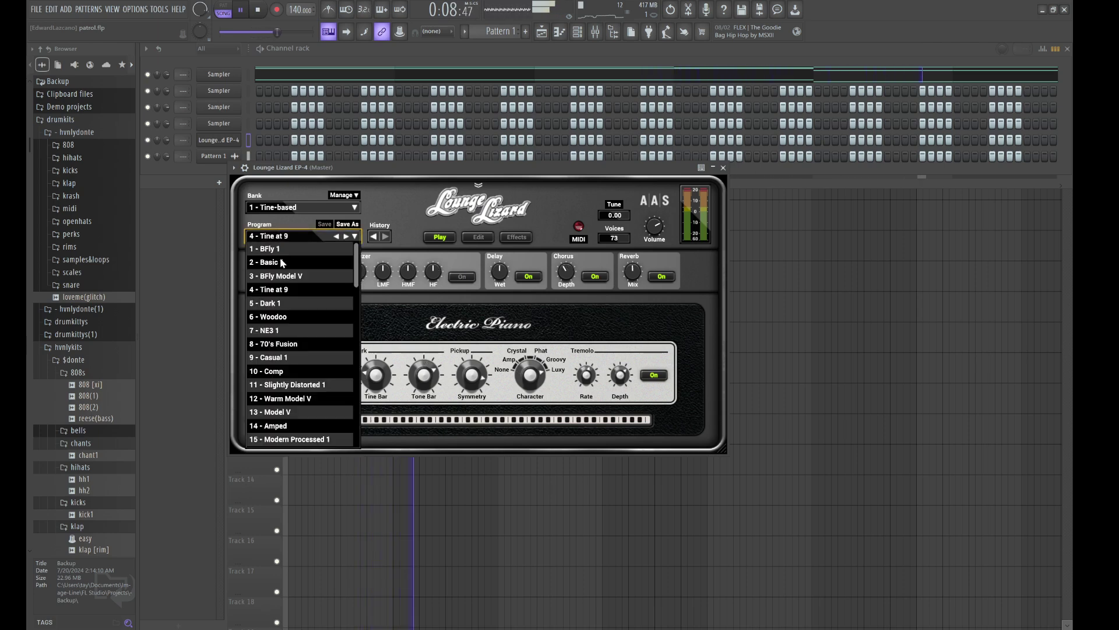
click(278, 330)
Step: Show the Lounge Lizard EP-4 piano roll and draw an A#4 on bar 1's second beat with a G#4 starting two steps after it
click(341, 47)
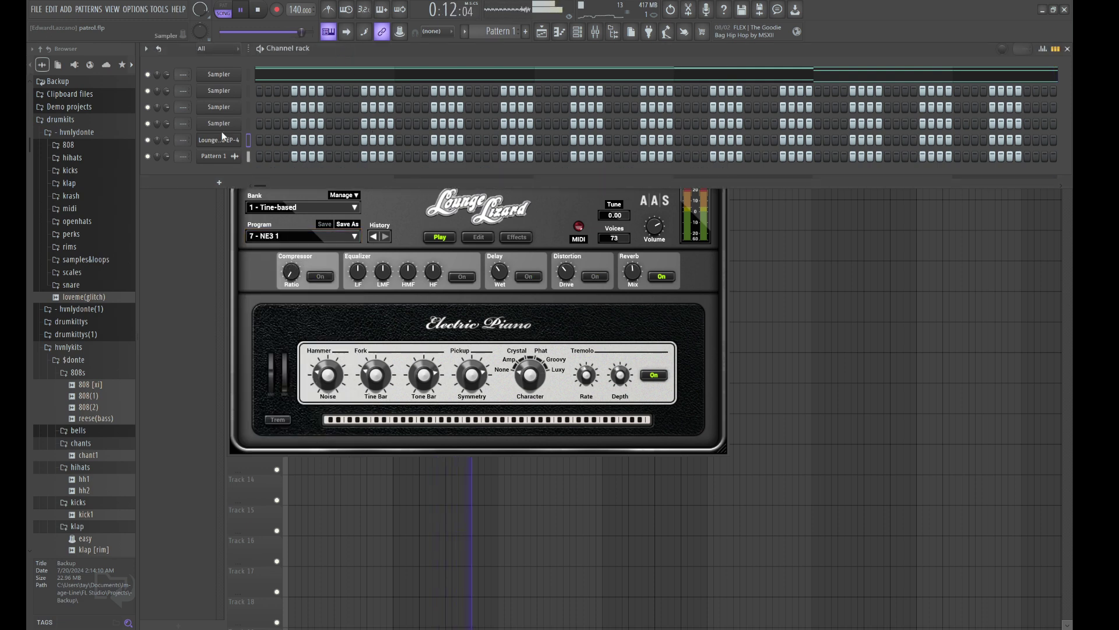
key(F7)
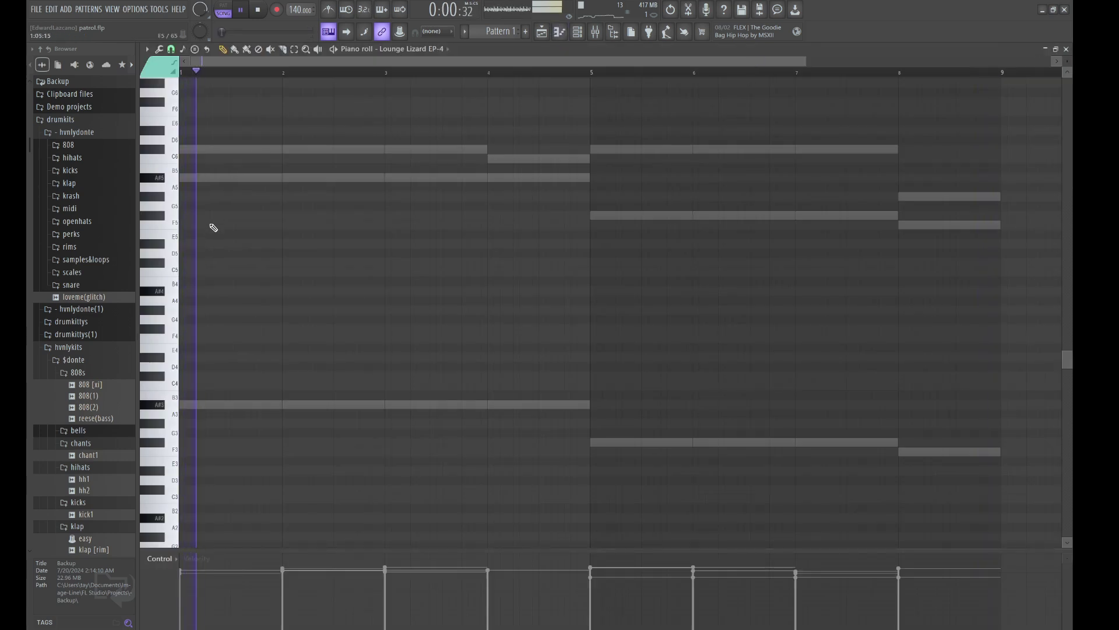
key(space)
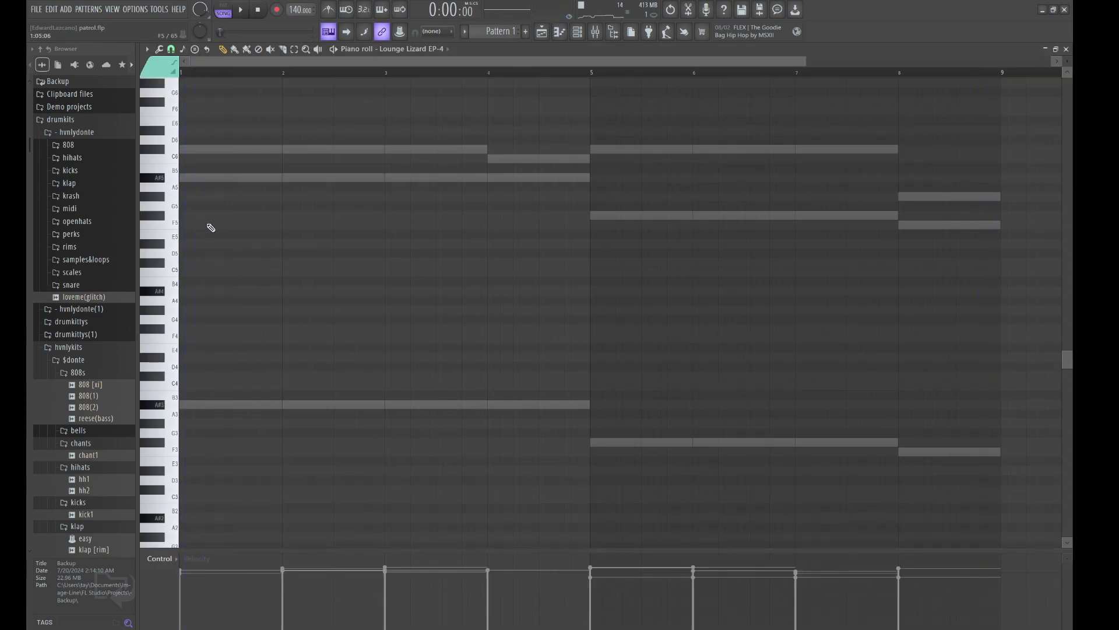
click(208, 215)
key(space)
drag(244, 220, 246, 298)
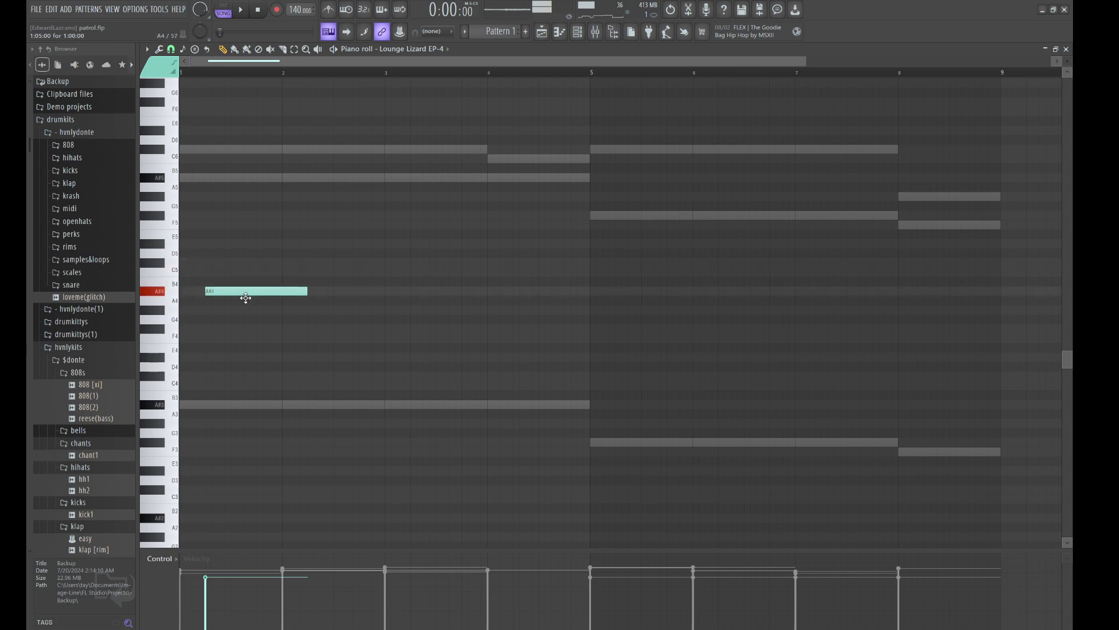
click(217, 311)
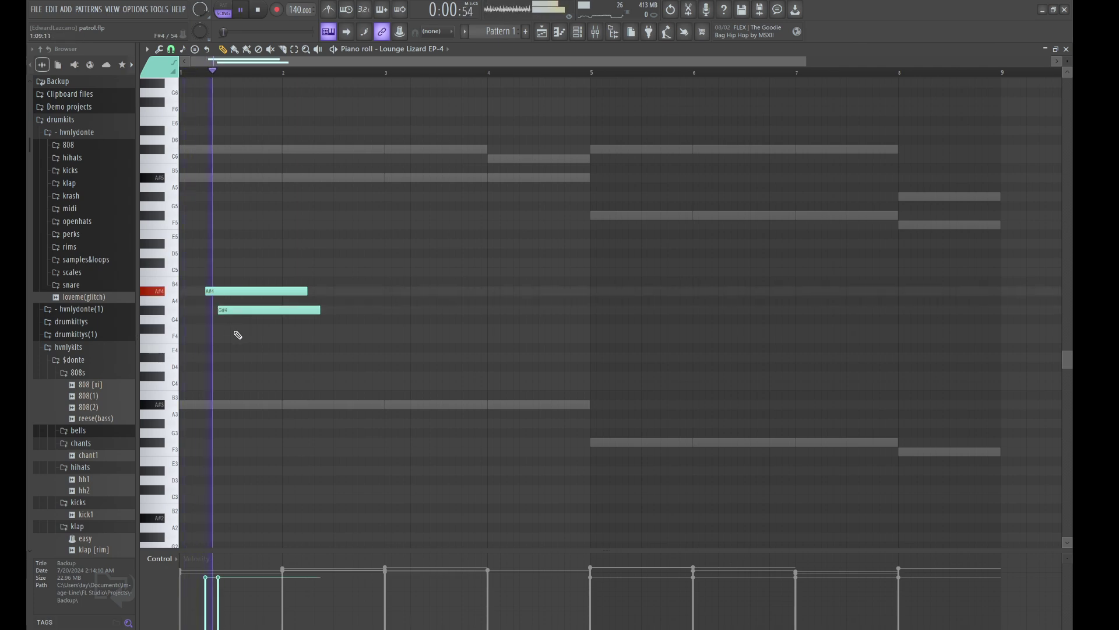
Step: Add a two-step C5 and a six-step C#5 to bar 1, and shorten the A#4 to five steps and the G#4 to eight
key(space)
click(234, 328)
drag(235, 328, 246, 272)
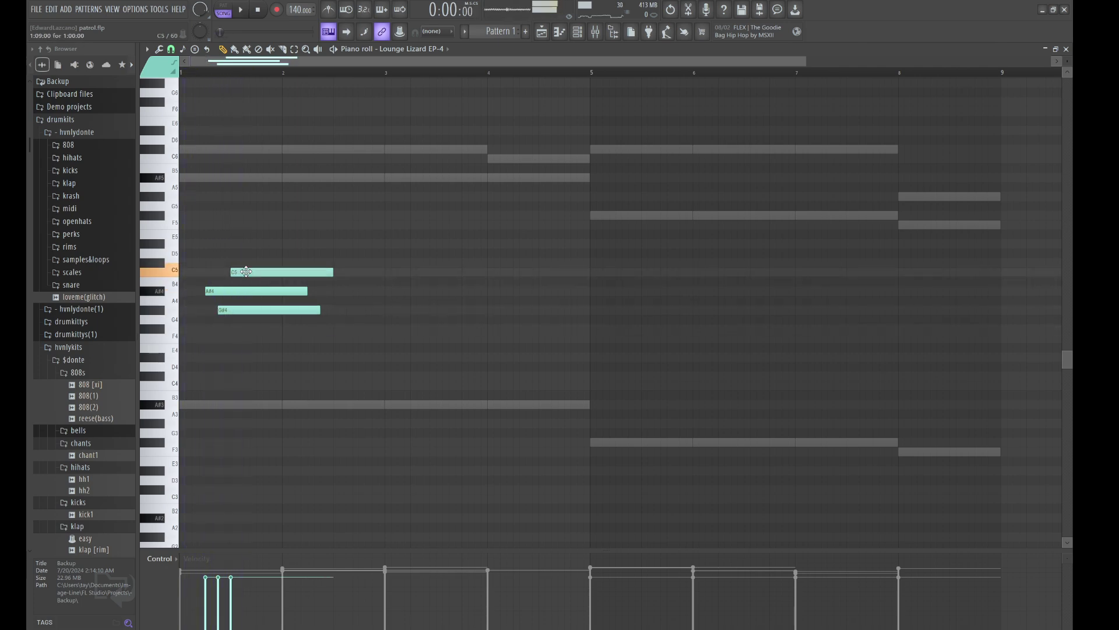
key(space)
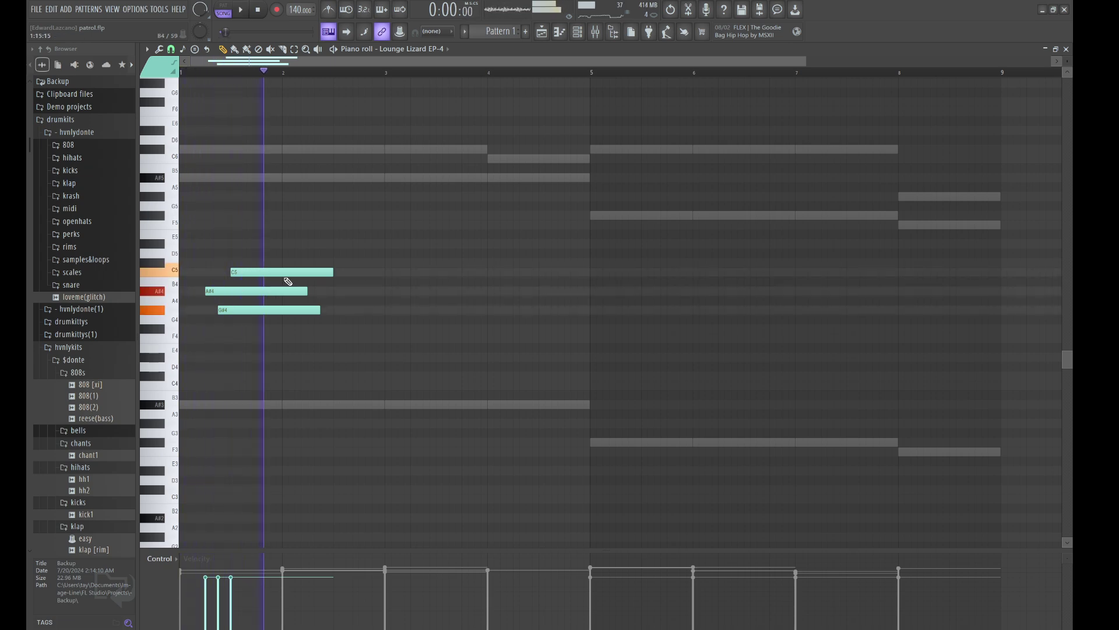
drag(326, 273, 282, 263)
click(249, 263)
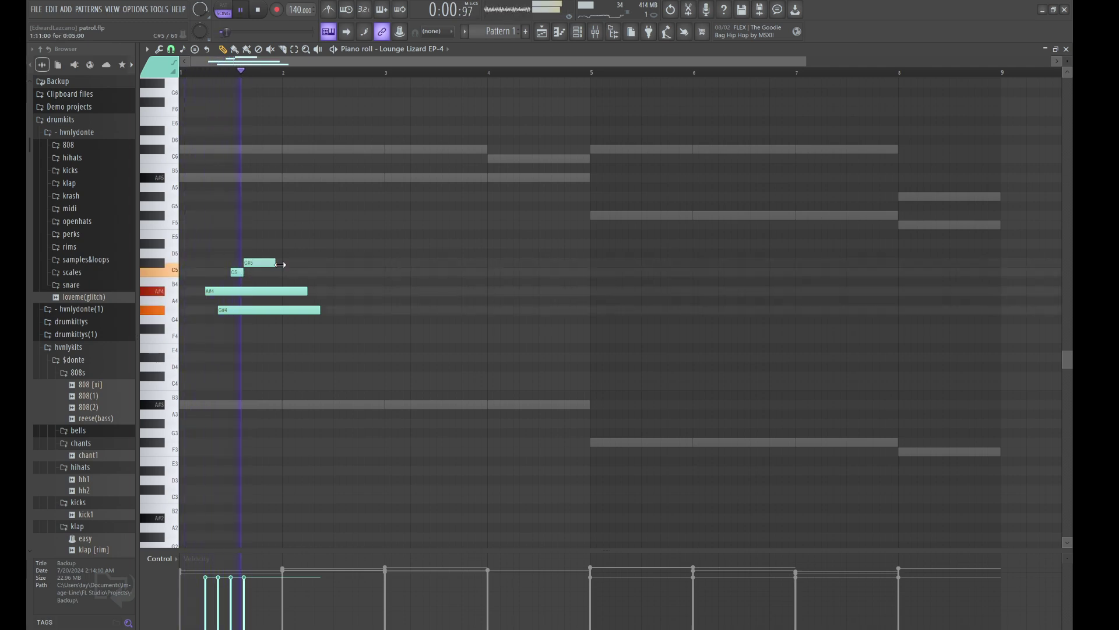
key(space)
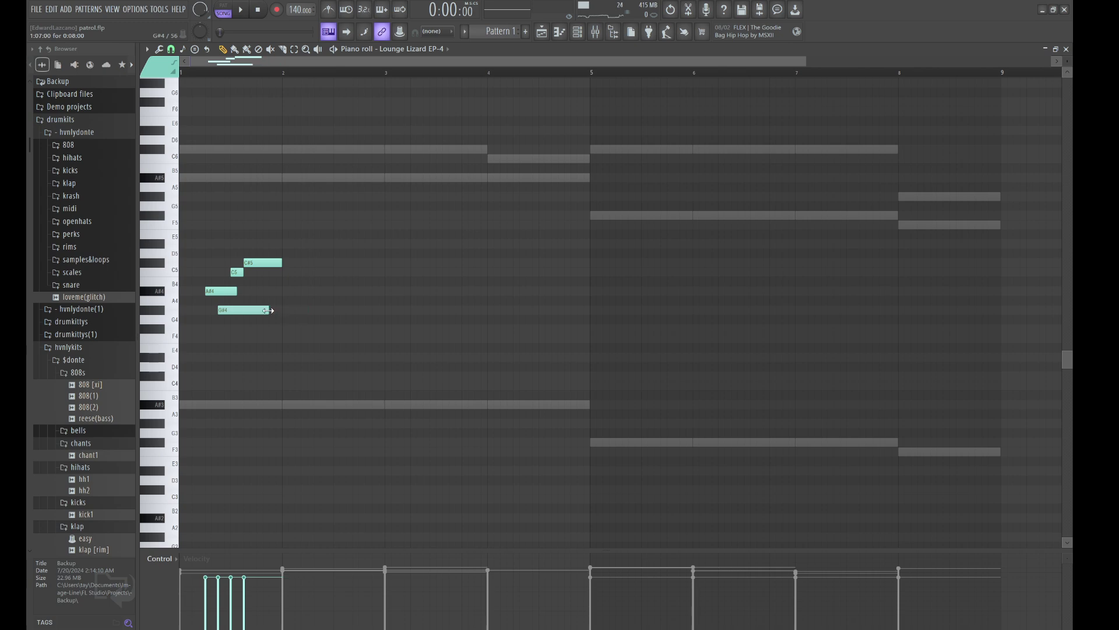
Step: Duplicate the four-note melody phrase from bar 1 into bars 2, 3 and 4, checking it with playback
key(ctrl+a)
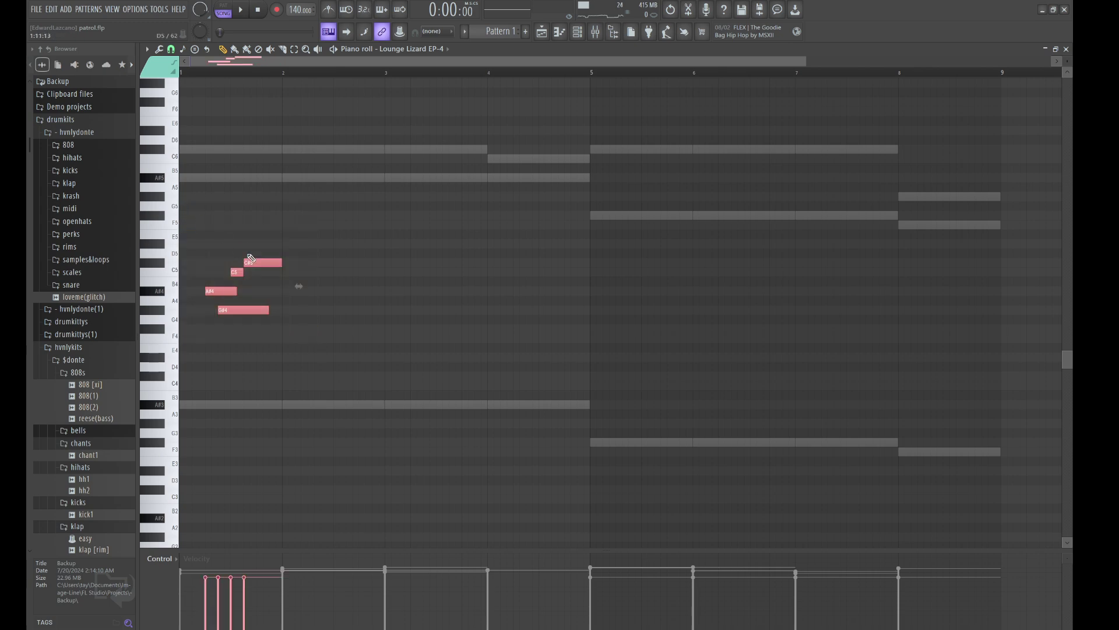
key(ctrl+b)
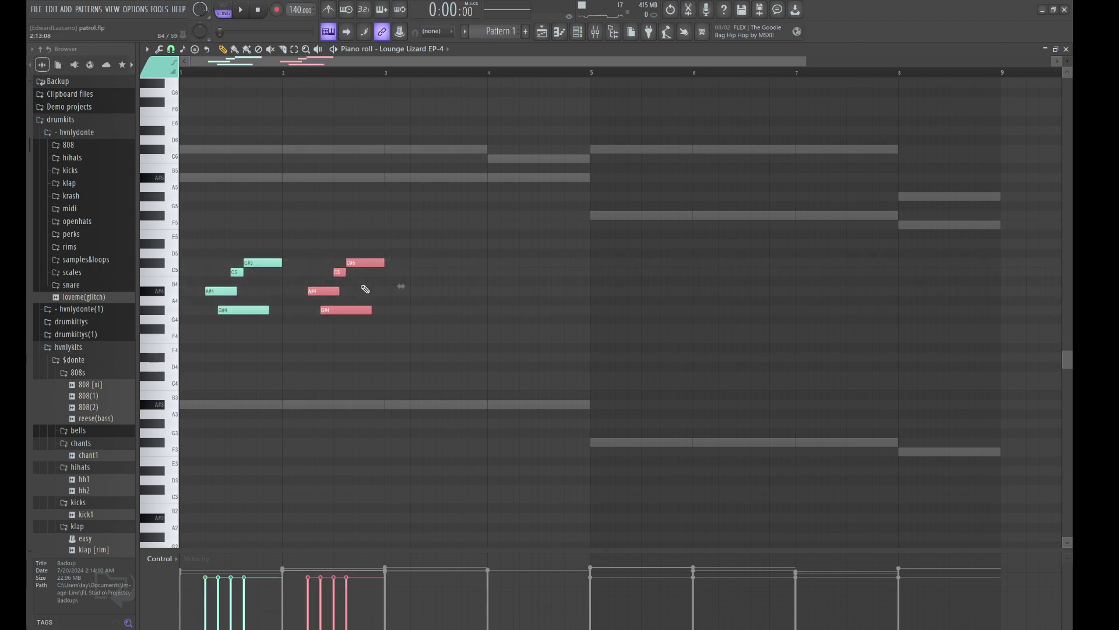
key(space)
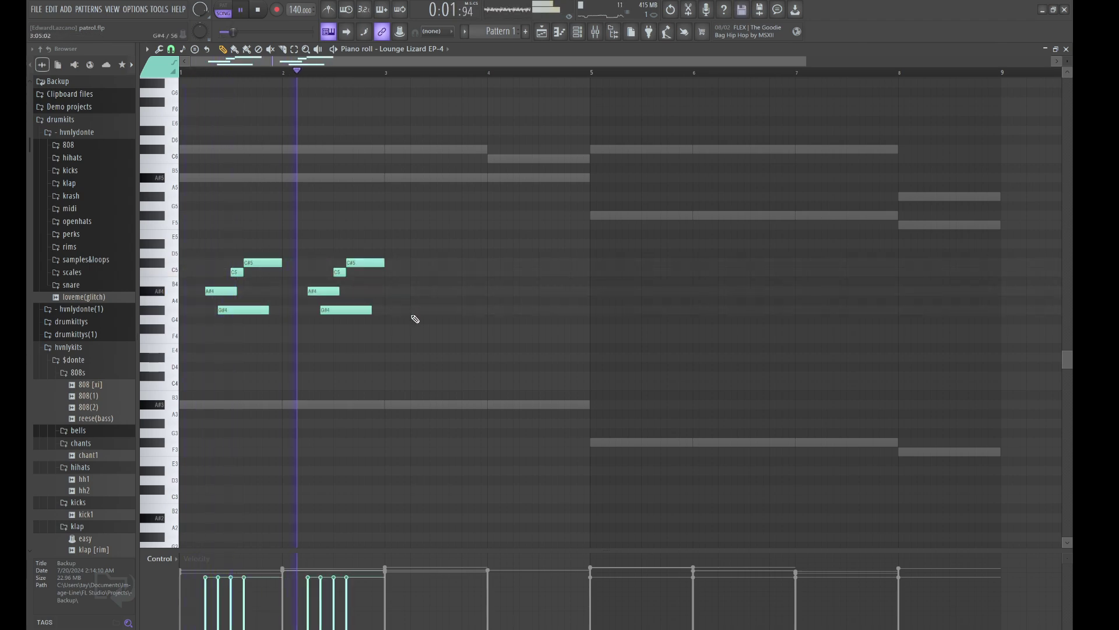
drag(418, 343, 201, 256)
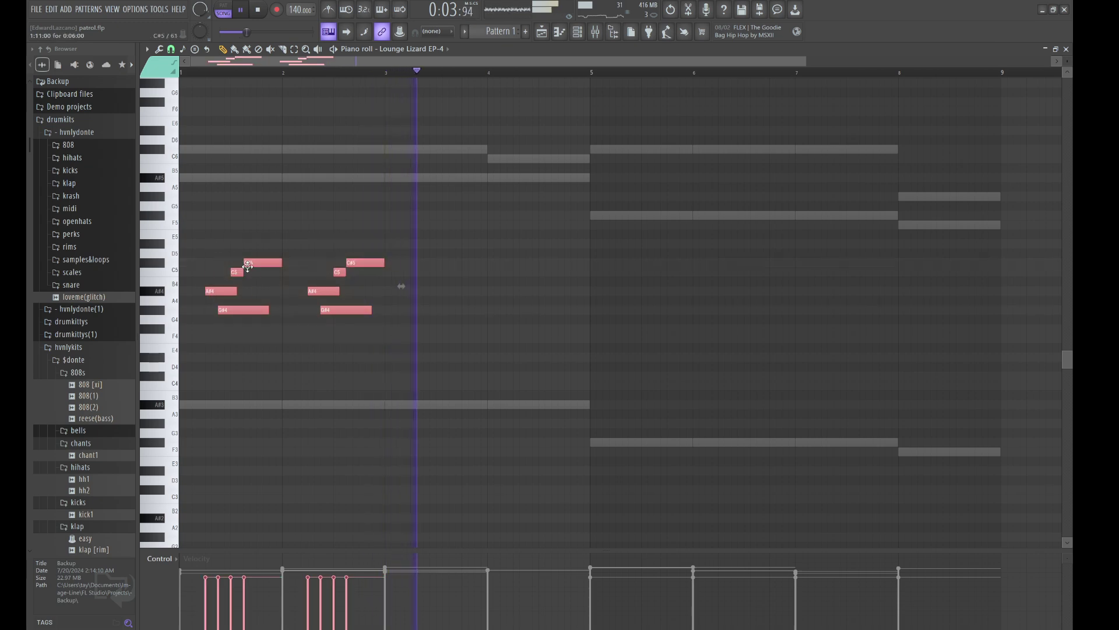
key(ctrl+b)
drag(454, 280, 457, 282)
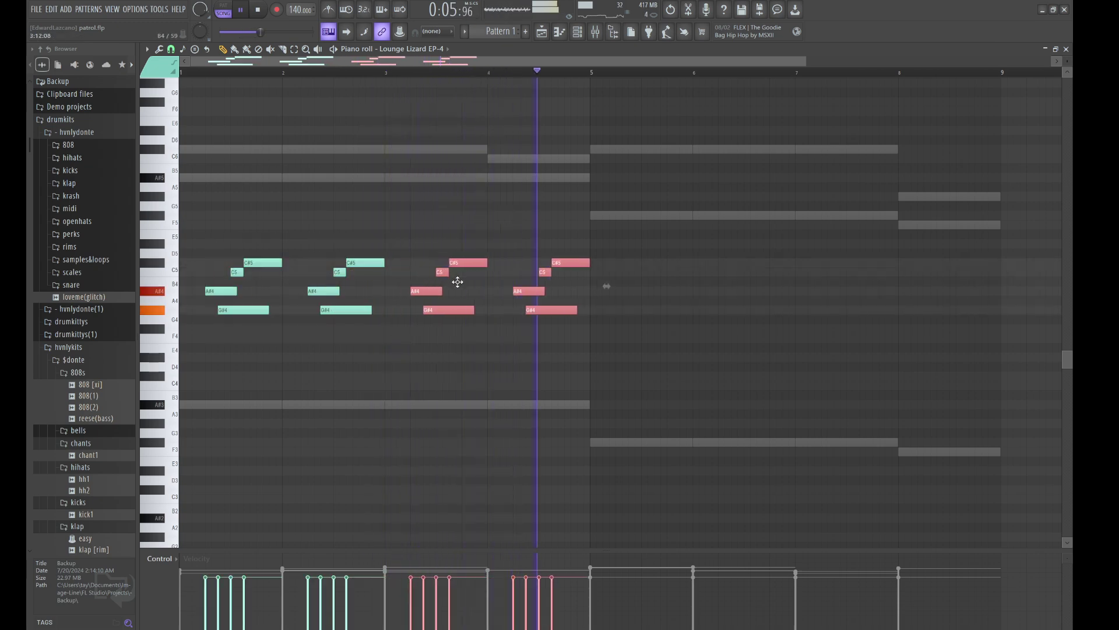
key(space)
Step: Lower the short C5 note in bar 4 to F#4 and the closing C#5 note to C5
drag(558, 297, 542, 272)
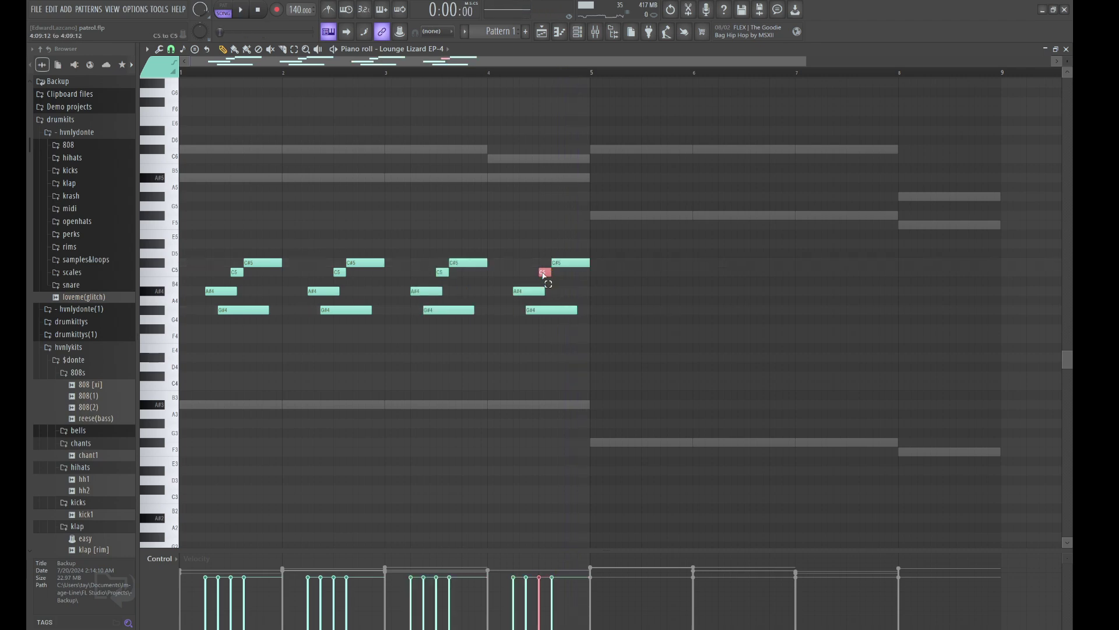
key(Down)
key(Down)
key(Down)
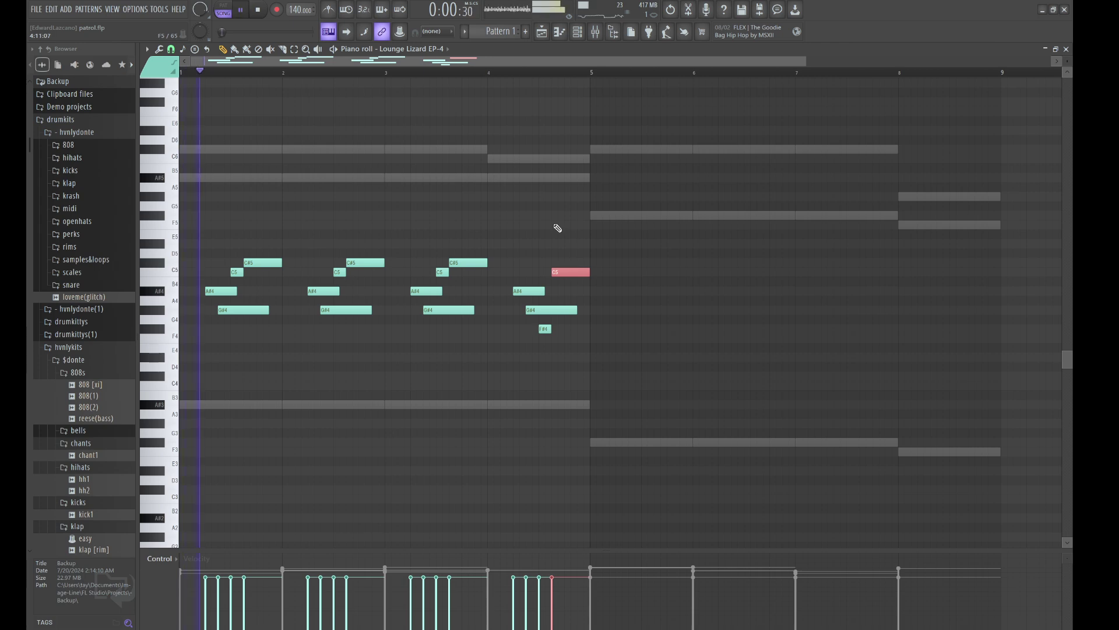
Step: Raise the short F#4 note in bar 4 to A#4 and trim the preceding A#4 to end where it starts
click(544, 329)
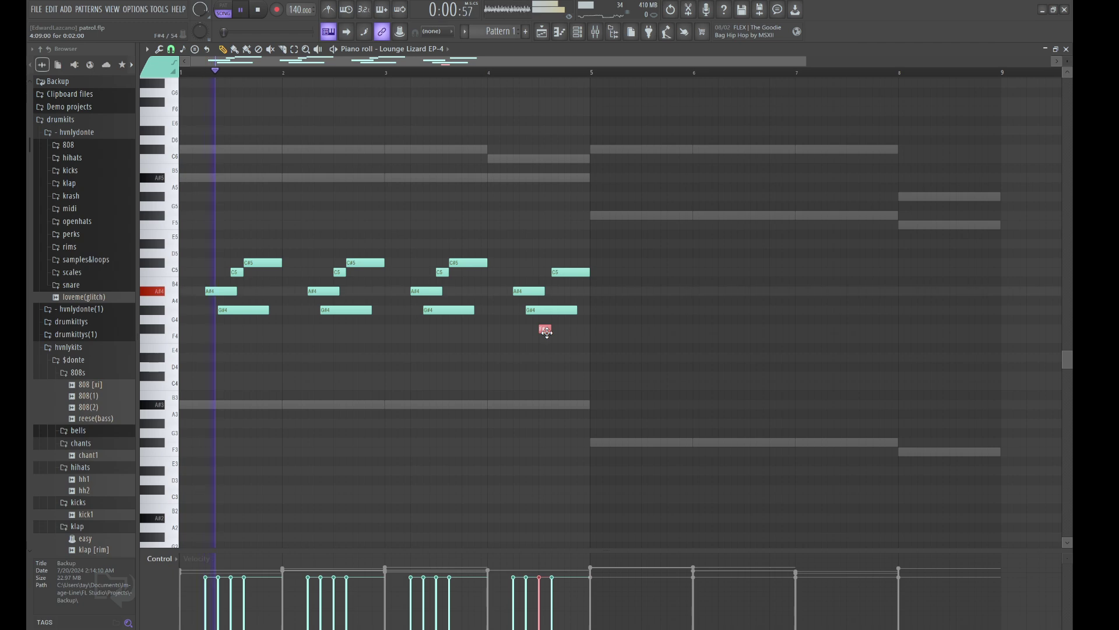
key(Up)
key(Up)
key(Up)
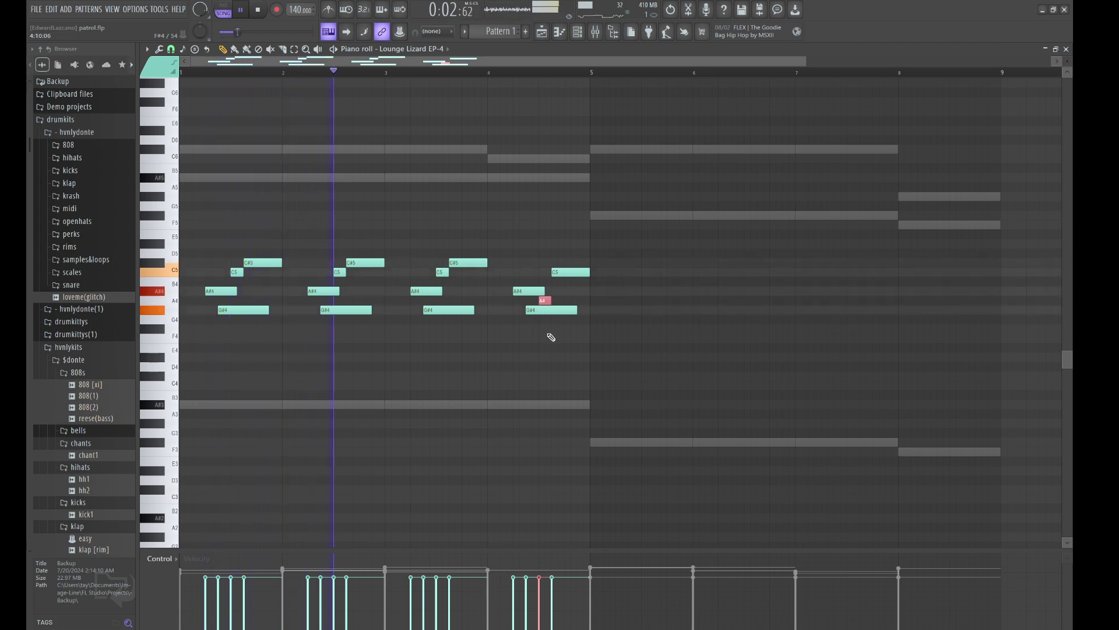
key(Up)
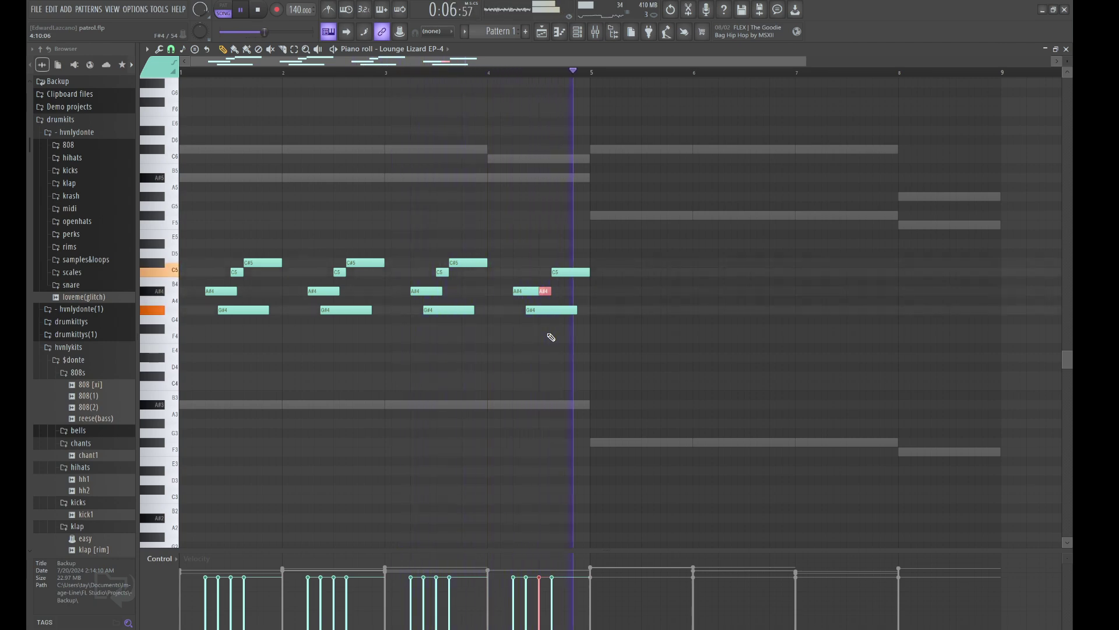
click(533, 292)
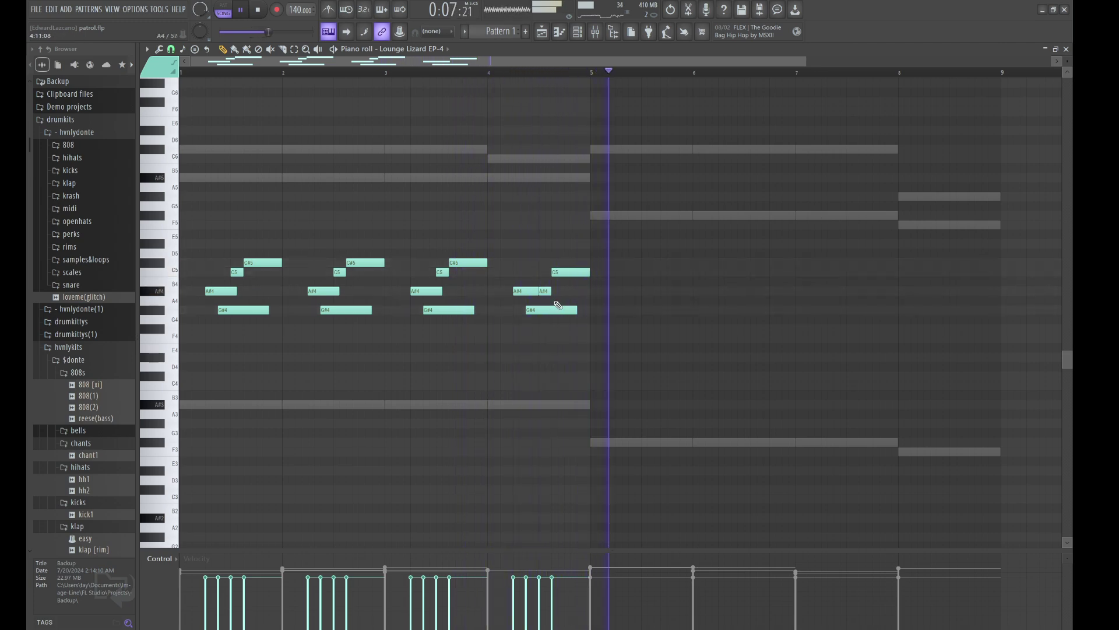
Step: Duplicate the four-bar melody into bars 5–8 and shift the copy so it starts on bar 5's second beat
key(ctrl+b)
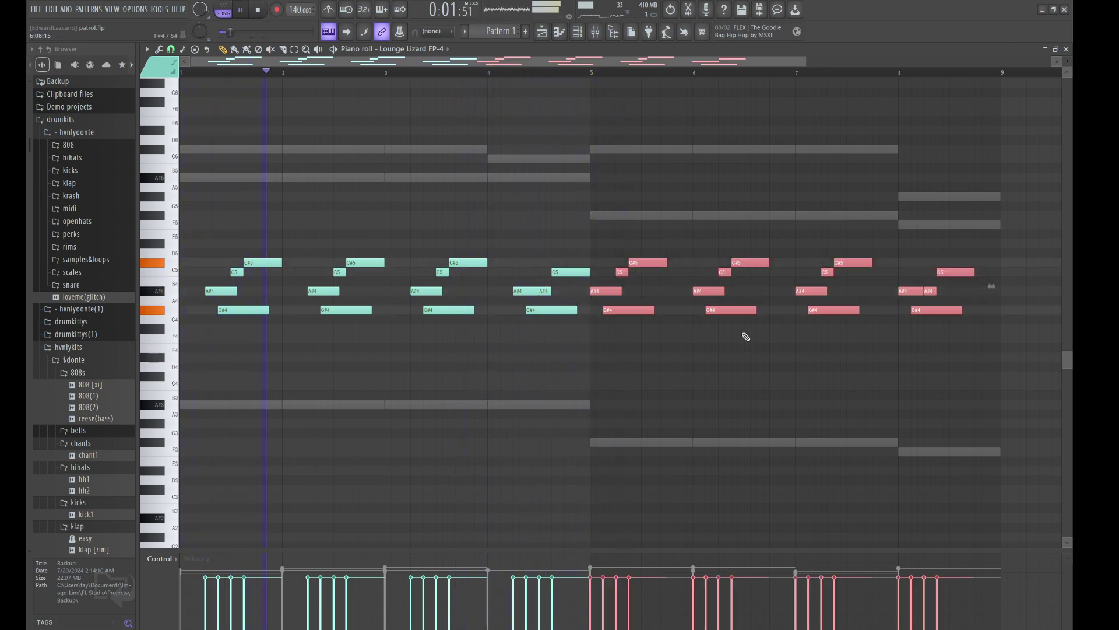
key(shift+Right)
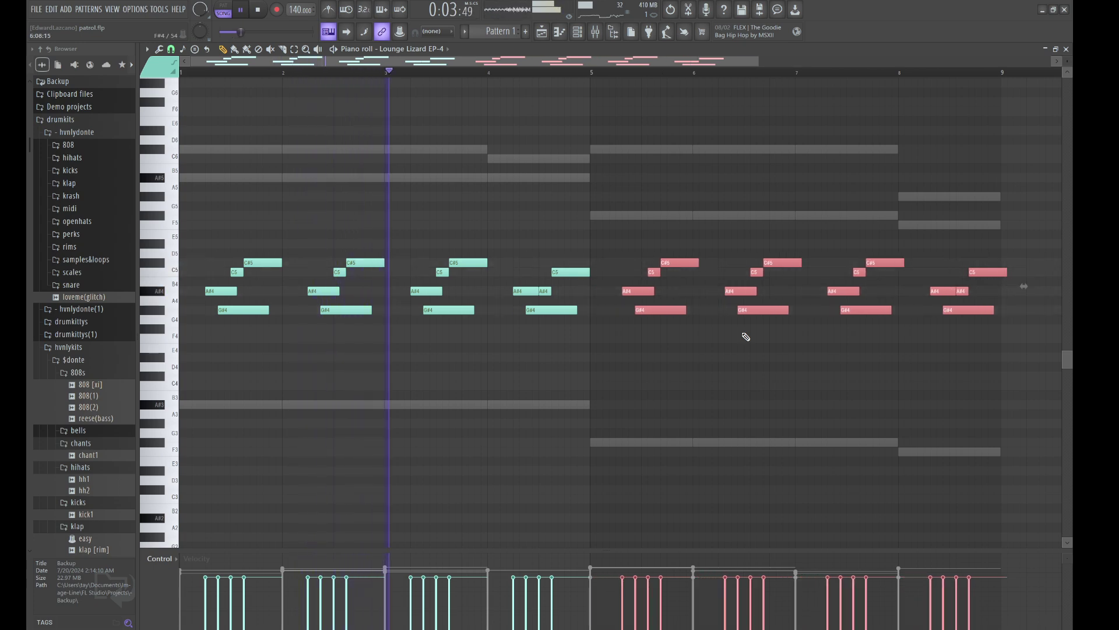
key(shift+Left)
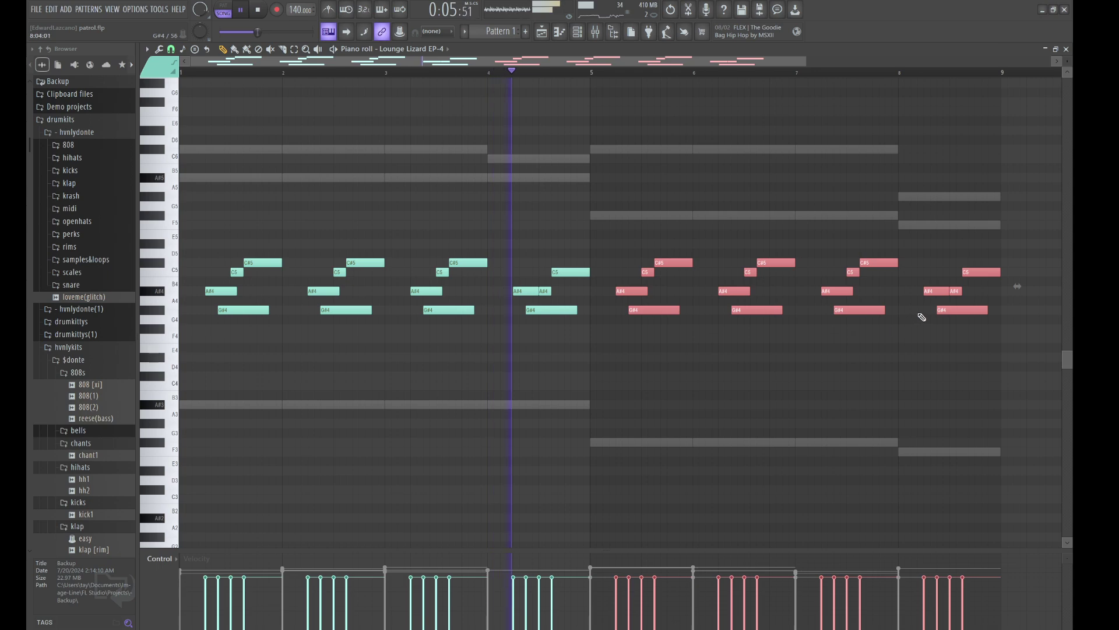
Step: Raise the short second A#4 note in bar 8 to D#5
click(957, 291)
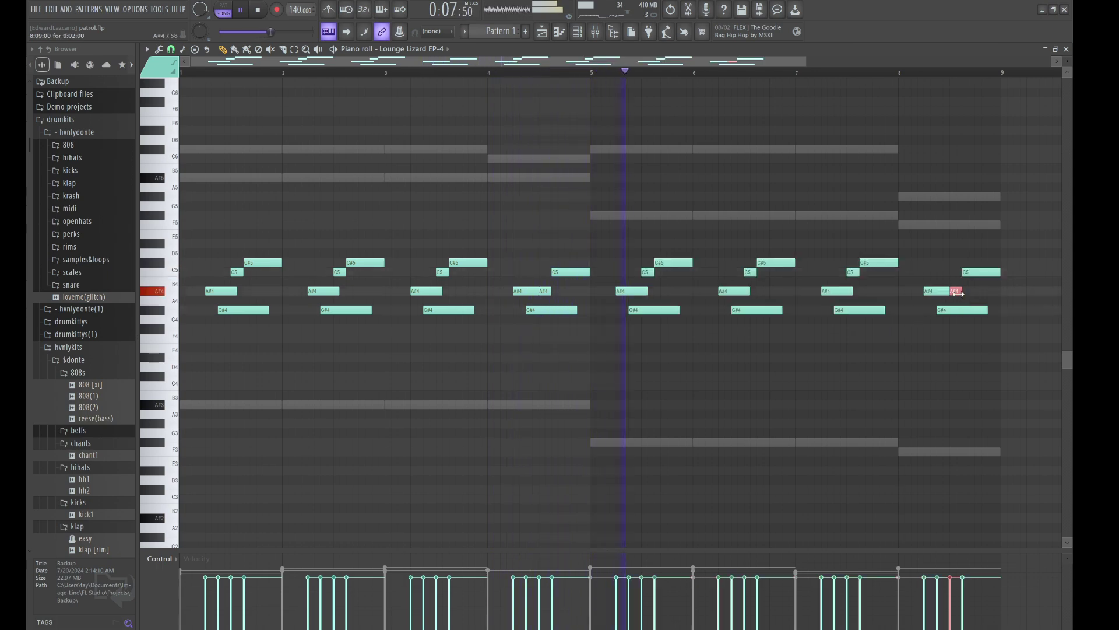
key(shift+Up)
key(shift+Up)
key(shift+Up)
key(shift+Up)
key(shift+Up)
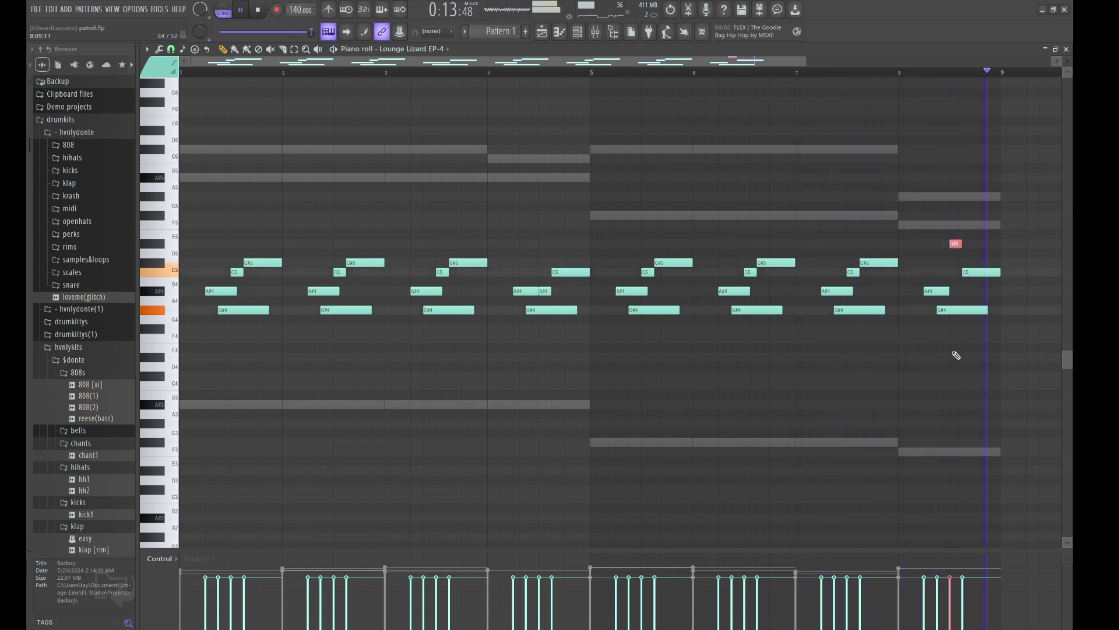
Step: Deselect the notes, randomize the velocities of the whole melody and show the channel rack
key(ctrl+d)
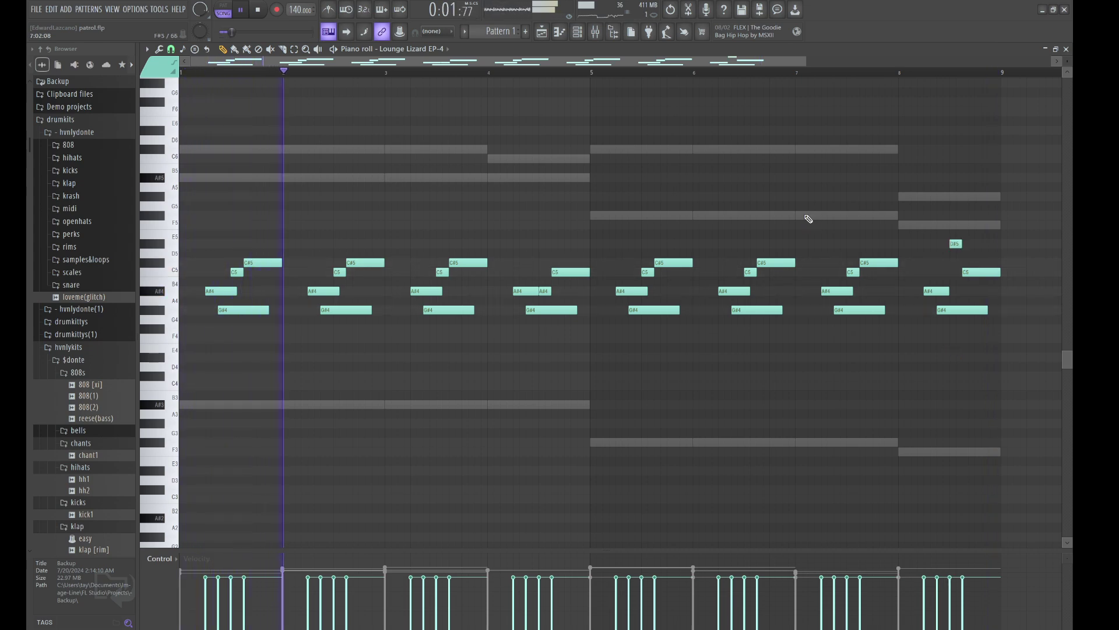
key(alt+r)
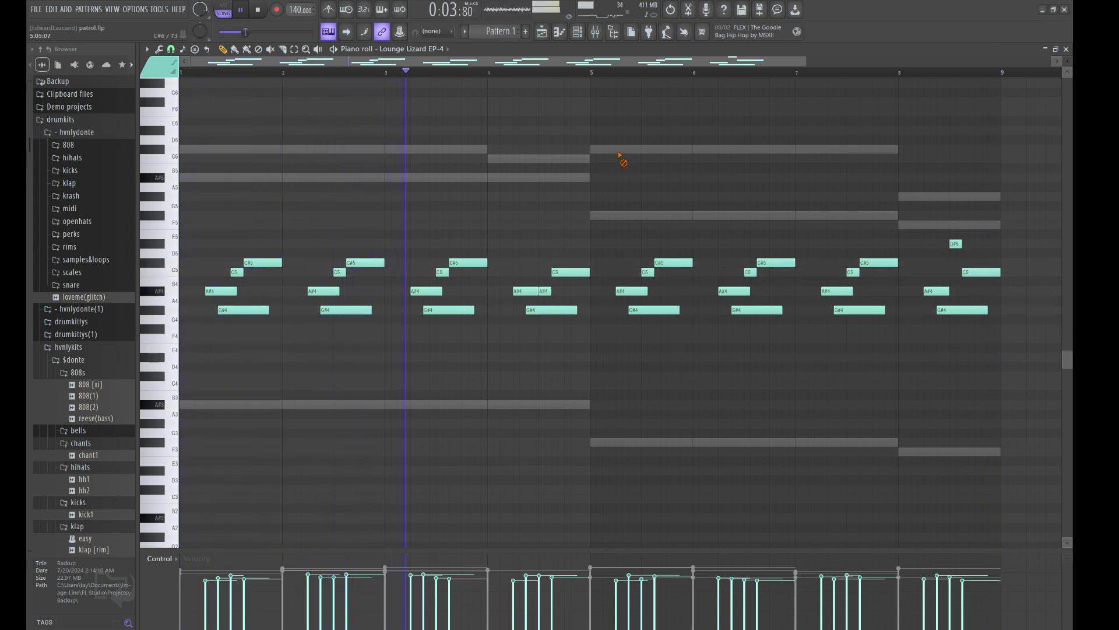
click(577, 31)
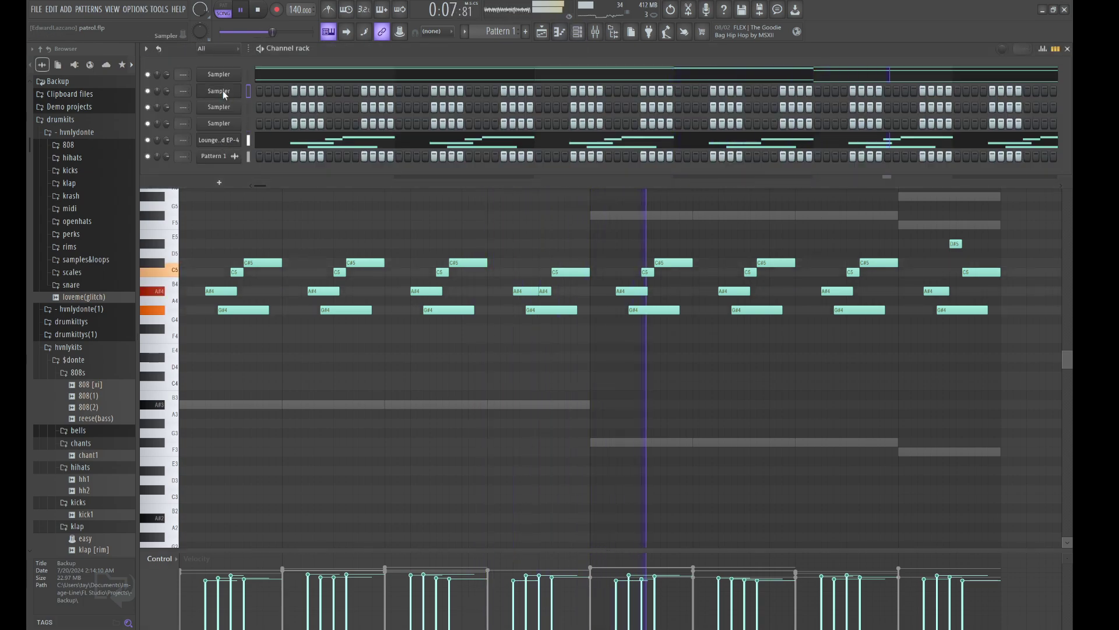
Step: Paste the melody's notes into the second Sampler channel, then stop playback and switch to pattern mode
key(ctrl+v)
click(97, 10)
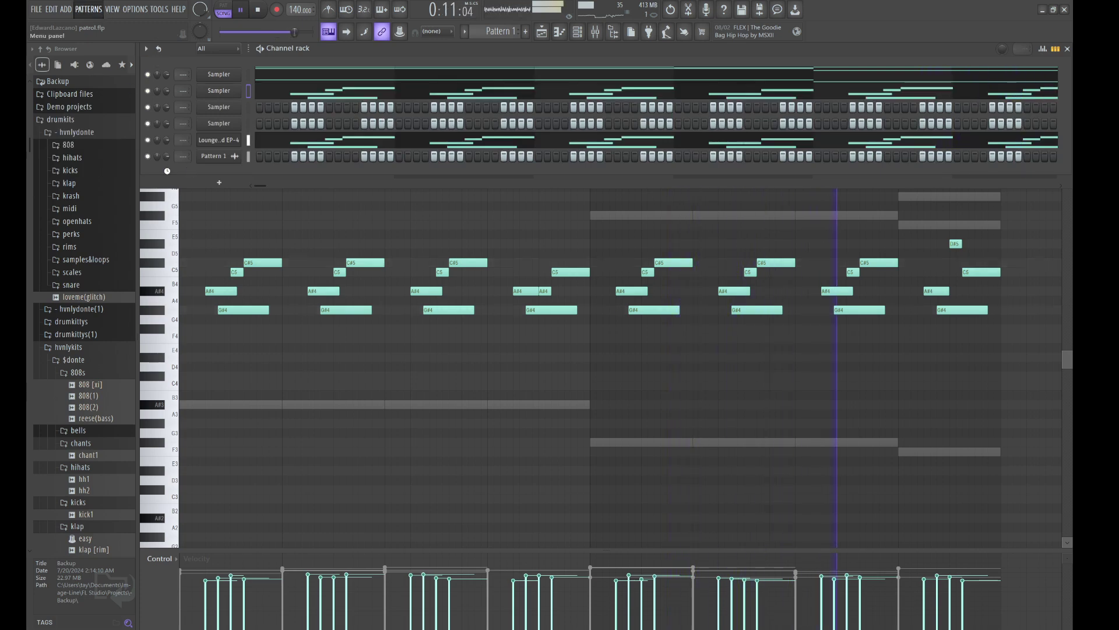
key(space)
key(l)
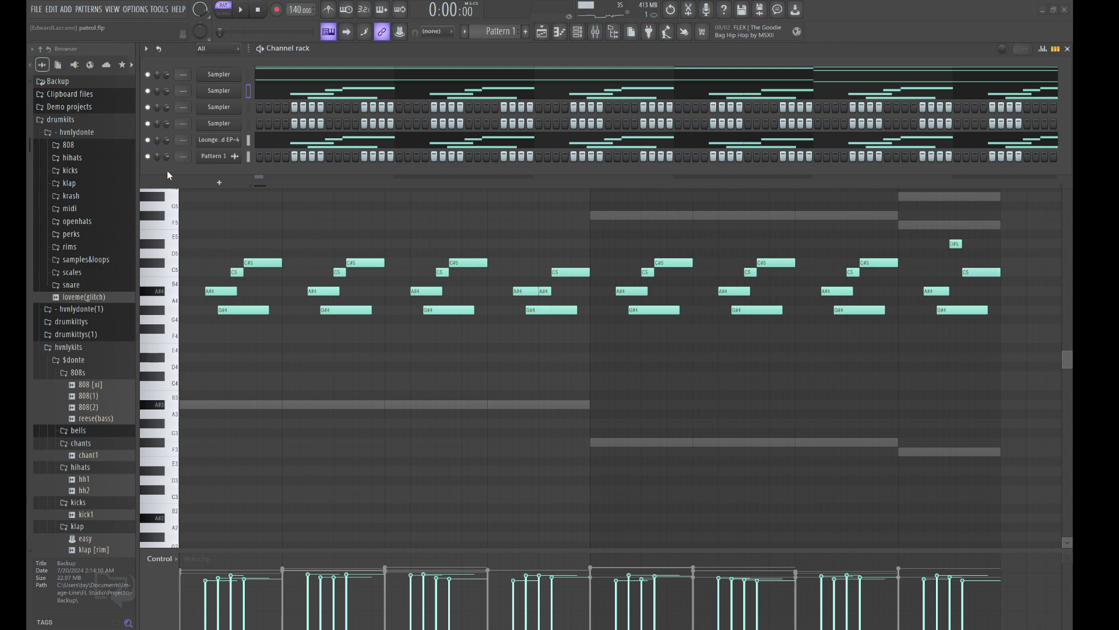
Step: Place the melody's rendered audio clip at the start of Track 2 in the playlist and check its clip settings
click(219, 139)
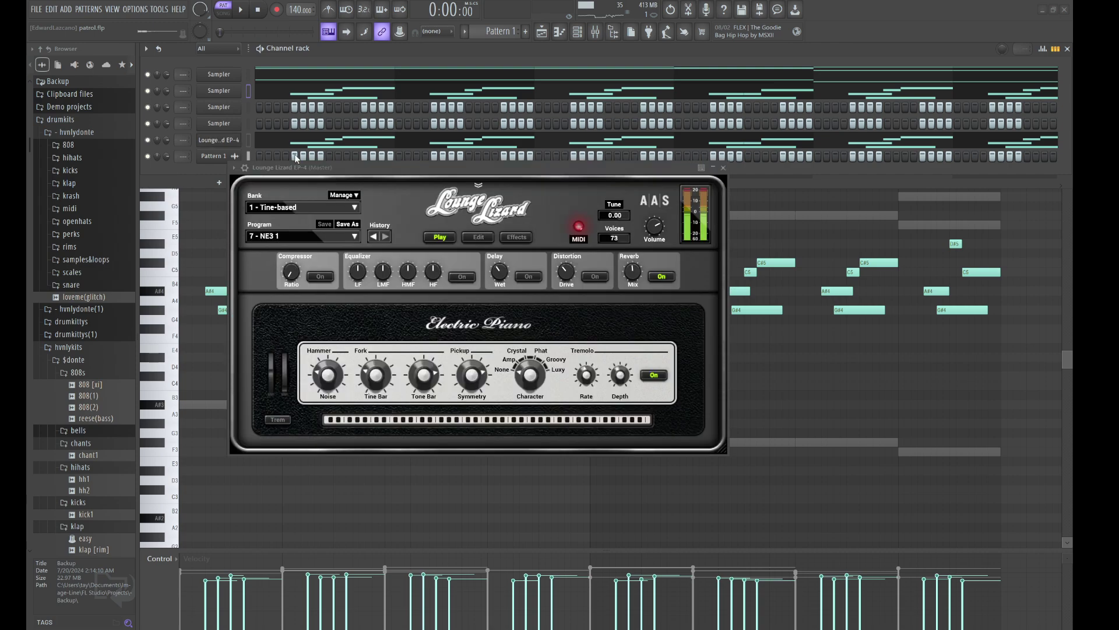
click(541, 32)
click(543, 32)
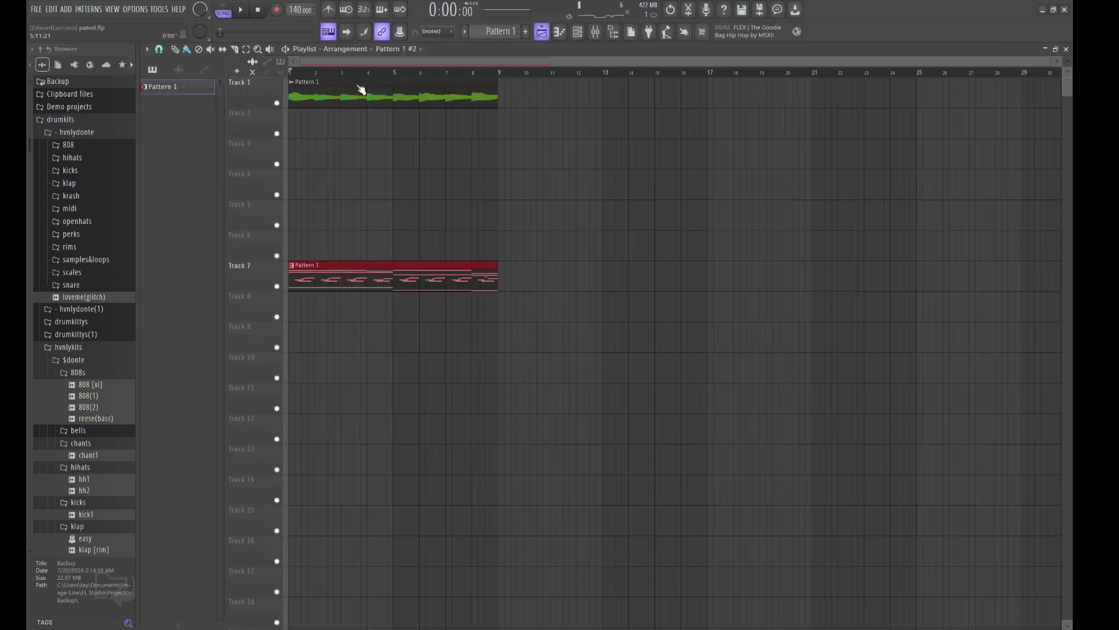
click(178, 69)
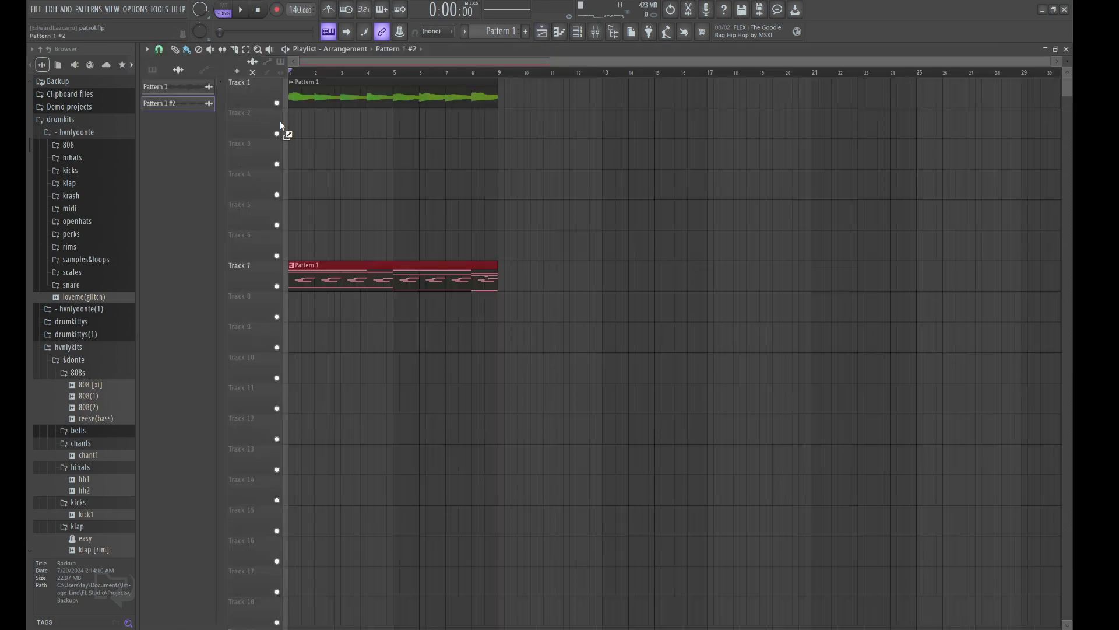
drag(279, 124, 290, 127)
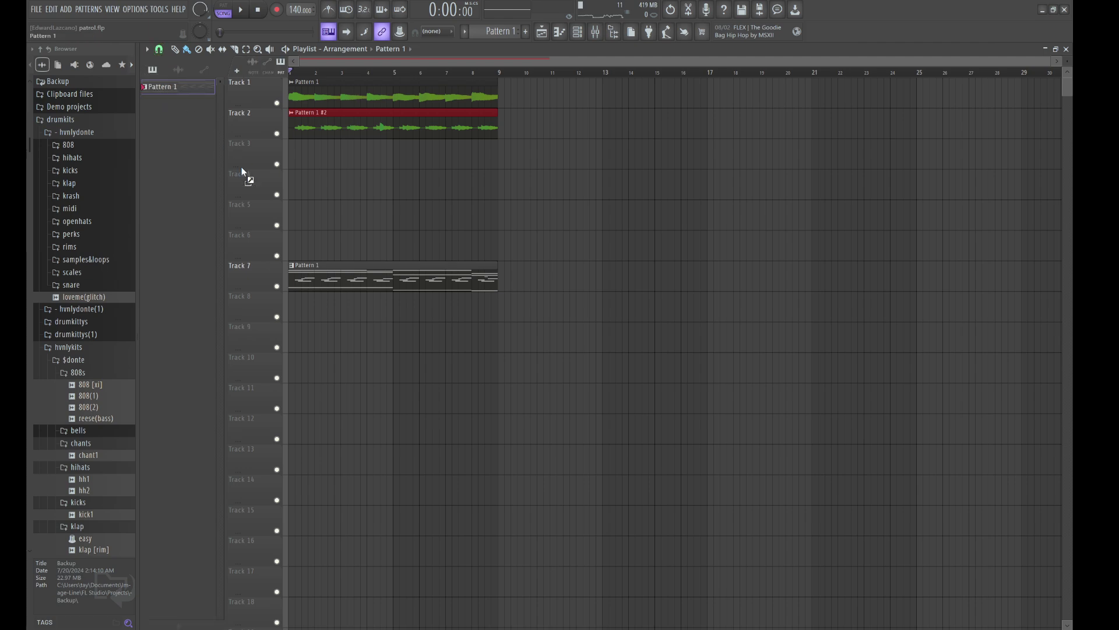
click(423, 109)
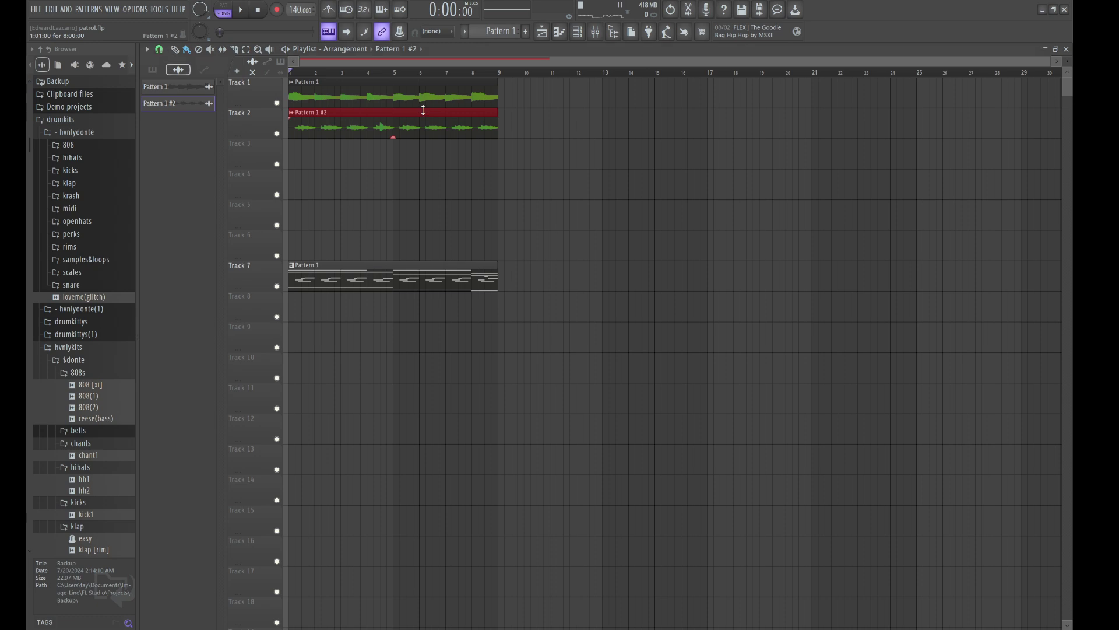
double_click(423, 109)
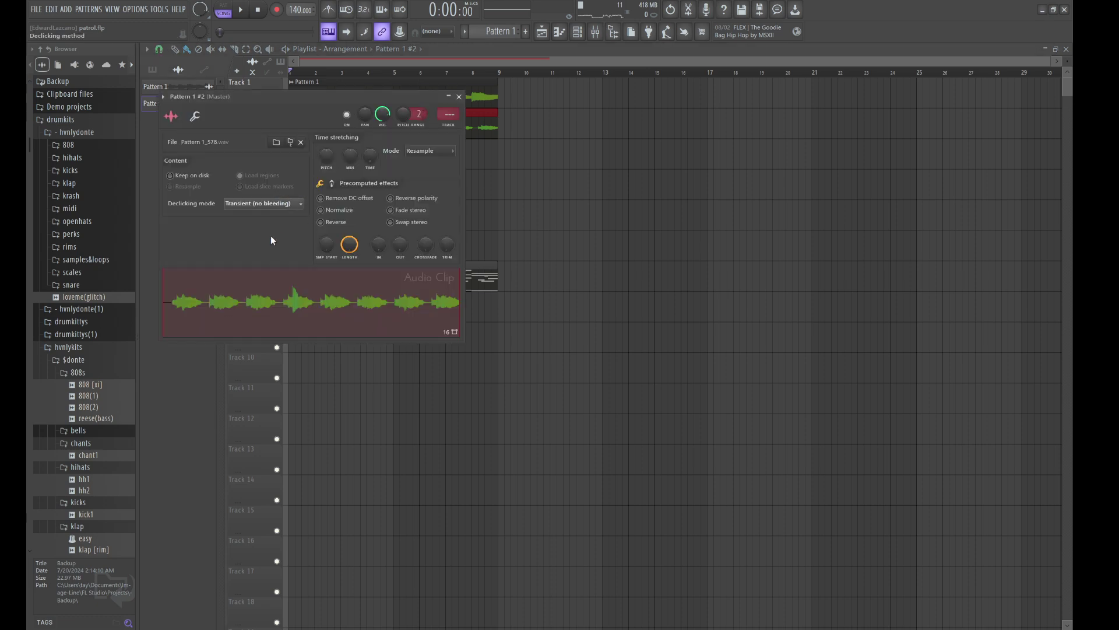
key(Escape)
Step: Show all channels in the channel rack, clear the Lounge Lizard channel's notes and play the song
click(578, 35)
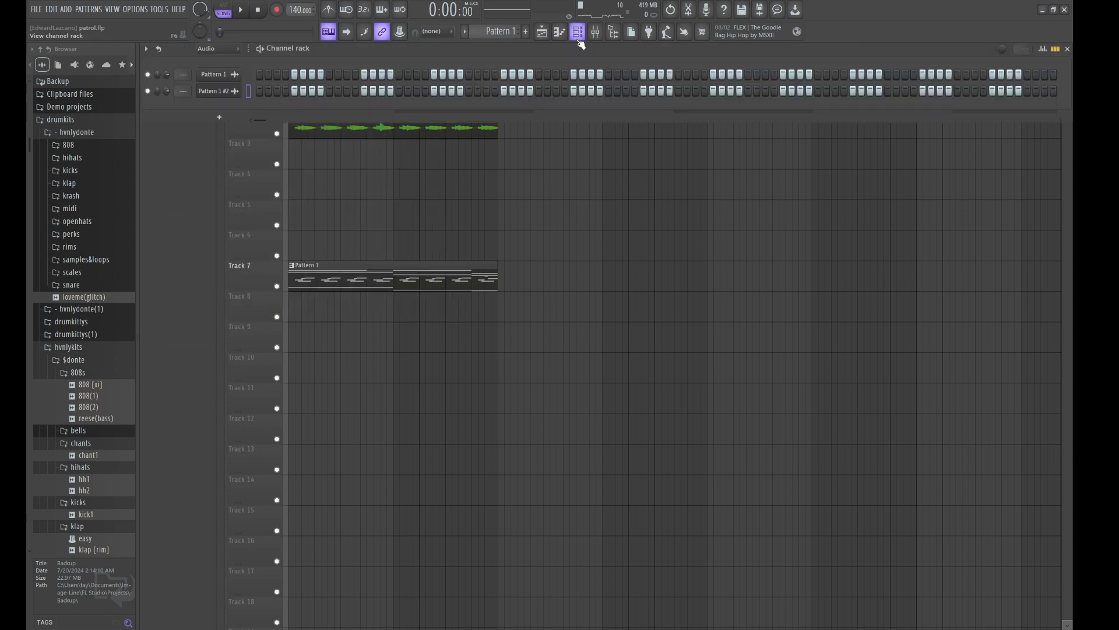
click(242, 49)
click(214, 61)
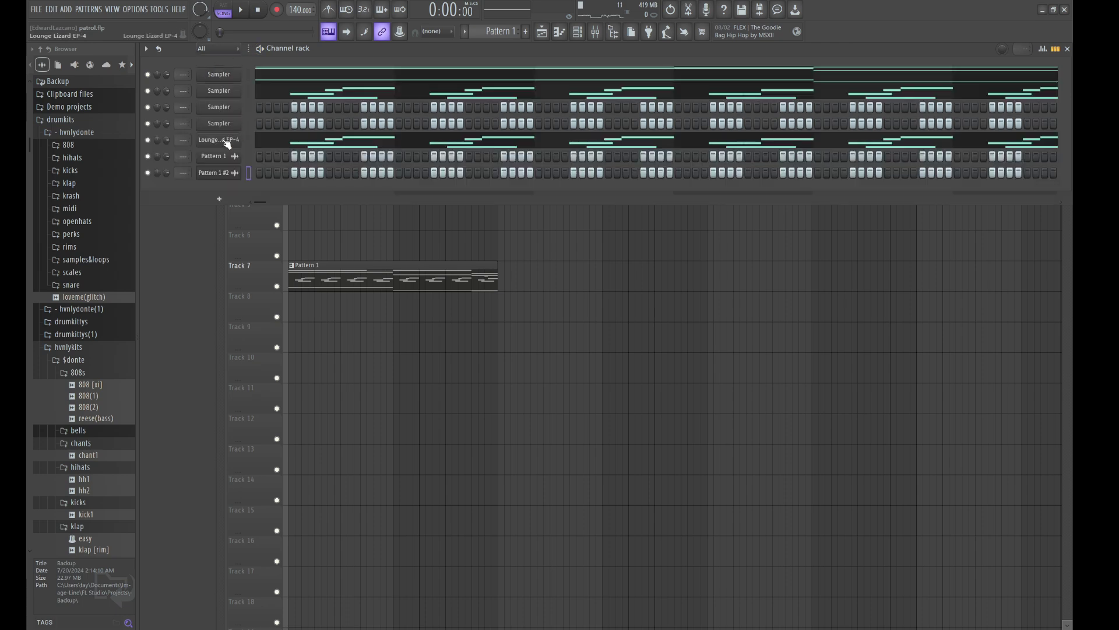
key(space)
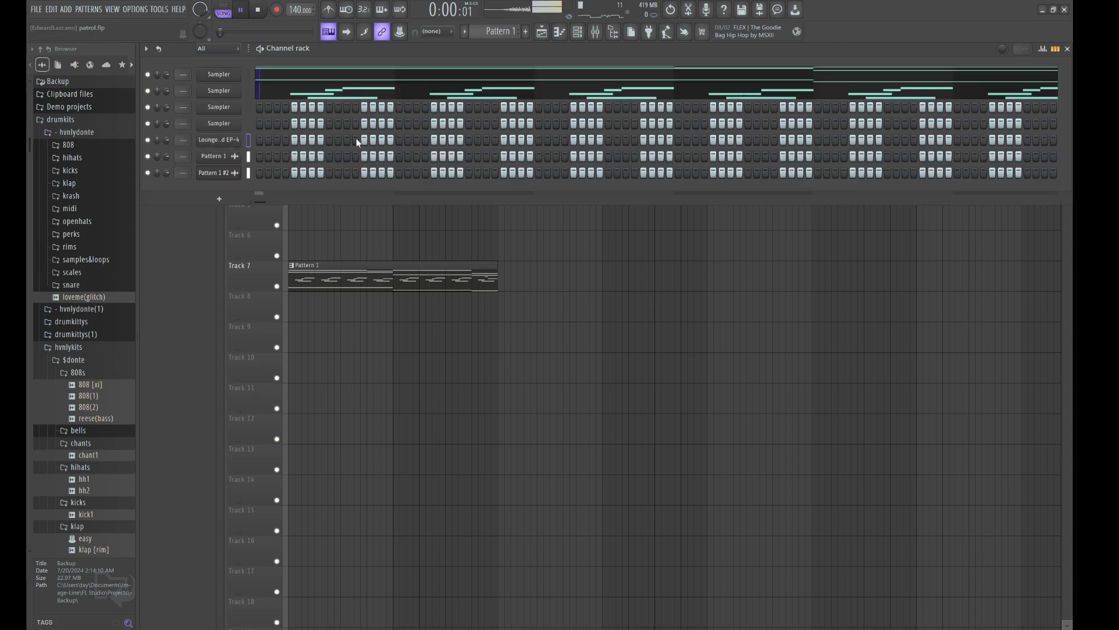
Step: Load program 8 - 70's Fusion from the Tine-based bank in Lounge Lizard
click(229, 146)
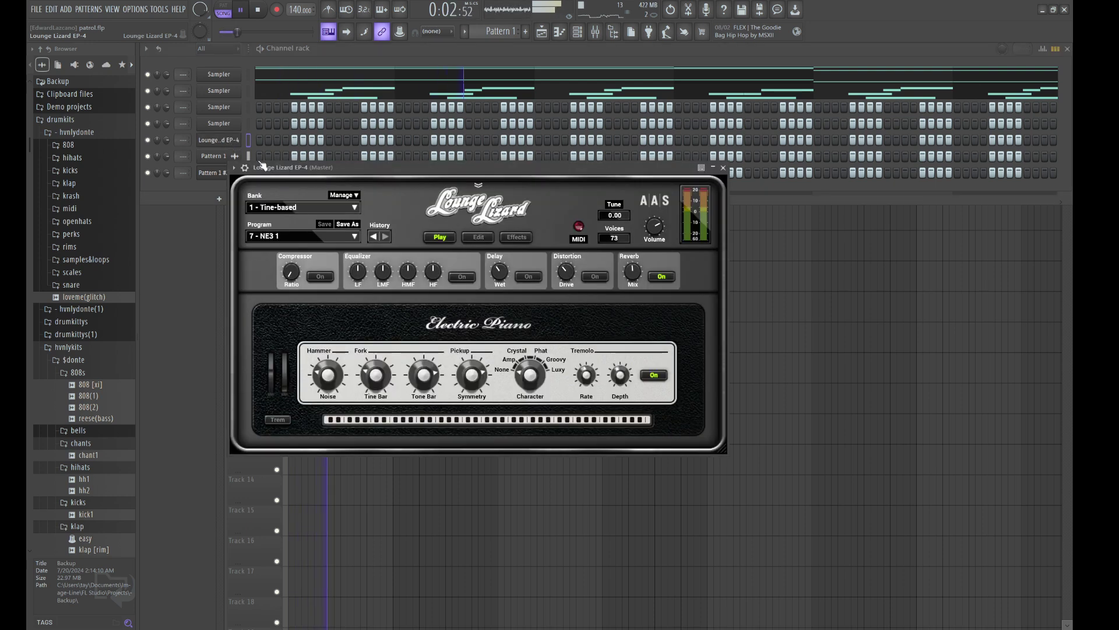
click(262, 235)
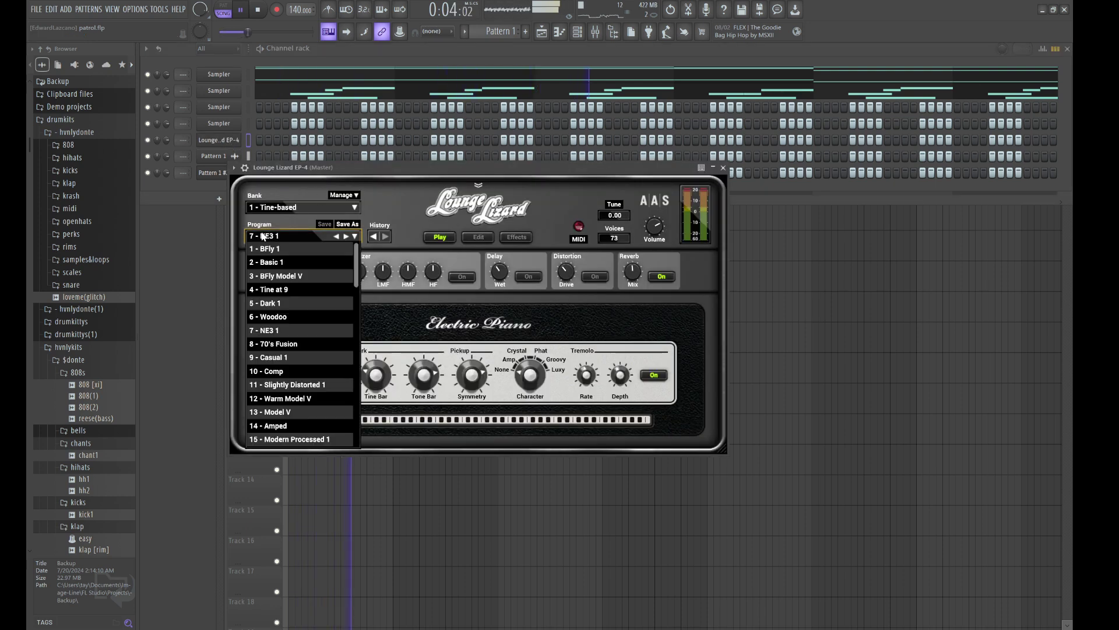
click(284, 344)
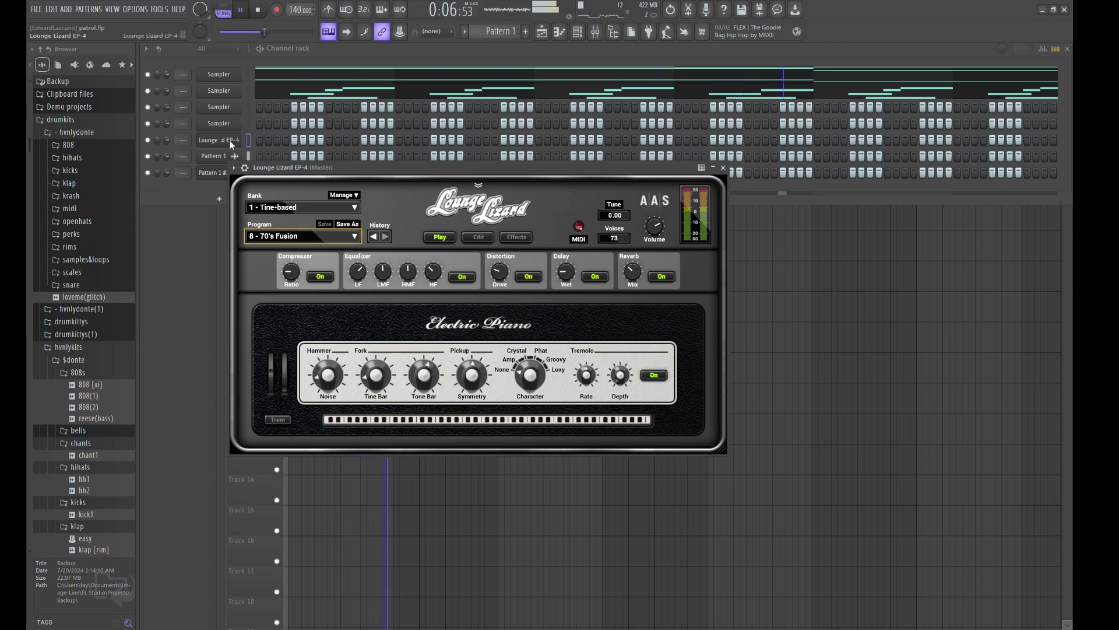
Step: In Lounge Lizard's empty piano roll, draw four consecutive eighth-note D#5 notes from the start of bar 2
click(248, 140)
key(F7)
key(space)
key(space)
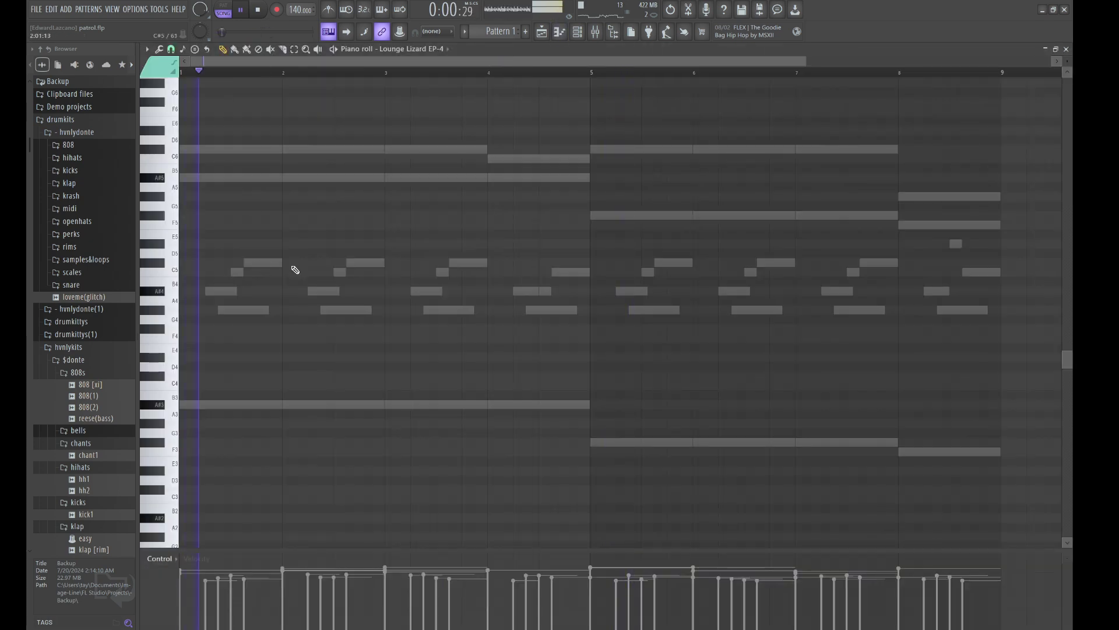
click(286, 243)
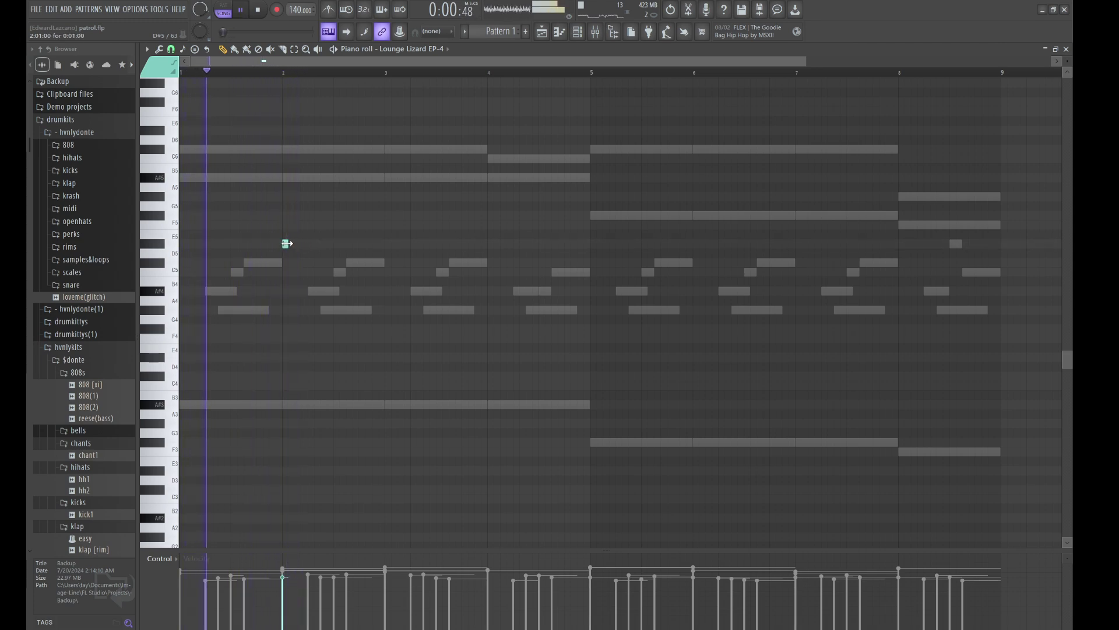
drag(287, 244, 297, 243)
key(space)
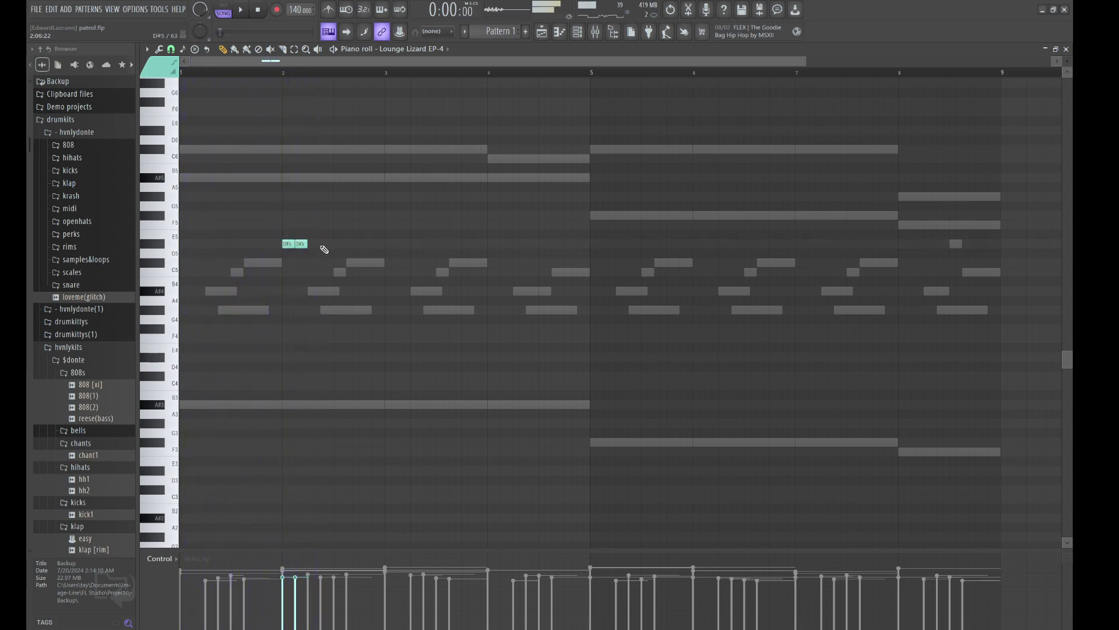
key(space)
click(314, 244)
click(327, 244)
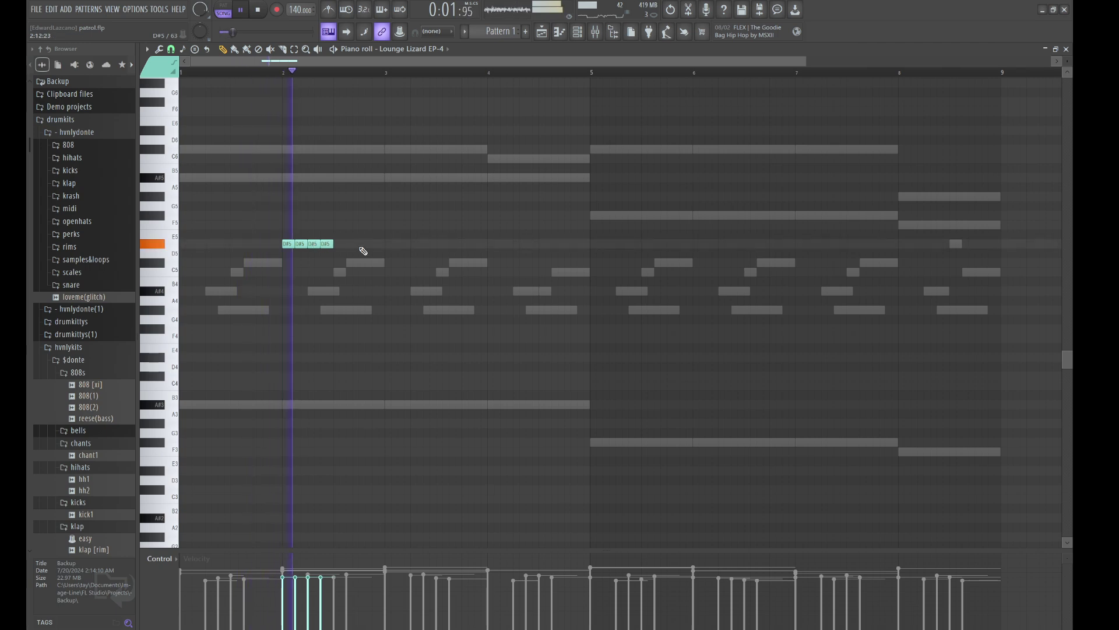
Step: Complete bar 2 with three eighth-note F5 notes followed by one C#5 note ending at bar 3
click(339, 225)
click(349, 225)
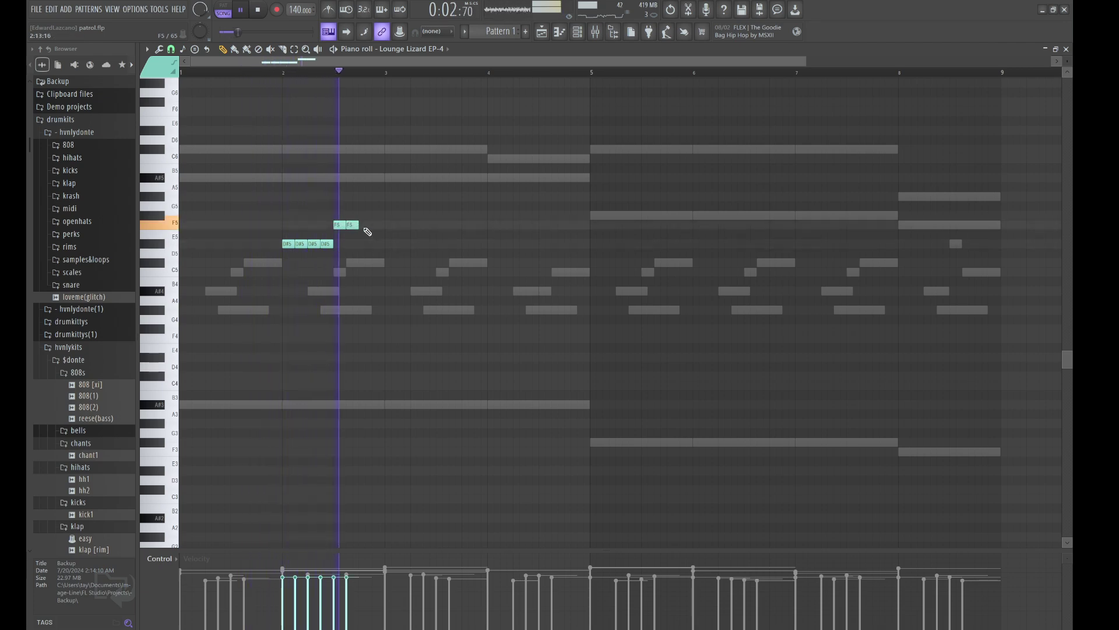
click(362, 225)
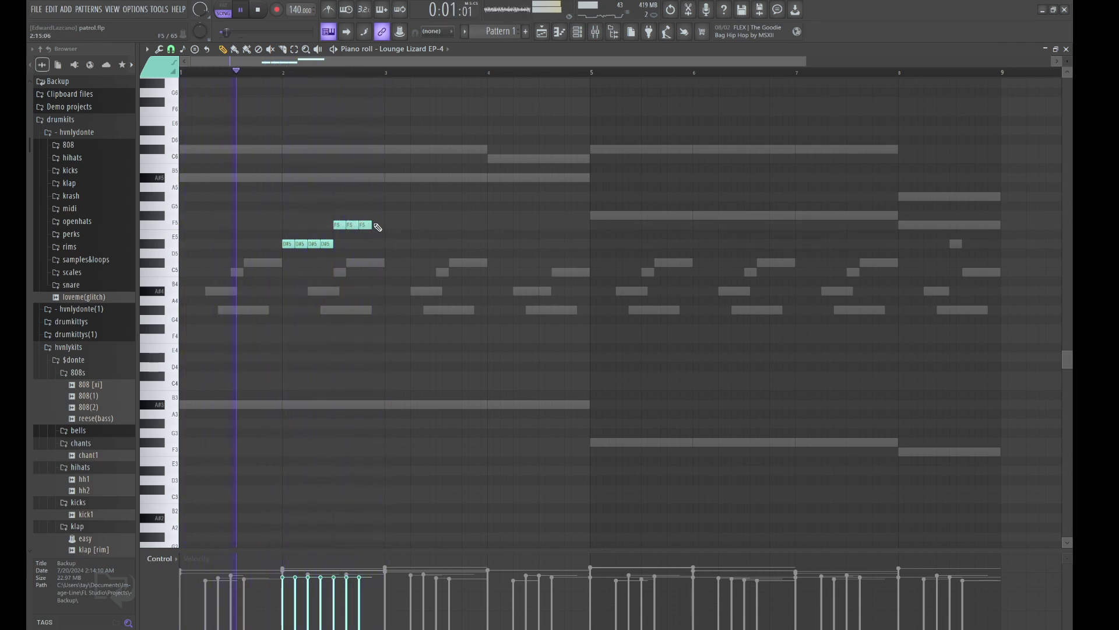
click(384, 263)
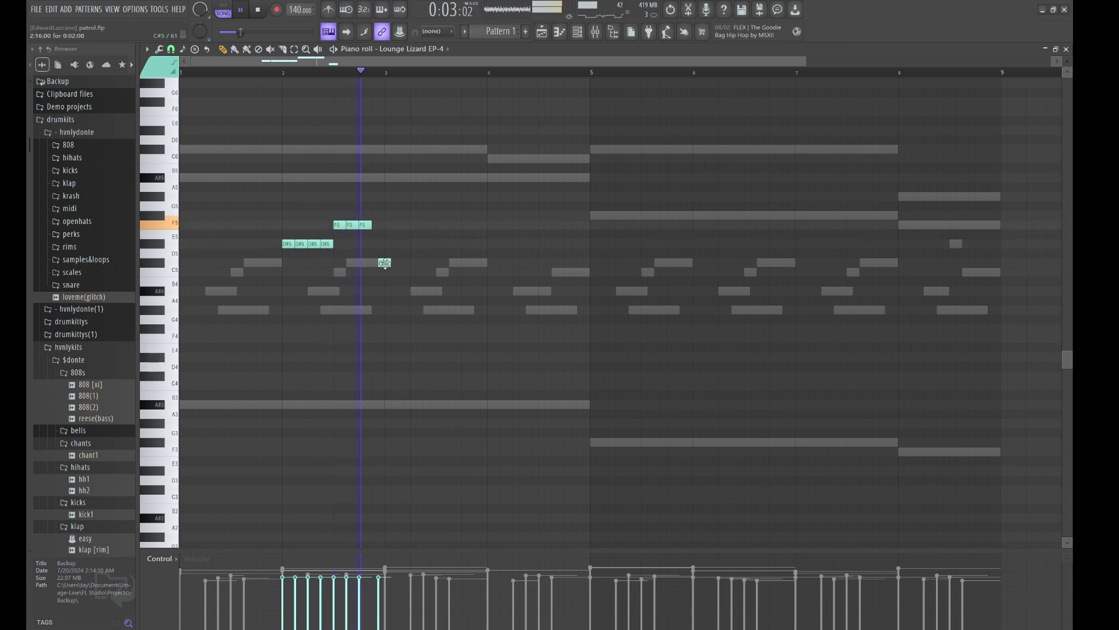
drag(384, 263, 377, 263)
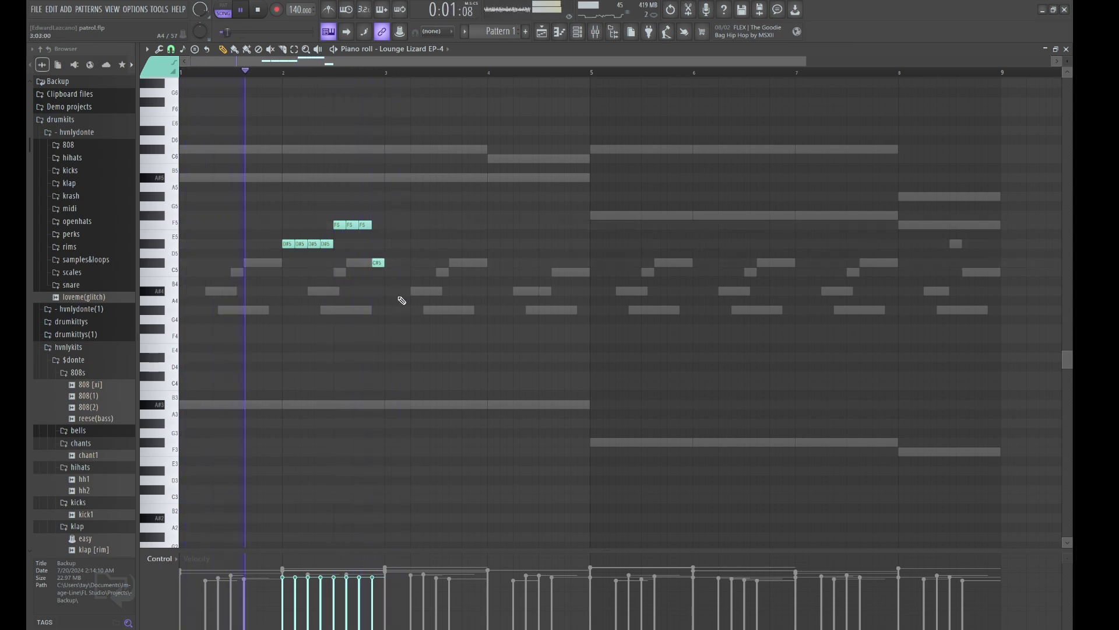
Step: Duplicate the bar 2 phrase and shift the copy to start at bar 4
key(ctrl+b)
key(shift+Right)
key(shift+Right)
key(shift+Right)
key(shift+Right)
key(shift+Right)
key(shift+Right)
key(shift+Right)
key(shift+Right)
key(shift+Right)
key(shift+Right)
key(shift+Right)
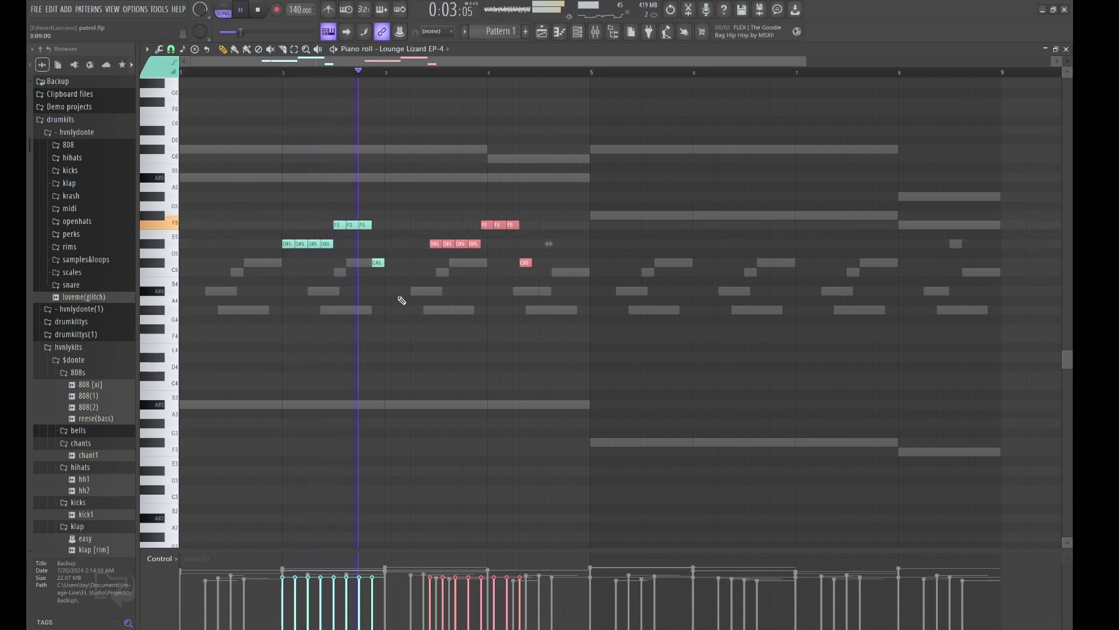
key(shift+Right)
key(shift+Right)
key(shift+Right)
key(shift+Right)
key(shift+Right)
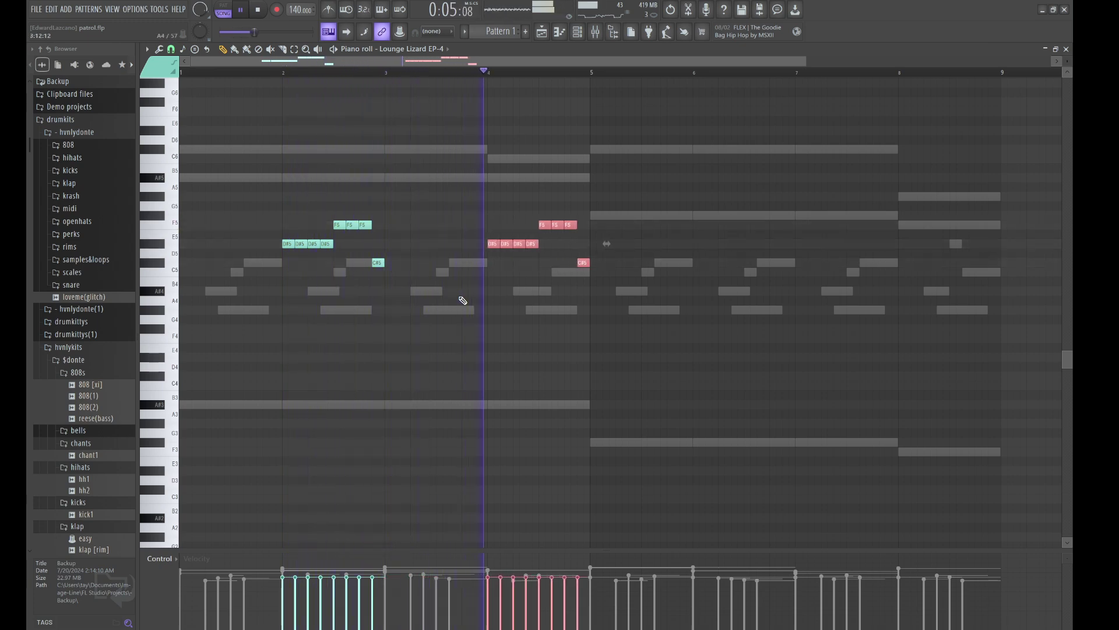
Step: Lower the last note of bar 4 to C5 and restart playback
drag(524, 295, 616, 260)
key(shift+Down)
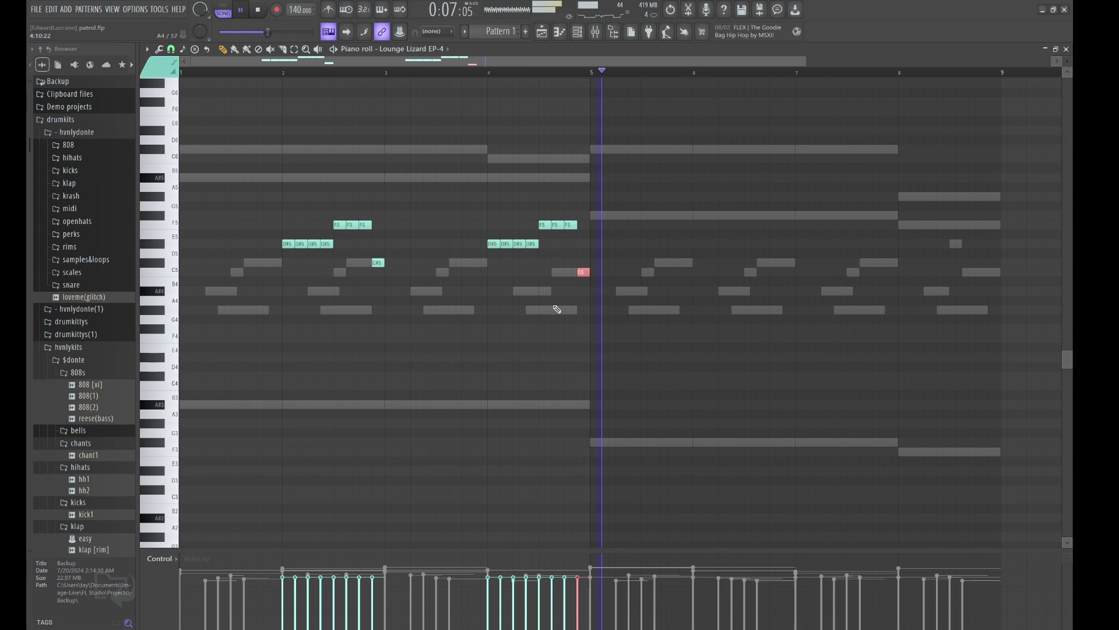
key(space)
Step: Duplicate both phrases and shift the copies so they fill bars 6 and 8
key(ctrl+b)
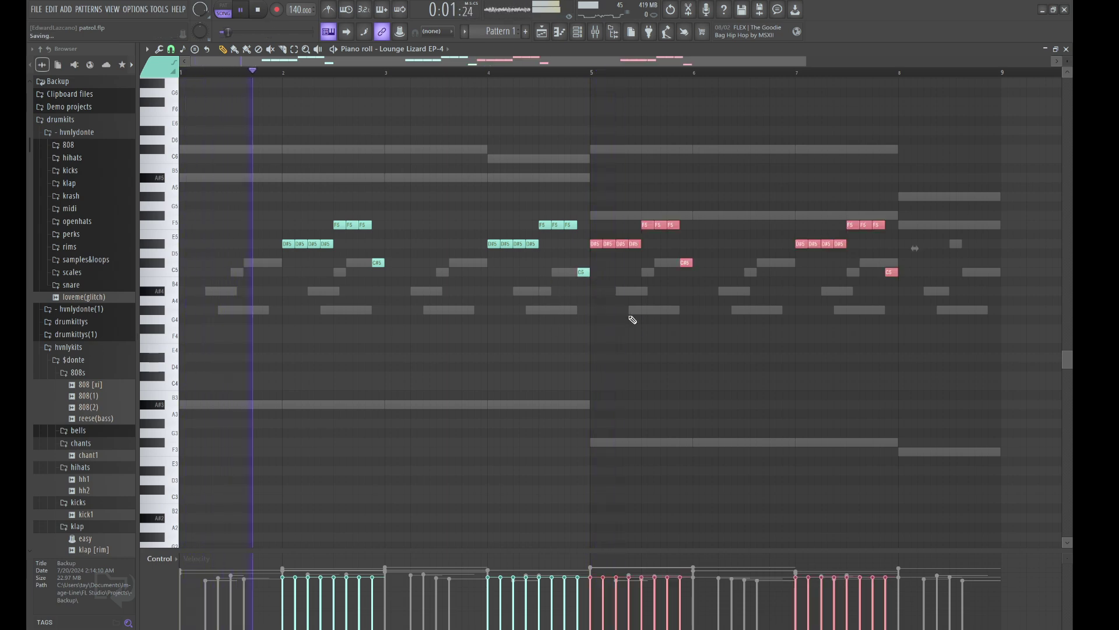
key(shift+Right)
key(shift+Right)
key(shift+Right)
key(shift+Right)
key(shift+Right)
key(shift+Right)
key(shift+Right)
key(shift+Right)
key(shift+Right)
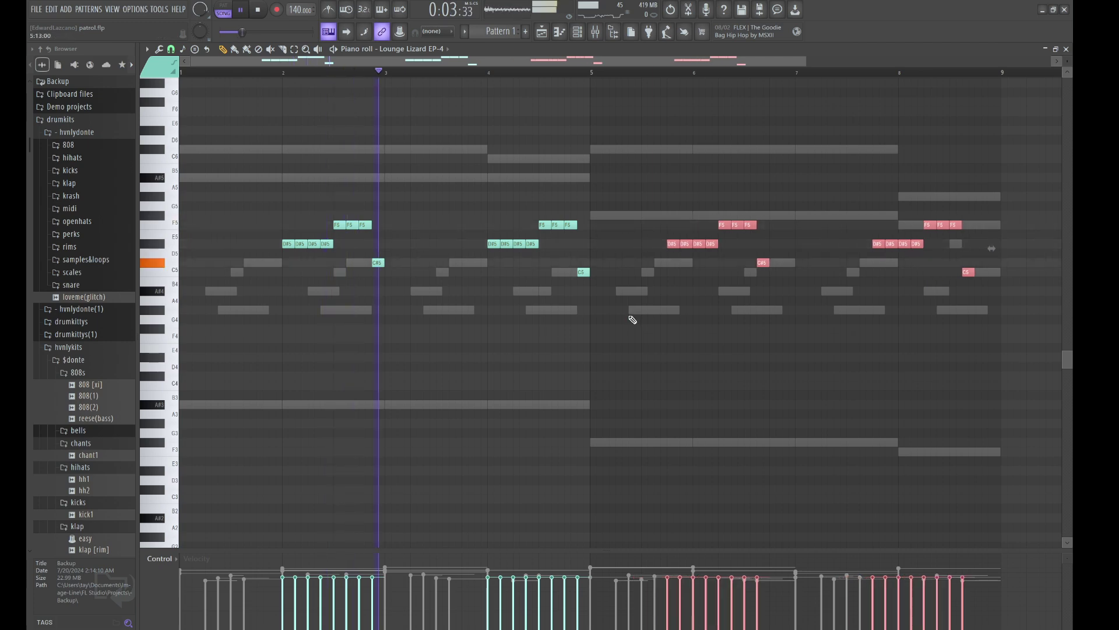
key(shift+Left)
key(shift+Left)
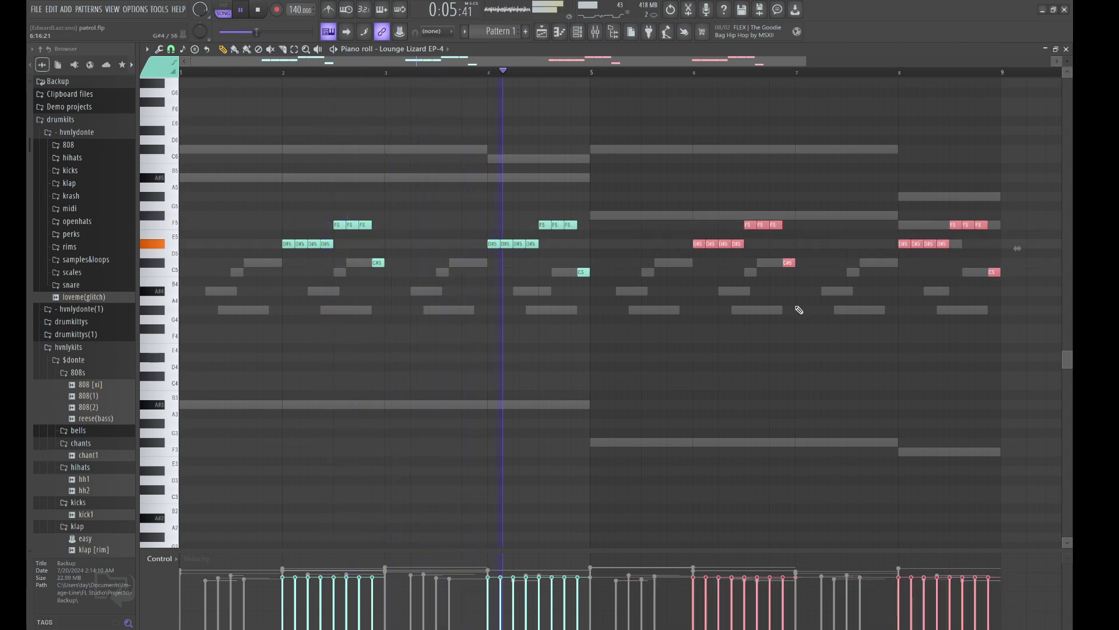
Step: Raise the three F5 notes in bar 6 to F#5 and the four D#5 notes in bar 8 to G#5
drag(798, 235, 750, 205)
key(shift+Up)
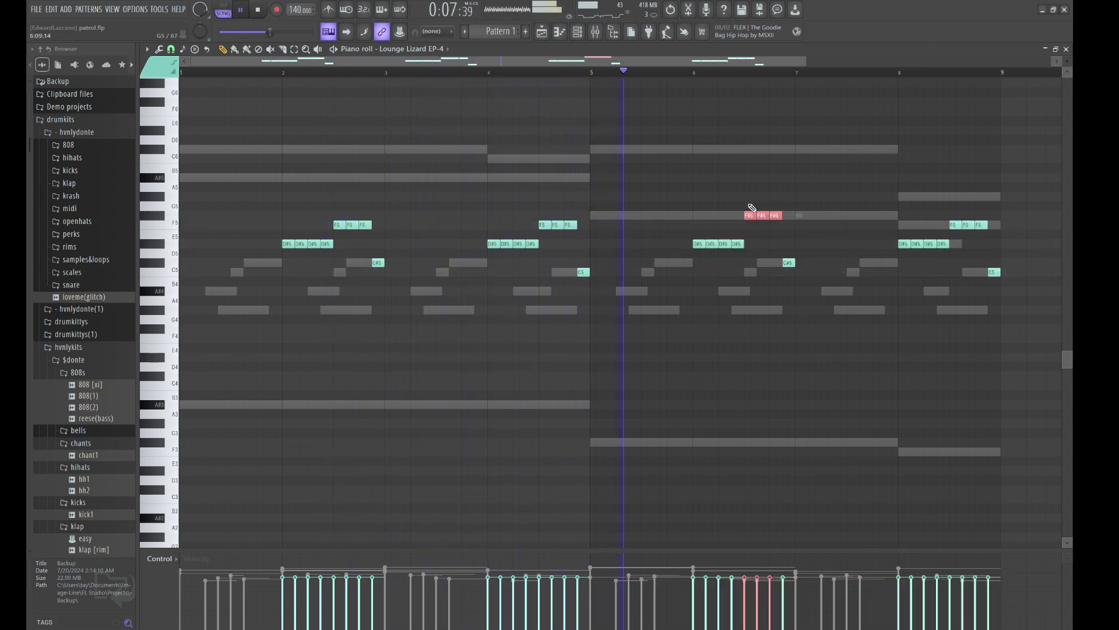
drag(982, 242, 895, 248)
key(shift+Up)
key(shift+Up)
key(shift+Up)
key(shift+Up)
key(shift+Up)
key(shift+Up)
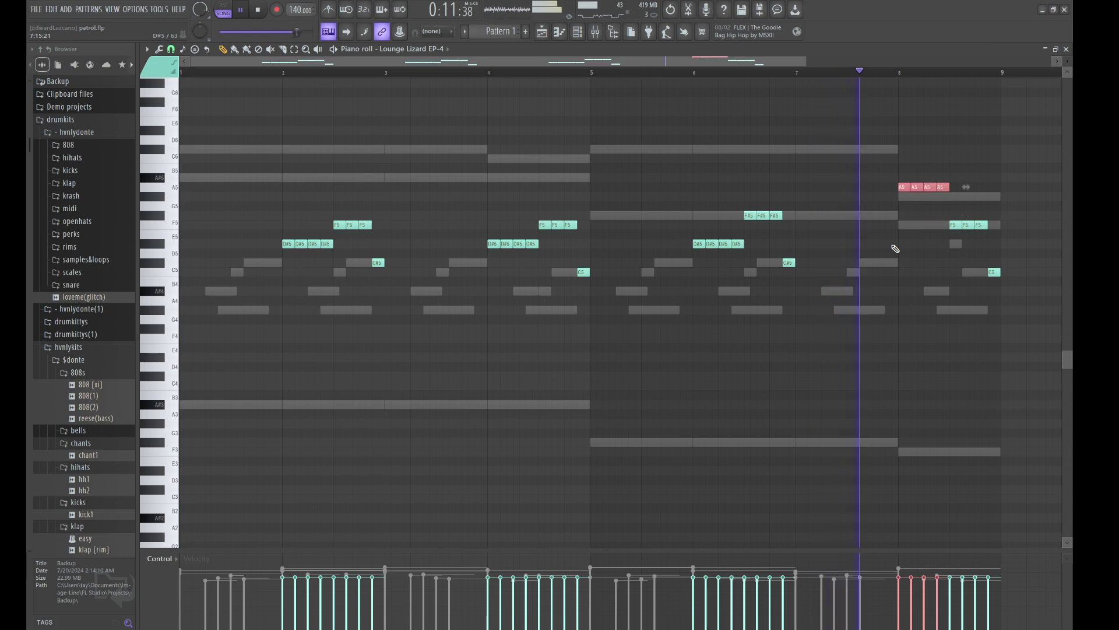
key(shift+Down)
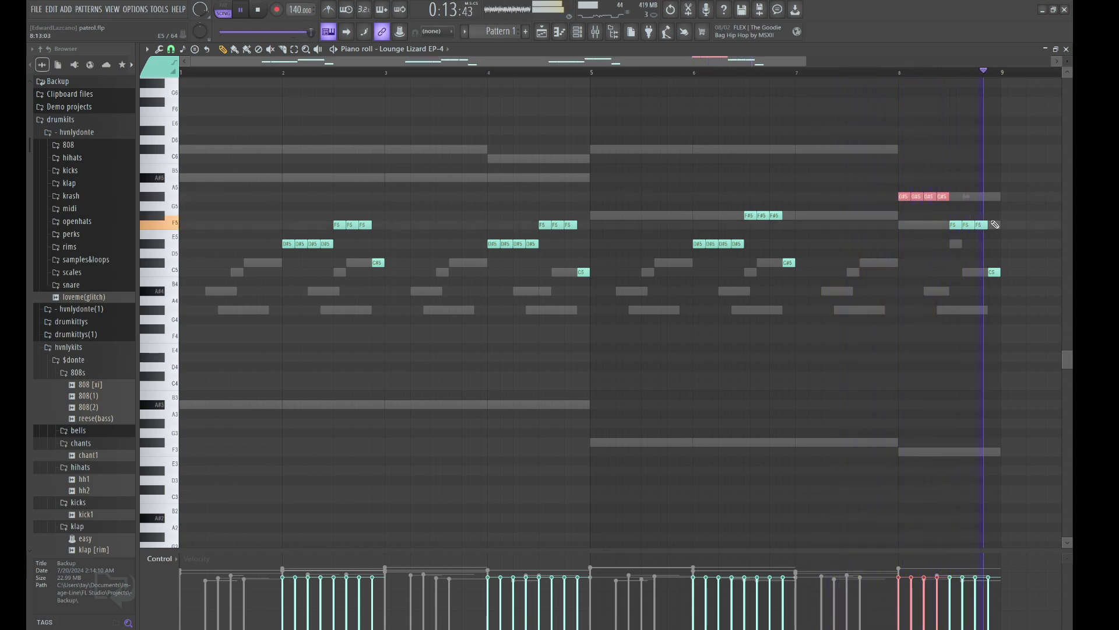
ctrl+click(922, 338)
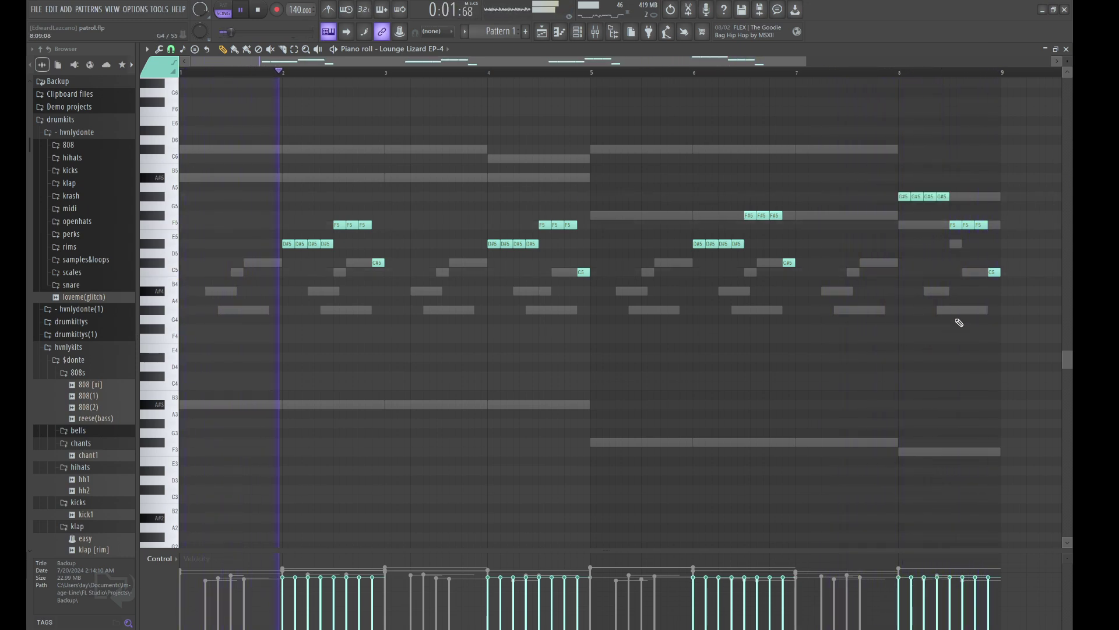
Step: Raise the last note of bar 8 to F#5
drag(986, 260, 1004, 283)
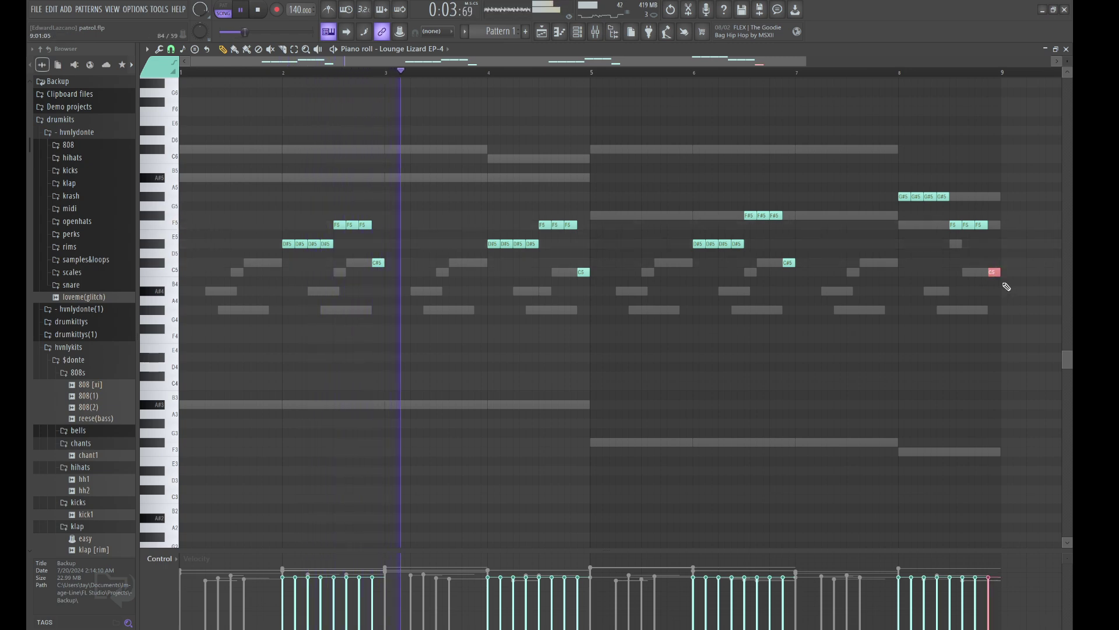
key(shift+Up)
key(shift+Up)
key(shift+Up)
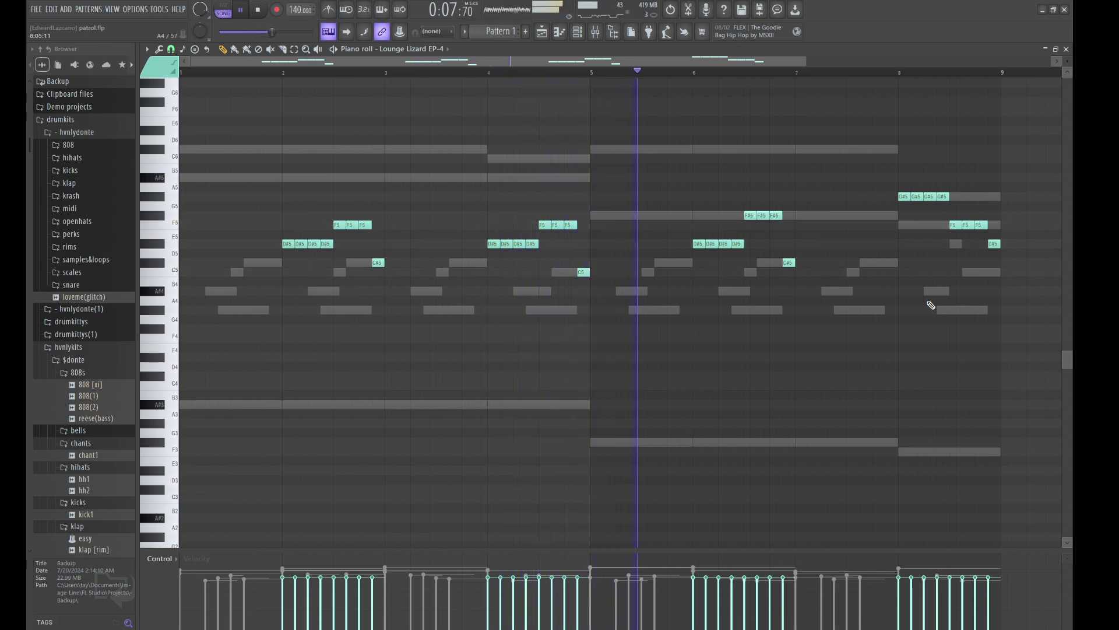
key(shift+Up)
key(shift+Up)
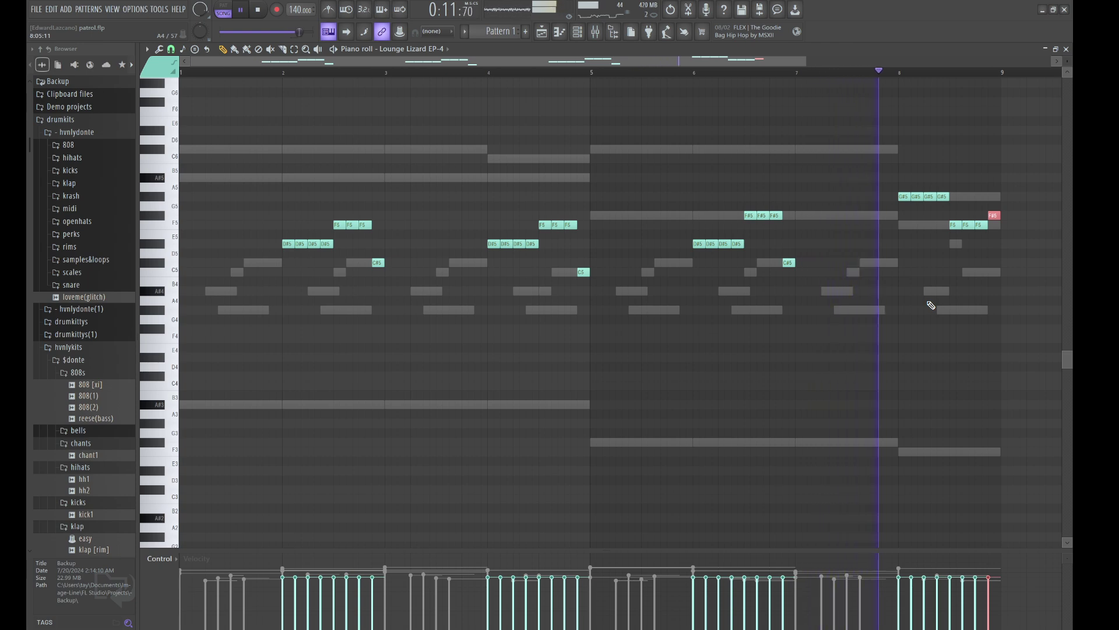
Step: Slightly vary the velocities of the Lounge Lizard notes and copy them into the third Sampler channel
key(ctrl+d)
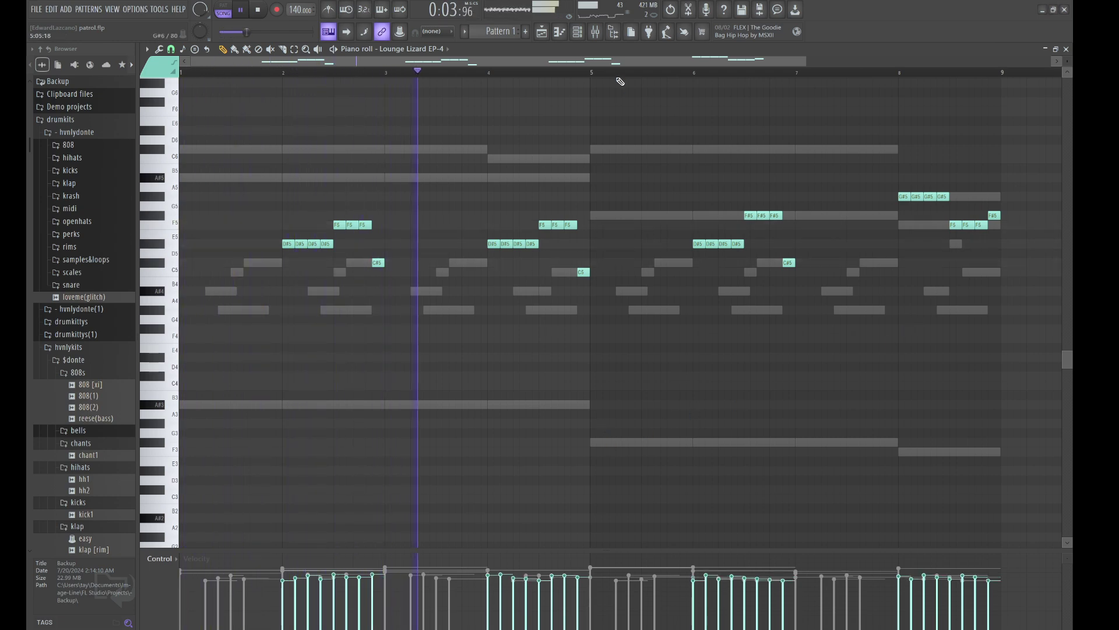
key(F6)
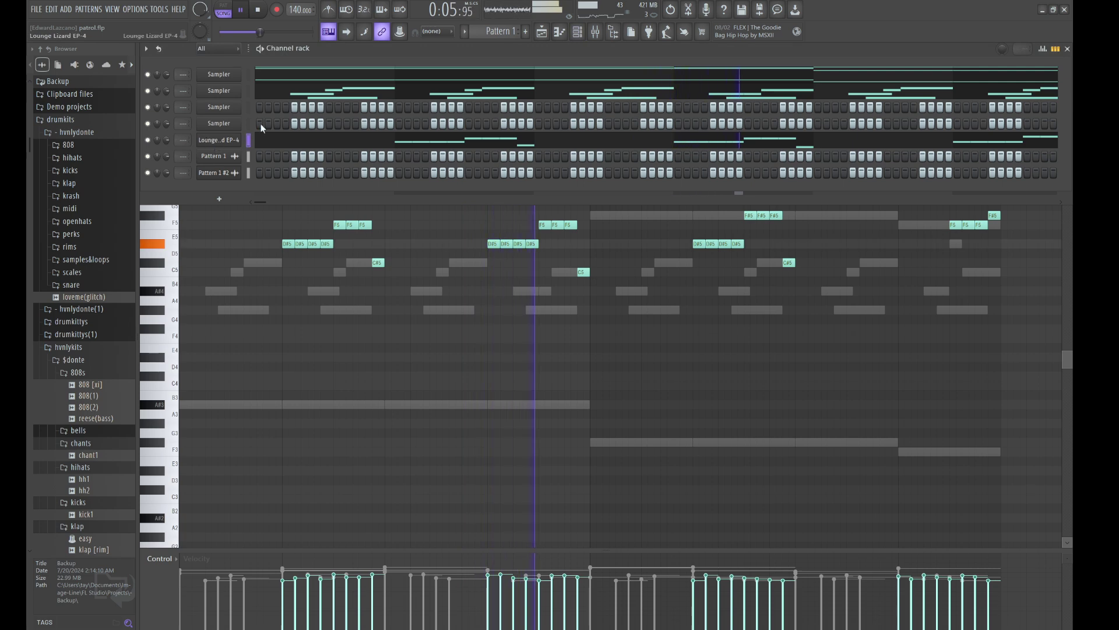
click(235, 111)
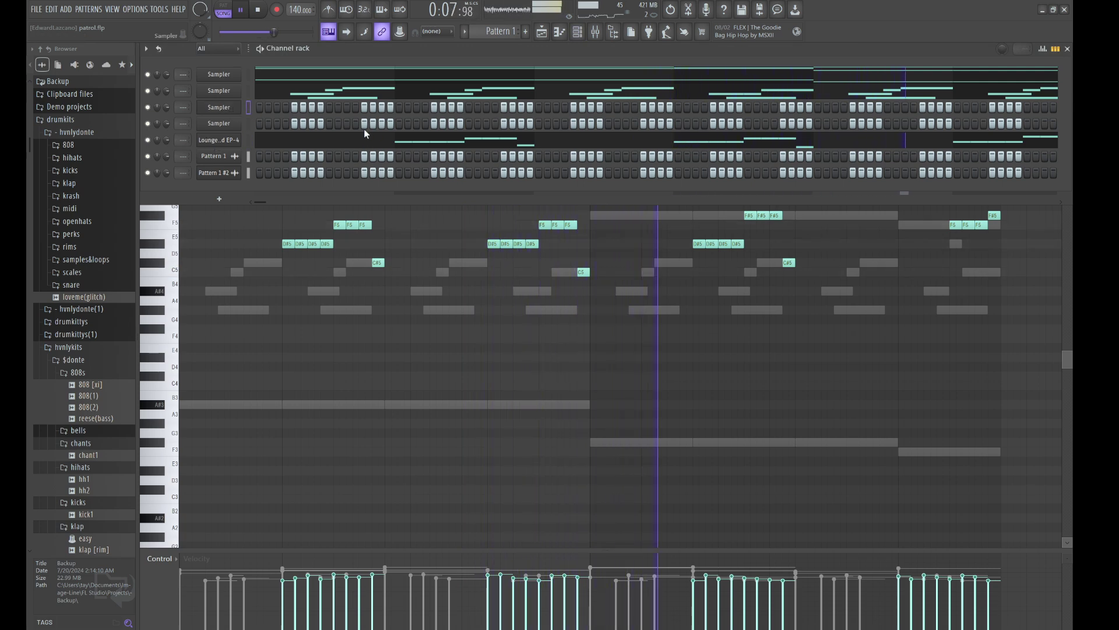
key(ctrl+v)
Step: Render the Lounge Lizard counter-melody to an audio clip and place it on Track 3 at bar 1
click(88, 9)
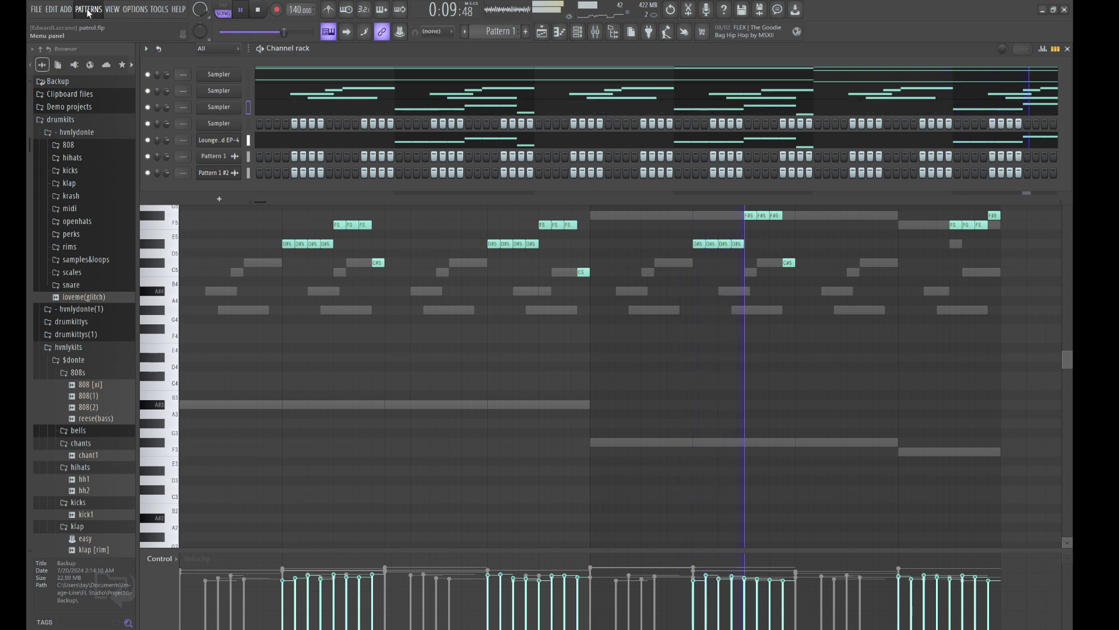
click(176, 171)
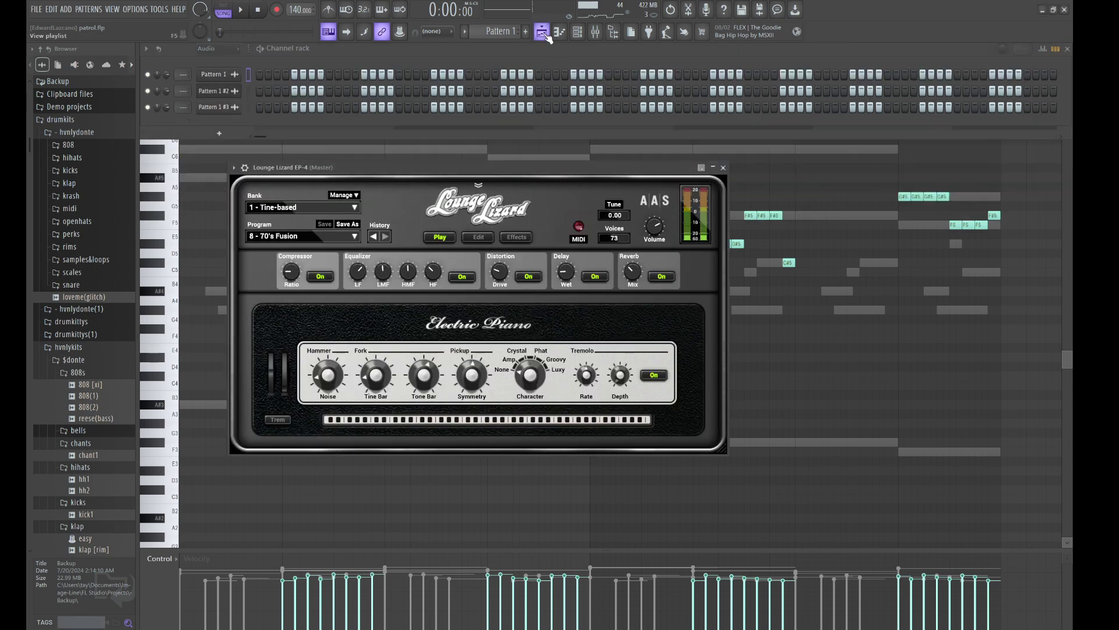
click(542, 32)
drag(174, 126, 322, 153)
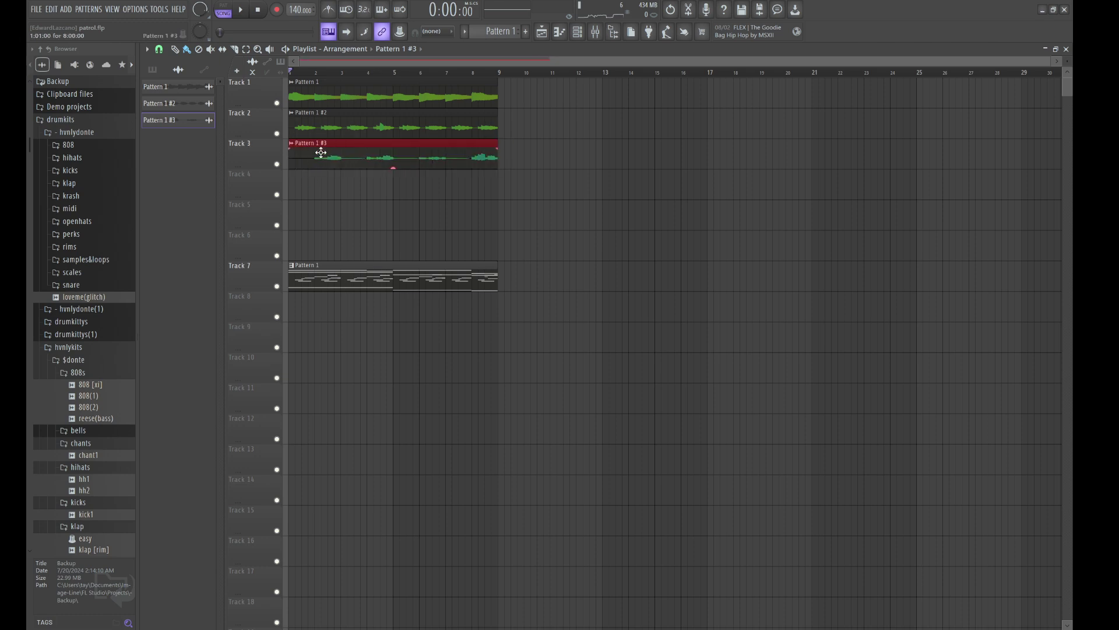
Step: Change the declicking mode of the audio clip on Track 3
double_click(322, 152)
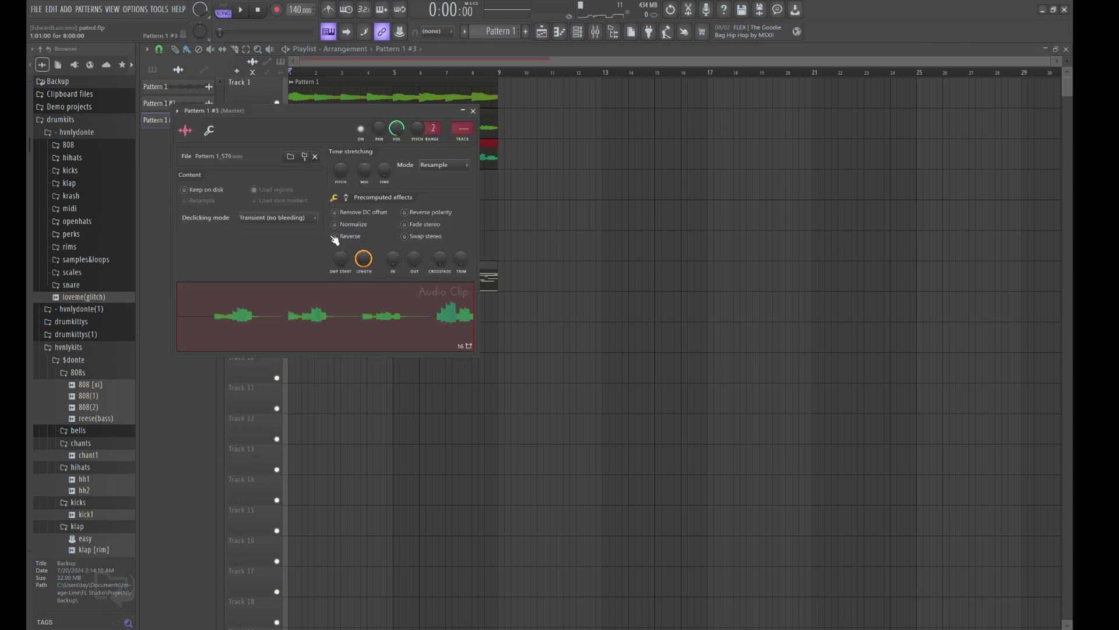
click(272, 258)
key(Escape)
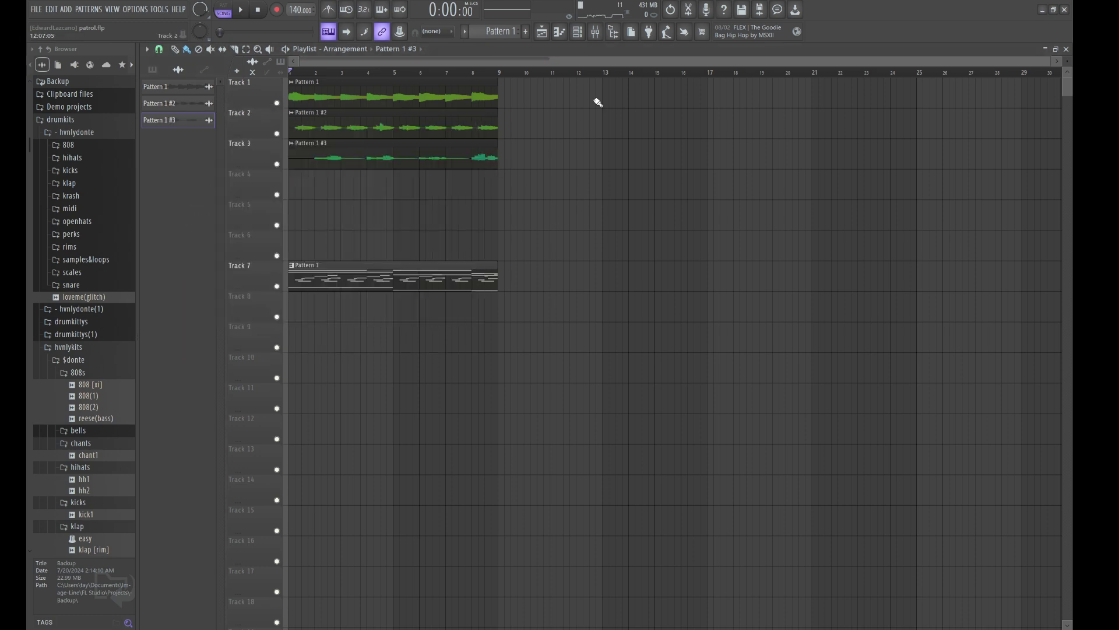
Step: Show all channels in the channel rack, clear the Lounge Lizard channel's notes and start playback
click(578, 31)
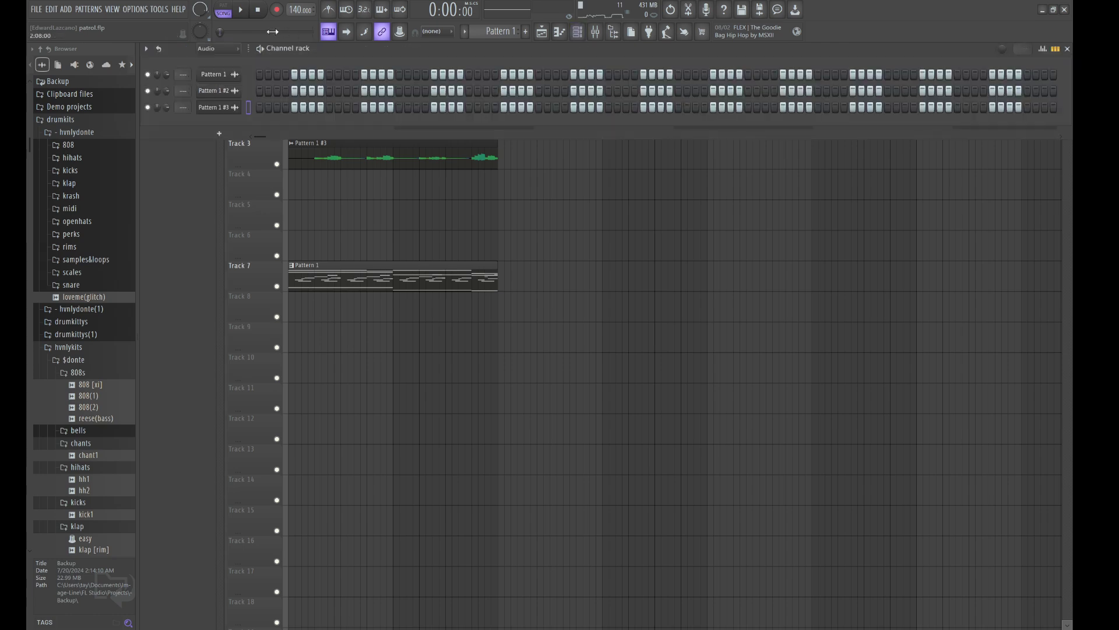
click(224, 60)
key(space)
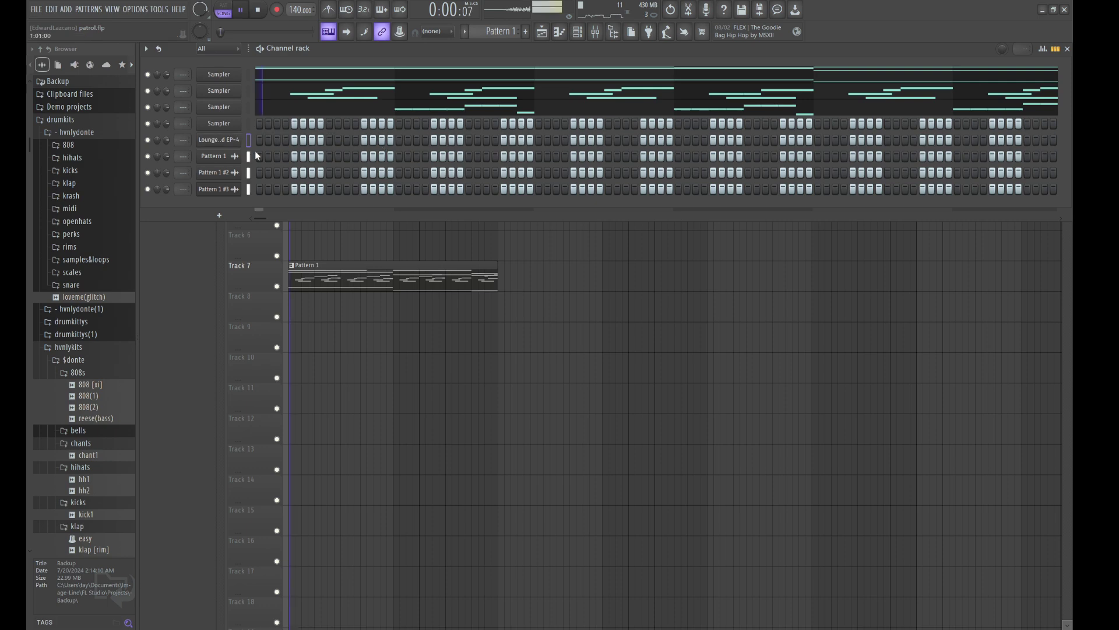
Step: Switch the Lounge Lizard sound to the Simply program in the Reed-based bank
click(226, 143)
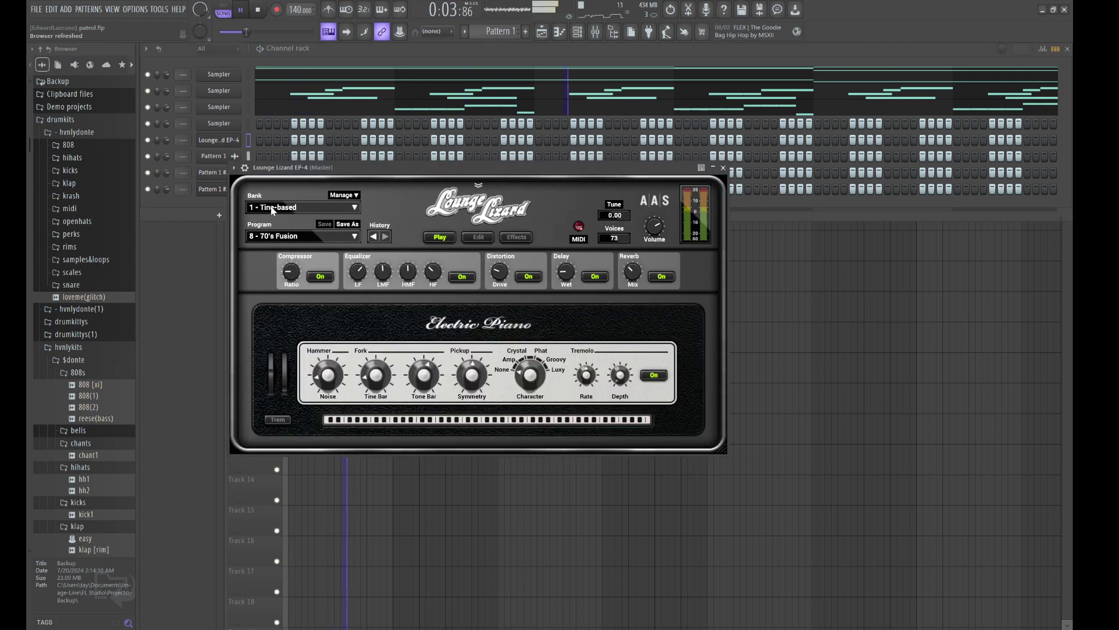
click(274, 209)
click(292, 234)
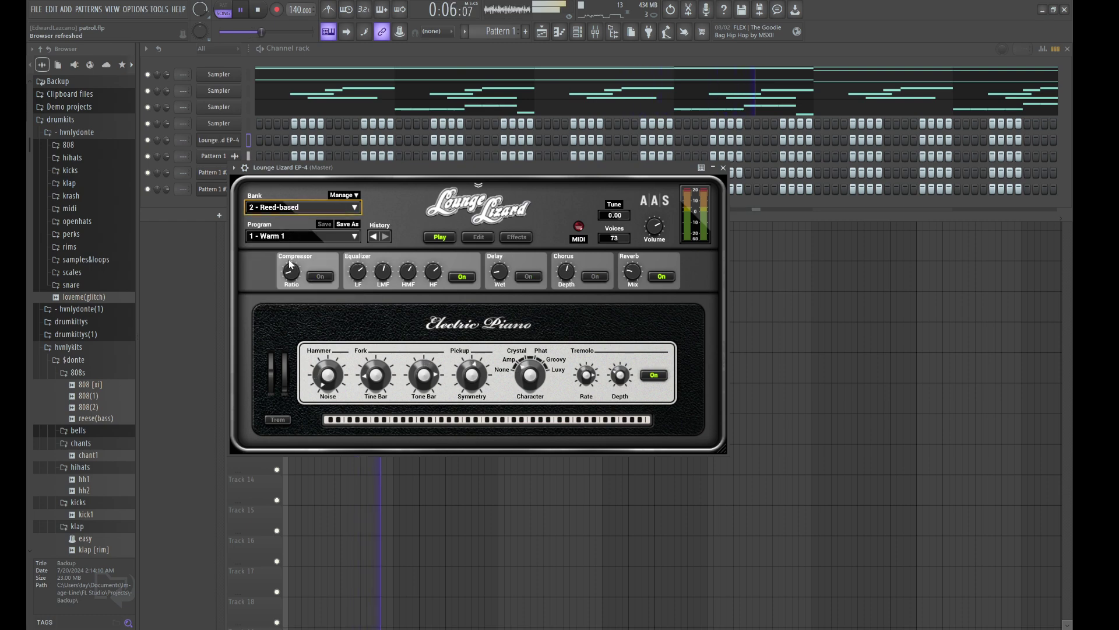
click(267, 239)
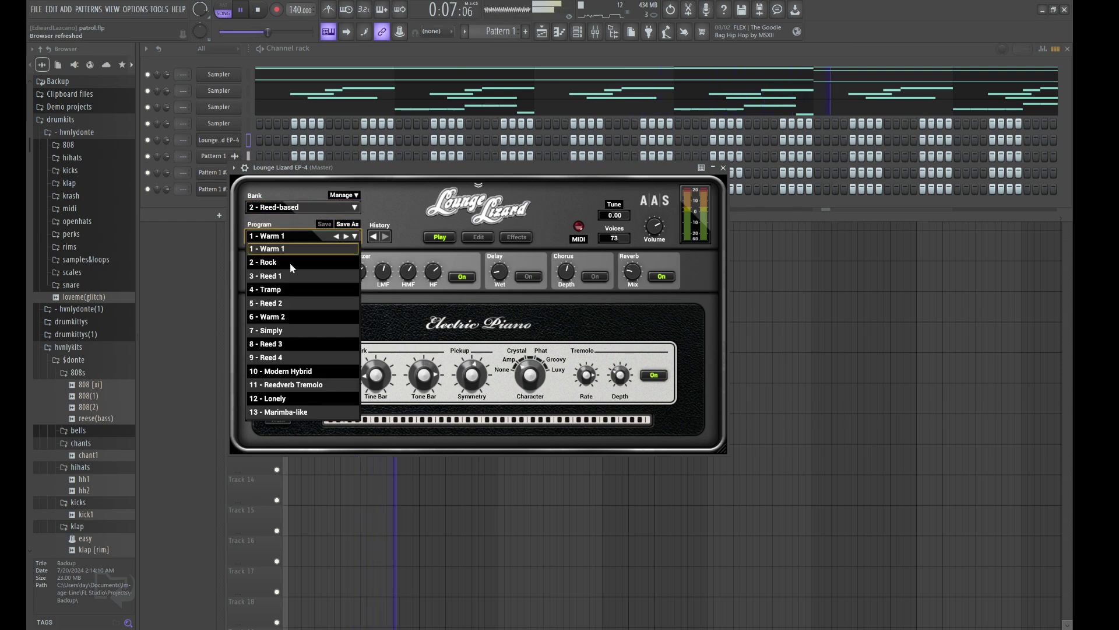
click(288, 330)
Step: Start a new Lounge Lizard phrase in bar 1 with a long G#5 note followed by a short F5 note
click(366, 67)
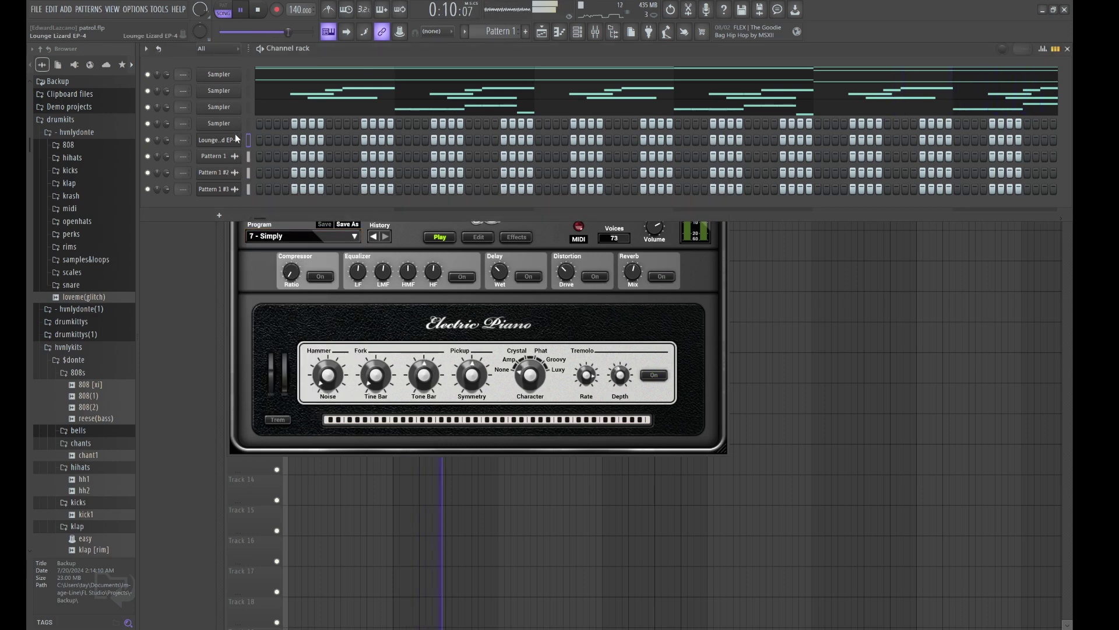
click(254, 138)
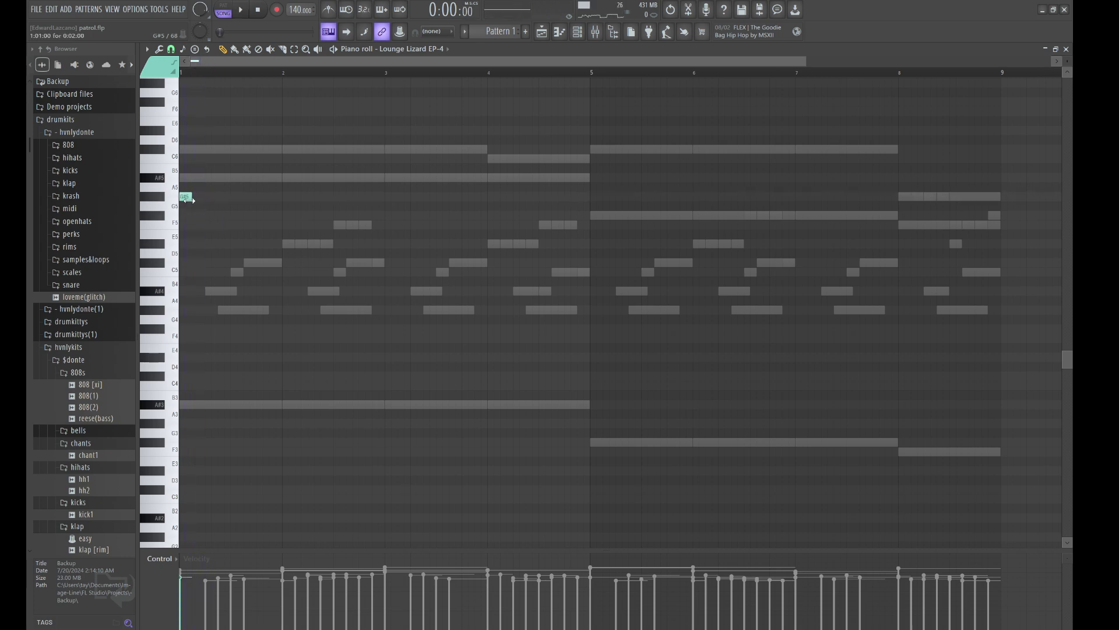
click(208, 227)
key(space)
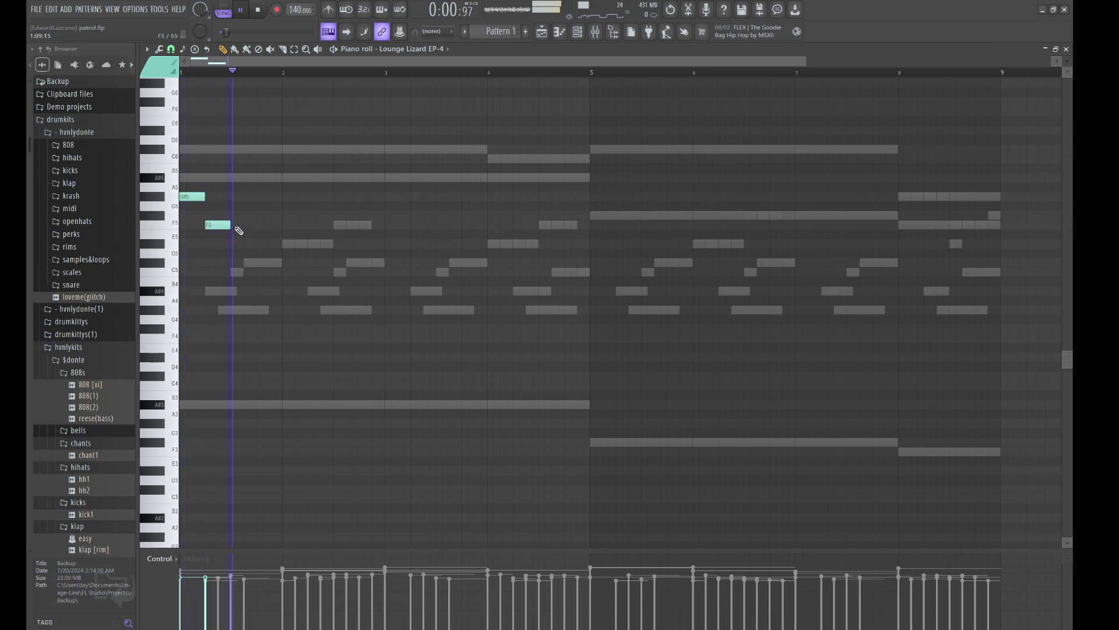
drag(201, 196, 213, 196)
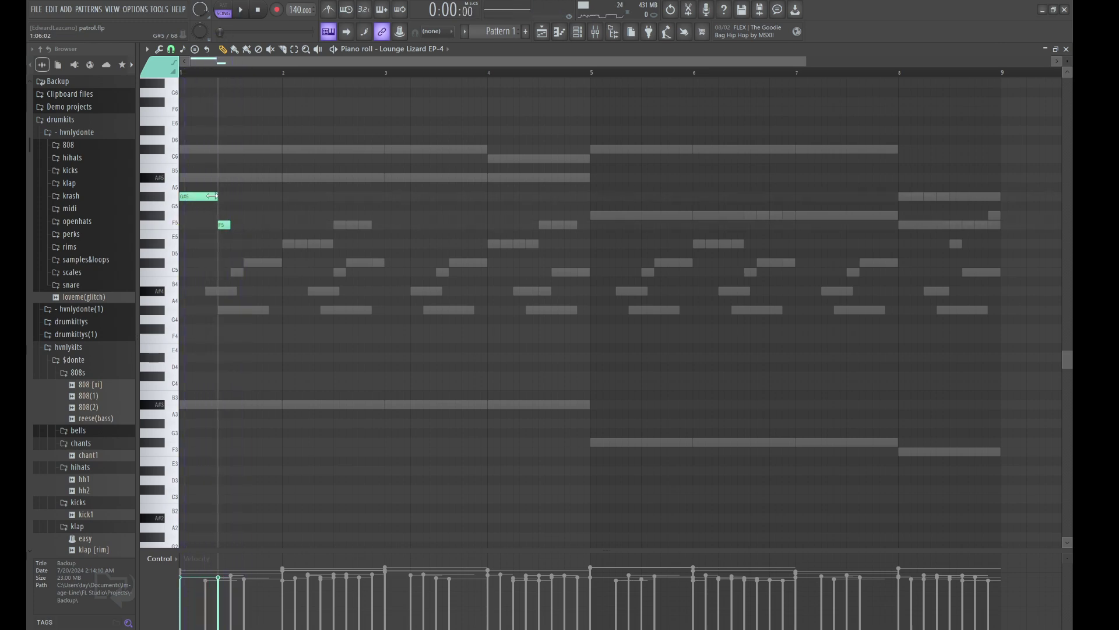
Step: Raise both notes in bar 1 by one octave and play them from the start
key(ctrl+Up)
key(space)
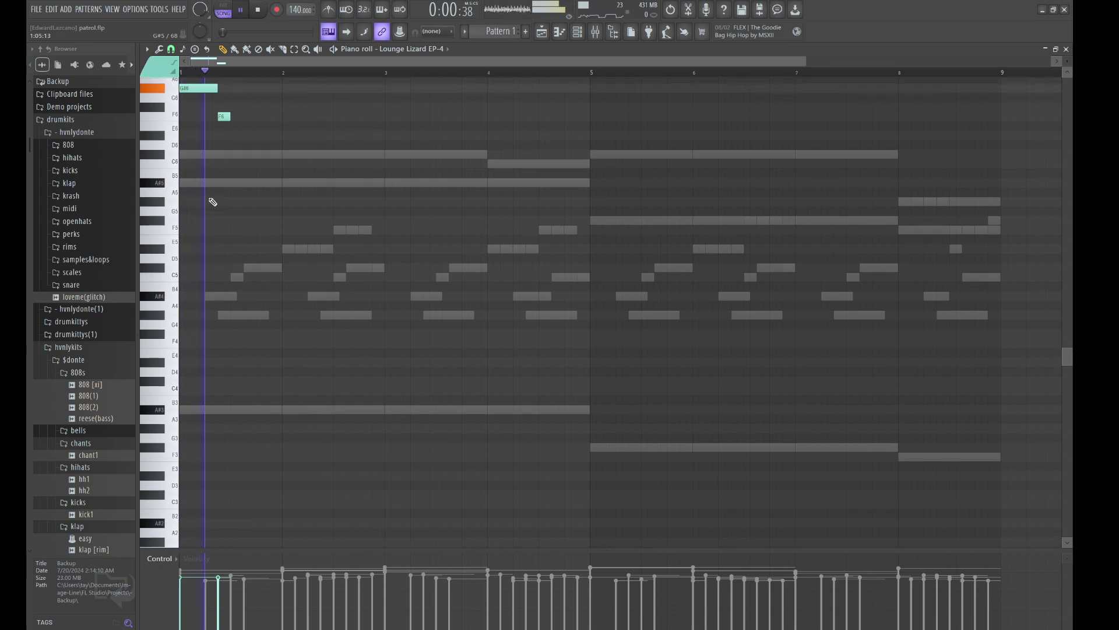
key(space)
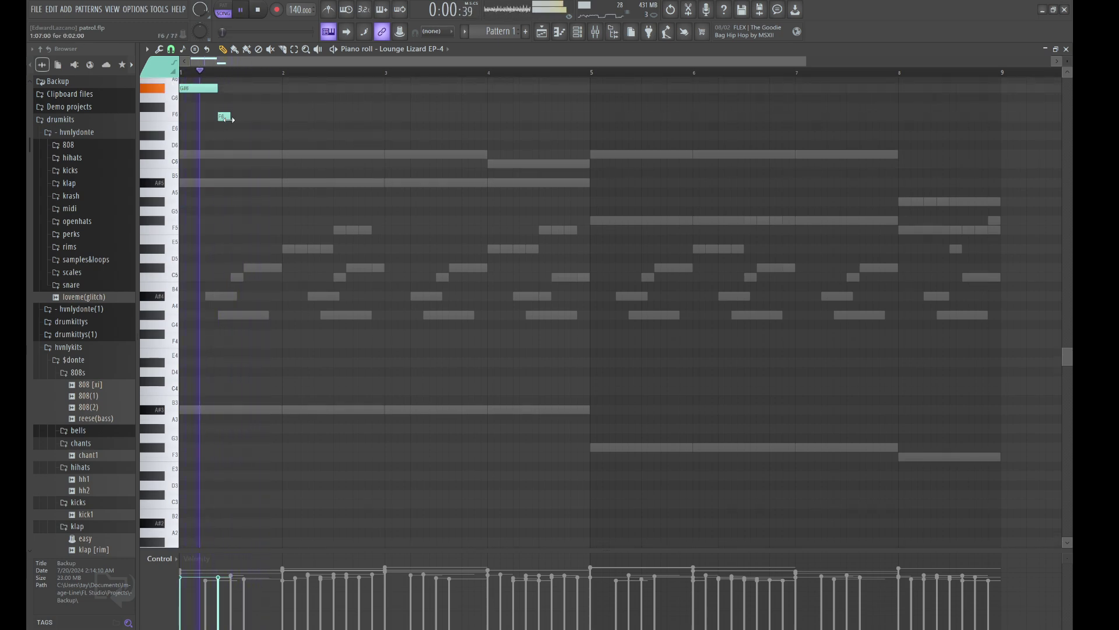
Step: Duplicate the two notes of bar 1 into bar 2 and restart playback
drag(267, 161, 185, 77)
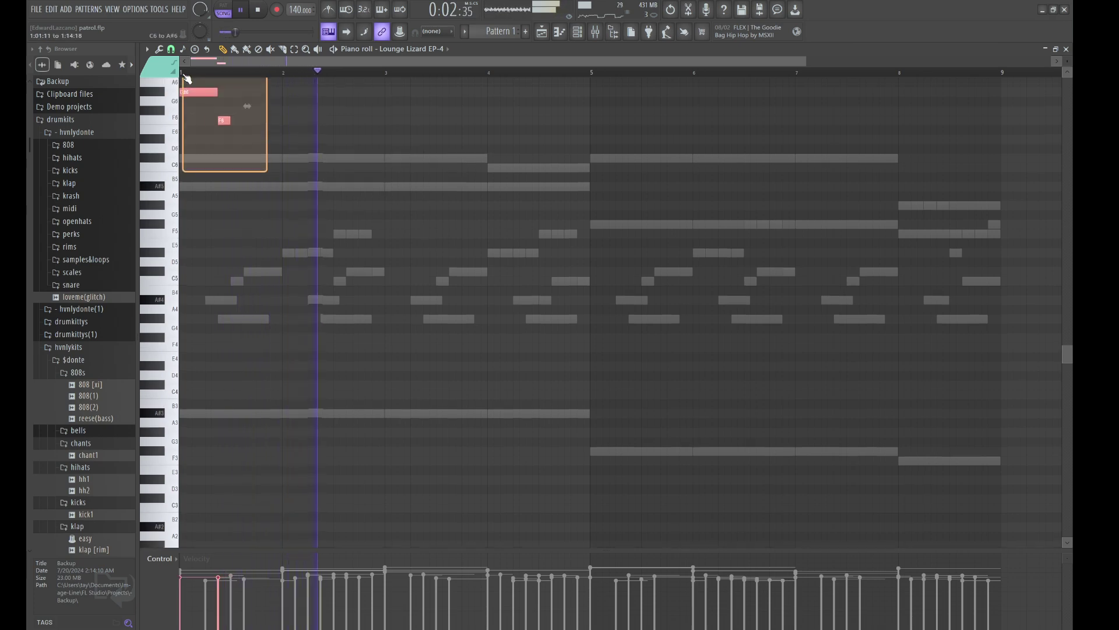
key(ctrl+b)
key(space)
key(space)
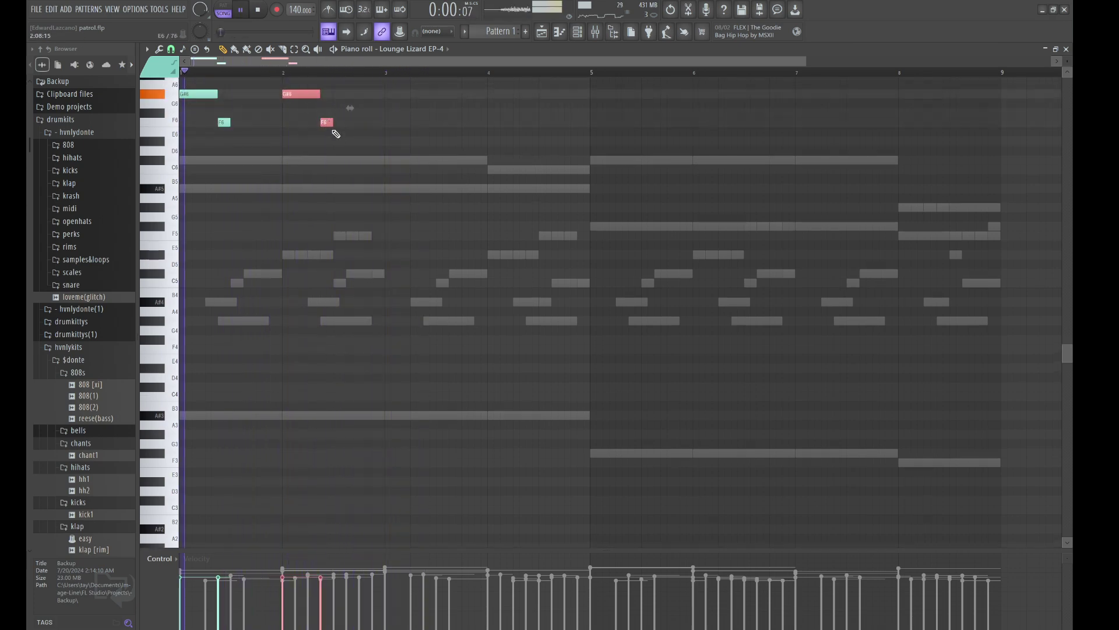
key(ctrl+d)
Step: Lengthen the F6 note in bar 2, add a D#6 note that runs to the bar's end, and replay the phrase
drag(342, 122, 384, 152)
click(349, 141)
click(366, 144)
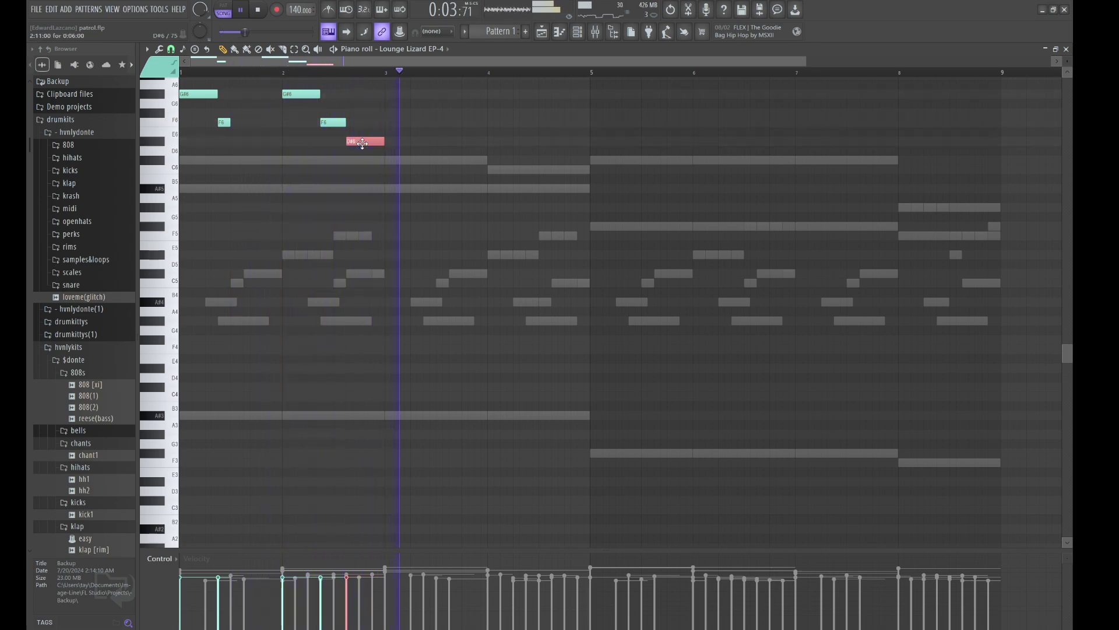
ctrl+click(382, 177)
key(space)
key(space)
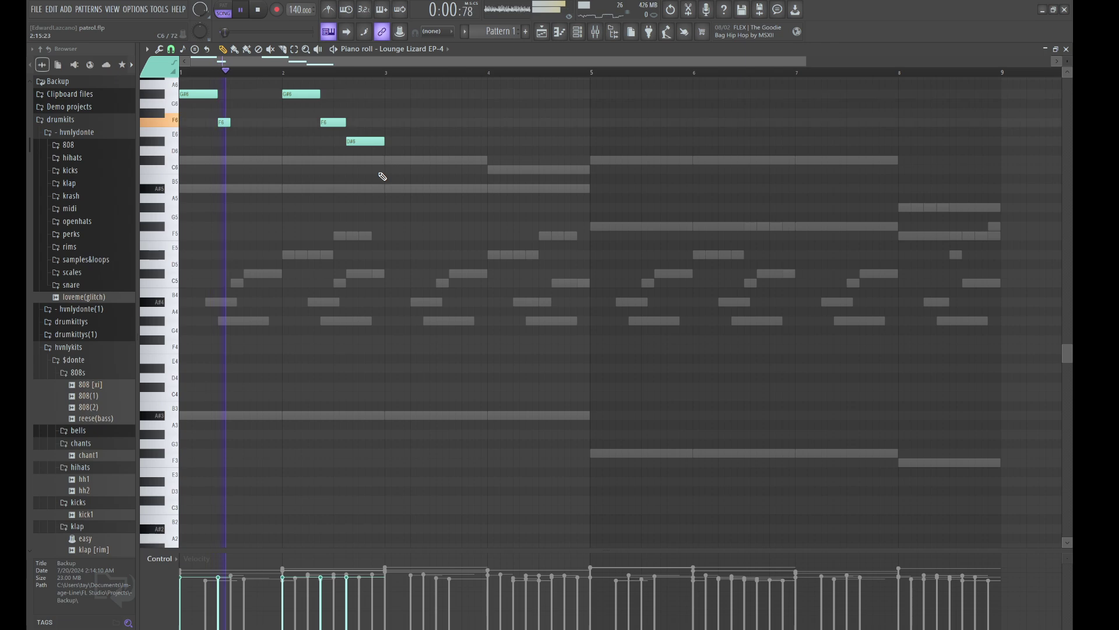
Step: Duplicate the two-bar phrase repeatedly so that it fills bars 3 to 8
key(ctrl+a)
key(ctrl+b)
key(ctrl+d)
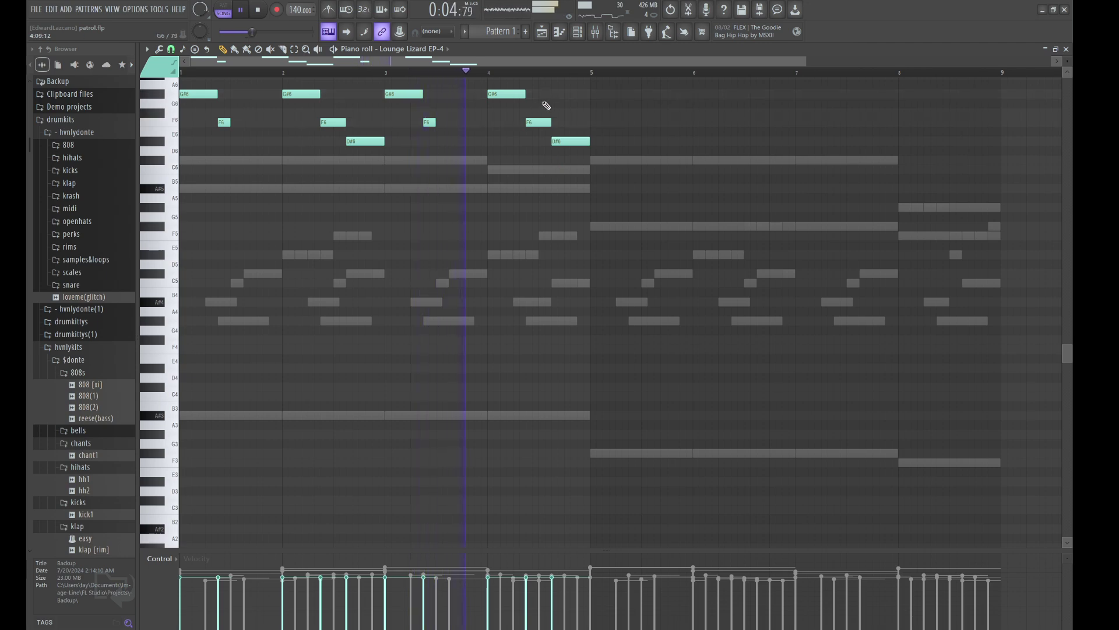
key(ctrl+a)
key(ctrl+b)
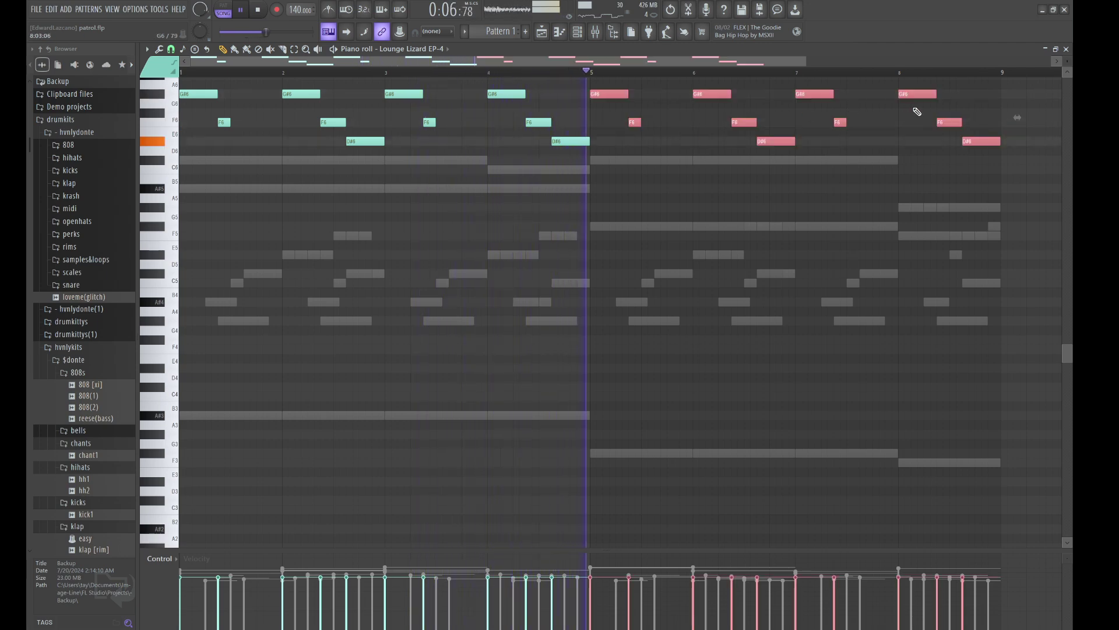
Step: Lower the four G#6 notes in bars 5 to 8 to F#6
drag(917, 111, 623, 73)
key(shift+Down)
key(shift+Down)
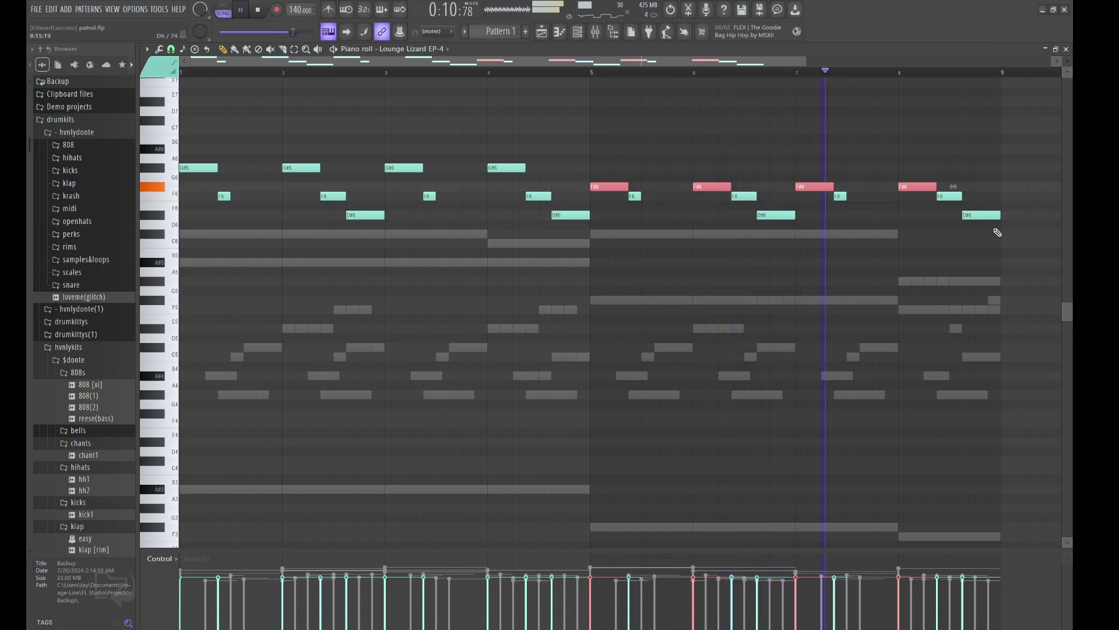
Step: Lower the last note of bar 8 to C#6
click(985, 215)
key(shift+Down)
key(shift+Down)
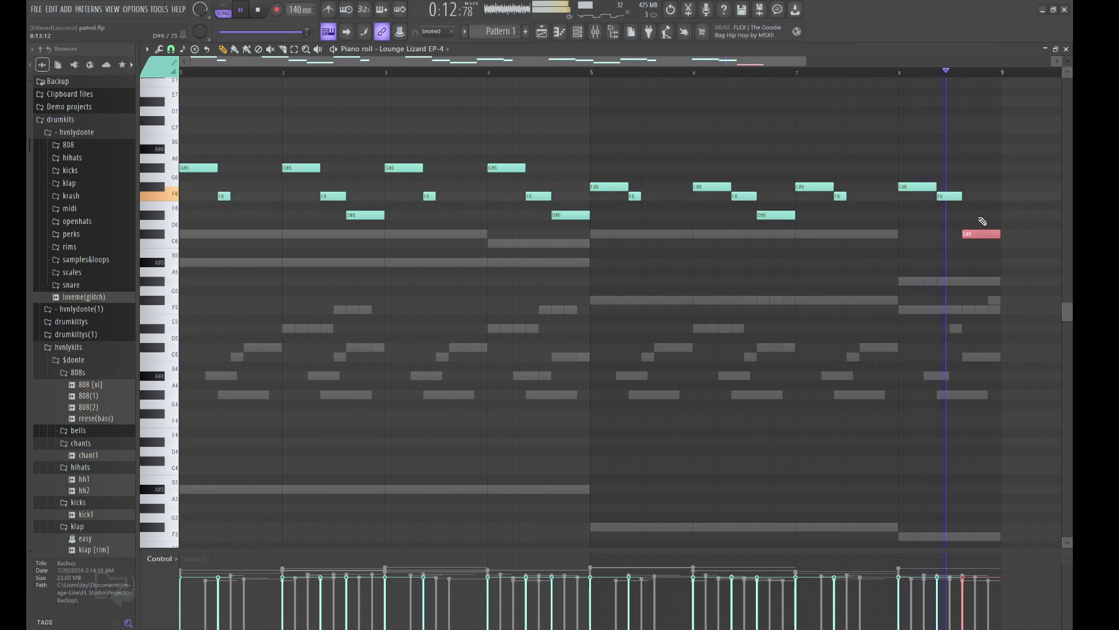
Step: Copy the whole eight-bar part one octave down, reduce the copies' velocity and slightly vary all note velocities
drag(989, 285, 190, 95)
shift+click(192, 205)
key(ctrl+Down)
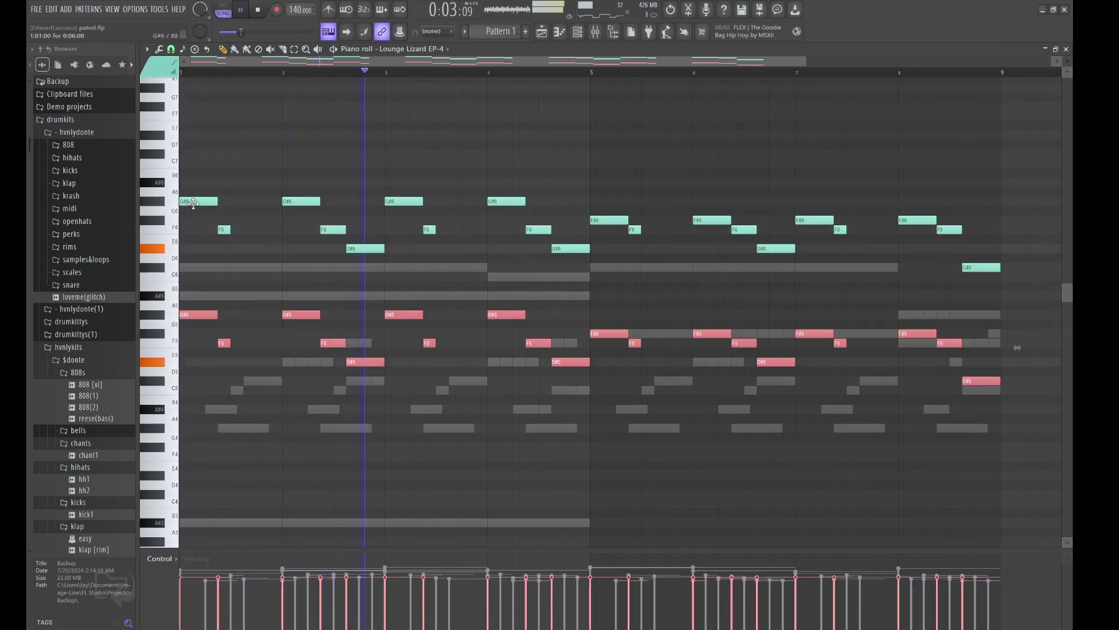
scroll(430, 343, down, 3)
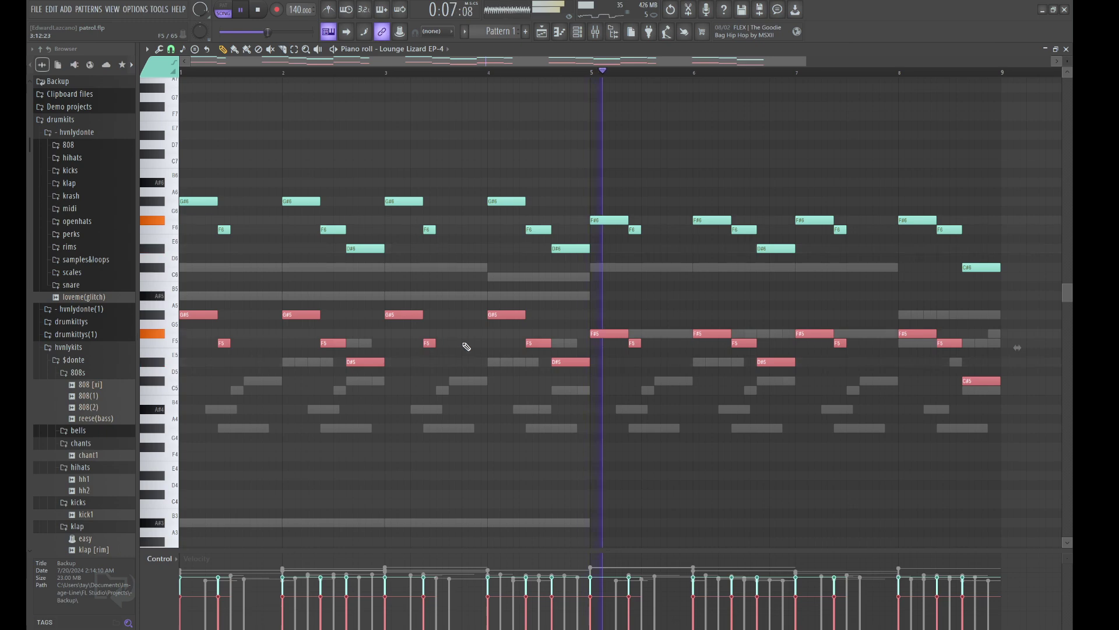
key(ctrl+d)
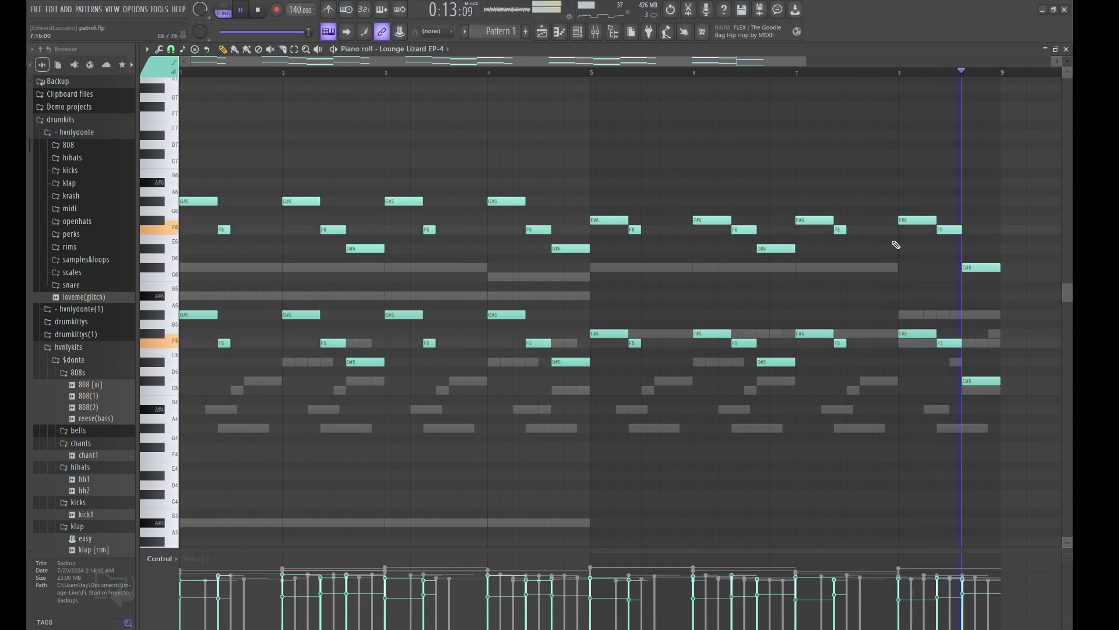
Step: Copy the octave-doubled part into the fourth Sampler channel and clone that channel as an empty one
click(577, 32)
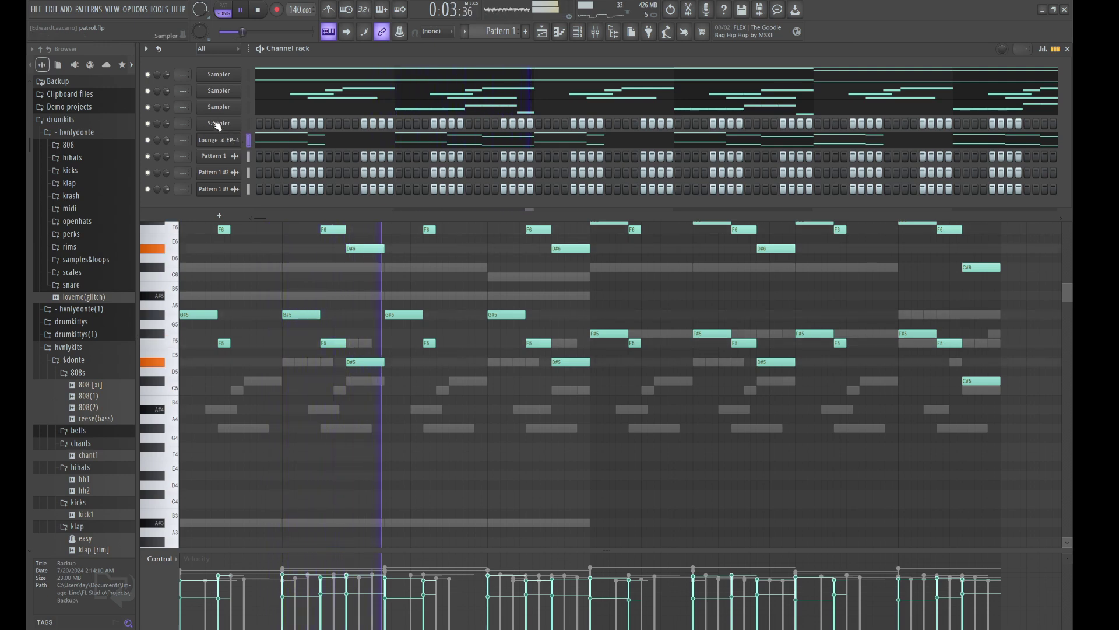
key(ctrl+v)
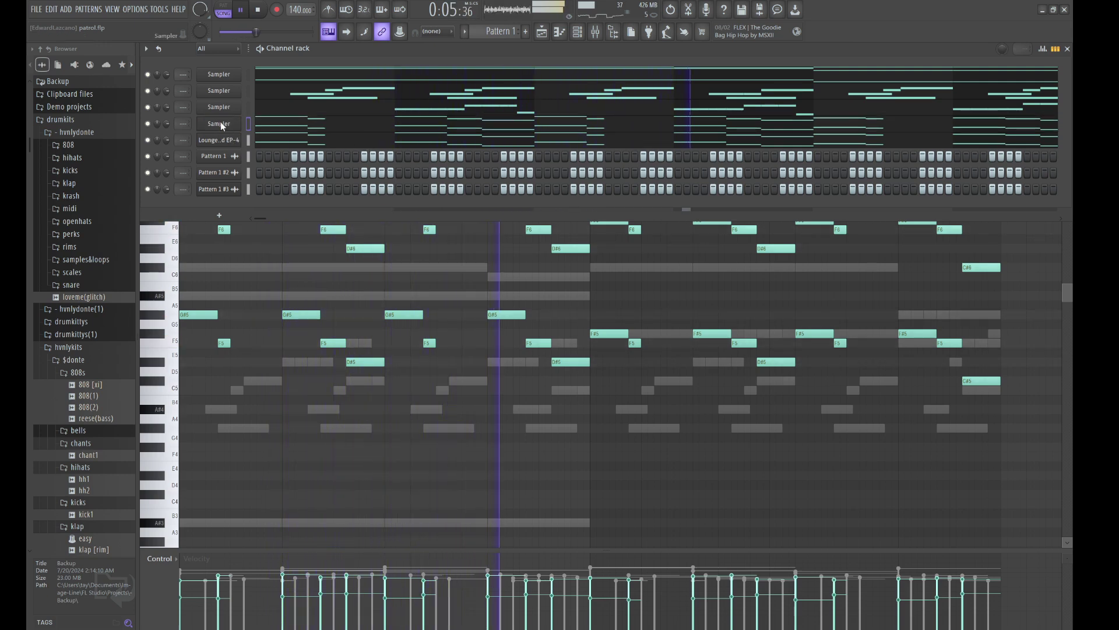
key(alt+c)
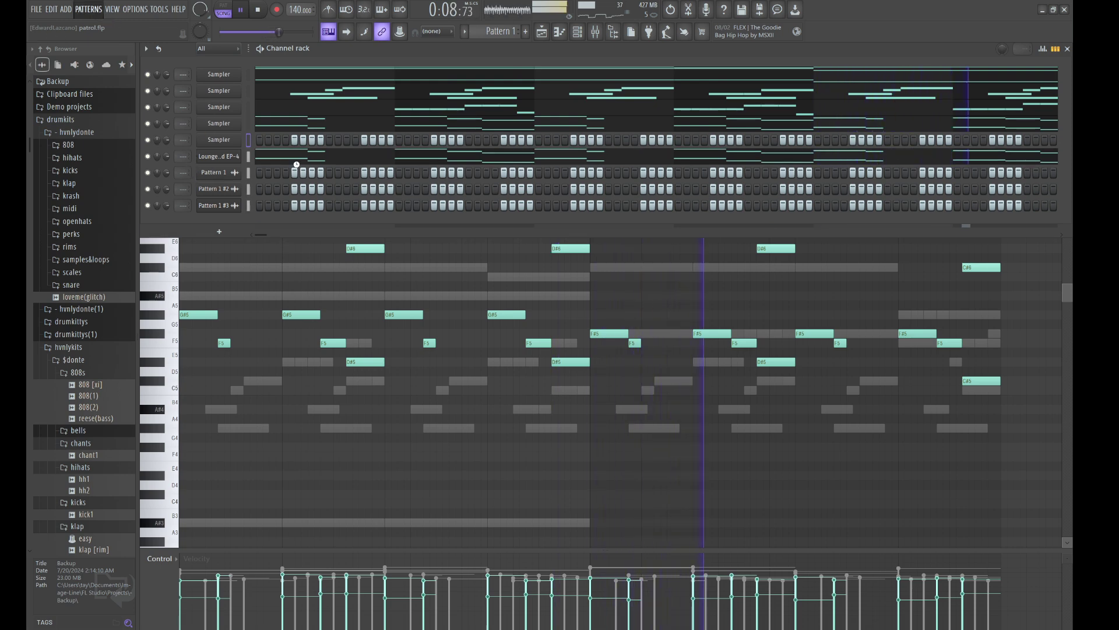
Step: Render the Lounge Lizard part to an audio clip and save the project
key(space)
key(l)
key(ctrl+s)
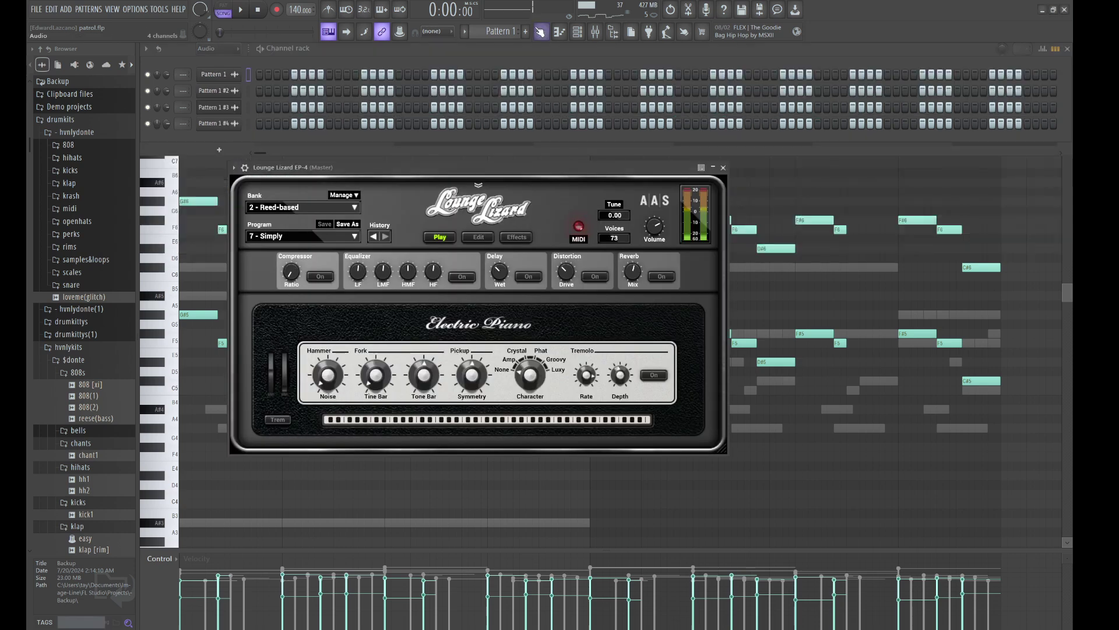
Step: Align the Pattern 1 #4 clip to the start of bar 1 on Track 4 and check its clip settings
click(542, 32)
drag(289, 183, 290, 183)
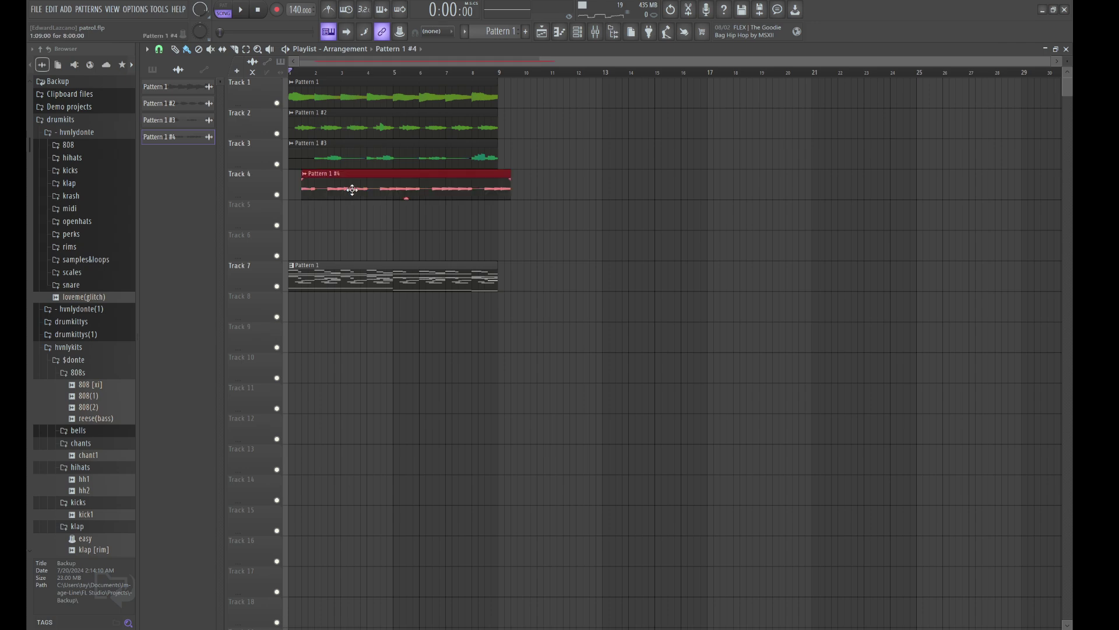
double_click(336, 187)
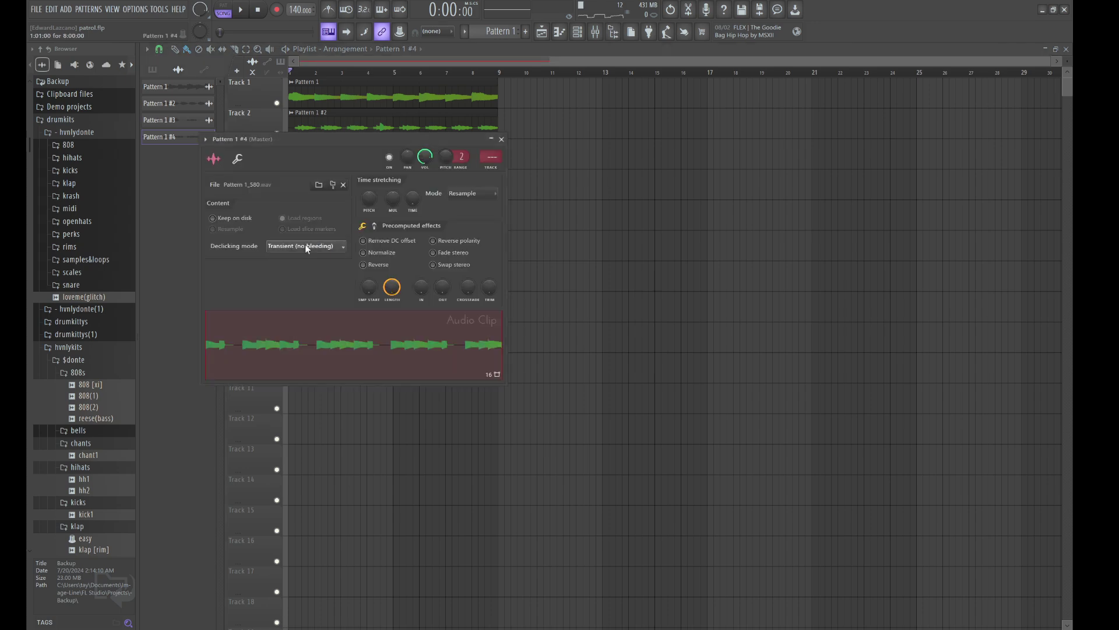
key(Escape)
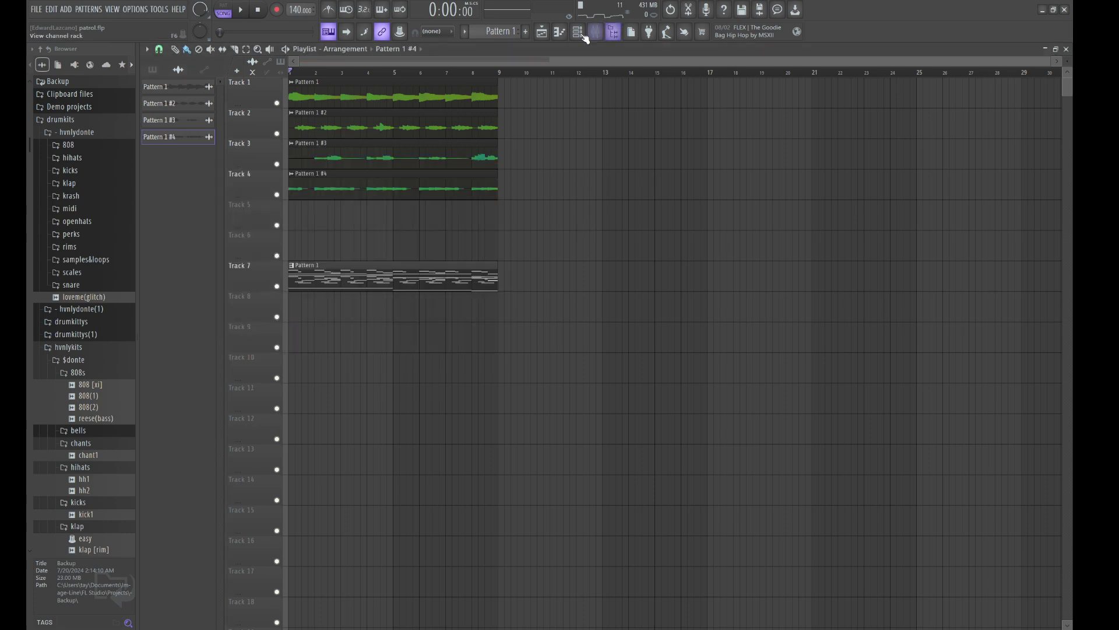
Step: Show all channels in the Channel rack and cut the notes out of the Lounge Lizard channel
click(580, 34)
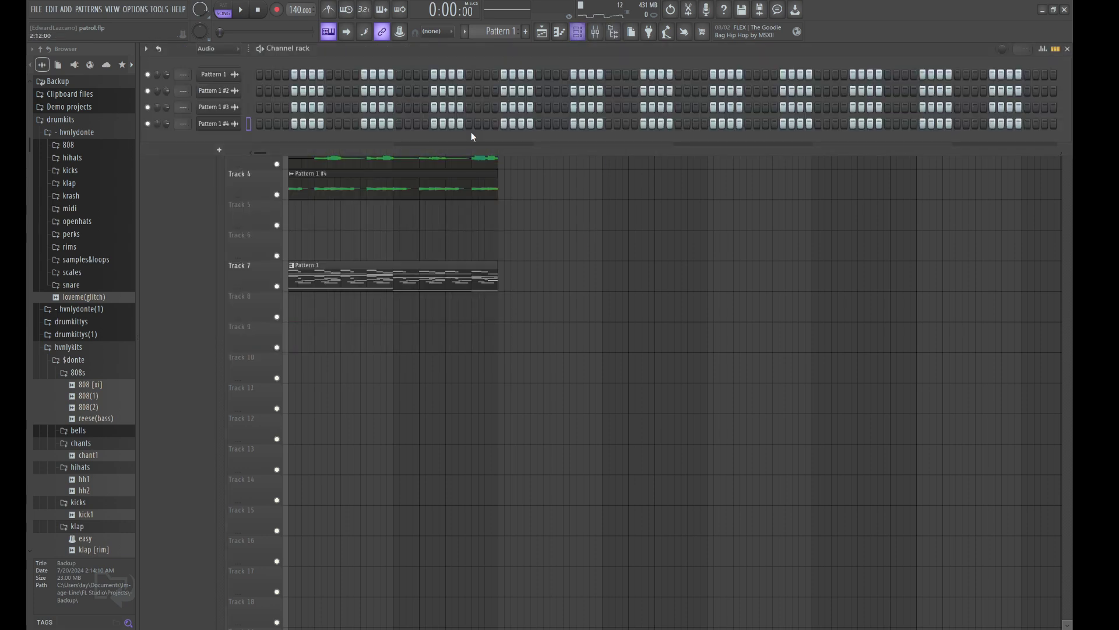
click(211, 63)
click(230, 160)
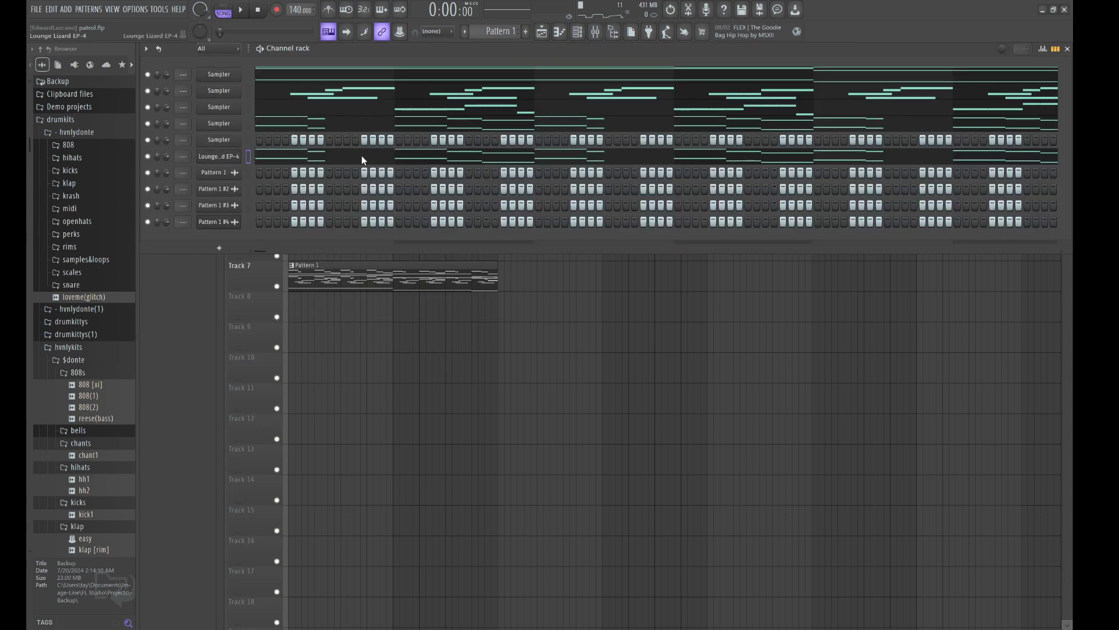
key(ctrl+x)
Step: Load the 9 - Reed 4 program in Lounge Lizard while the arrangement plays
key(space)
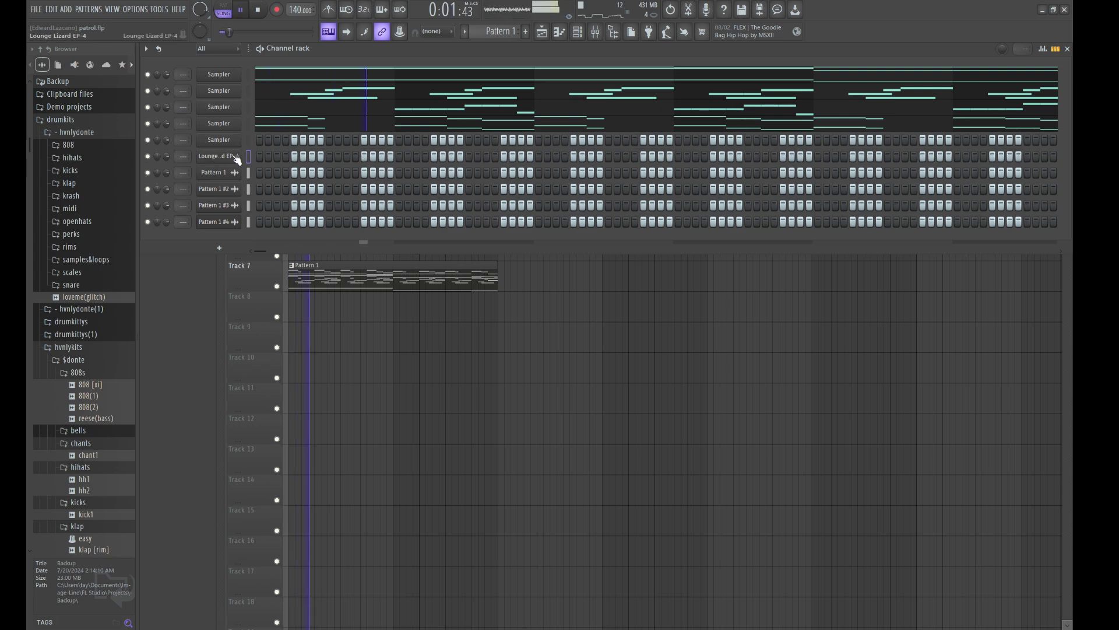
click(236, 156)
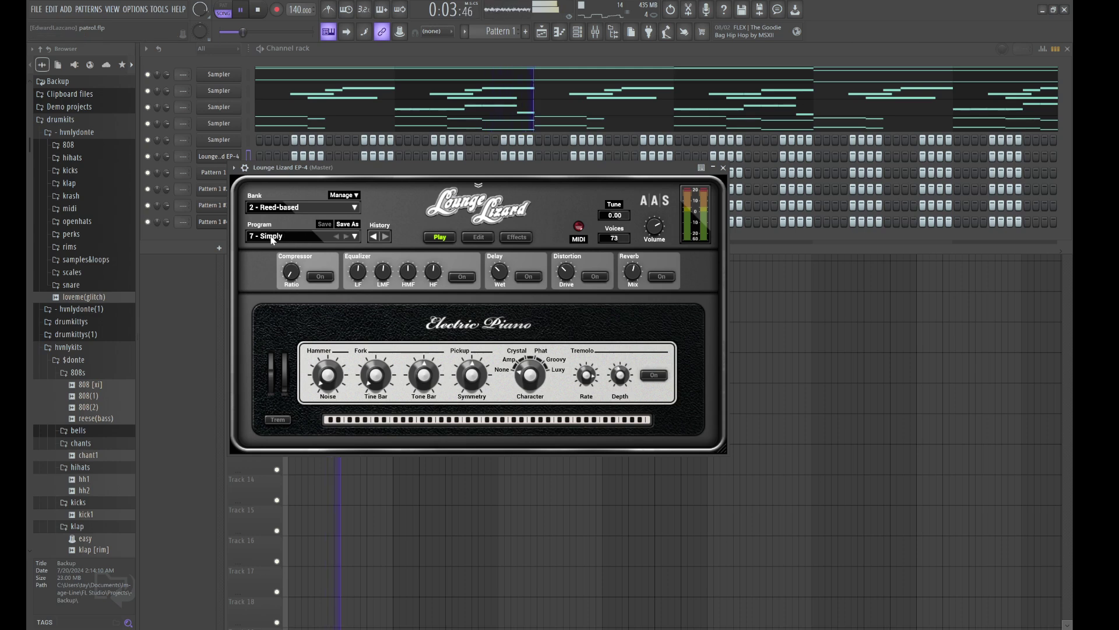
click(272, 237)
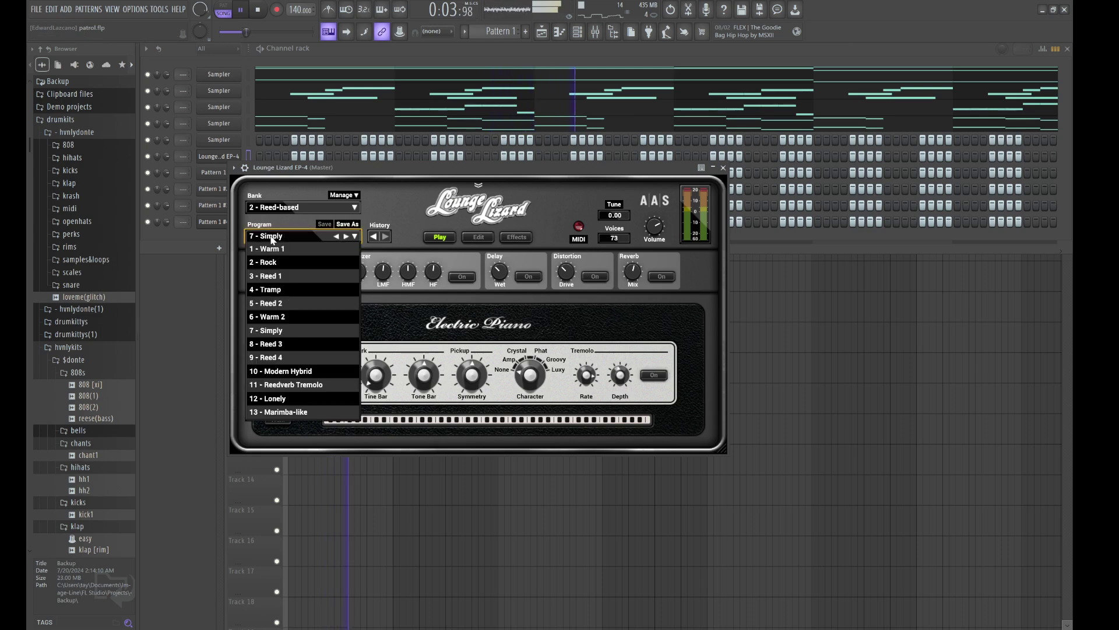
click(279, 357)
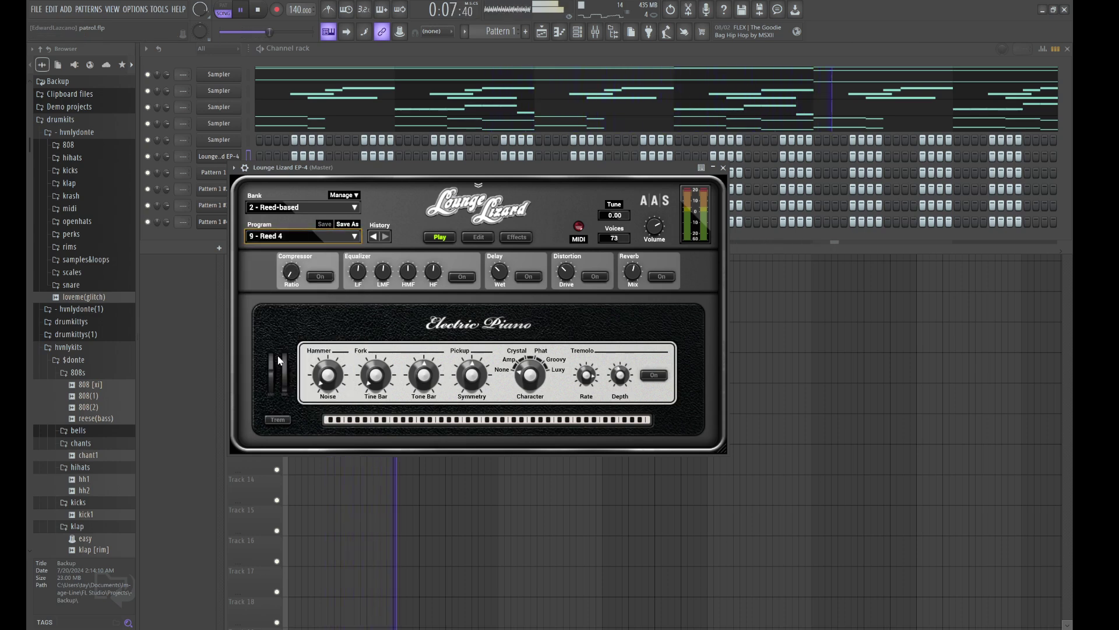
click(373, 55)
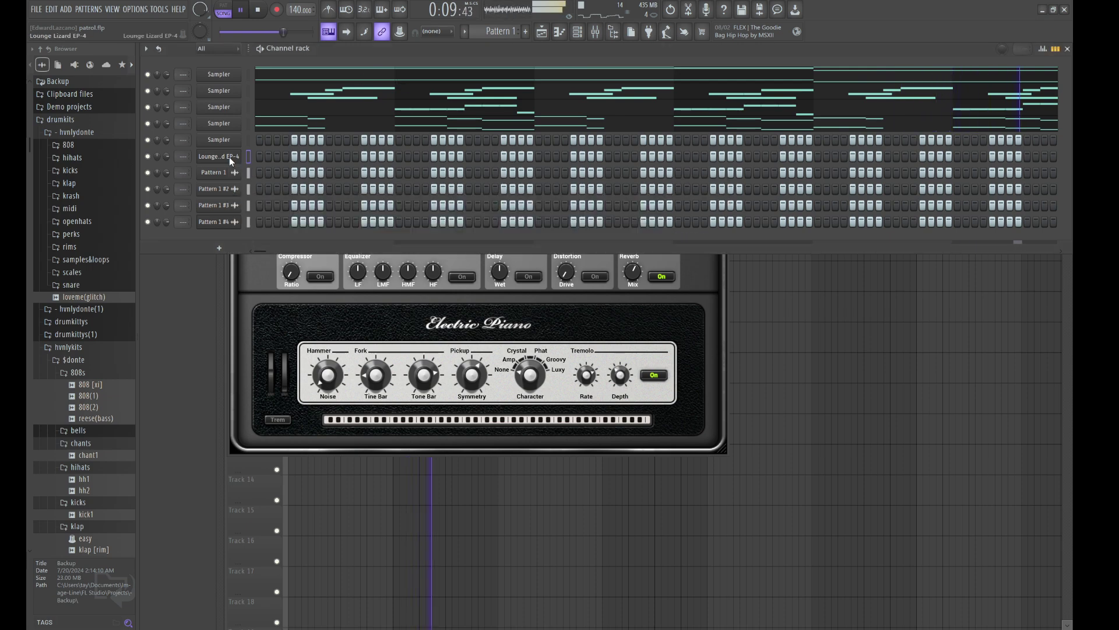
Step: Write a bar 1 phrase for Lounge Lizard from two short F5 notes, each followed by a longer six-step D#5
key(F7)
key(space)
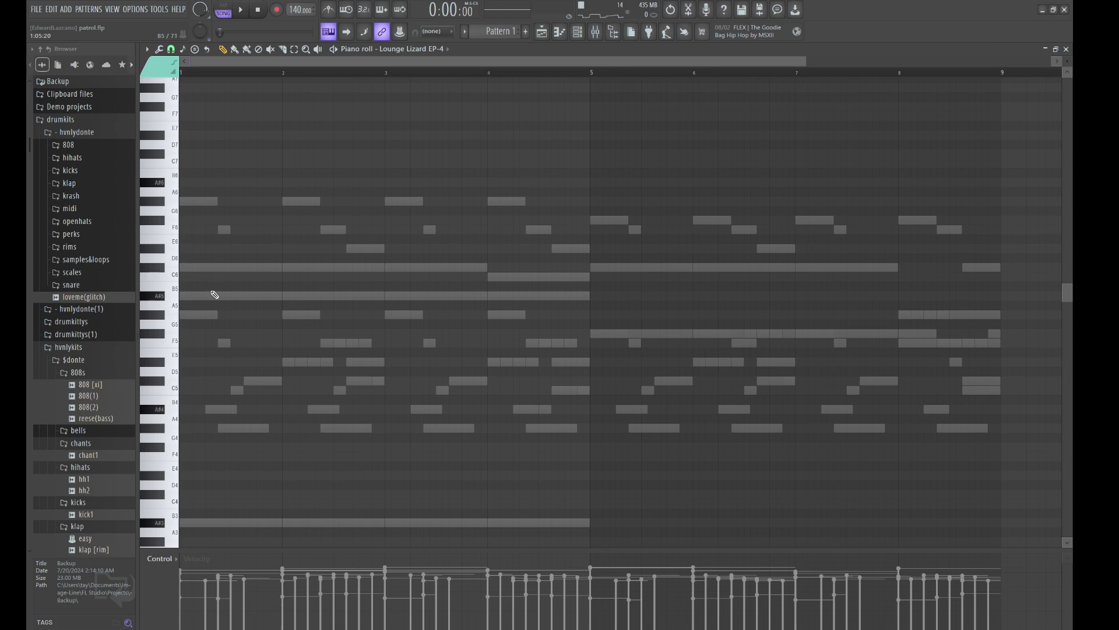
drag(198, 278, 204, 352)
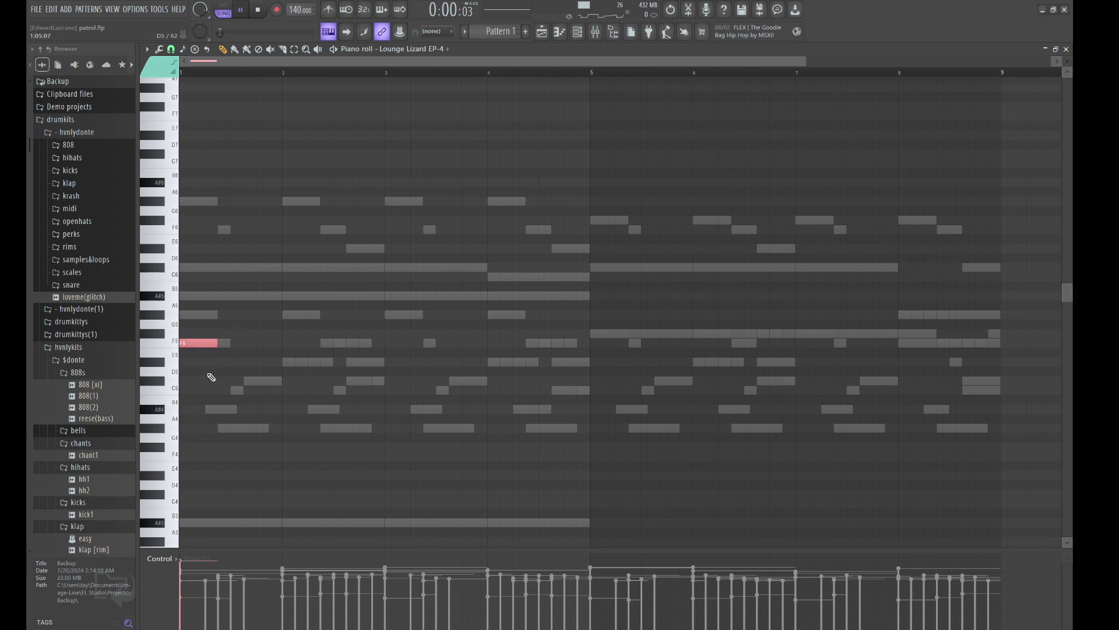
click(202, 363)
key(space)
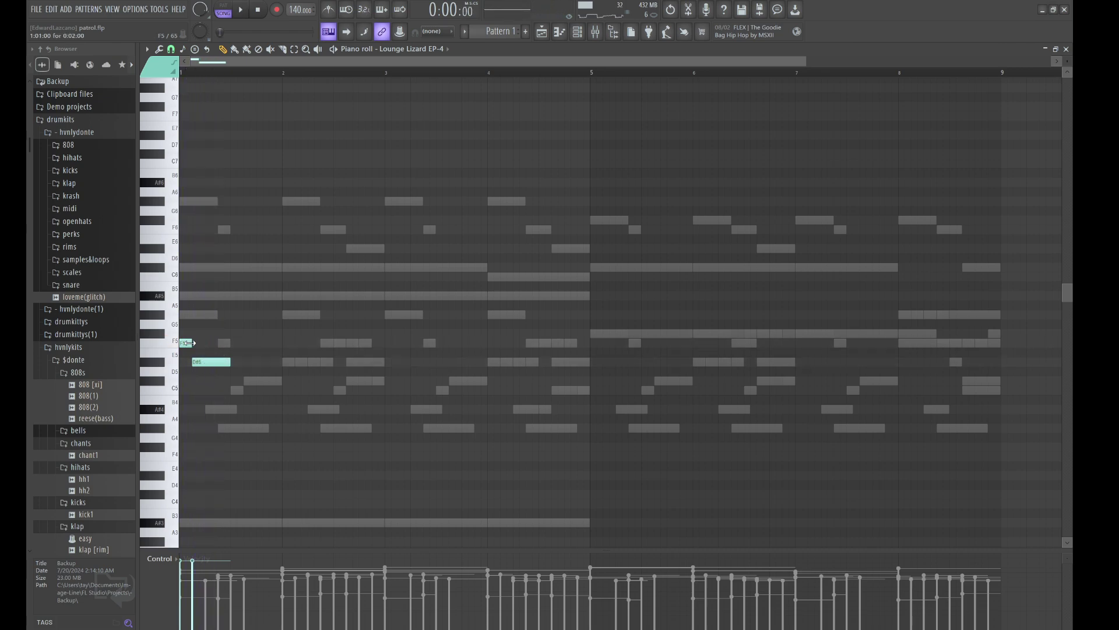
key(space)
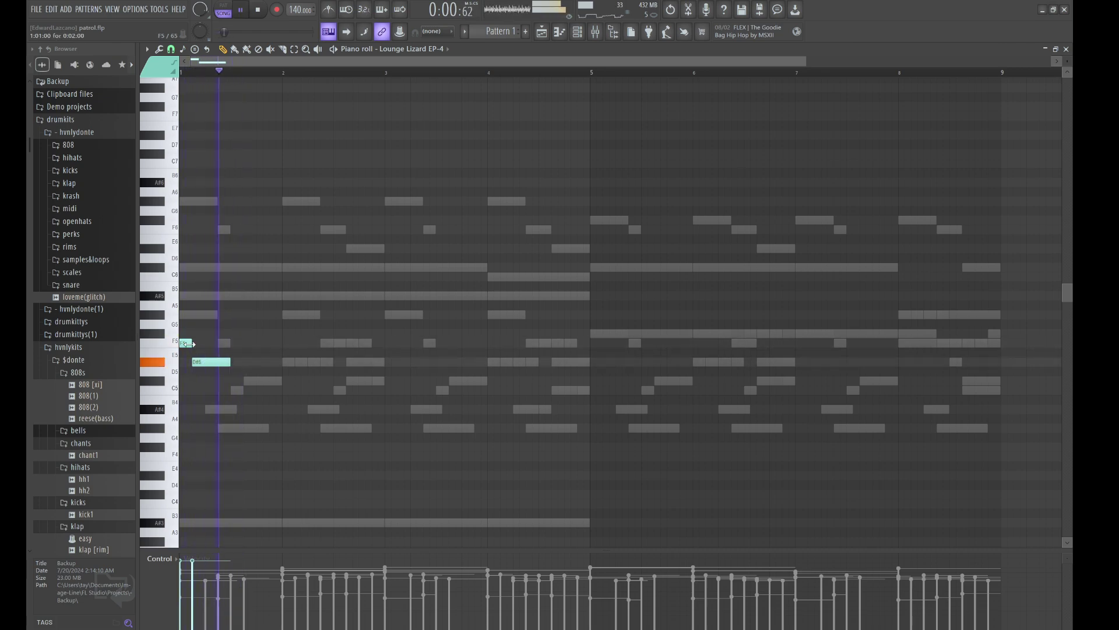
click(233, 342)
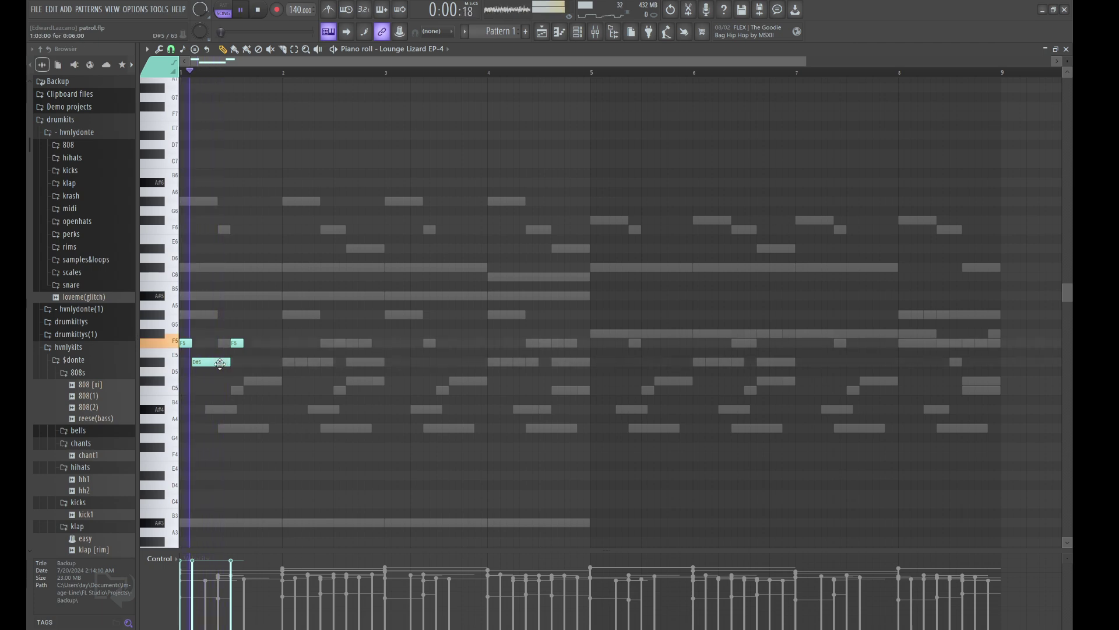
click(246, 362)
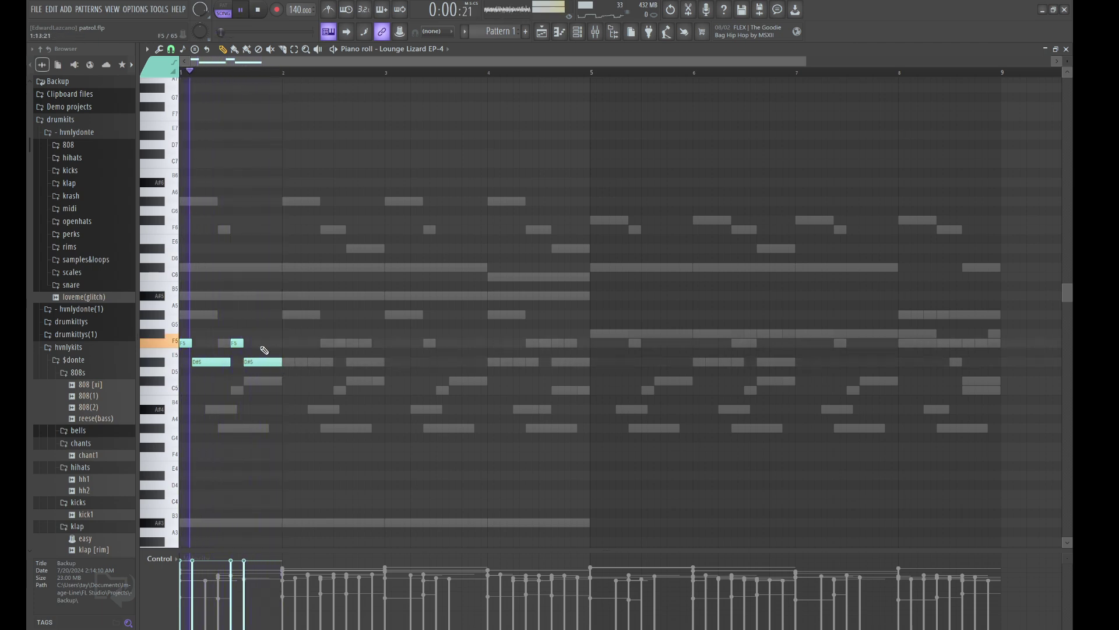
Step: Duplicate the phrase into bar 2 and move its second F5 note up to G#5, one step earlier
key(ctrl+b)
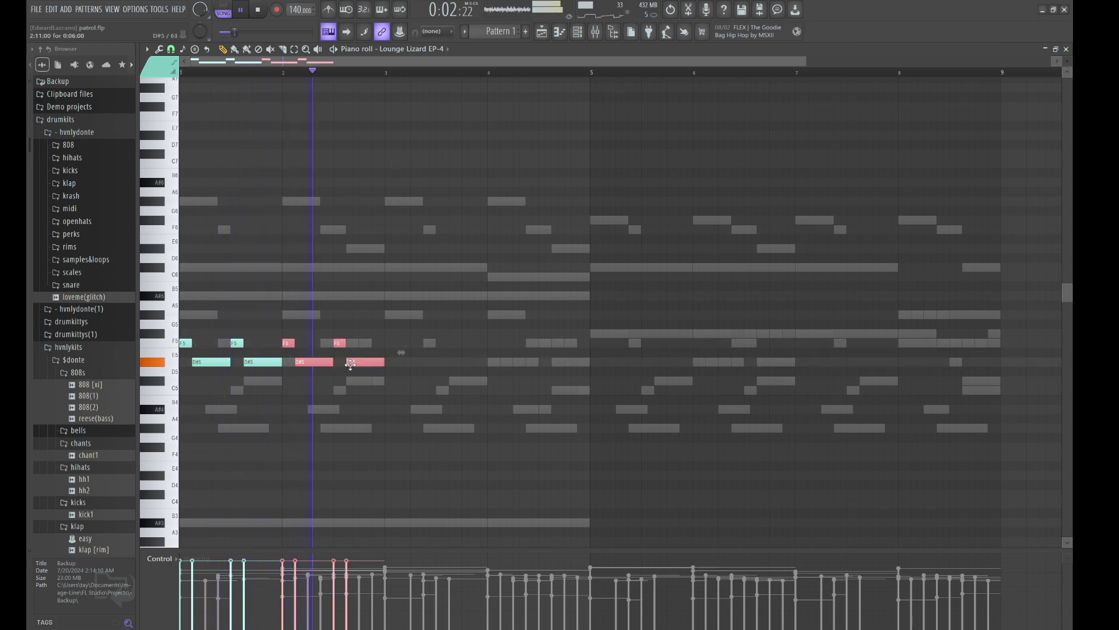
click(382, 347)
drag(342, 344, 334, 315)
mouse_move(351, 362)
mouse_down()
mouse_move(352, 330)
mouse_move(366, 334)
mouse_move(363, 366)
mouse_up()
key(space)
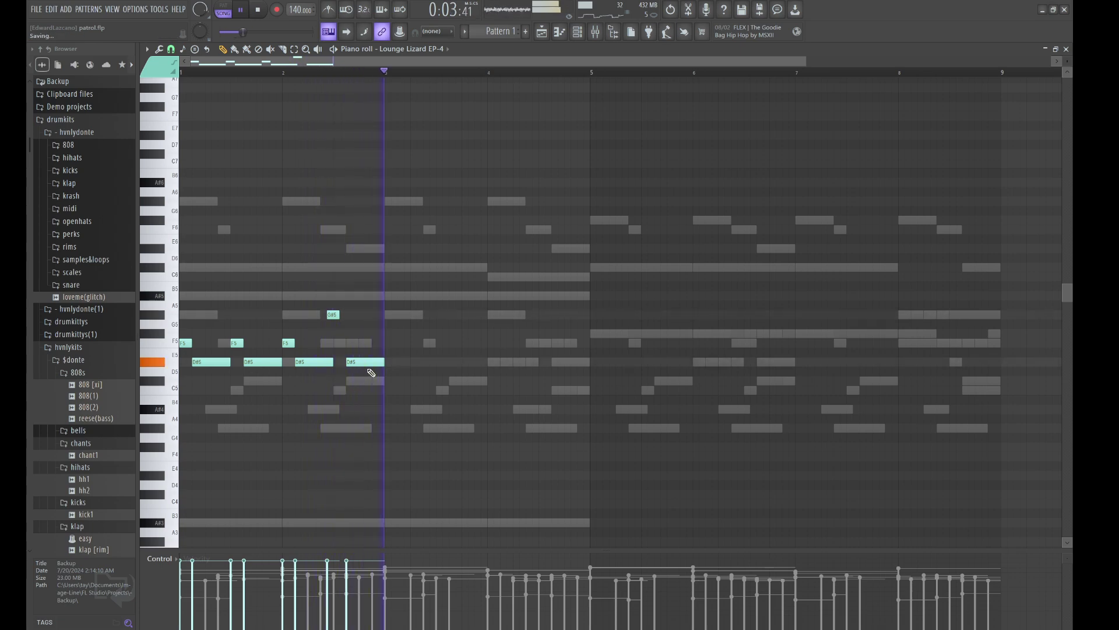
Step: Try C#5 for the last note of bar 2 and F#5 for the short note before it
drag(363, 362, 363, 381)
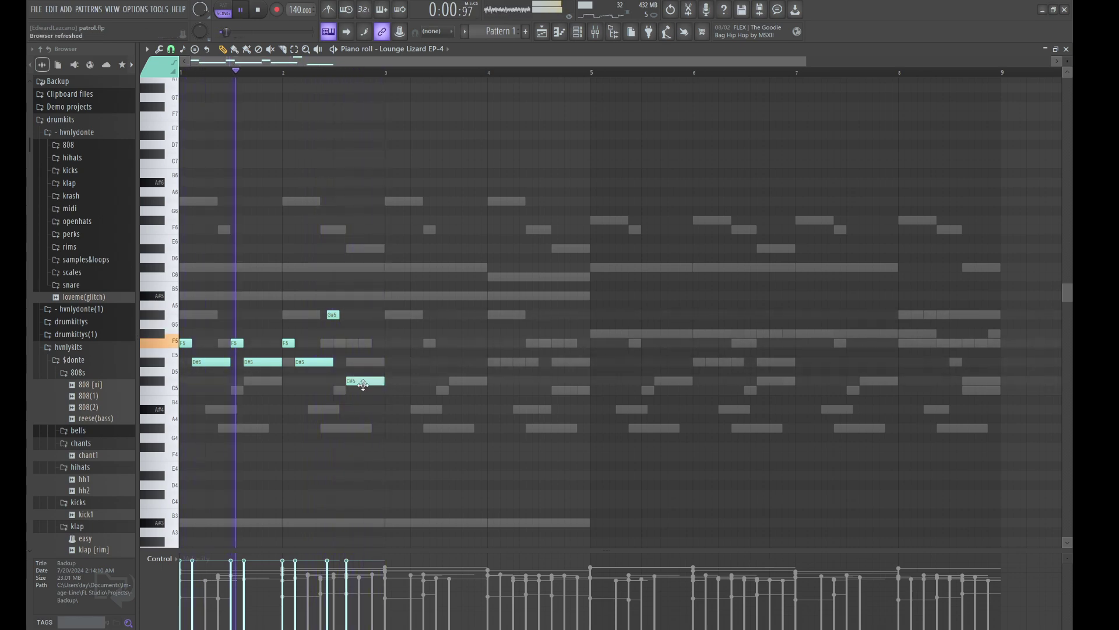
drag(333, 315, 333, 333)
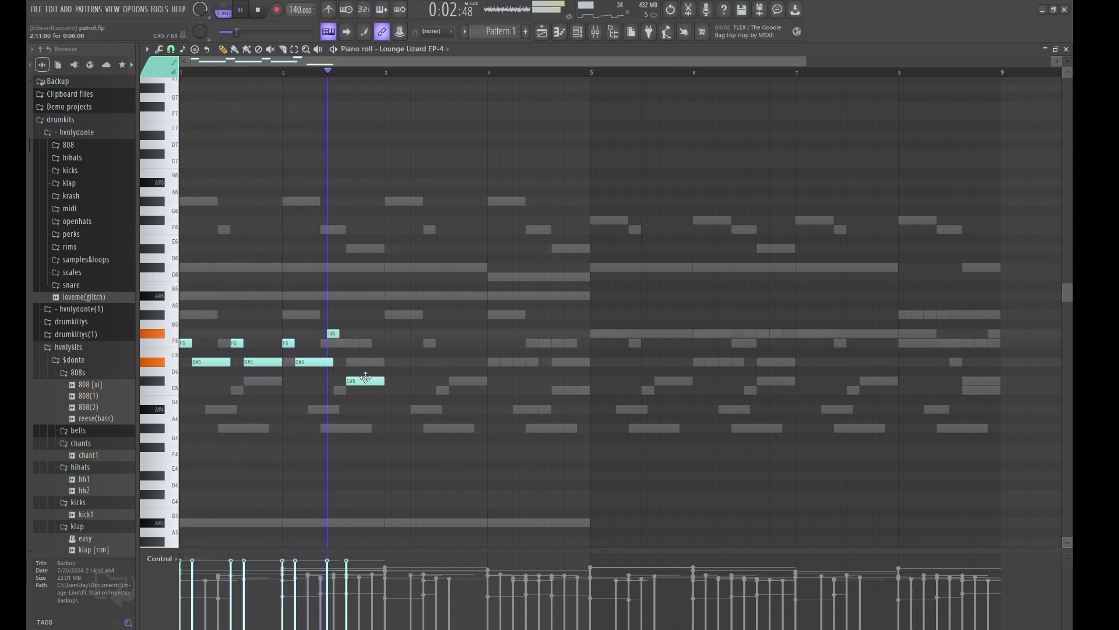
drag(366, 380, 366, 362)
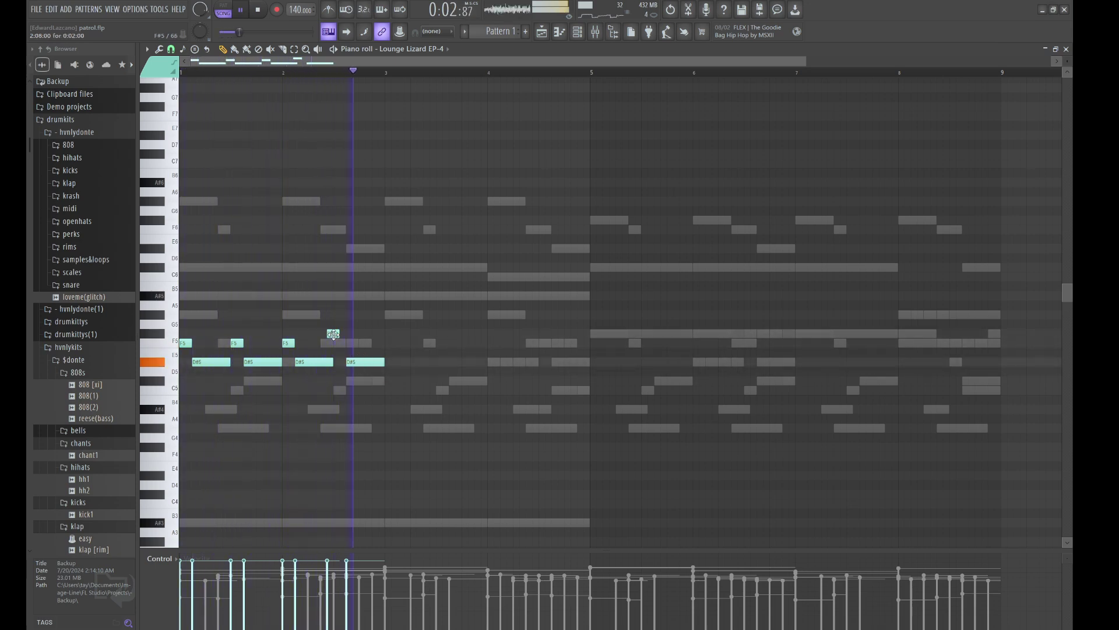
Step: Set the short upper note in bar 2 to G#5, starting at step 9, and play the phrase back
key(space)
drag(333, 334, 338, 318)
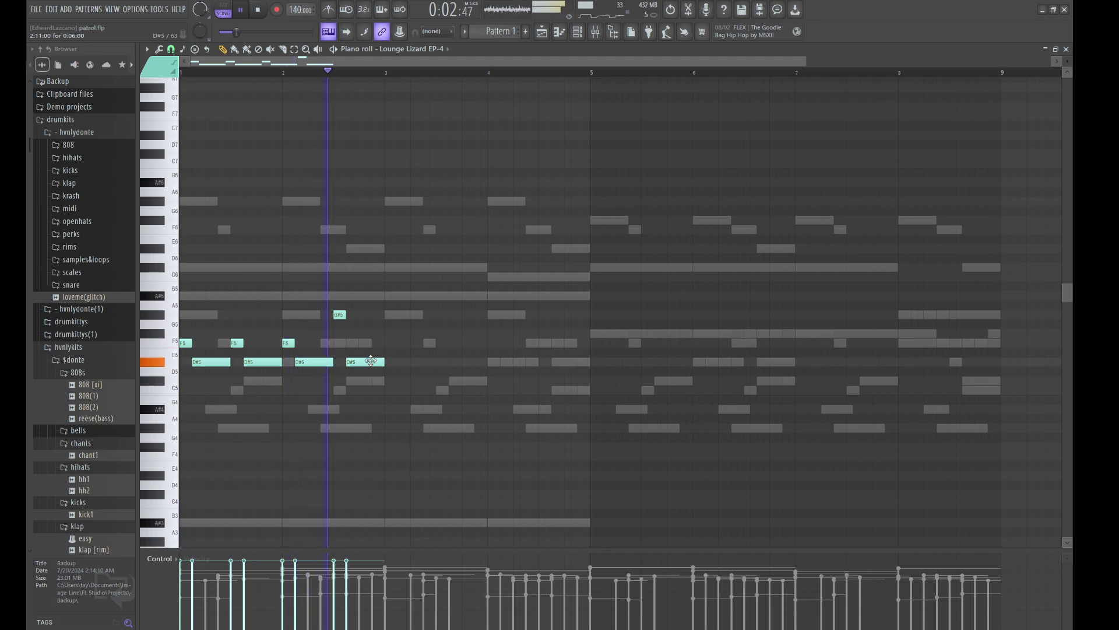
key(space)
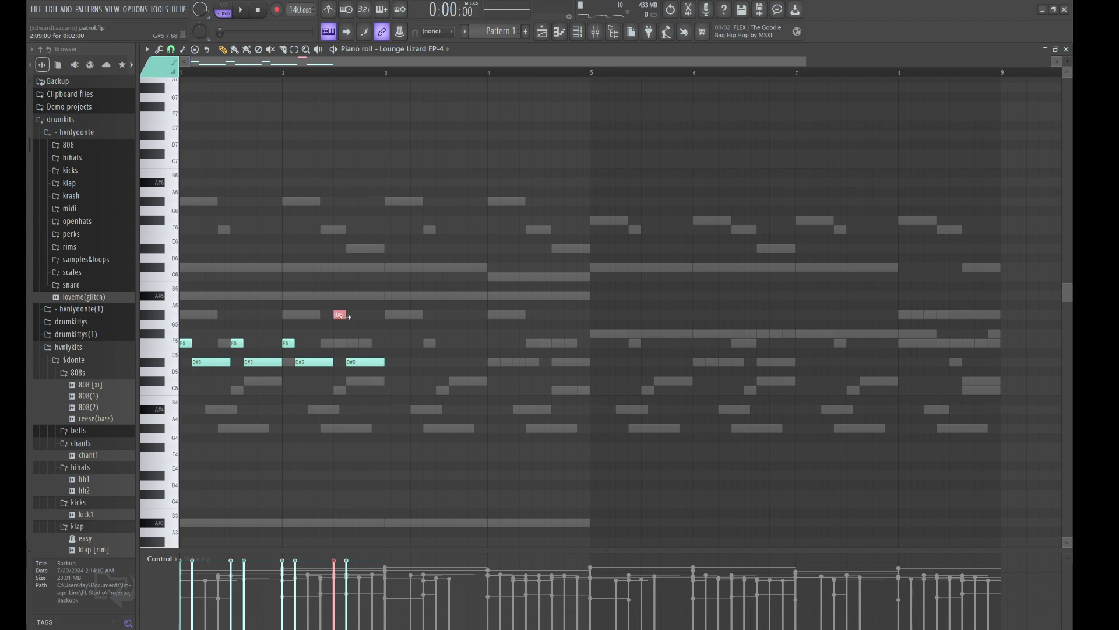
key(space)
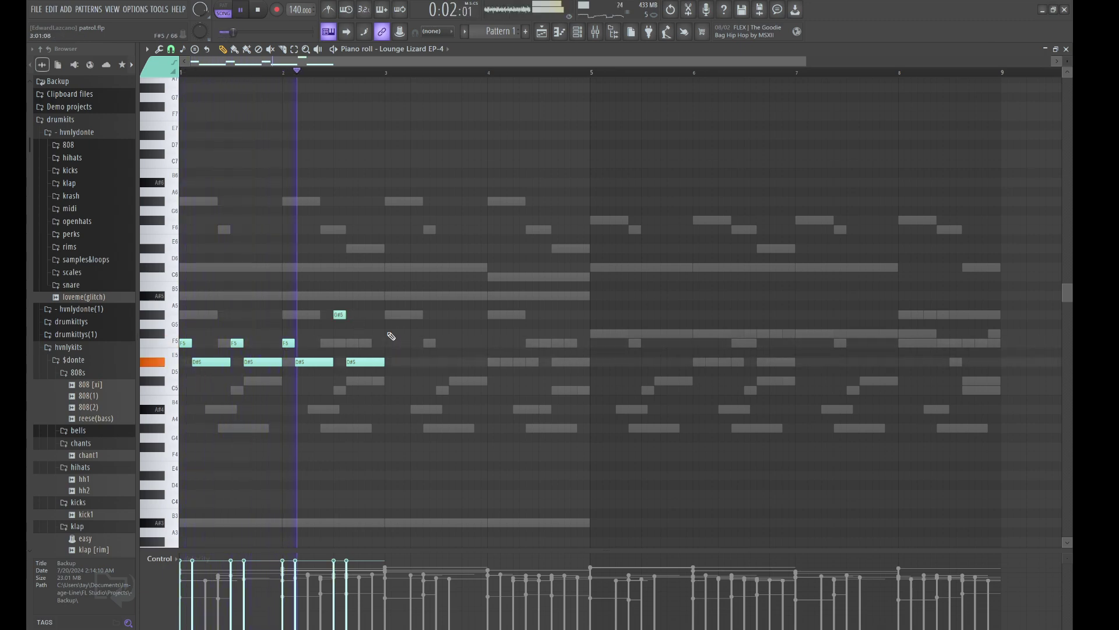
Step: Duplicate bars 1 and 2 into bars 3 and 4, raise the last note to F#5, and duplicate all four bars into bars 5 to 8
key(ctrl+b)
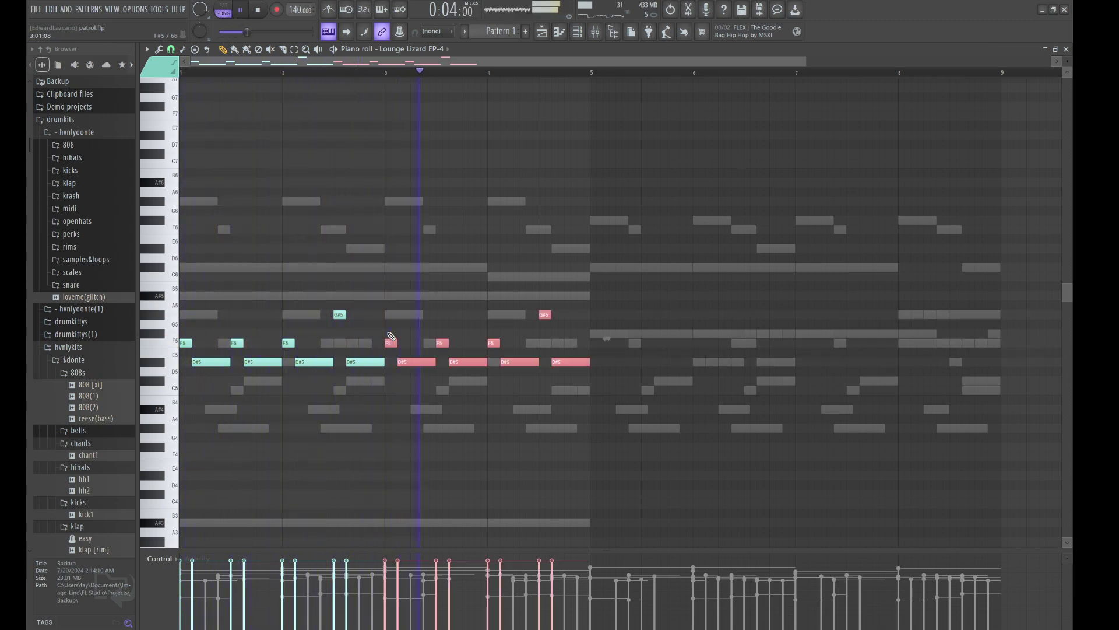
drag(583, 373, 583, 345)
key(ctrl+b)
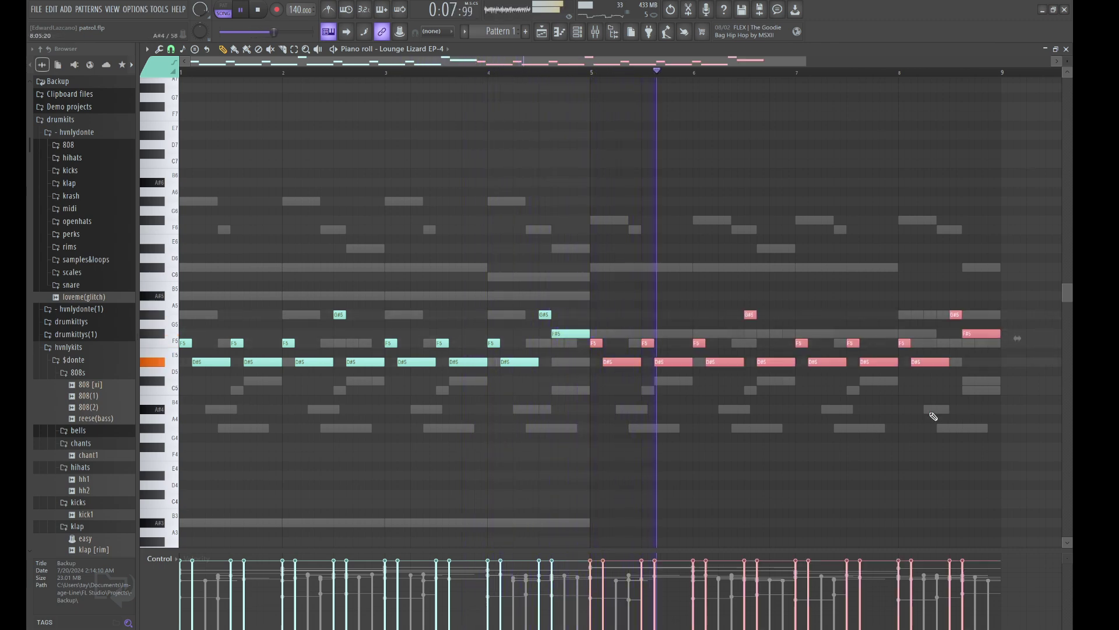
Step: In bar 8, lower the first long D#5 note to C#5 and the final note to D#5
click(972, 333)
click(972, 334)
click(937, 366)
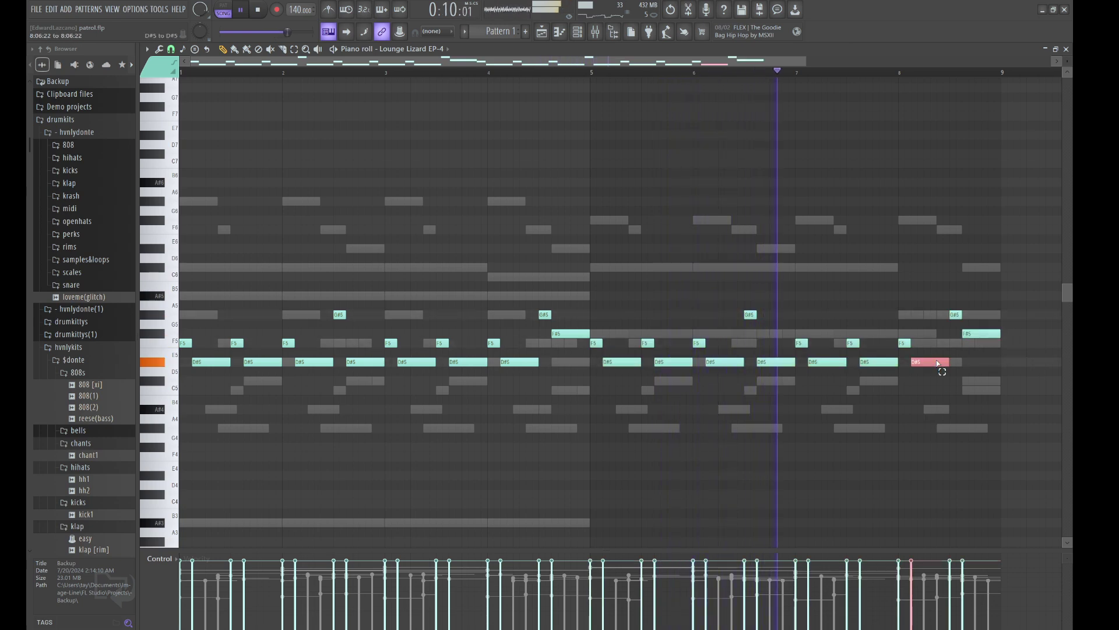
drag(936, 366, 936, 380)
drag(979, 333, 979, 343)
key(shift+Down)
key(shift+Down)
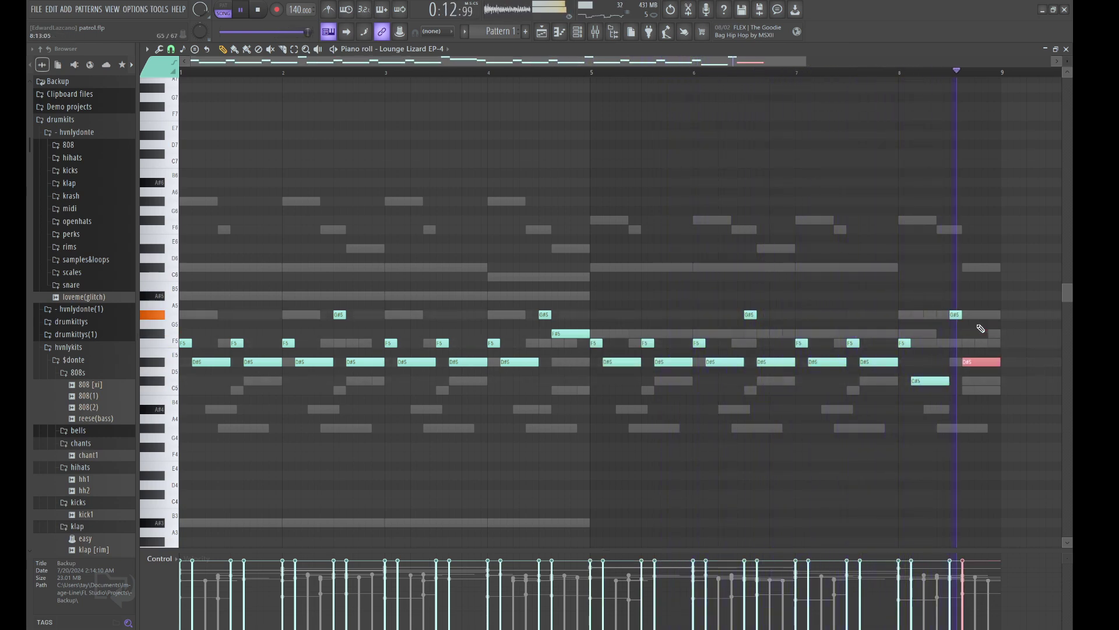
Step: Slightly vary the velocities of all notes and raise the first note of bar 8 to F#5
ctrl+click(921, 327)
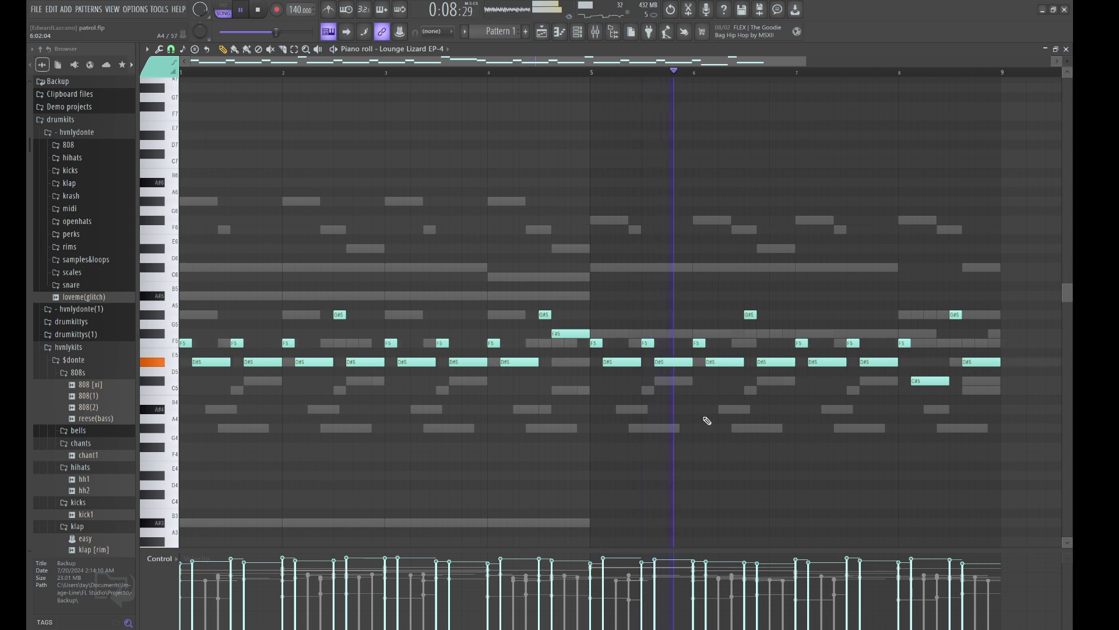
drag(907, 355, 872, 330)
key(shift+Up)
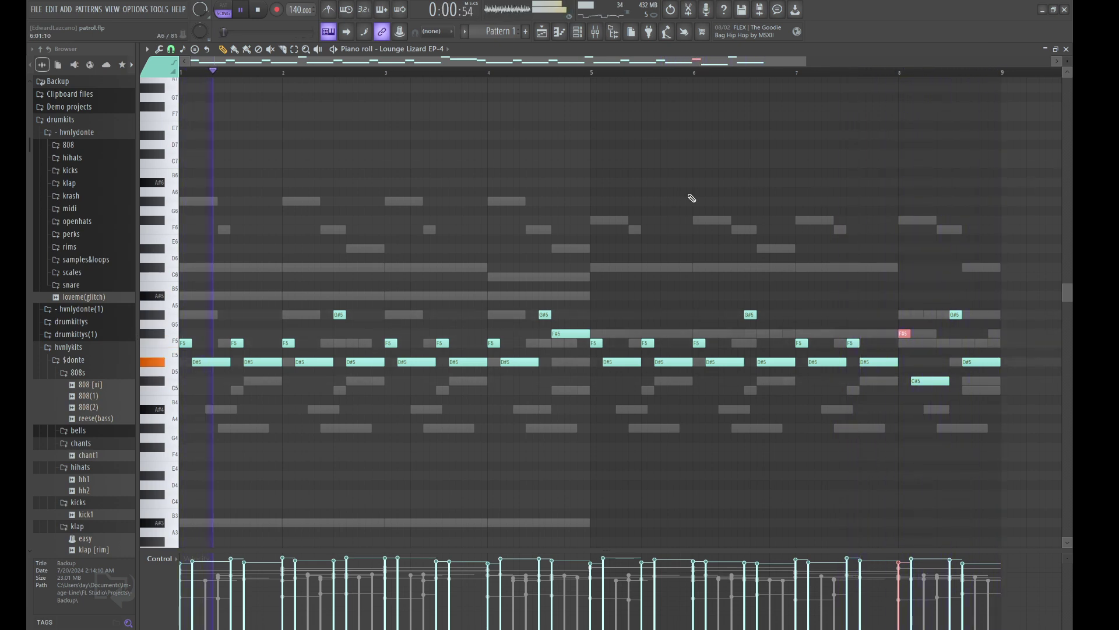
Step: Copy the new melody into the fifth Sampler channel and render the Lounge Lizard part to another audio clip
key(F6)
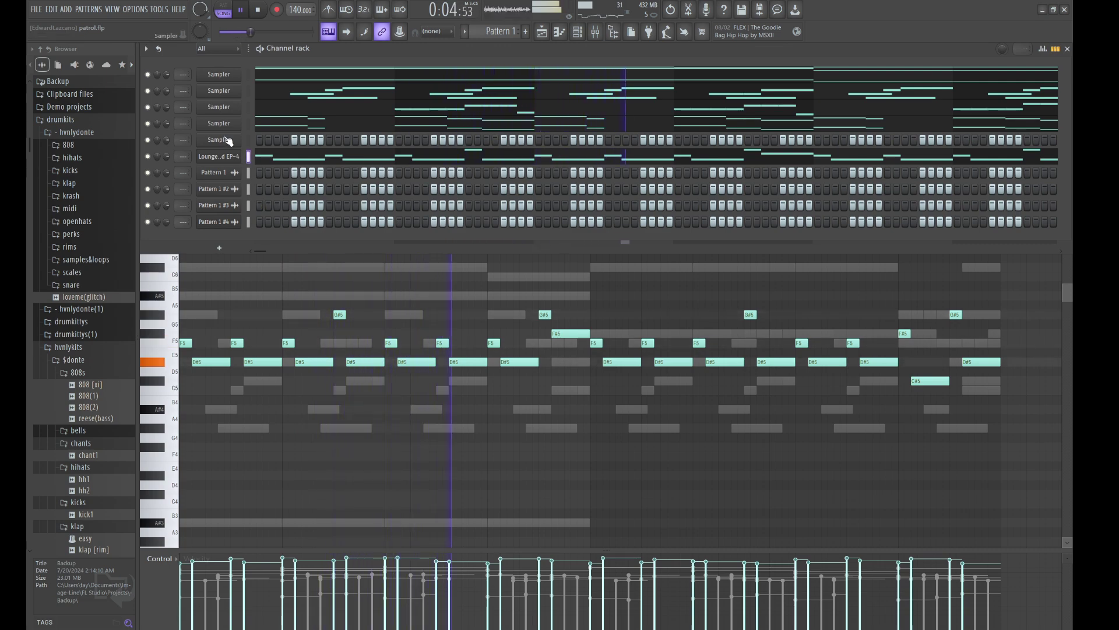
key(ctrl+v)
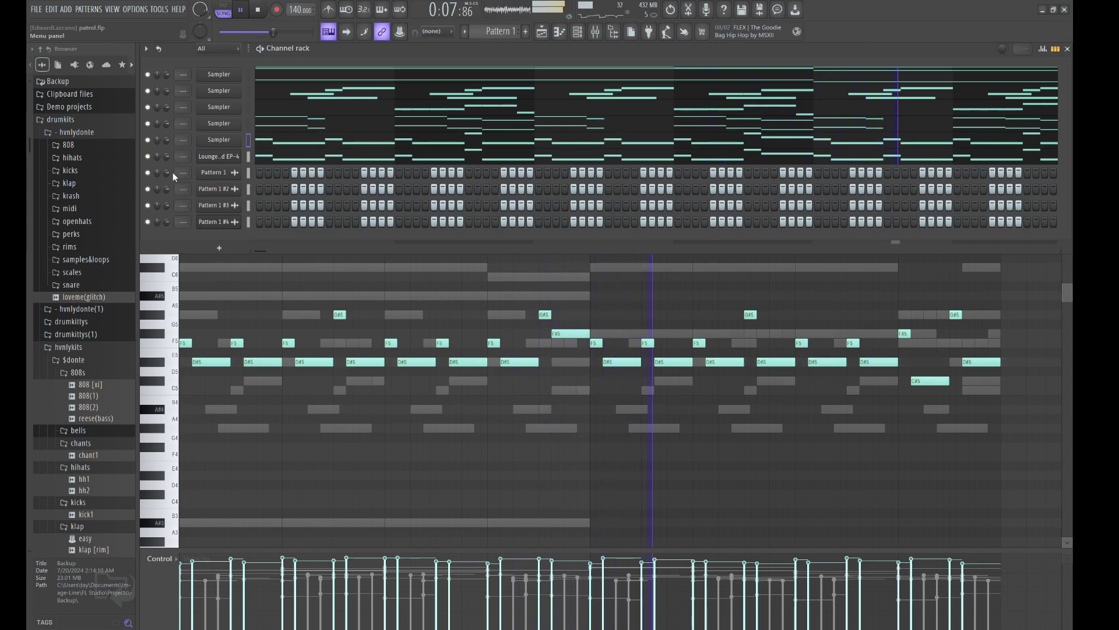
key(space)
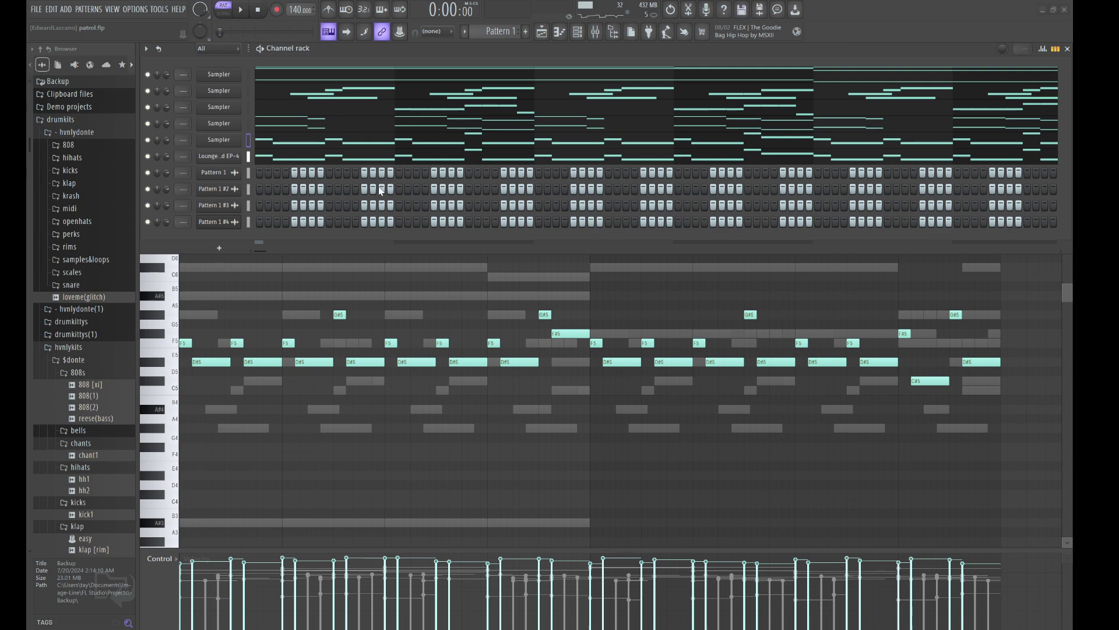
click(583, 88)
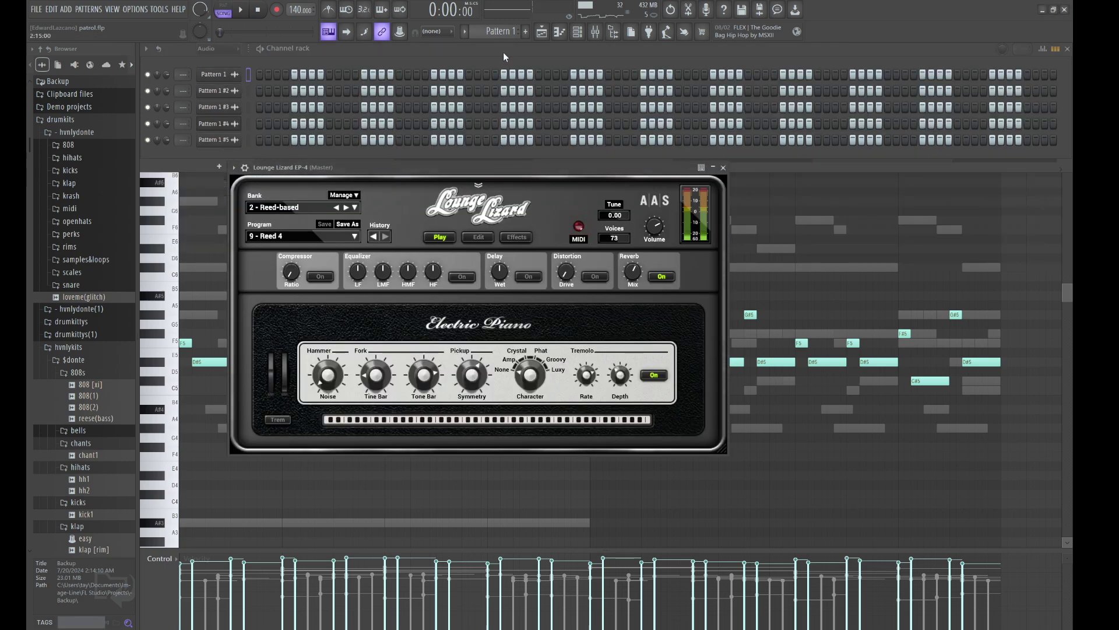
Step: Show all channel groups in the channel rack and clear the melody notes from the Lounge Lizard channel
click(219, 145)
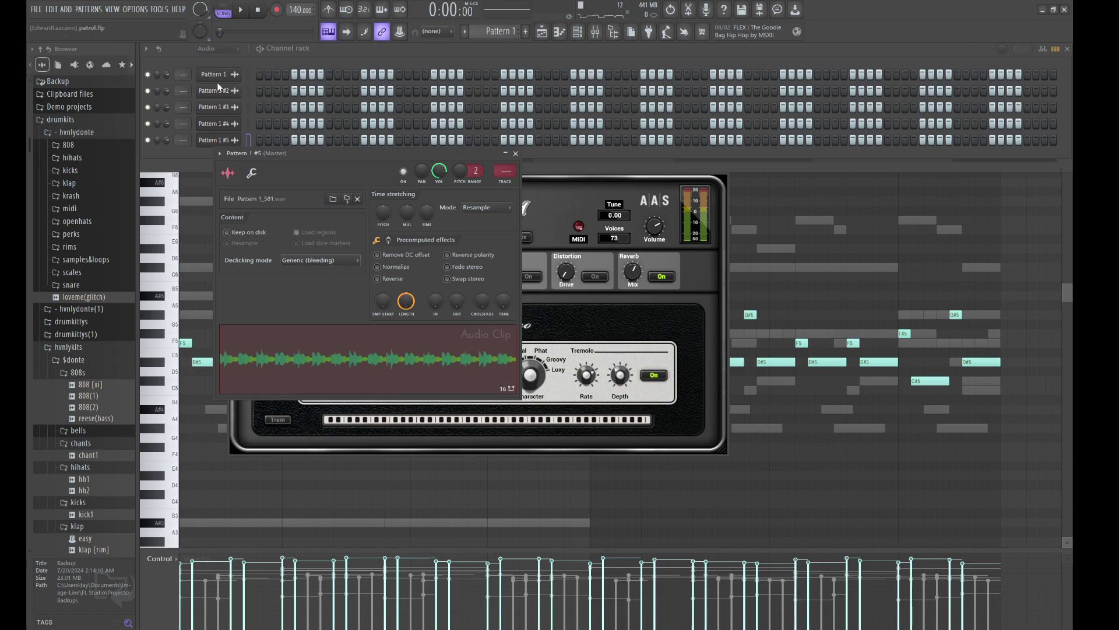
click(218, 56)
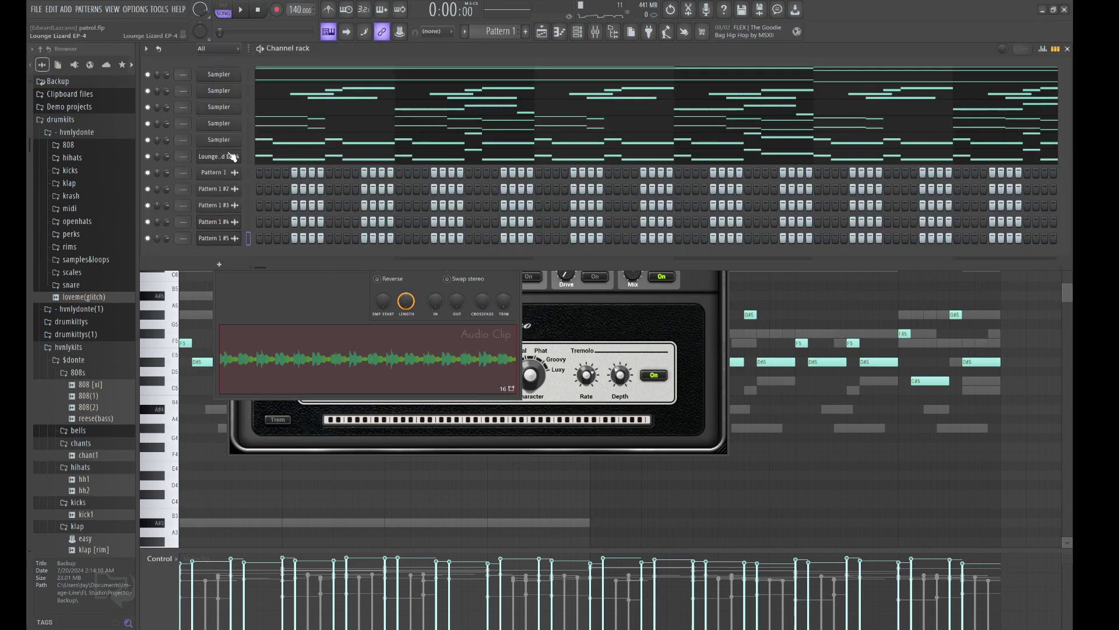
click(349, 156)
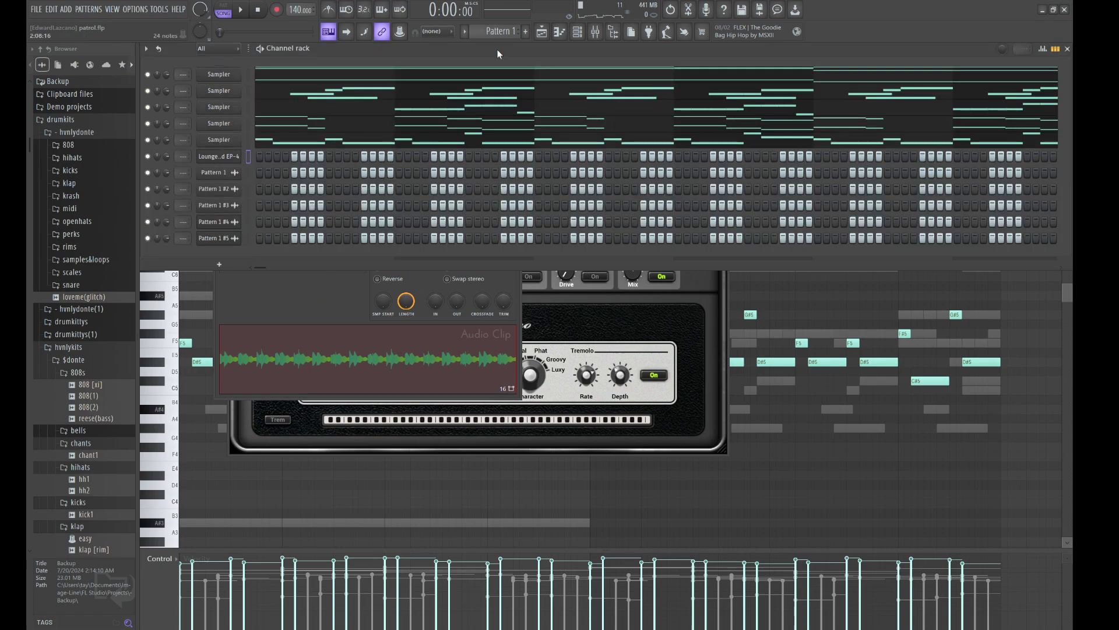
Step: Place the Pattern 1 #5 audio clip at bar 1 of playlist Track 5 and play back the arrangement
click(542, 32)
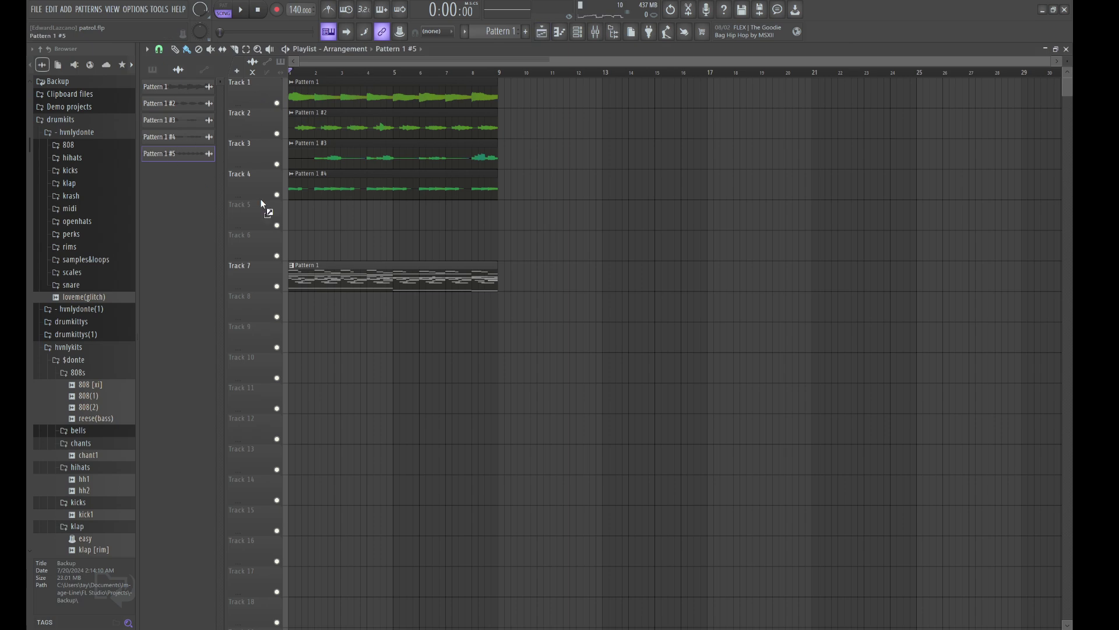
drag(260, 199, 289, 200)
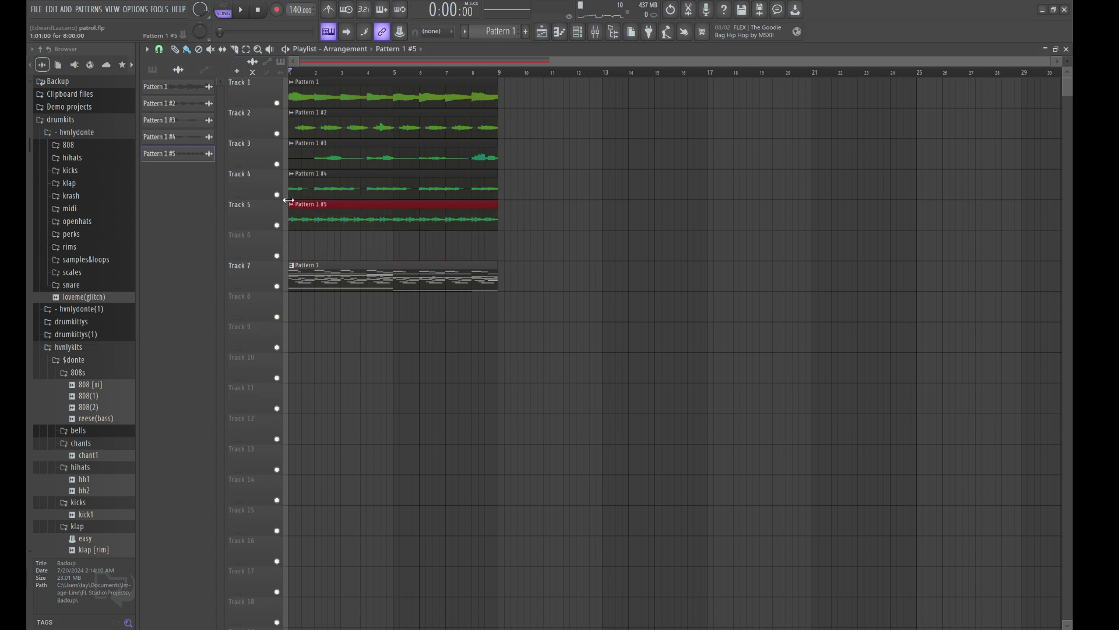
double_click(360, 216)
key(Escape)
key(space)
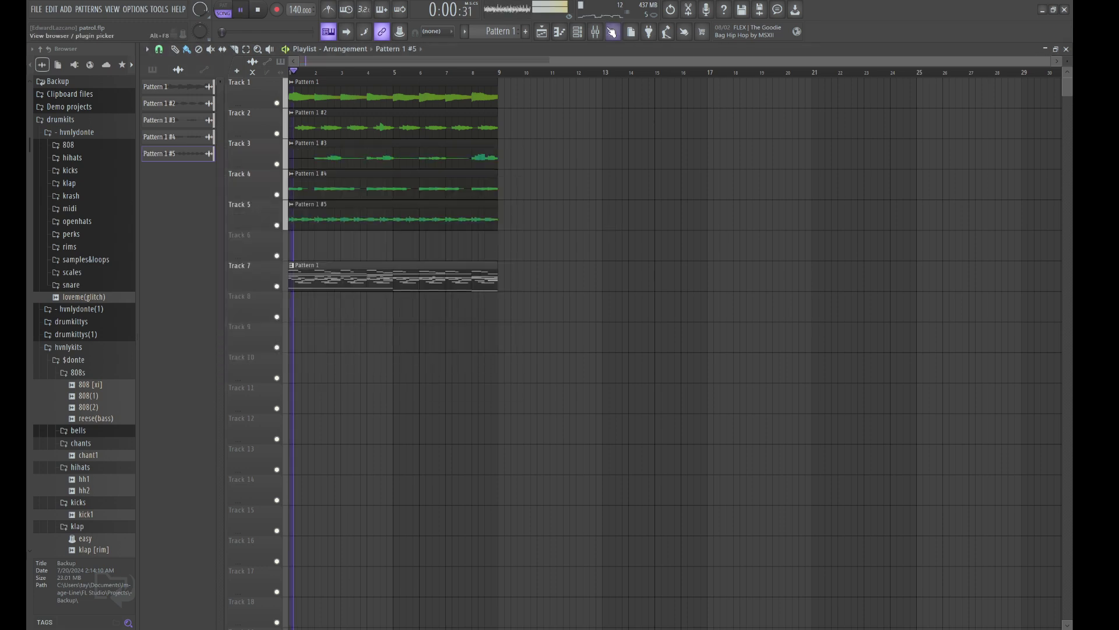
Step: Load the hh2 sample from the hihats folder into a new channel at the end of the channel rack
click(585, 31)
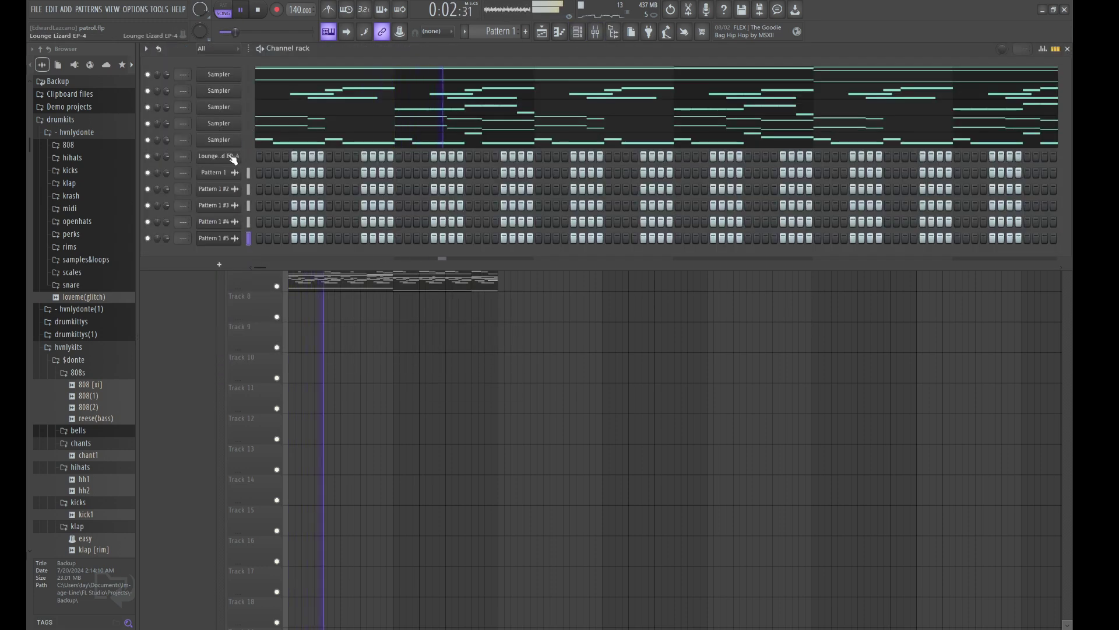
scroll(58, 442, down, 5)
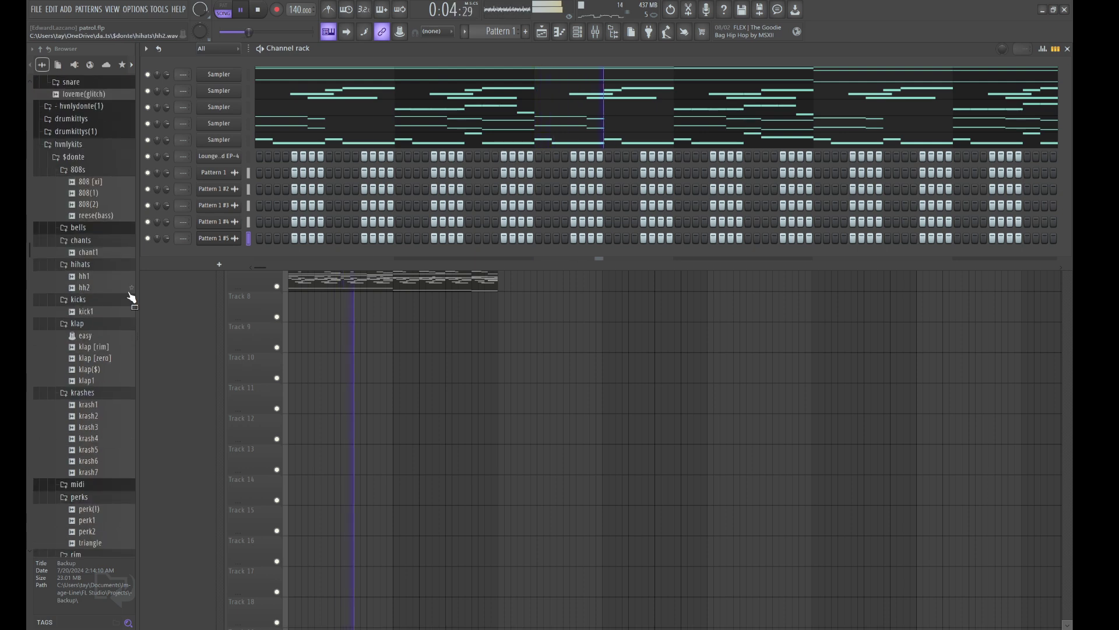
click(87, 288)
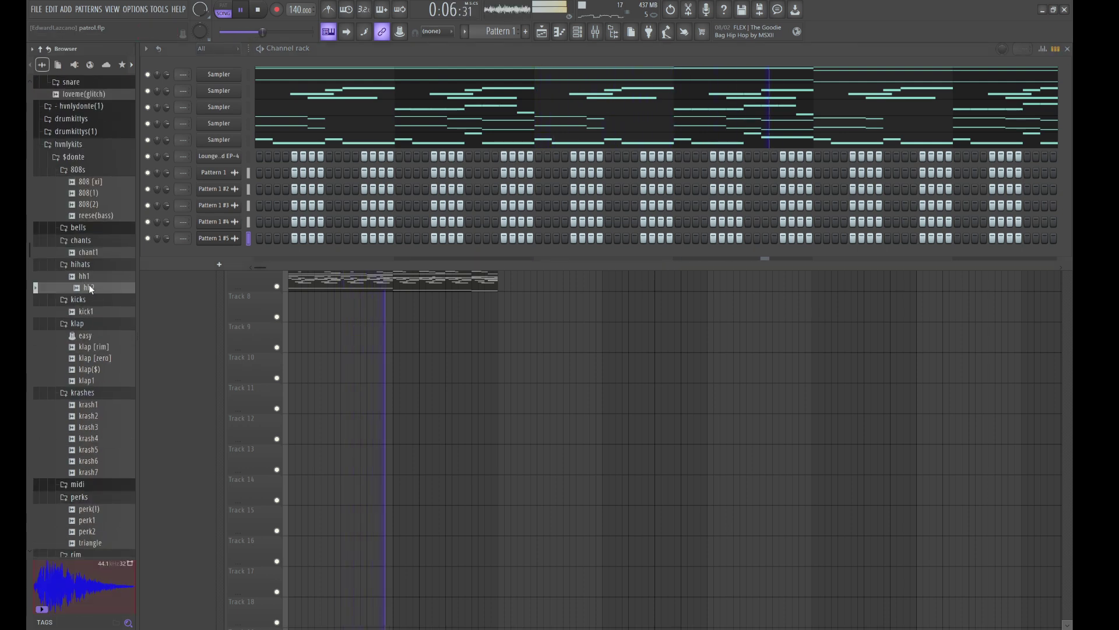
drag(138, 294, 309, 264)
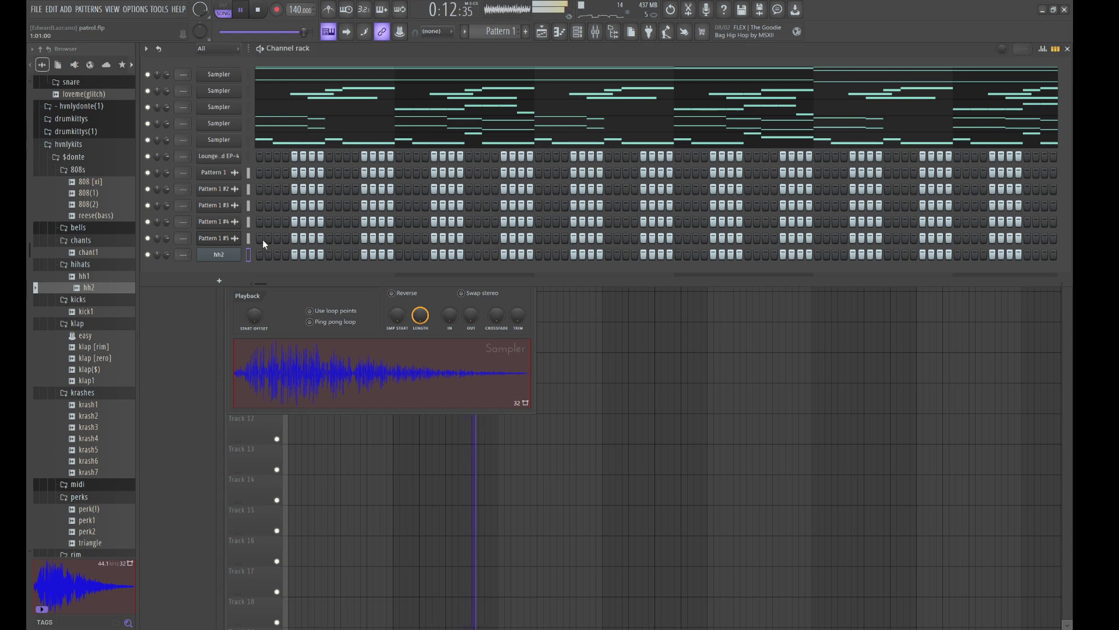
Step: Program a four-bar hh2 hi-hat step pattern opening with three consecutive sixteenth hits, and save the project
click(277, 255)
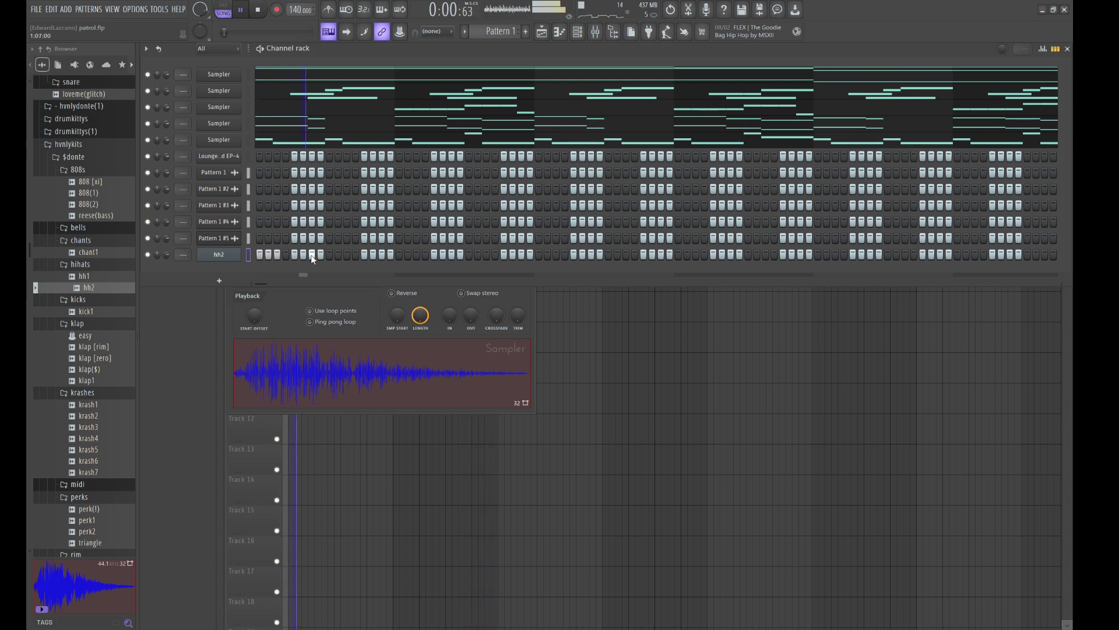
click(346, 254)
click(418, 255)
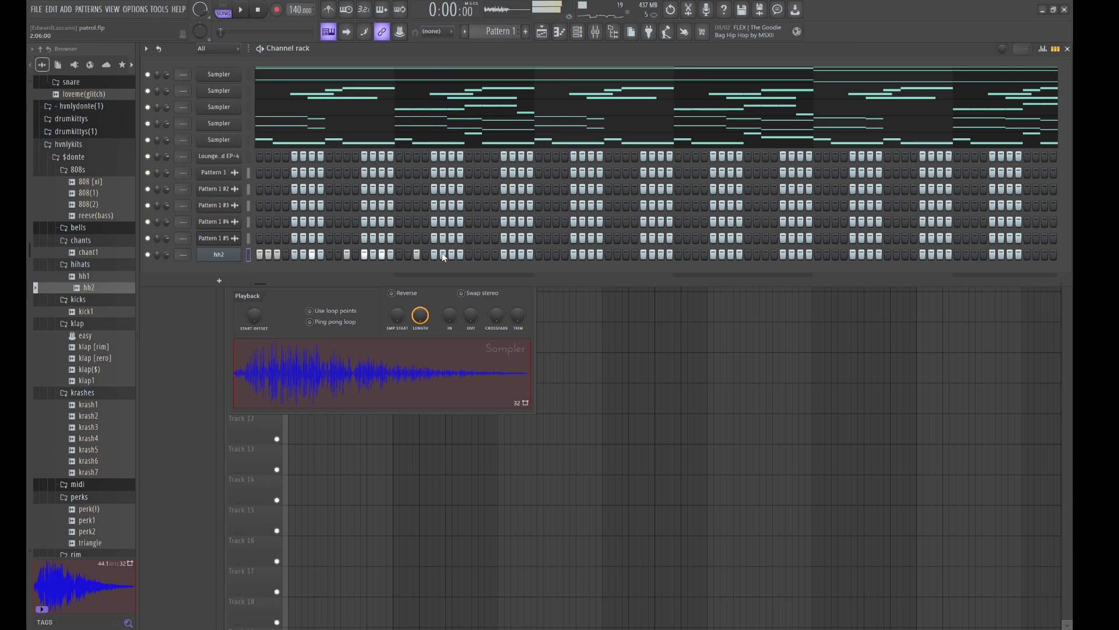
click(486, 255)
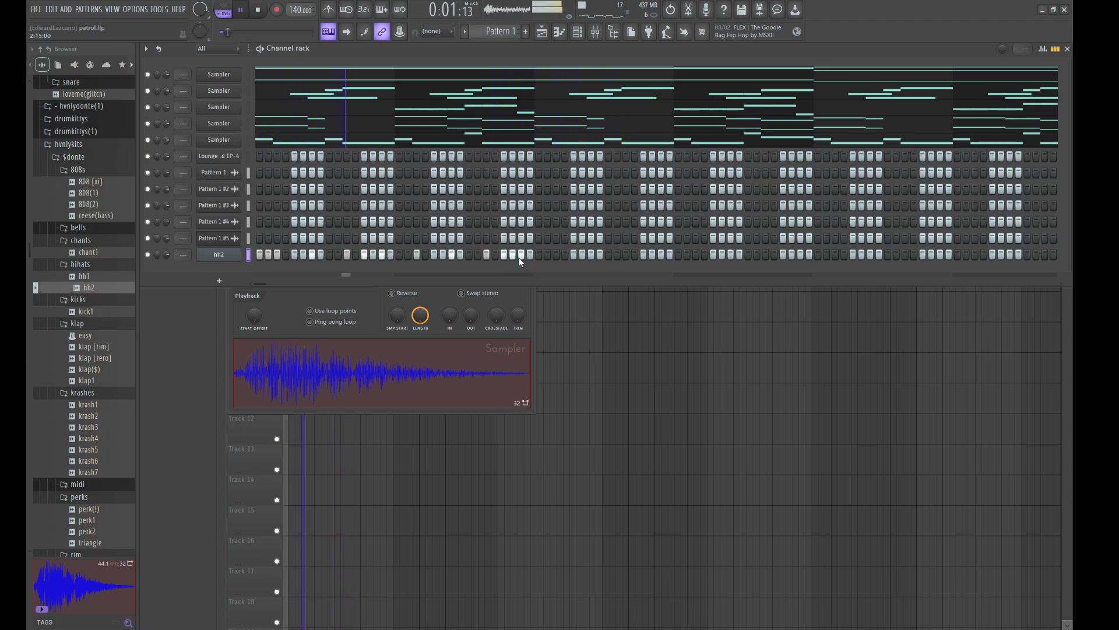
click(556, 255)
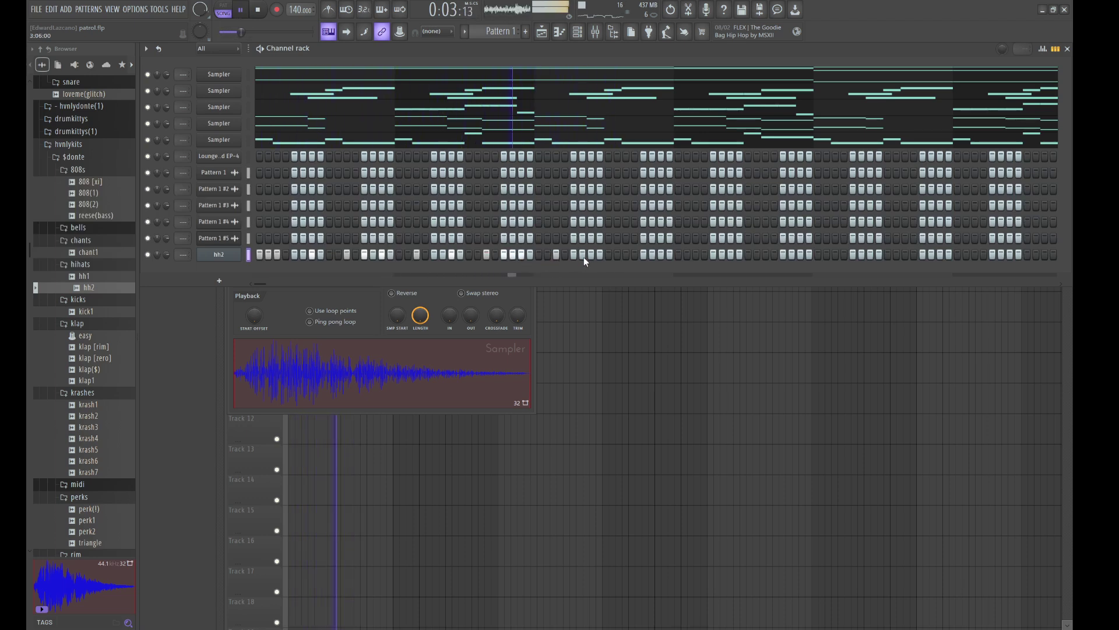
key(space)
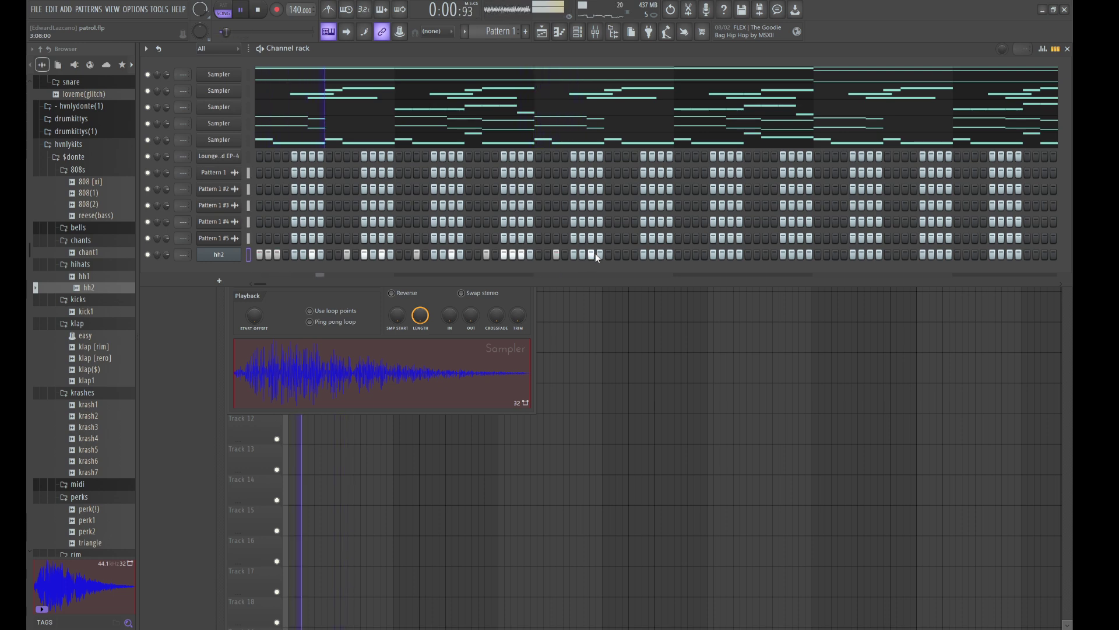
click(625, 255)
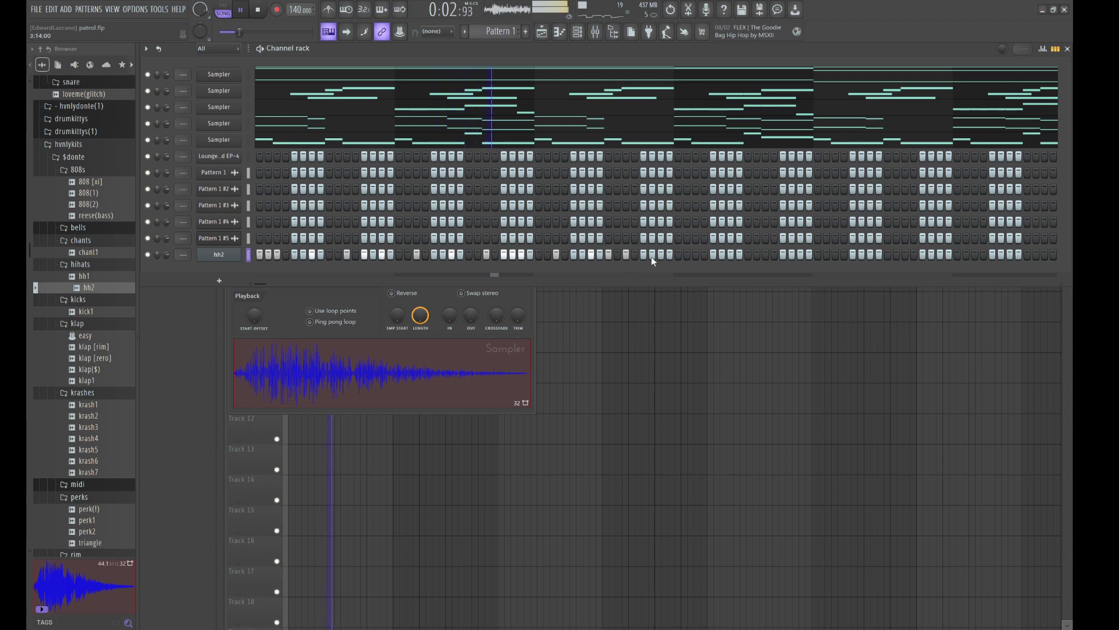
click(696, 254)
key(space)
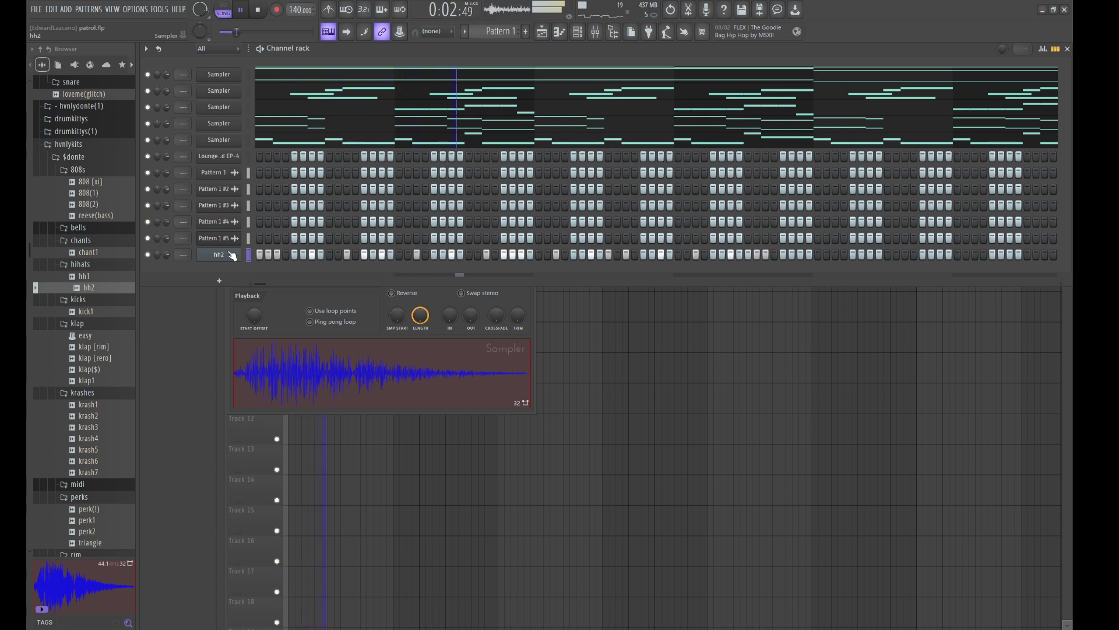
key(ctrl+s)
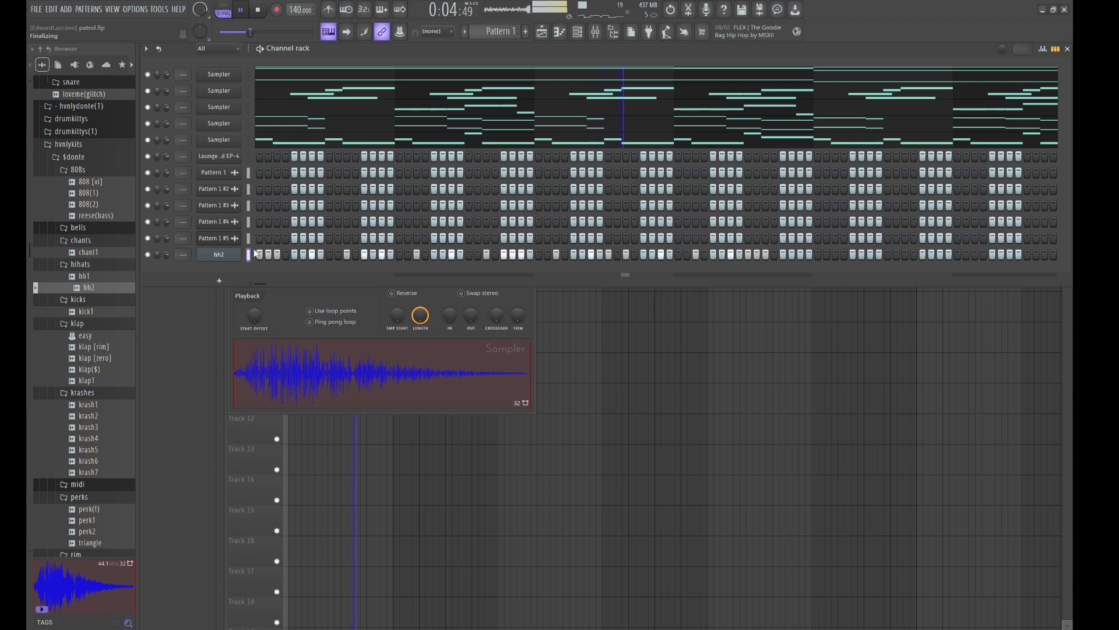
Step: Add a B4 hh2 note at the end of bar 4, chopped into a fast roll with descending velocities
key(F7)
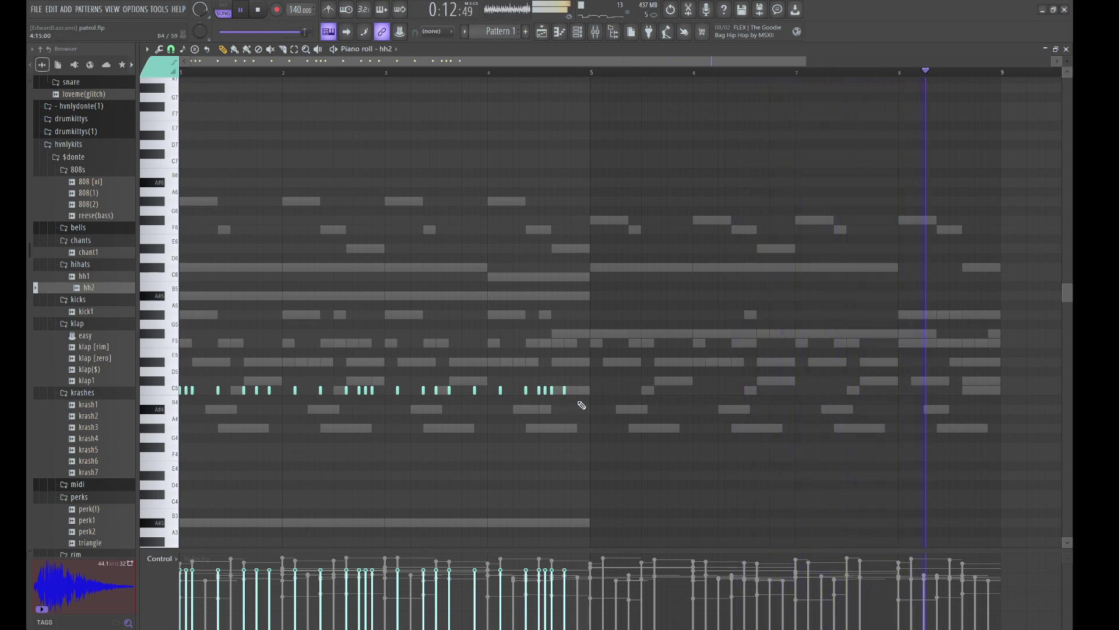
drag(592, 403, 569, 403)
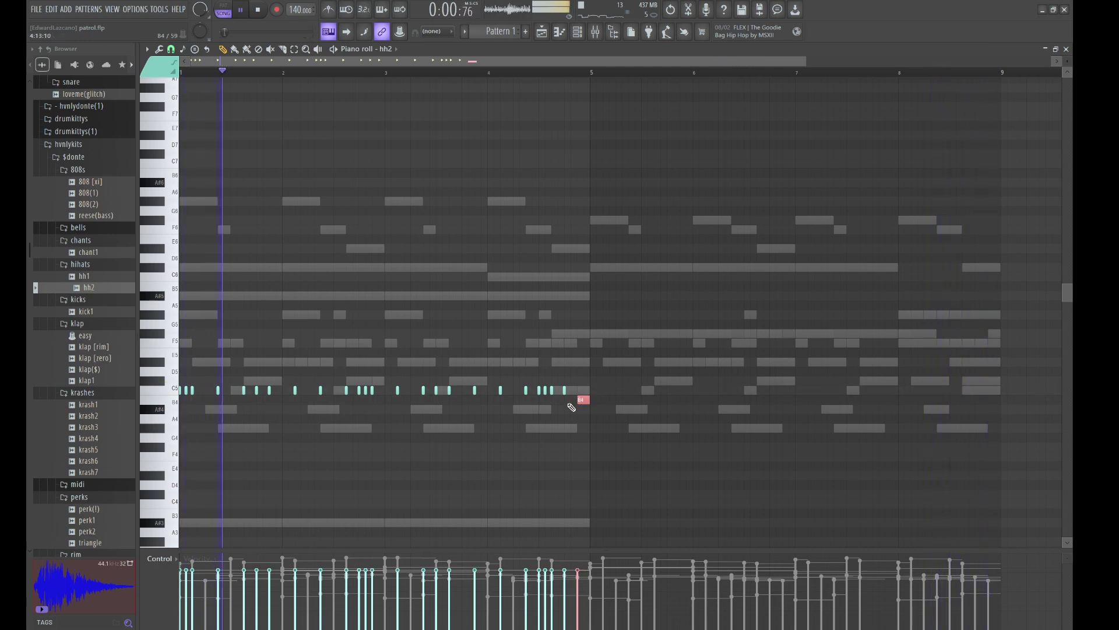
key(alt+u)
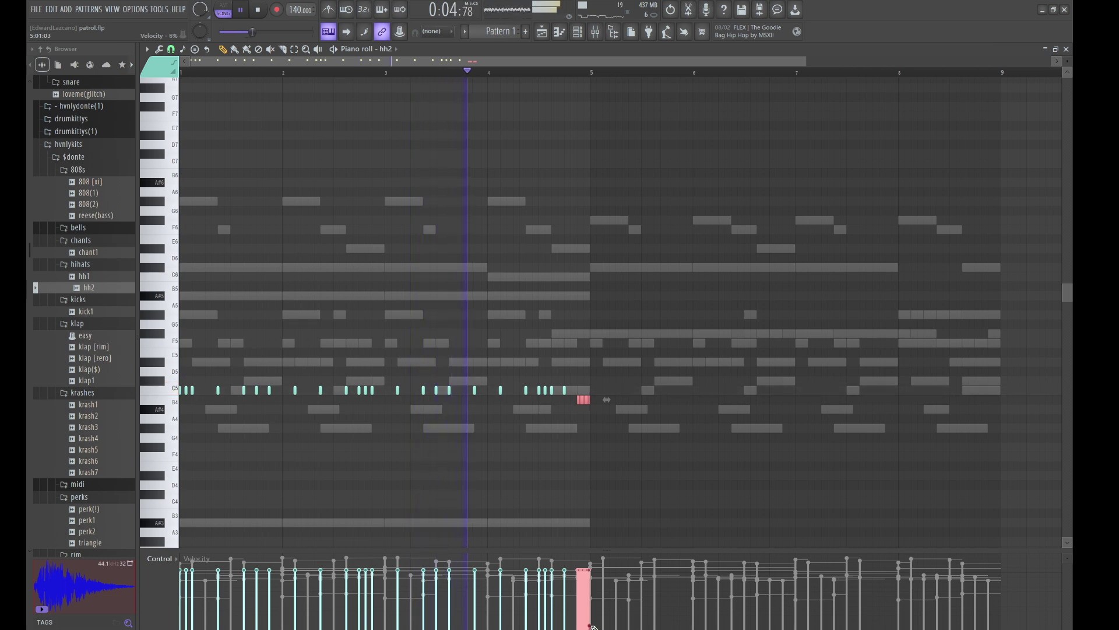
drag(593, 624, 580, 600)
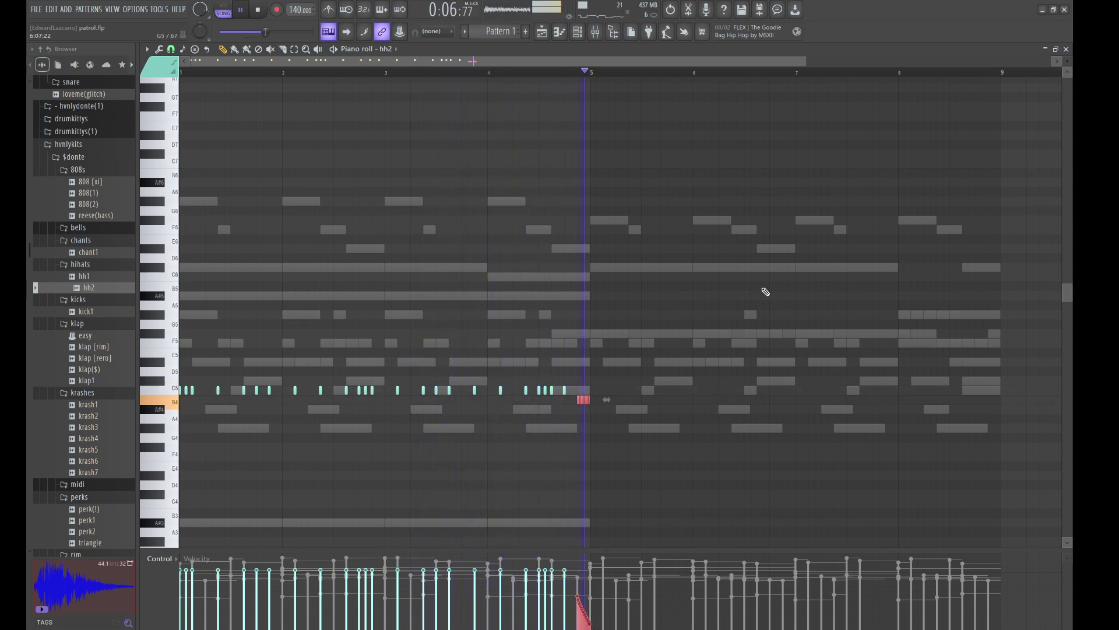
key(ctrl+z)
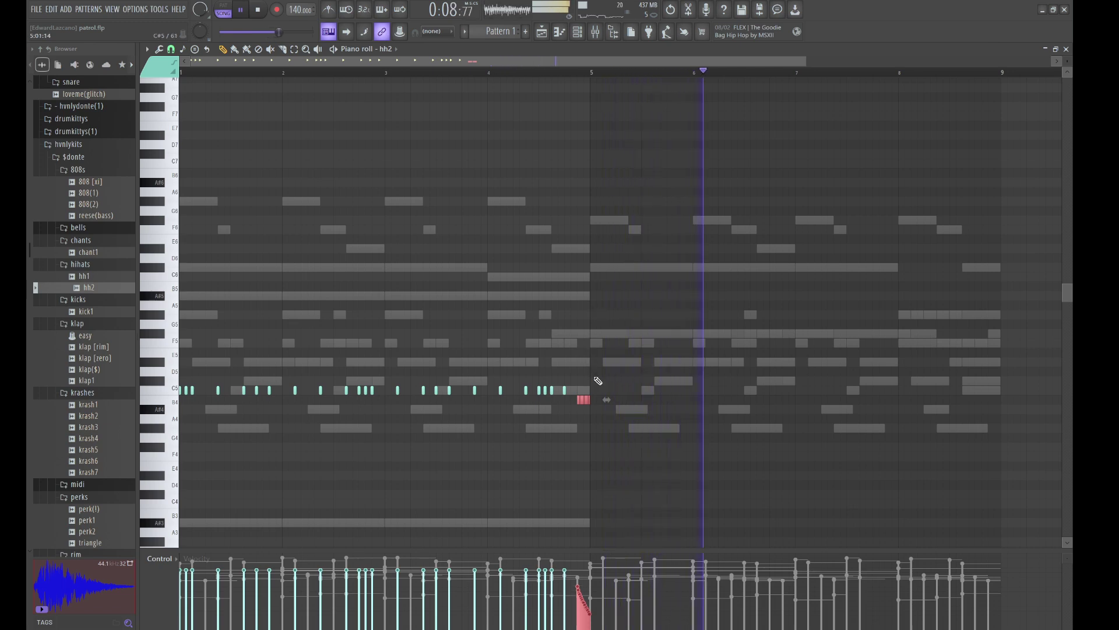
Step: Slightly vary the velocities of the C5 hi-hats and duplicate the whole four-bar pattern into bars 5 to 8
drag(587, 395, 178, 369)
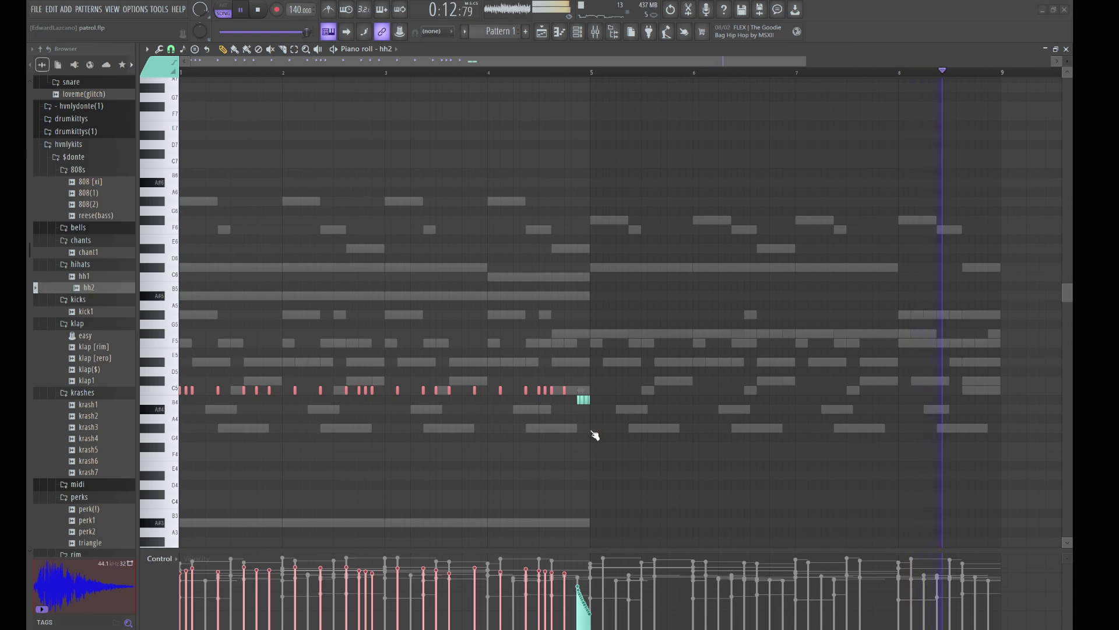
key(ctrl+d)
key(ctrl+b)
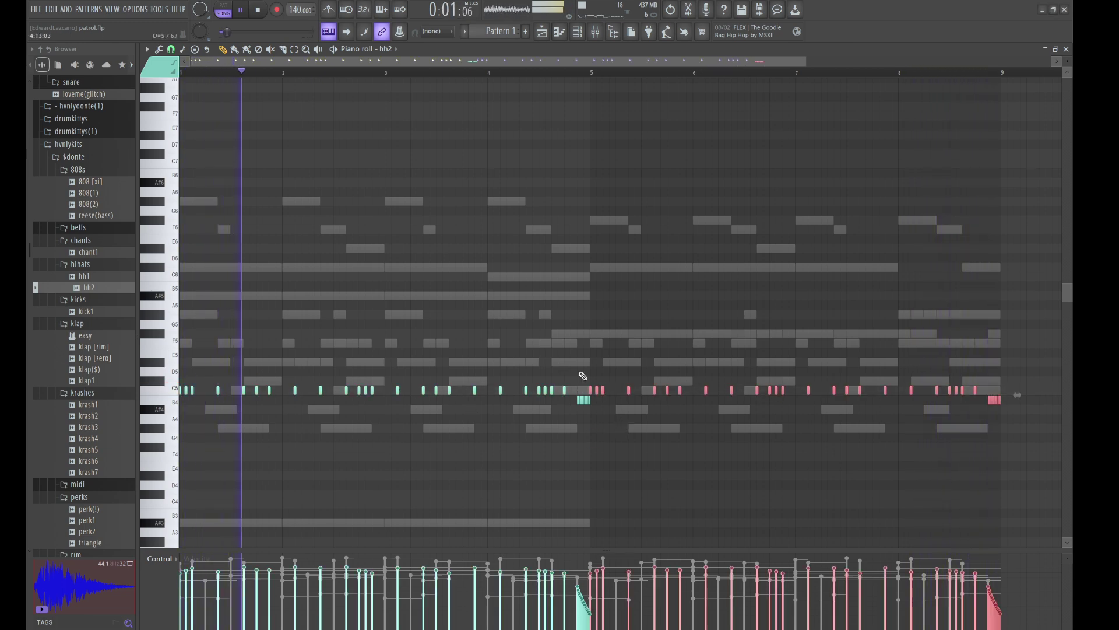
Step: Raise the hi-hat roll at the end of bar 8 to C#5 and deselect it
click(989, 401)
key(shift+Up)
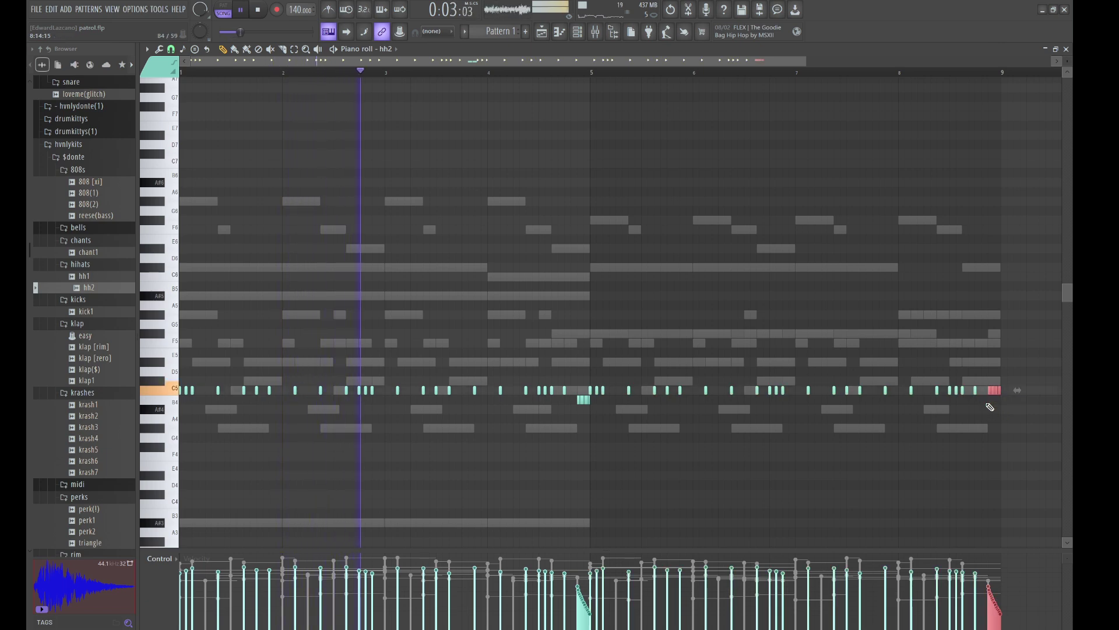
key(shift+Up)
key(ctrl+d)
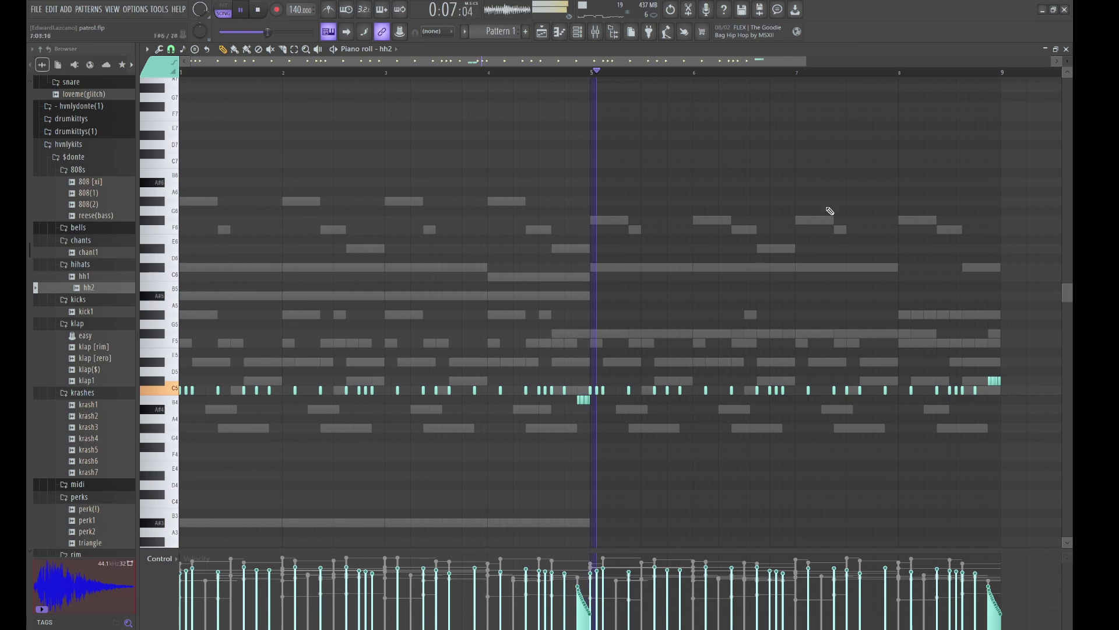
Step: Load the snare [!] sample from the snare folder into a new channel and boost its gain in the precomputed effects
click(577, 32)
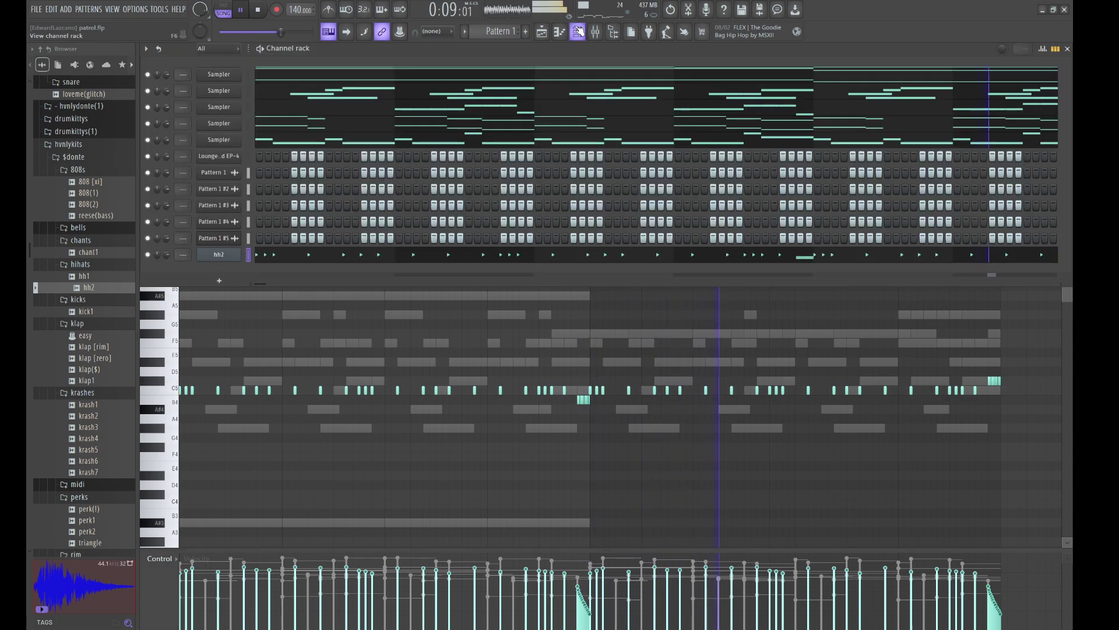
scroll(88, 408, down, 5)
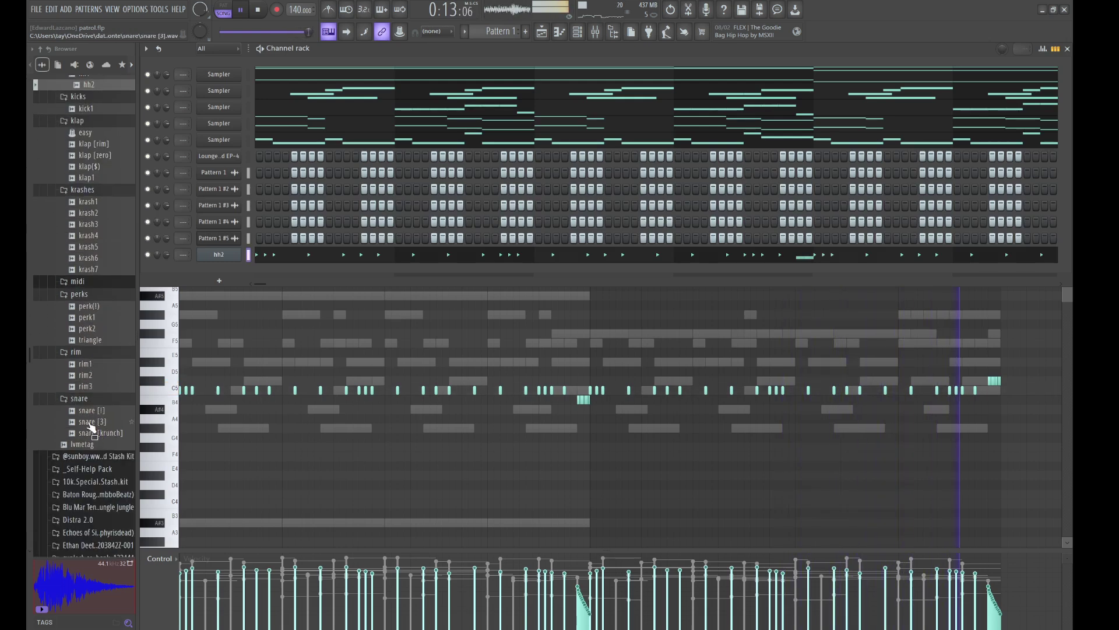
click(88, 424)
drag(84, 412, 222, 272)
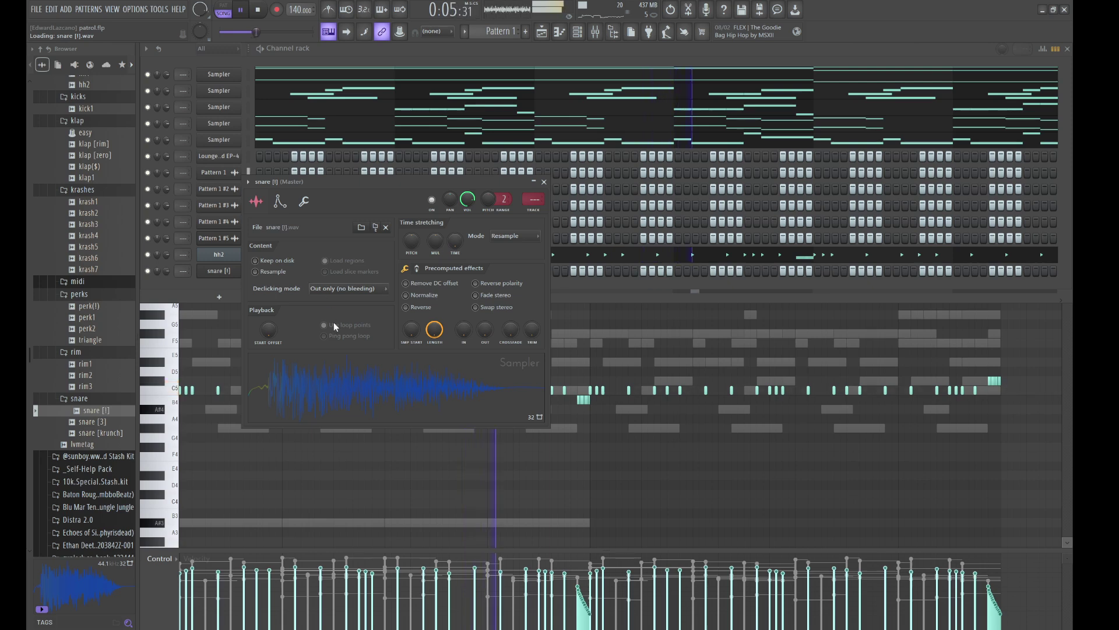
click(417, 269)
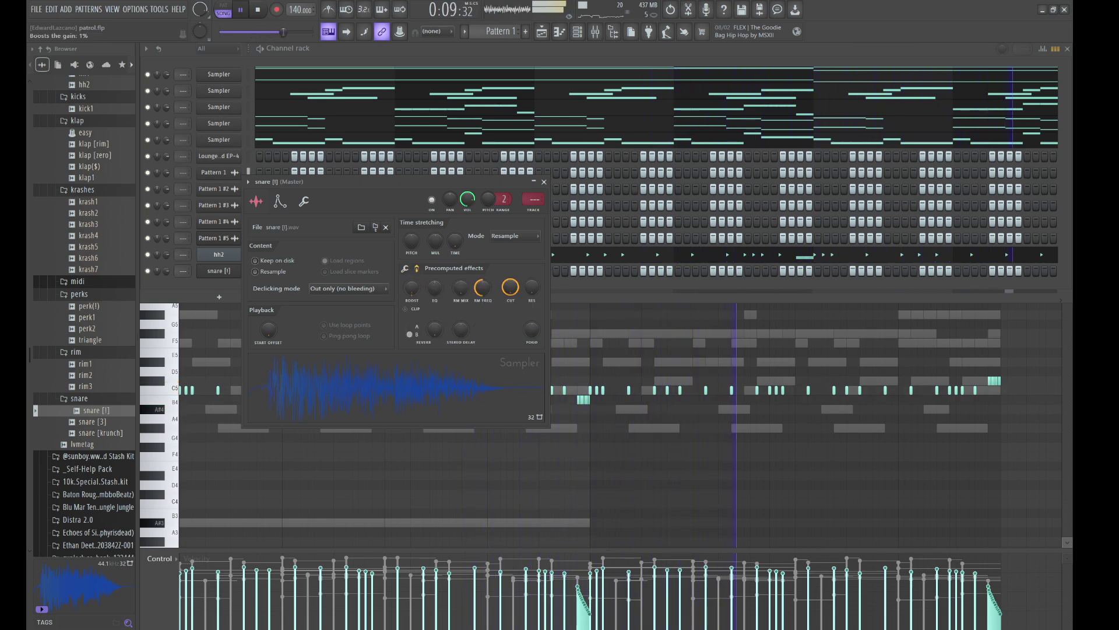
Step: Place snare [!] hits on beat 3 of bars 1 to 4 plus one on step 15 of bar 4, and open its piano roll
click(329, 270)
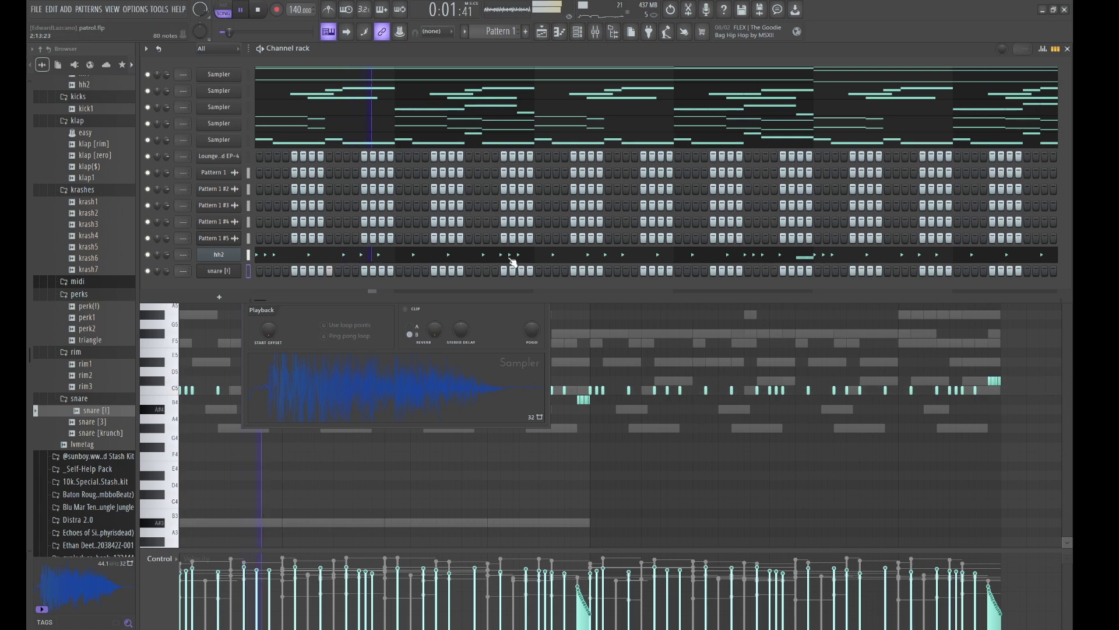
click(470, 271)
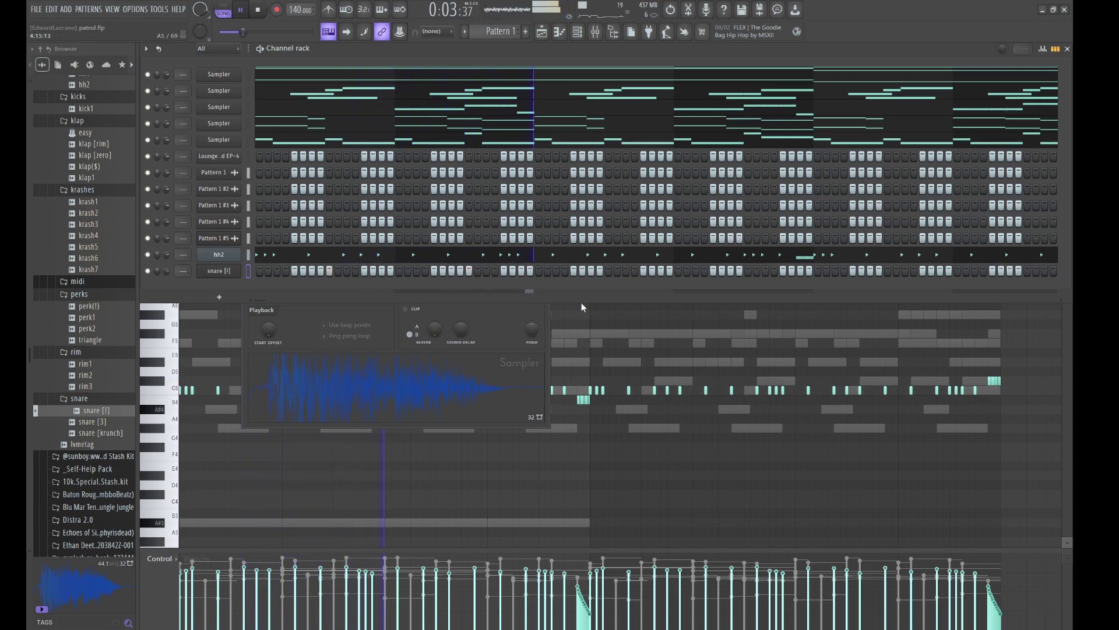
click(748, 270)
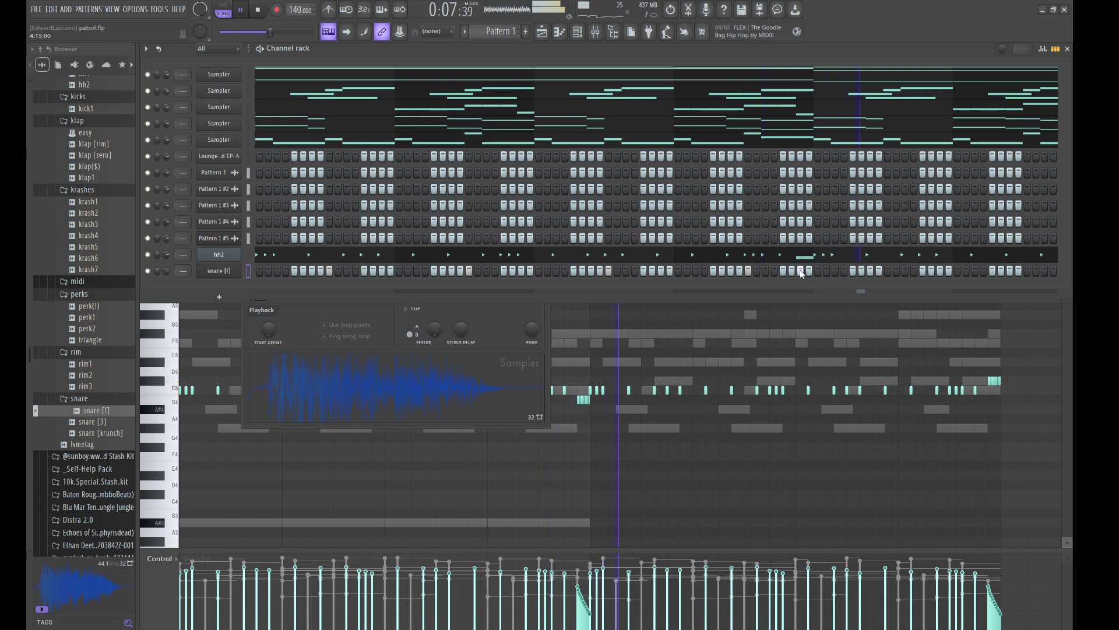
key(F7)
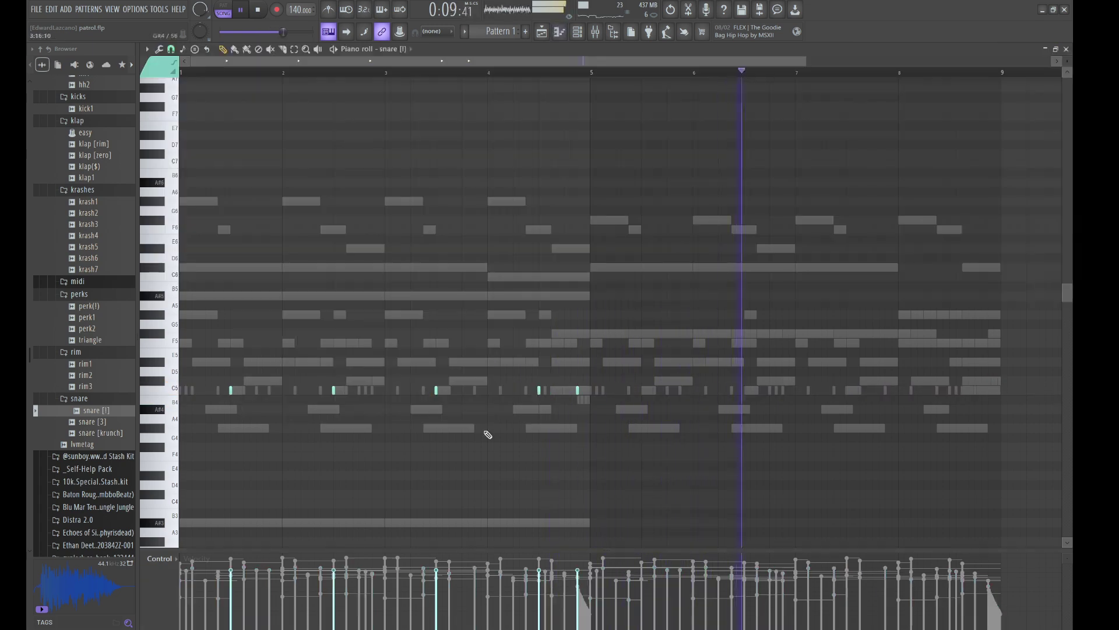
Step: Duplicate the snare [!] hits of bars 1 to 4 into bars 5 to 8 and deselect the copies
drag(680, 466, 306, 299)
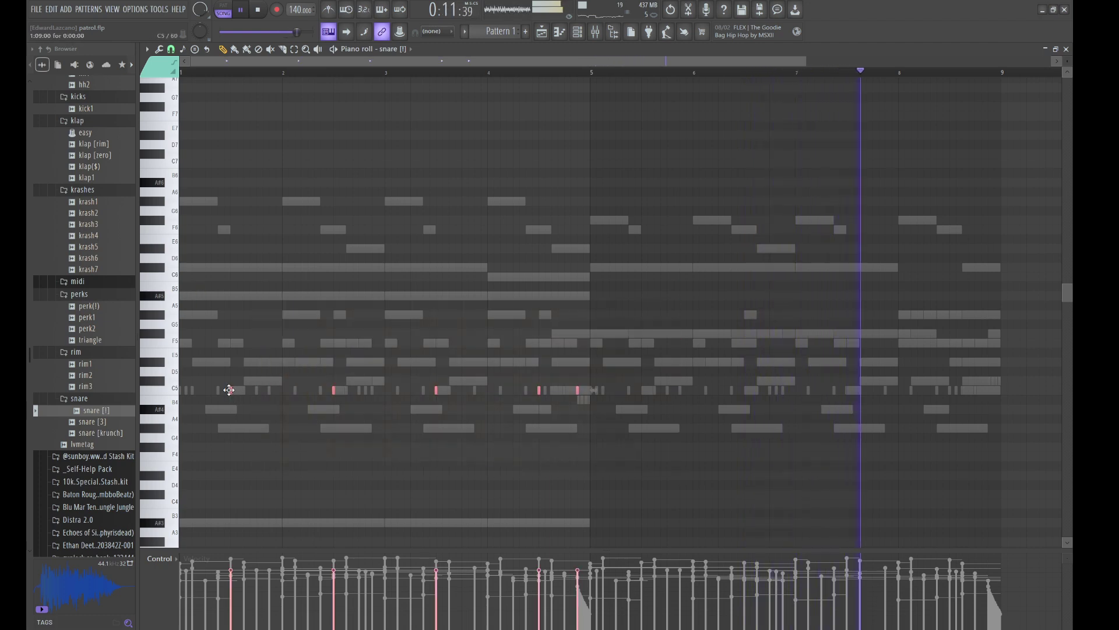
key(ctrl+b)
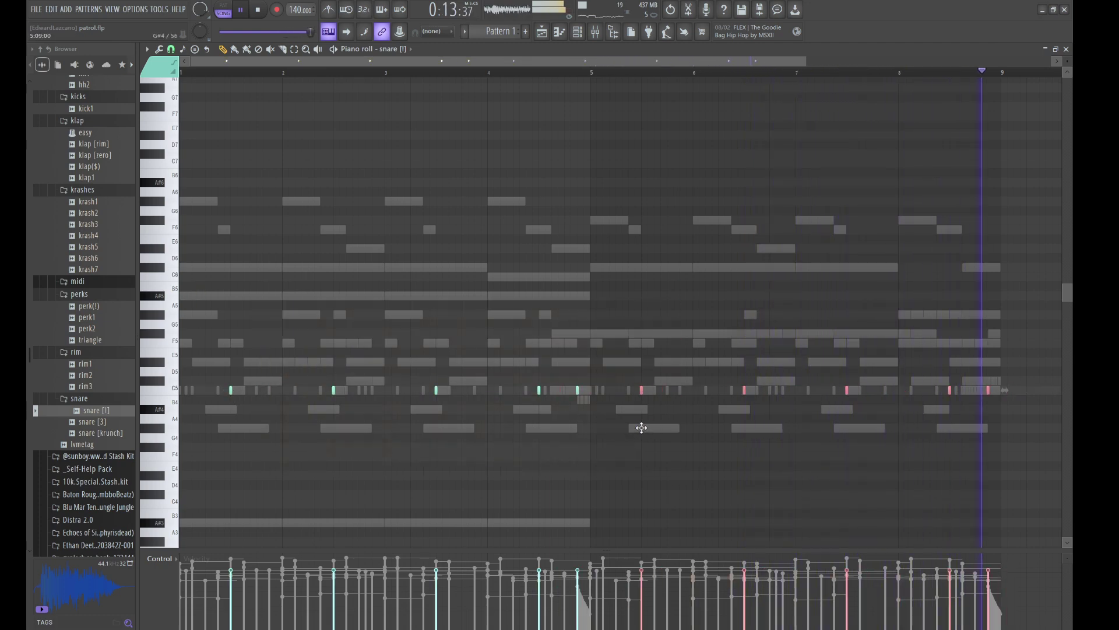
key(ctrl+d)
Step: Return to the channel rack and load the perk2 sample from the perks folder into a new channel below the snare
click(600, 35)
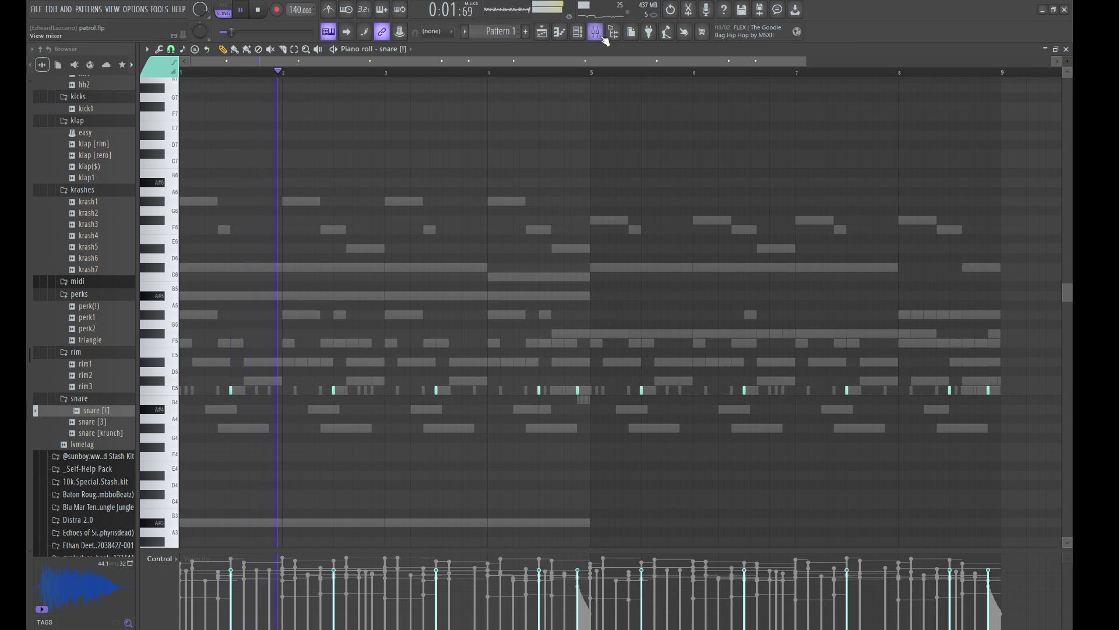
click(587, 35)
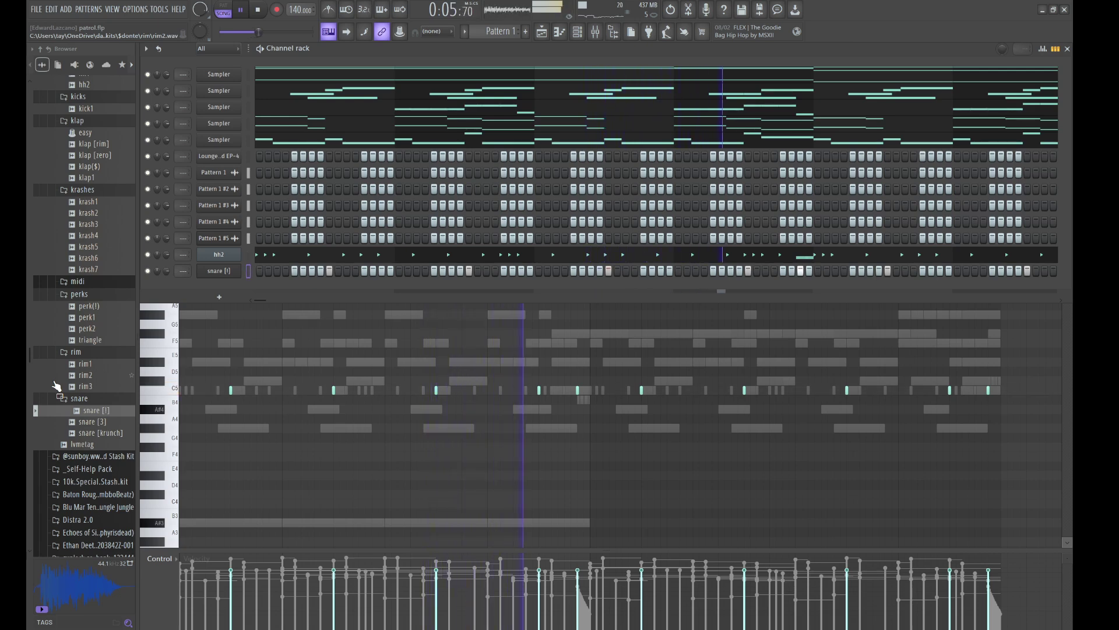
click(84, 329)
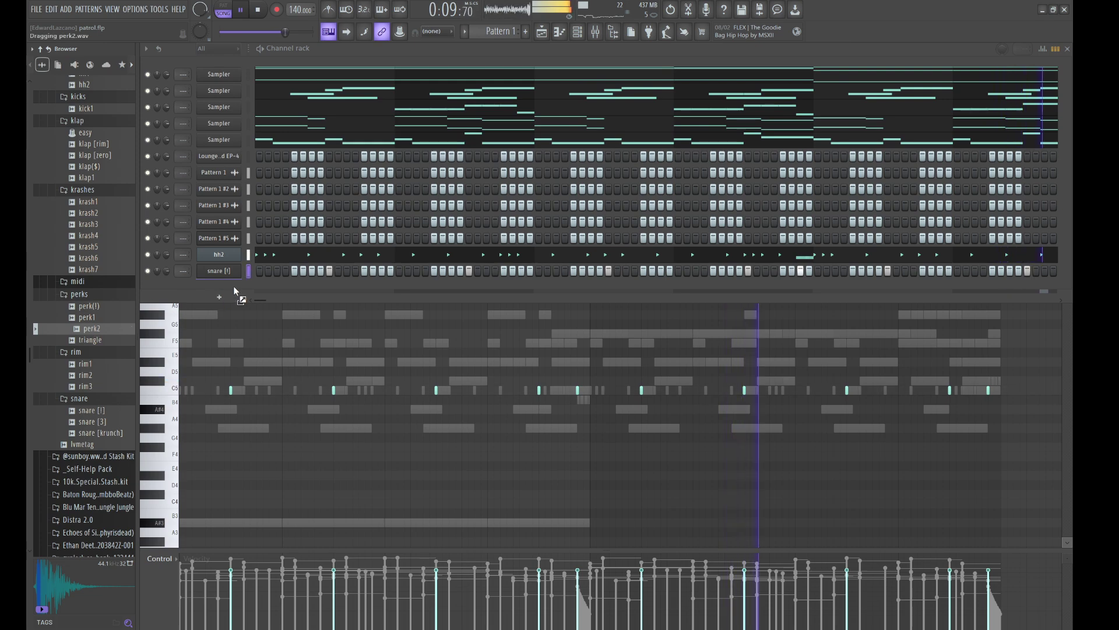
drag(215, 297, 216, 295)
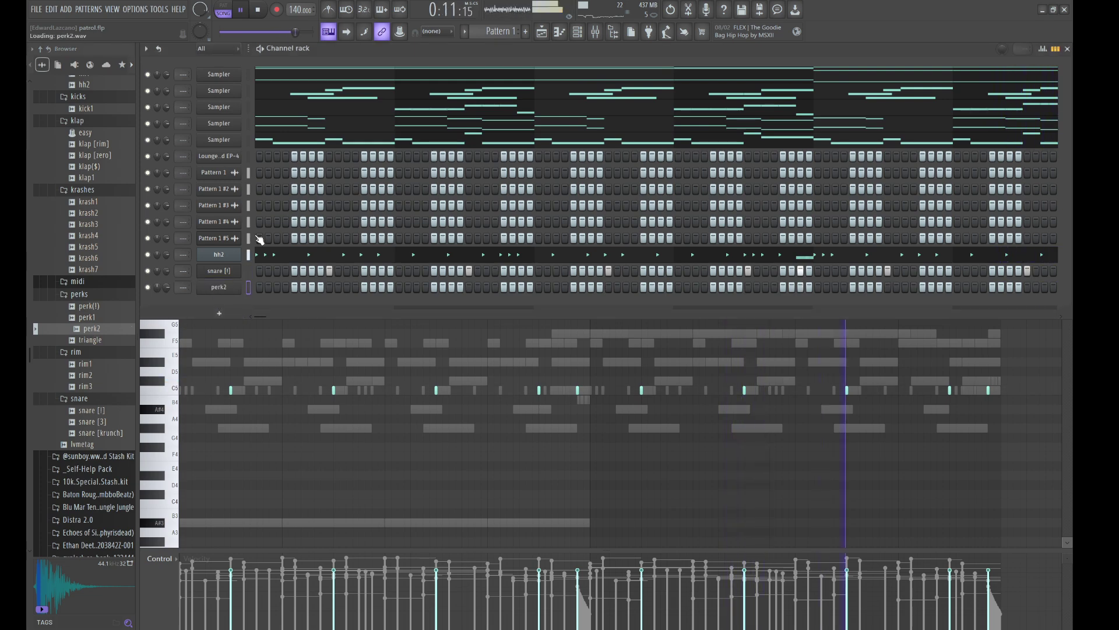
Step: Place perk2 hits on steps 3, 5 and 15 of bar 1, steps 1 and 3 of bar 2, and steps 1 to 3 of bar 3
click(353, 61)
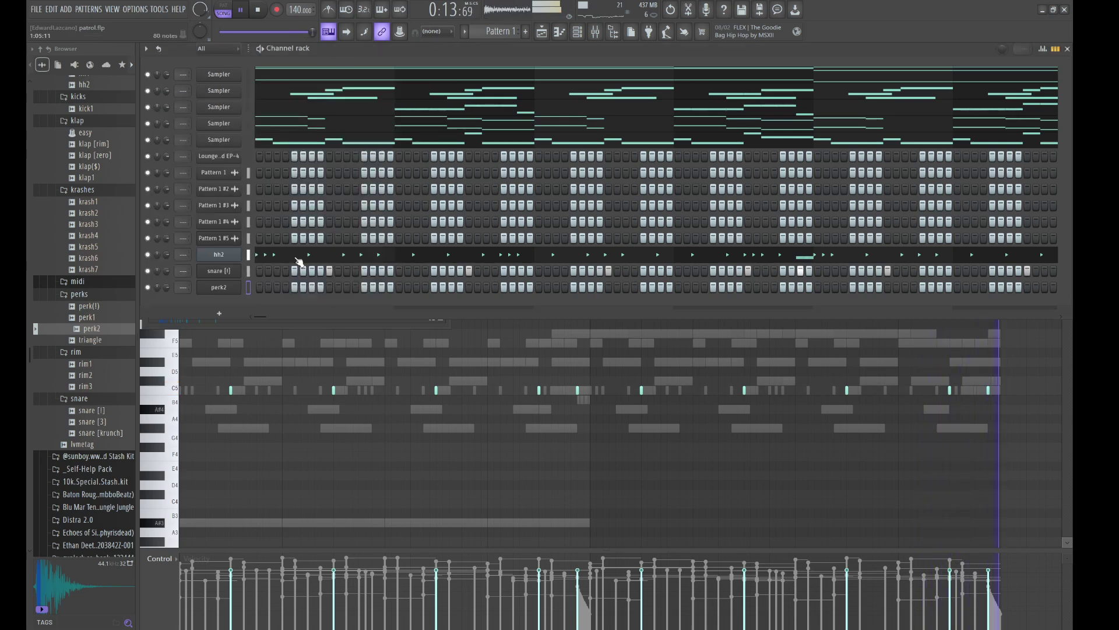
click(277, 287)
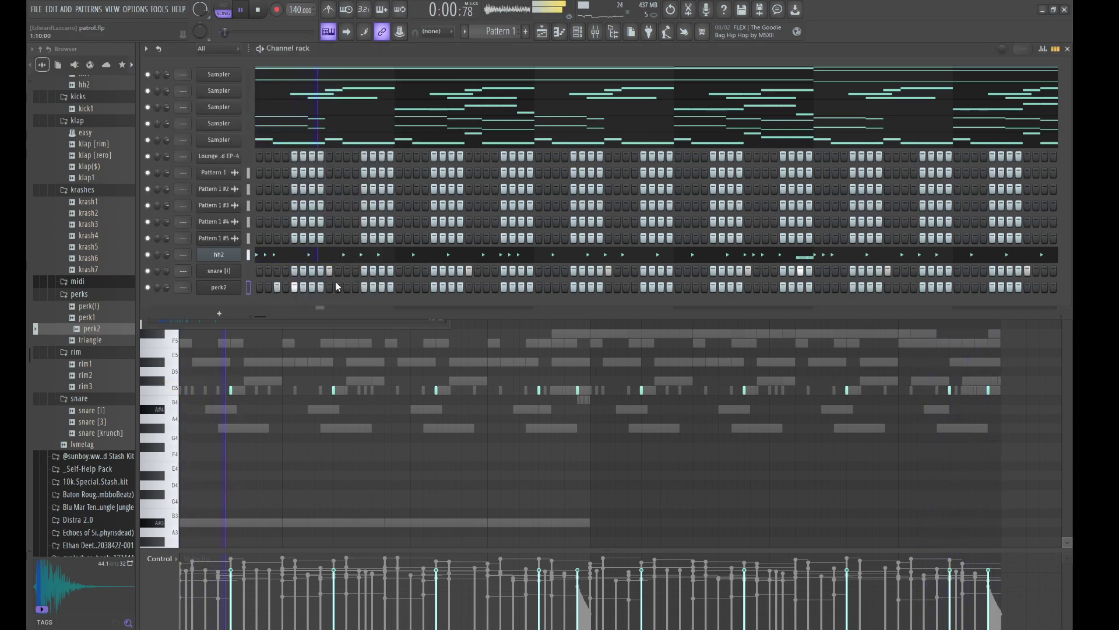
click(400, 287)
click(417, 288)
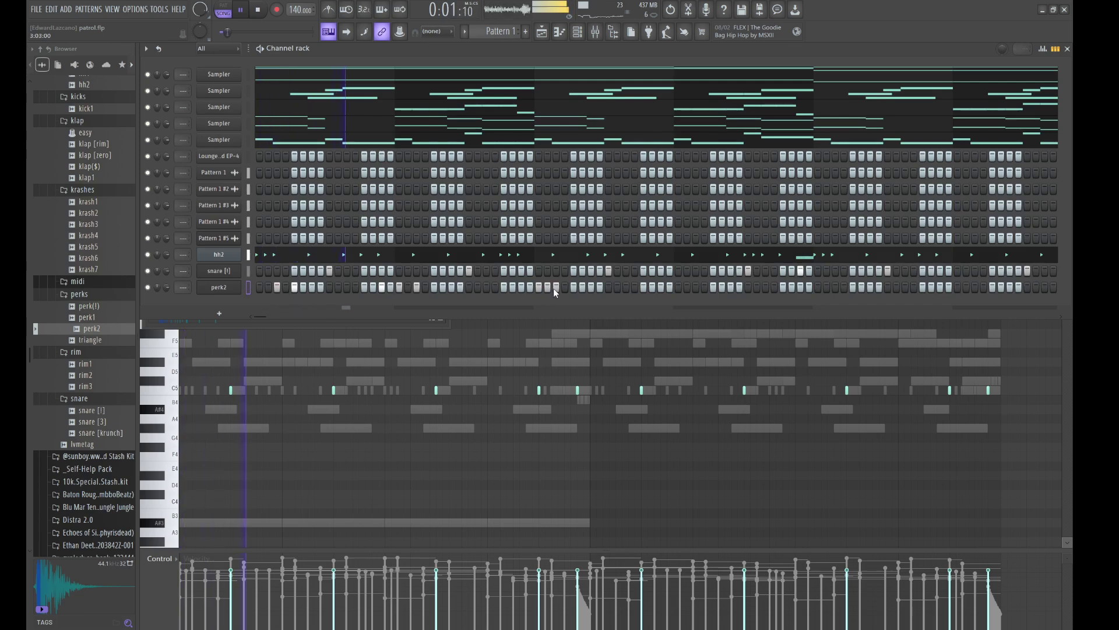
Step: Duplicate the perk2 hits of bars 1 to 3 into bars 5 to 7 in the piano roll and deselect them
key(F7)
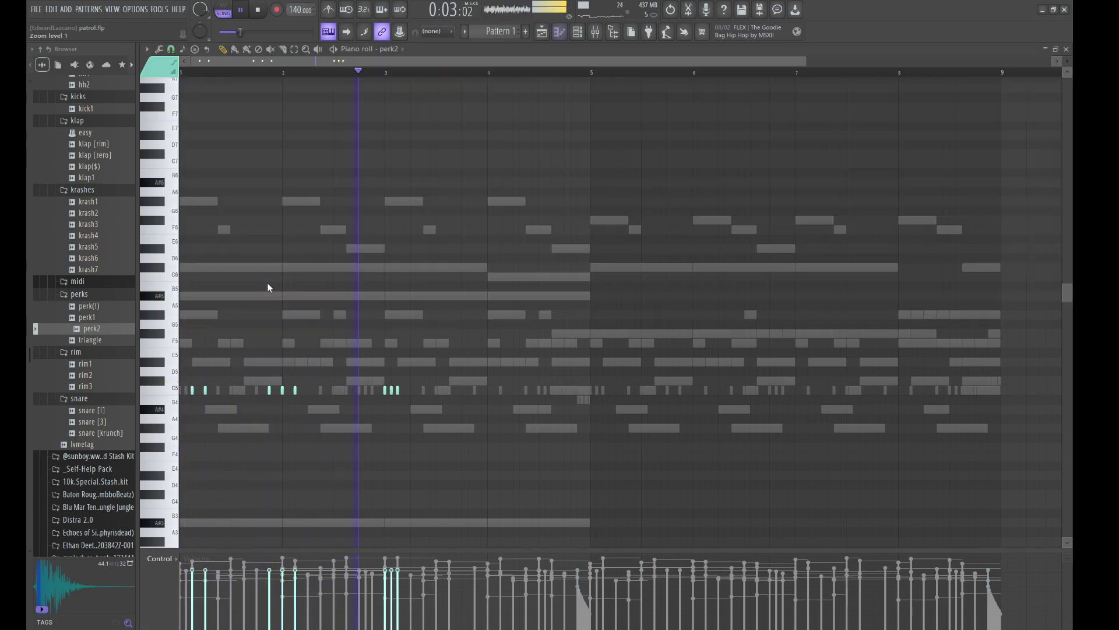
drag(467, 435, 255, 300)
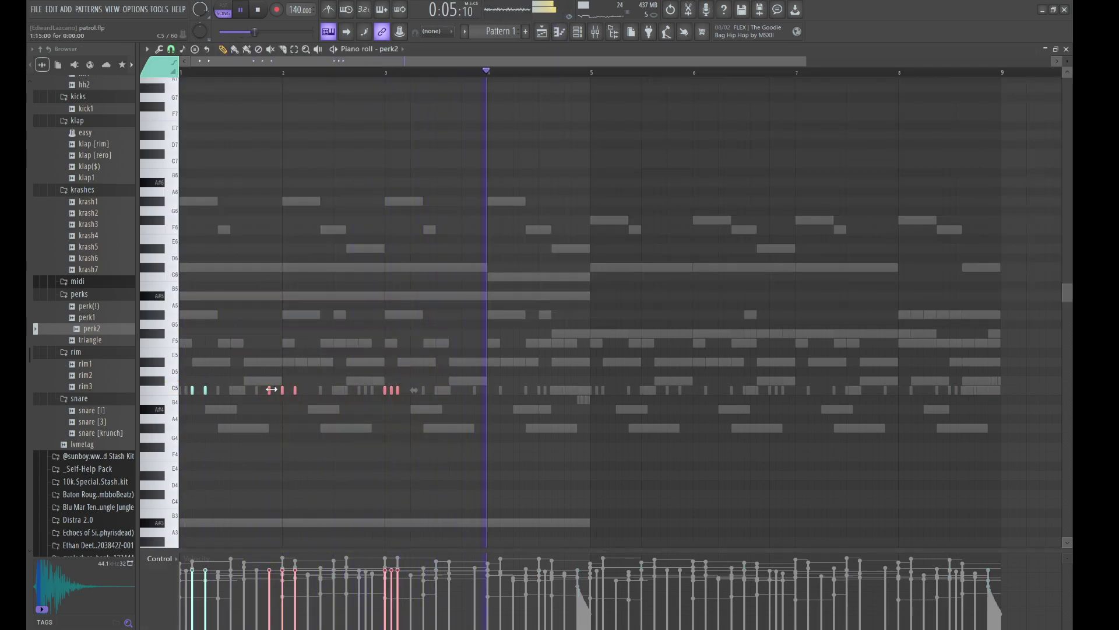
drag(250, 390, 602, 389)
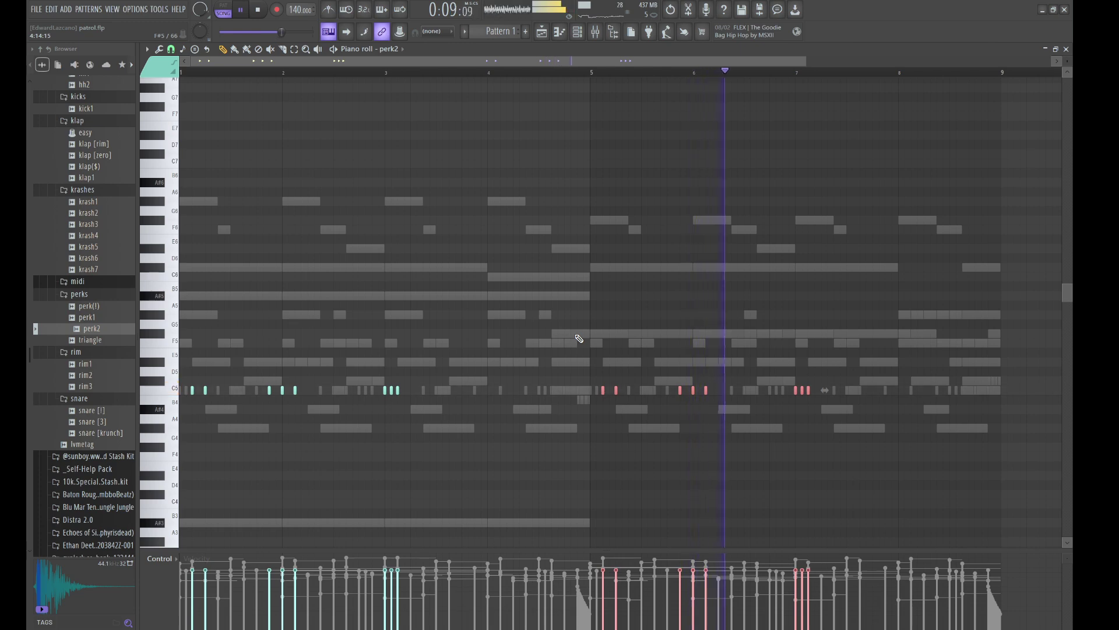
key(ctrl+d)
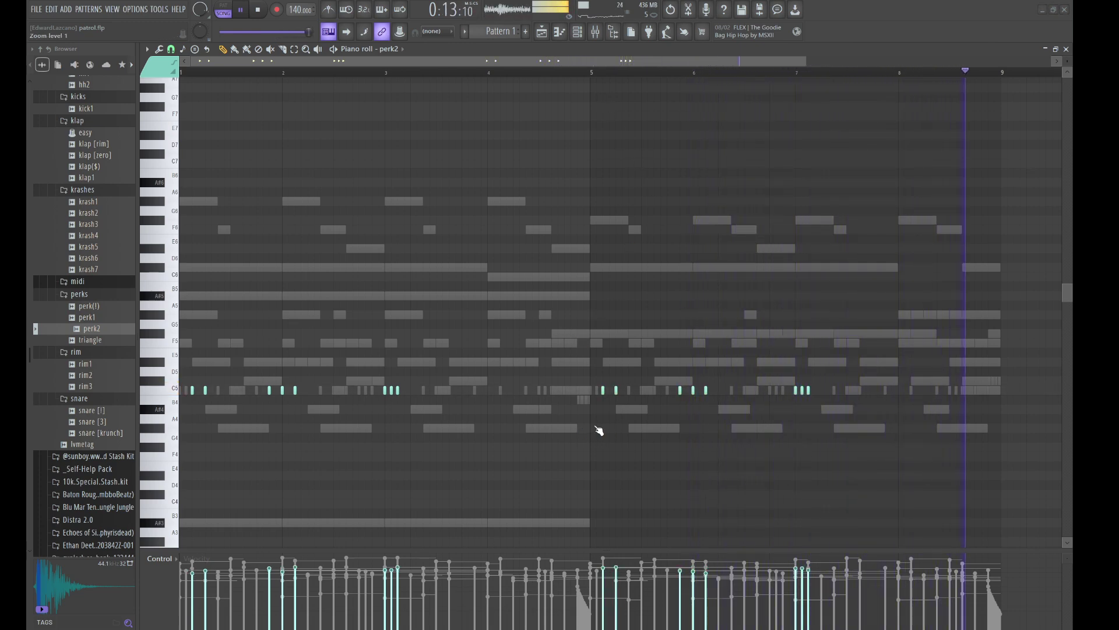
Step: Load the krash6 sample from the krashes folder into a new channel below perk2
click(577, 31)
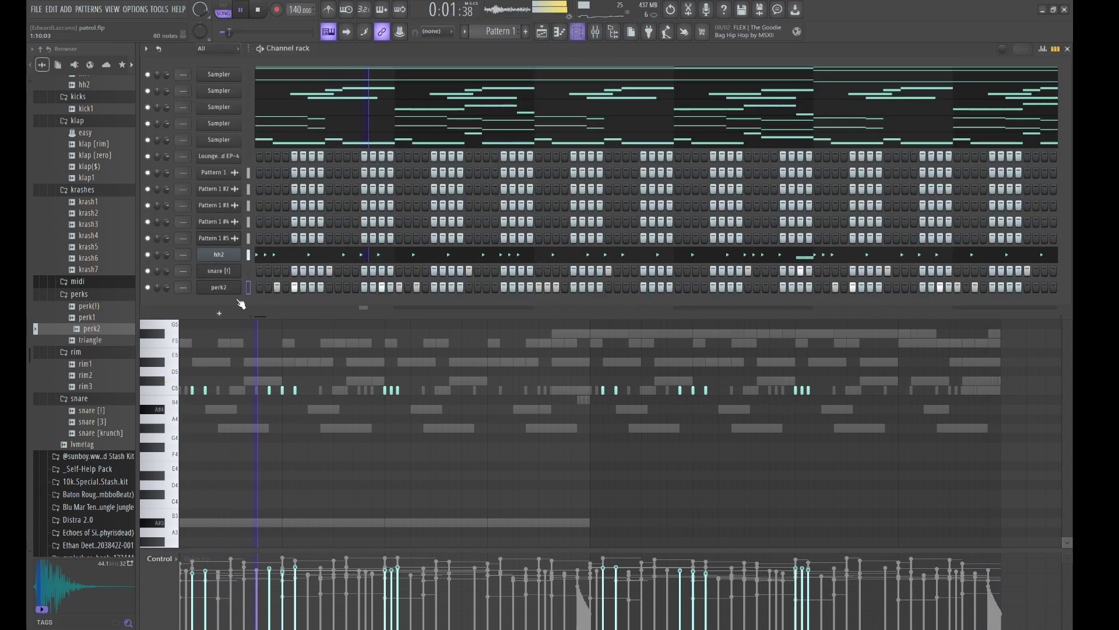
scroll(78, 358, up, 5)
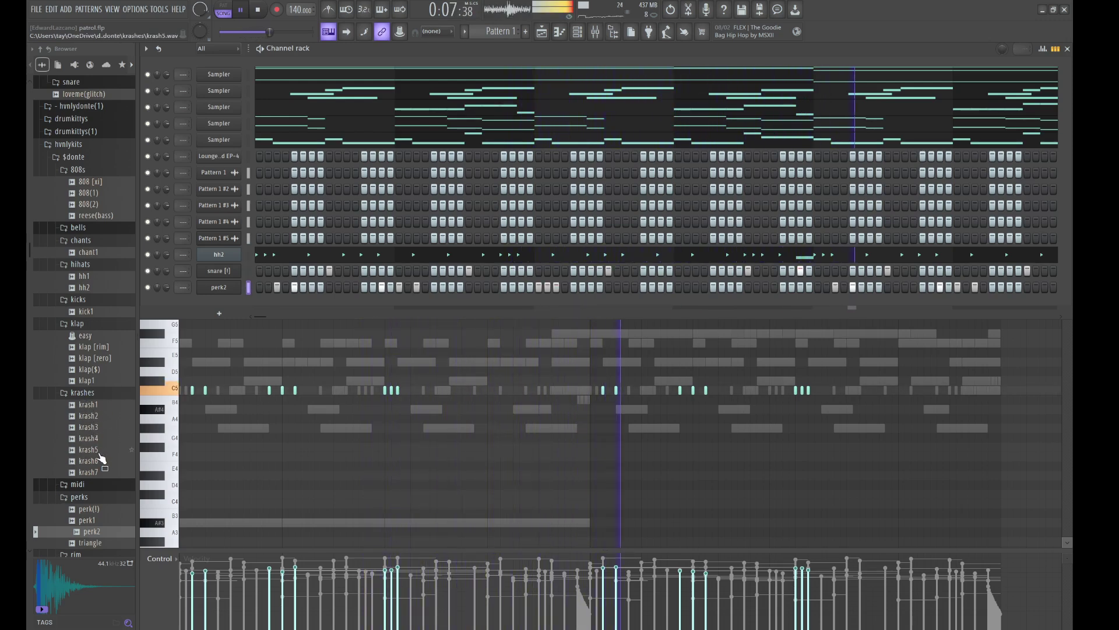
drag(100, 459, 222, 303)
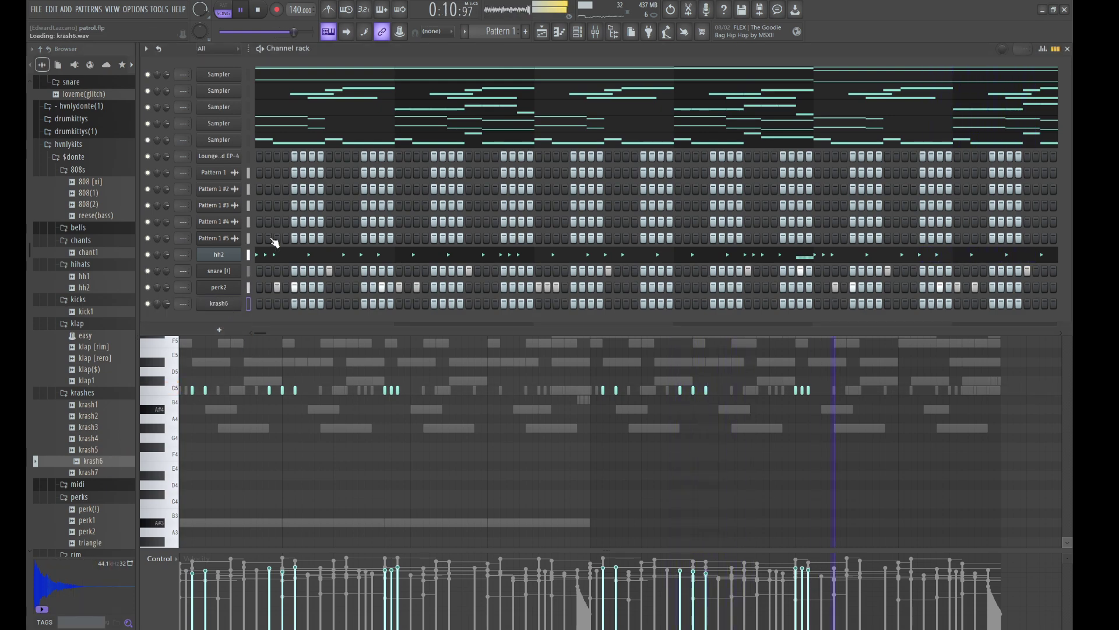
Step: Place krash6 hits on step 1 of bar 1, step 13 of bar 2, steps 1, 5 and 15 of bar 3, and steps 5 and 13 of bar 4
click(342, 76)
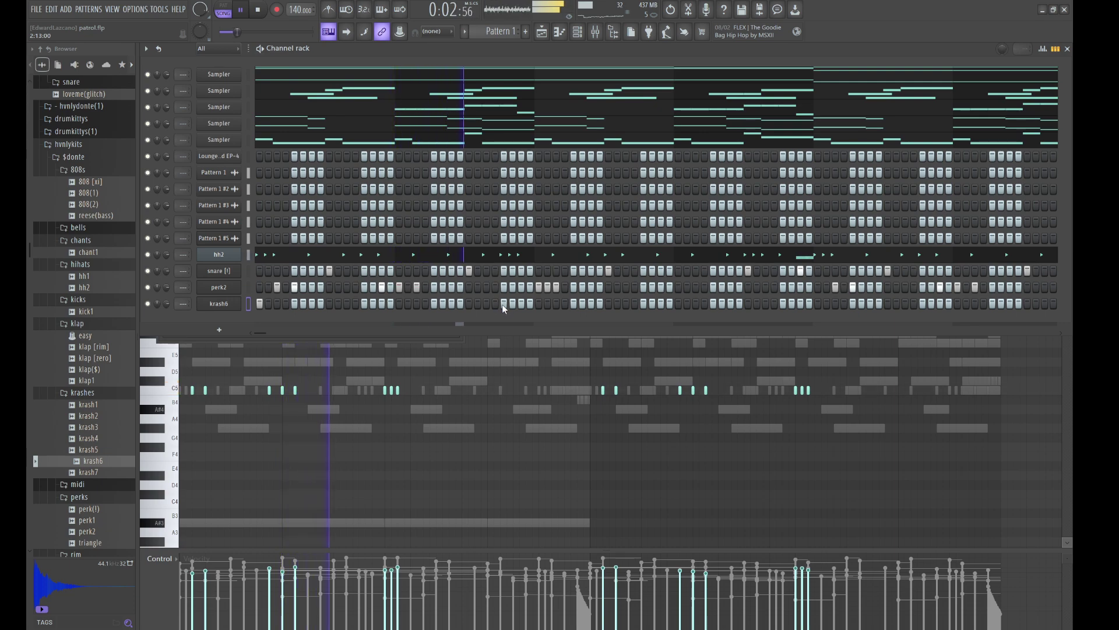
click(539, 304)
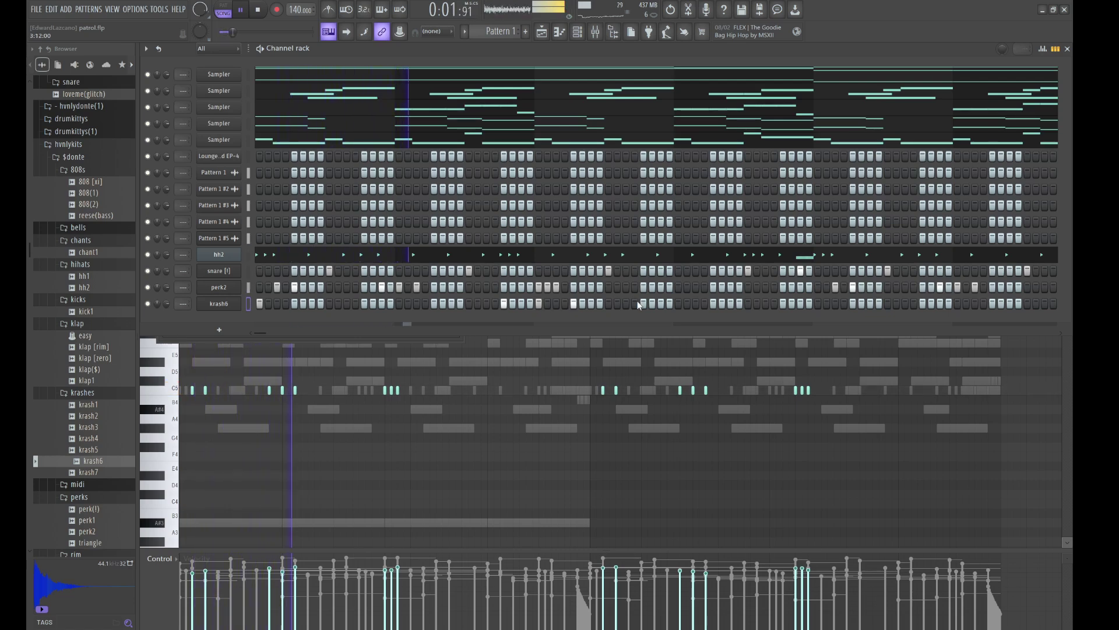
click(660, 304)
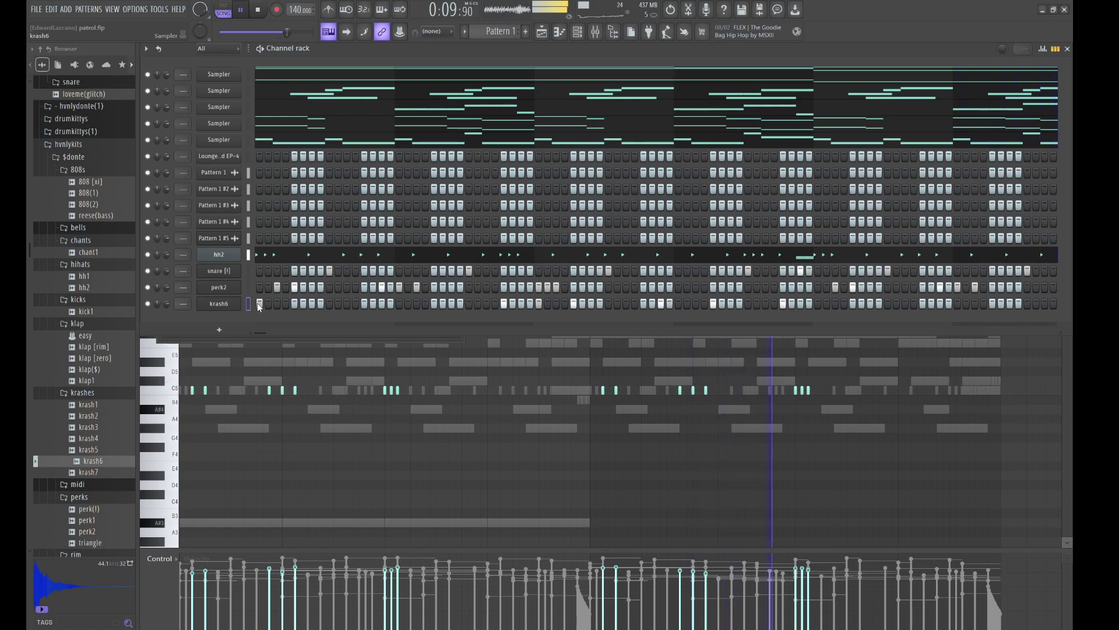
Step: Duplicate the krash6 hits of bars 1 to 4 into bars 5 to 8 in its piano roll
key(F6)
key(ctrl+b)
key(shift+Right)
key(shift+Right)
key(shift+Right)
key(shift+Right)
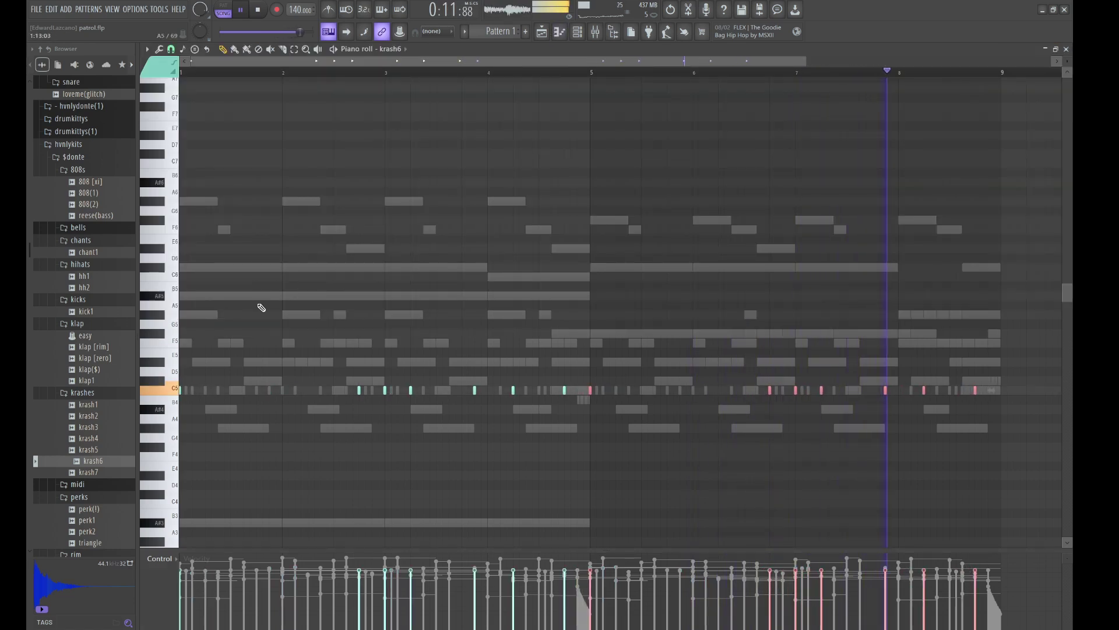
Step: Lower the copied krash6 hits to B4, deselect them and slightly randomize the velocities
key(shift+Down)
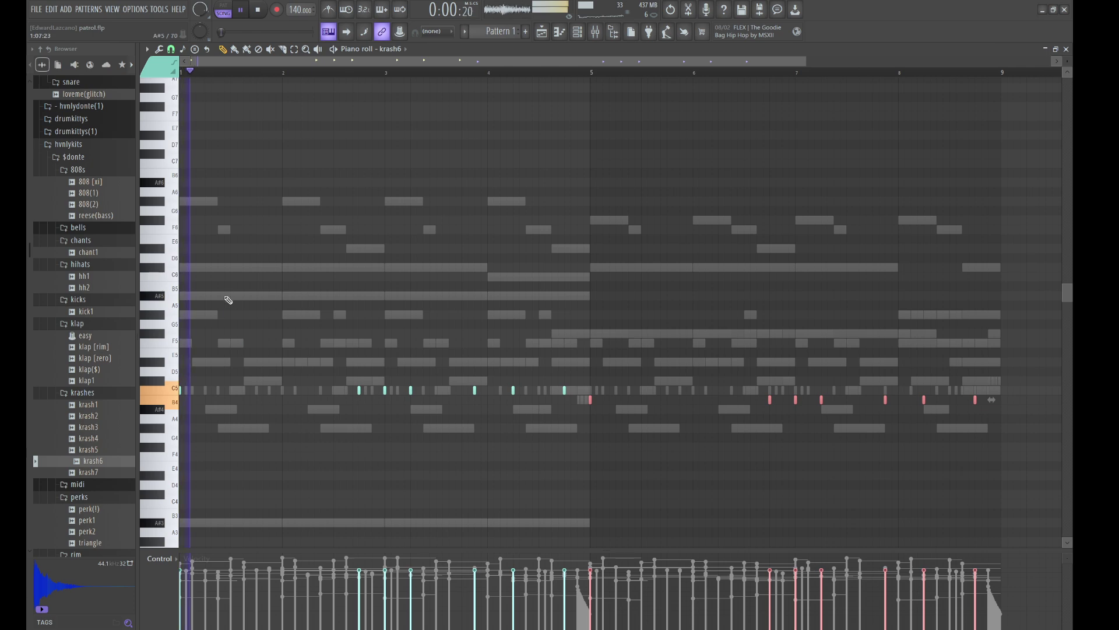
key(ctrl+d)
key(alt+r)
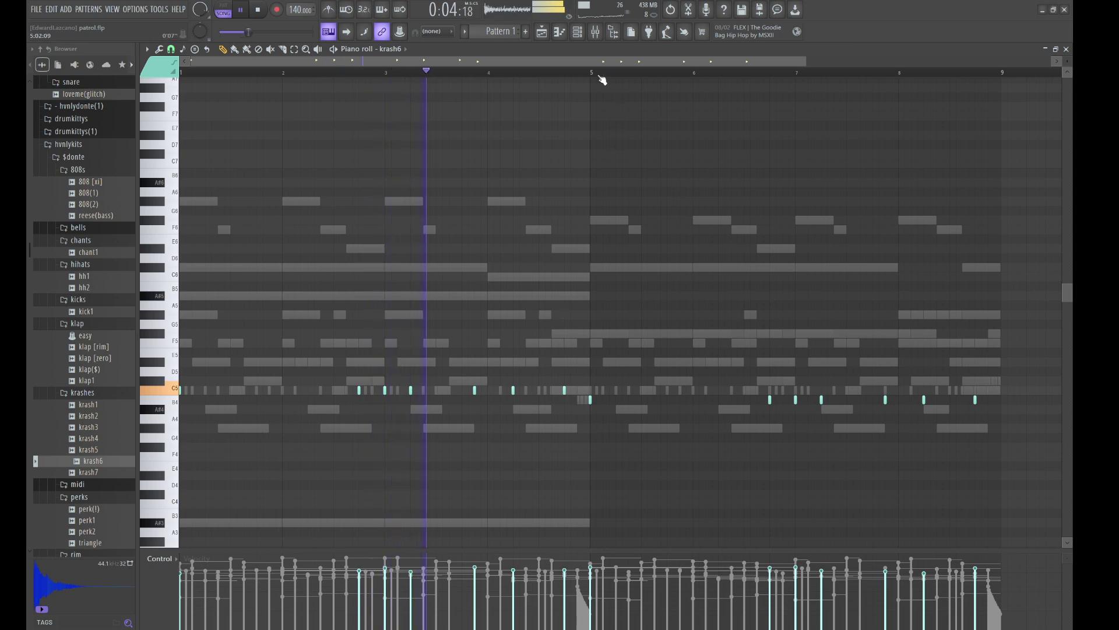
Step: Load the 808 [xi] sample from the 808s folder into a new channel directly above hh2
click(580, 35)
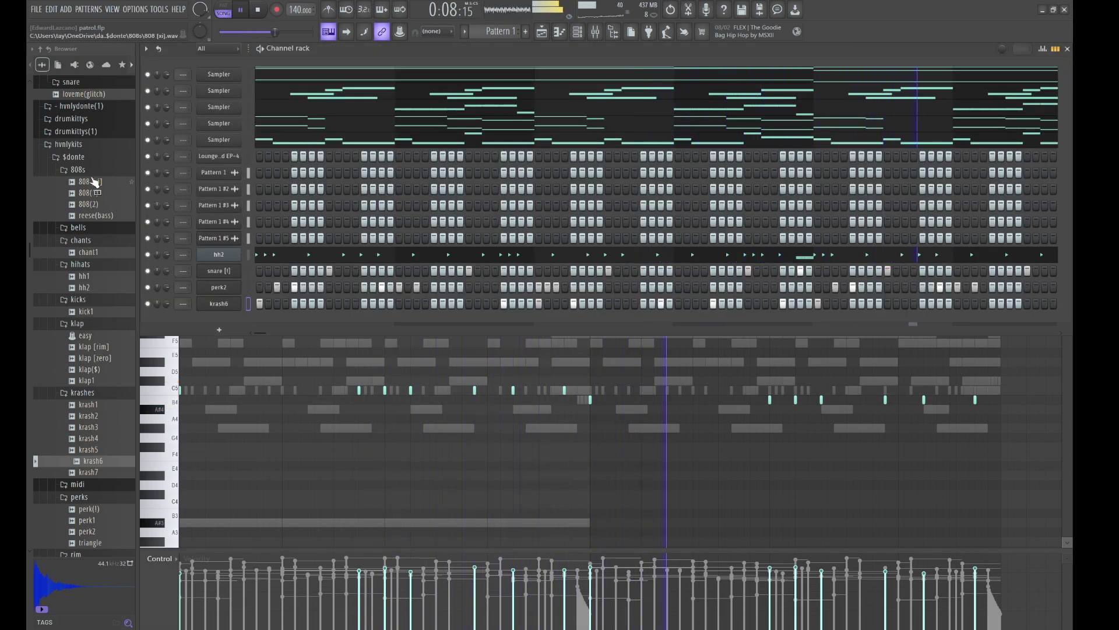
drag(93, 182, 228, 254)
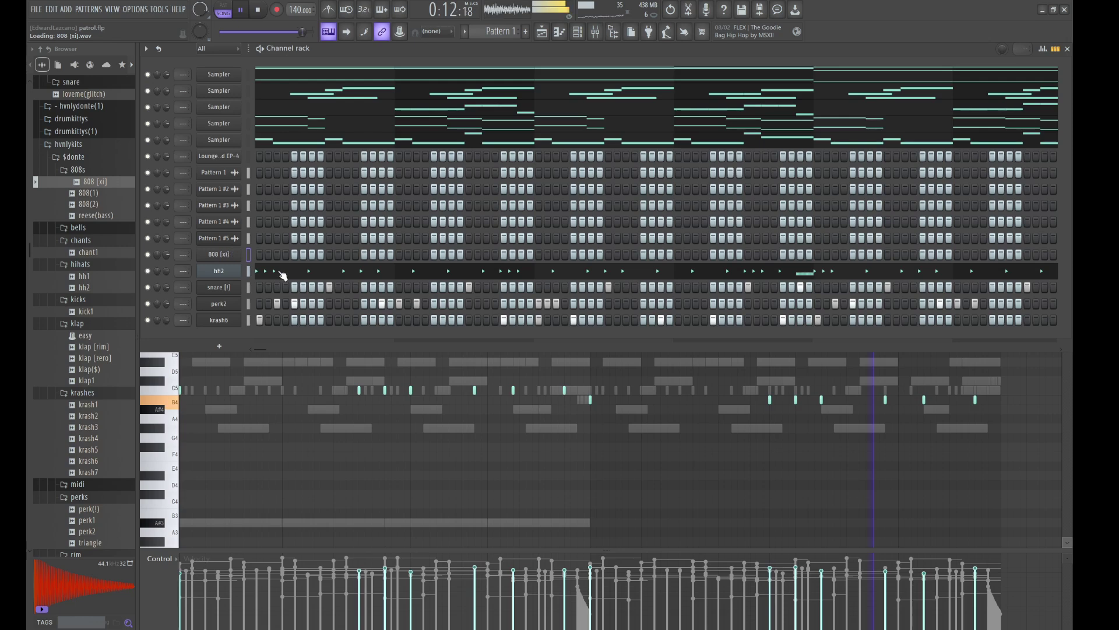
Step: Shape the 808 [xi] volume envelope with no attack, maximum hold and 0% sustain, and make the sample cut itself
click(209, 131)
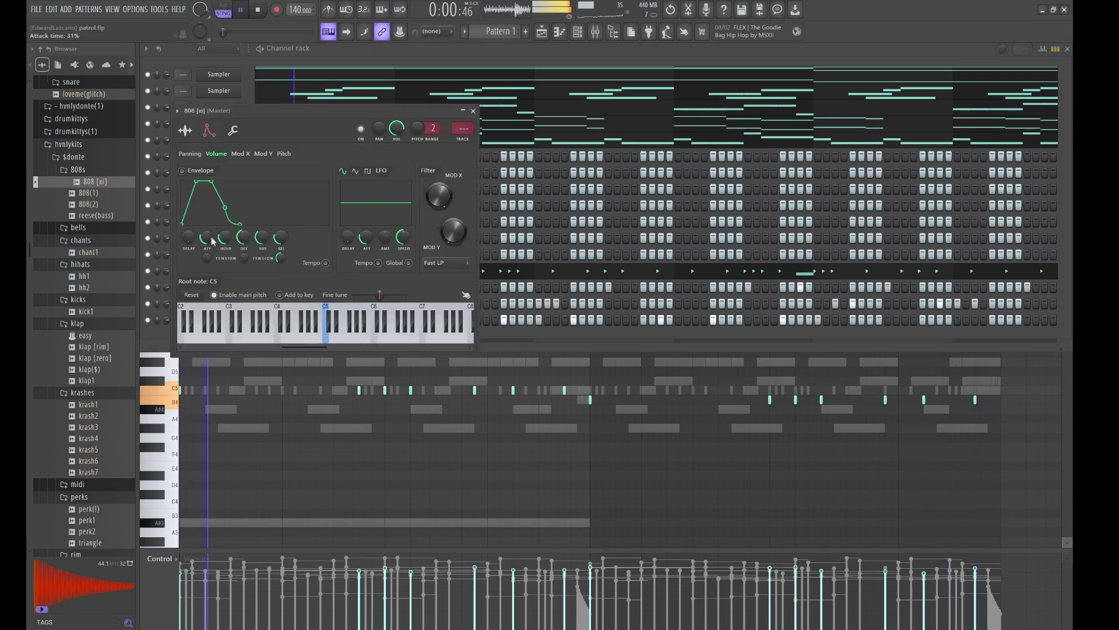
drag(209, 237, 225, 198)
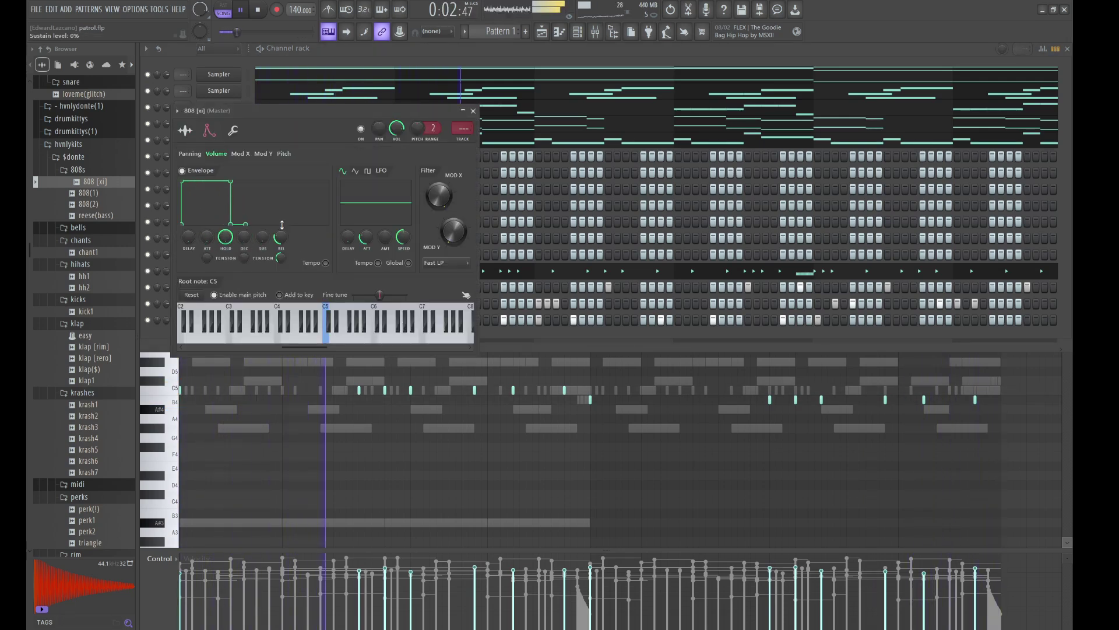
click(233, 130)
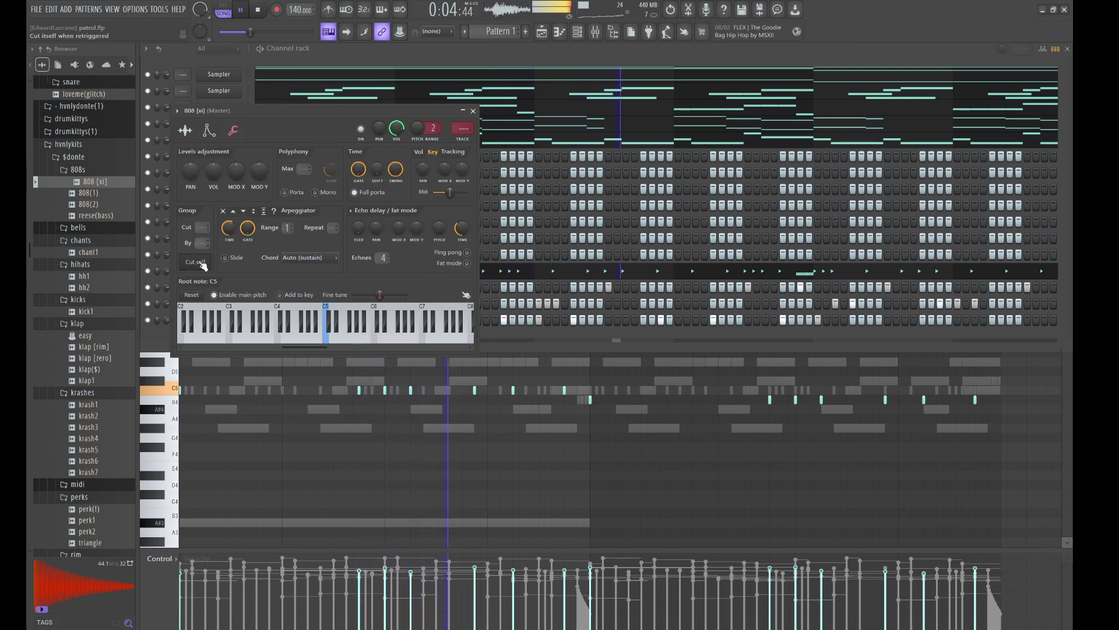
key(Escape)
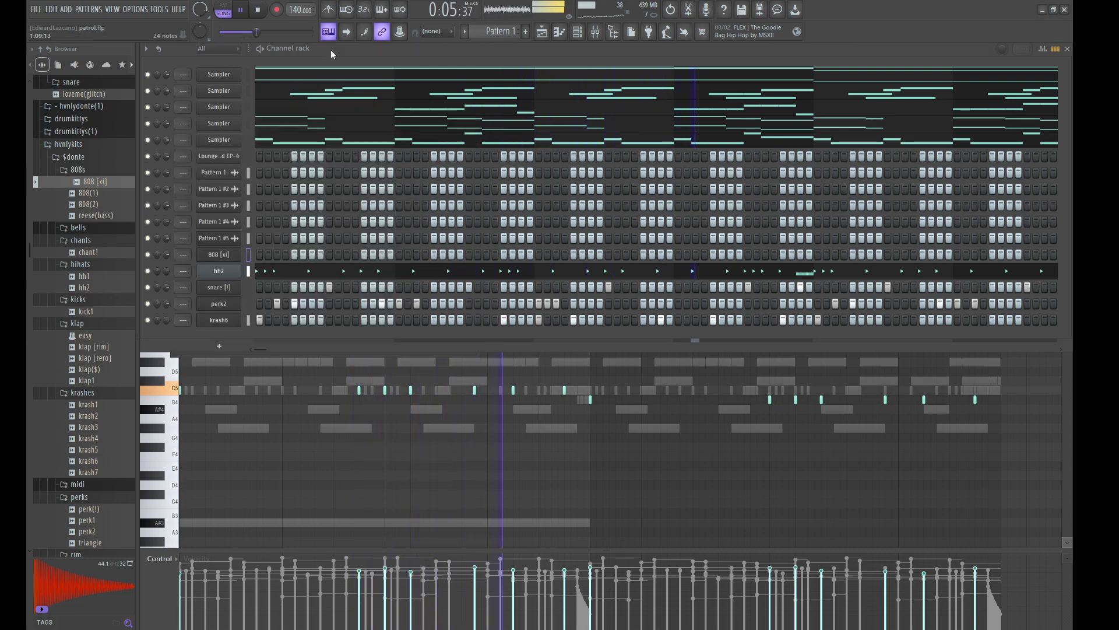
Step: Place a syncopated pattern of 808 [xi] hits across bars 1 to 6 in the step sequencer, starting on steps 1 and 11 of bar 1
click(260, 255)
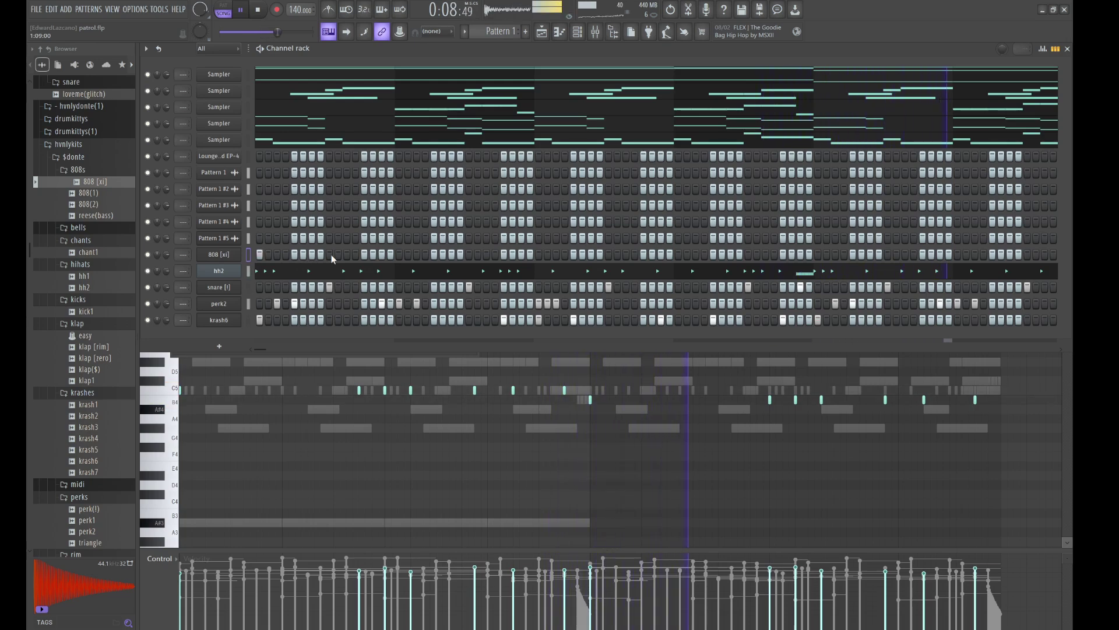
click(347, 255)
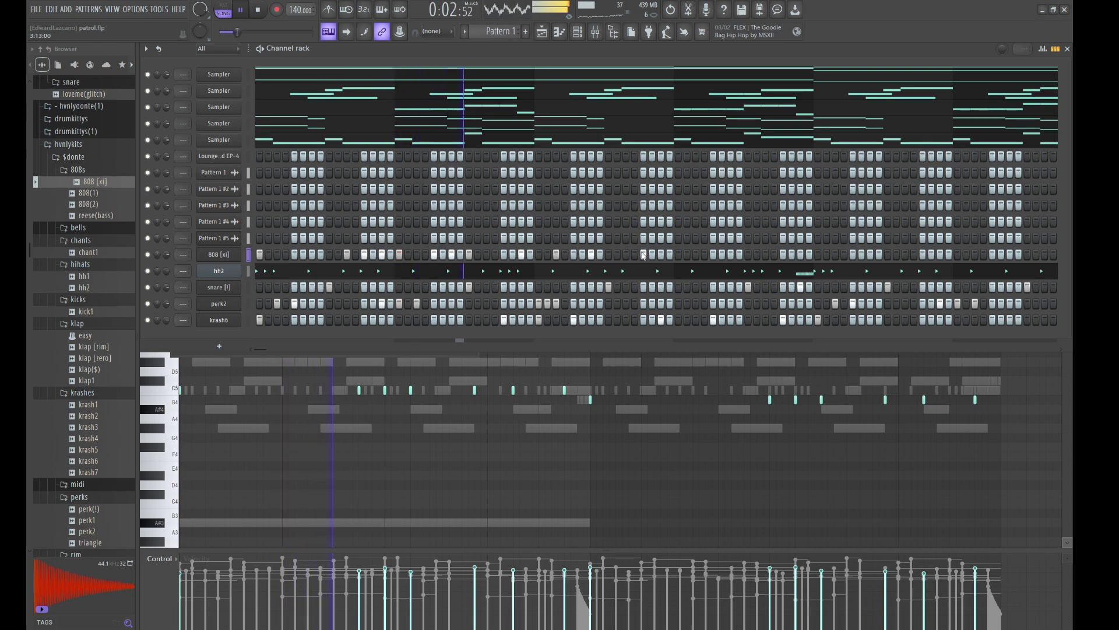
click(677, 256)
click(713, 257)
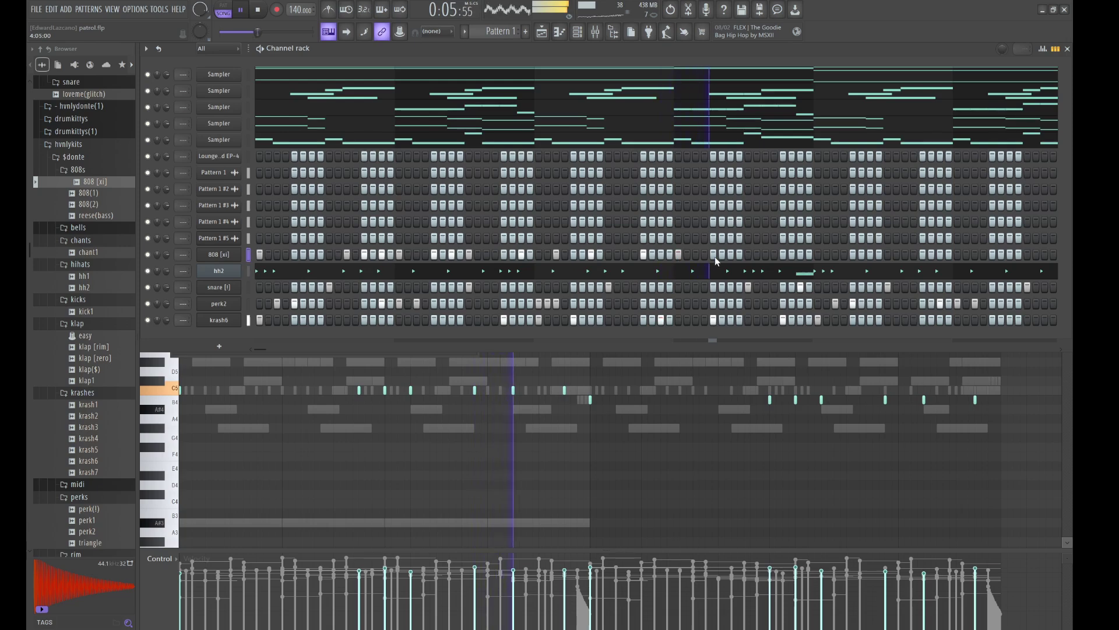
click(748, 254)
click(766, 255)
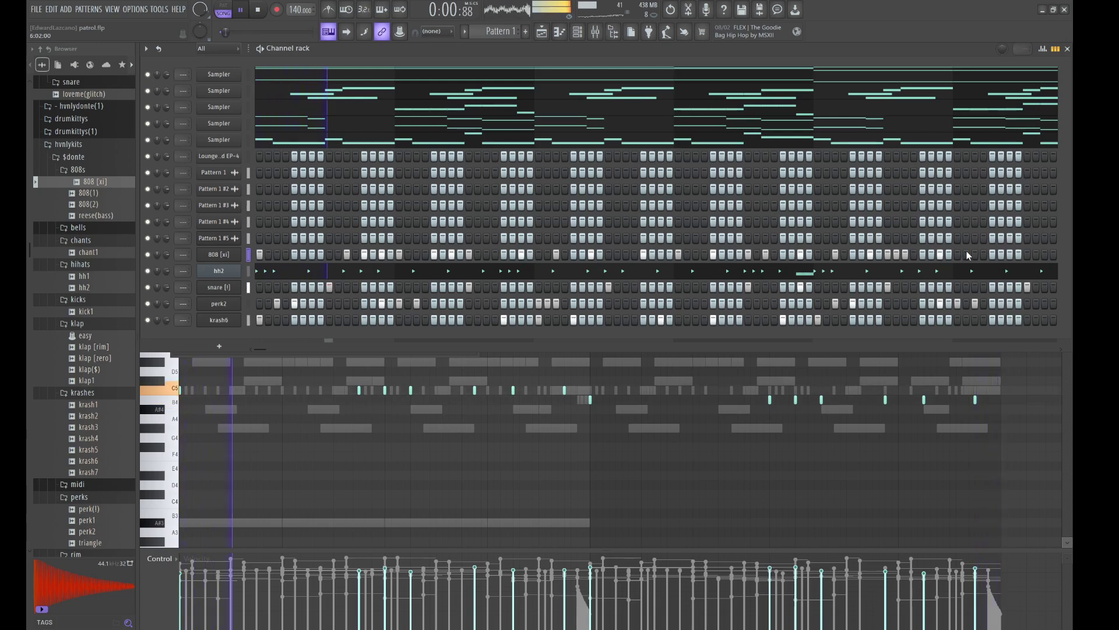
click(1001, 255)
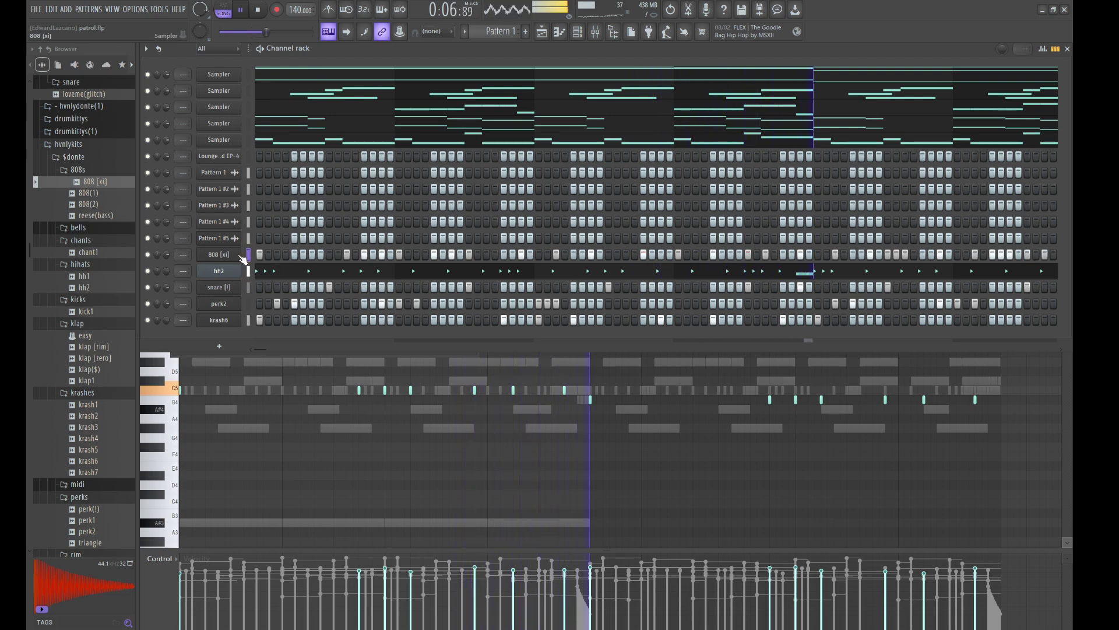
Step: Continue the 808 [xi] hits on C5 in the piano roll from late bar 6 to the end of bar 8
key(F7)
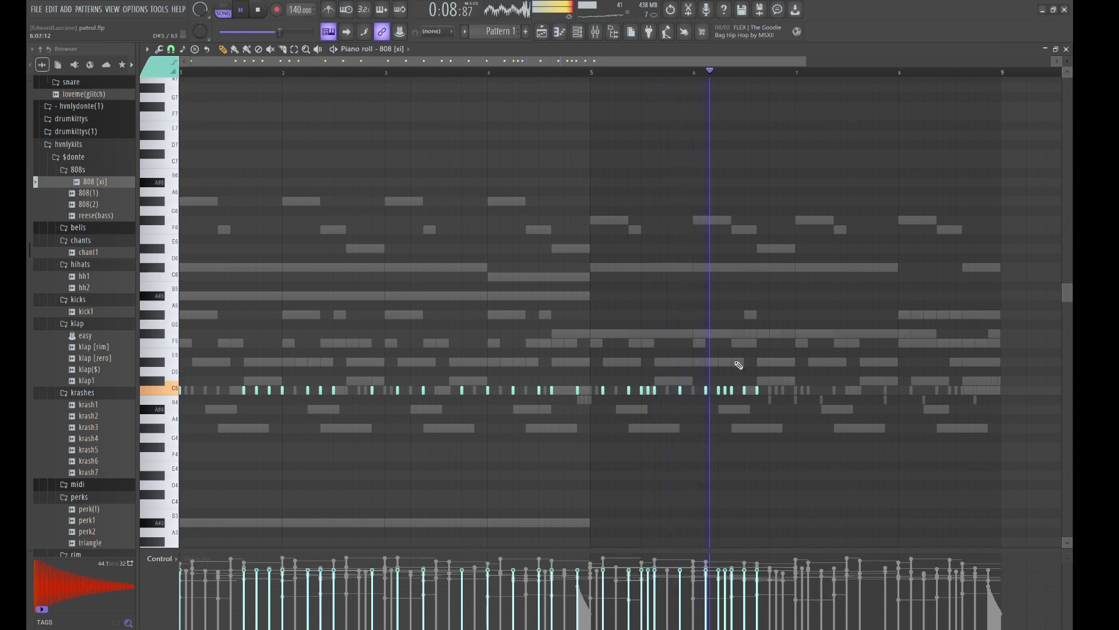
click(770, 392)
click(783, 392)
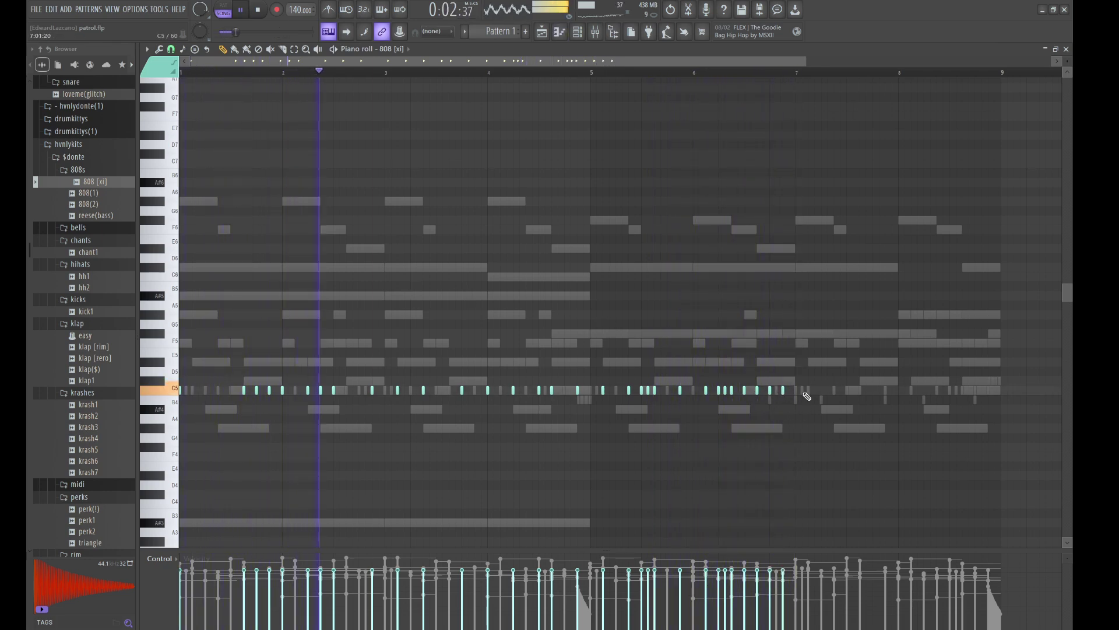
click(809, 390)
click(834, 390)
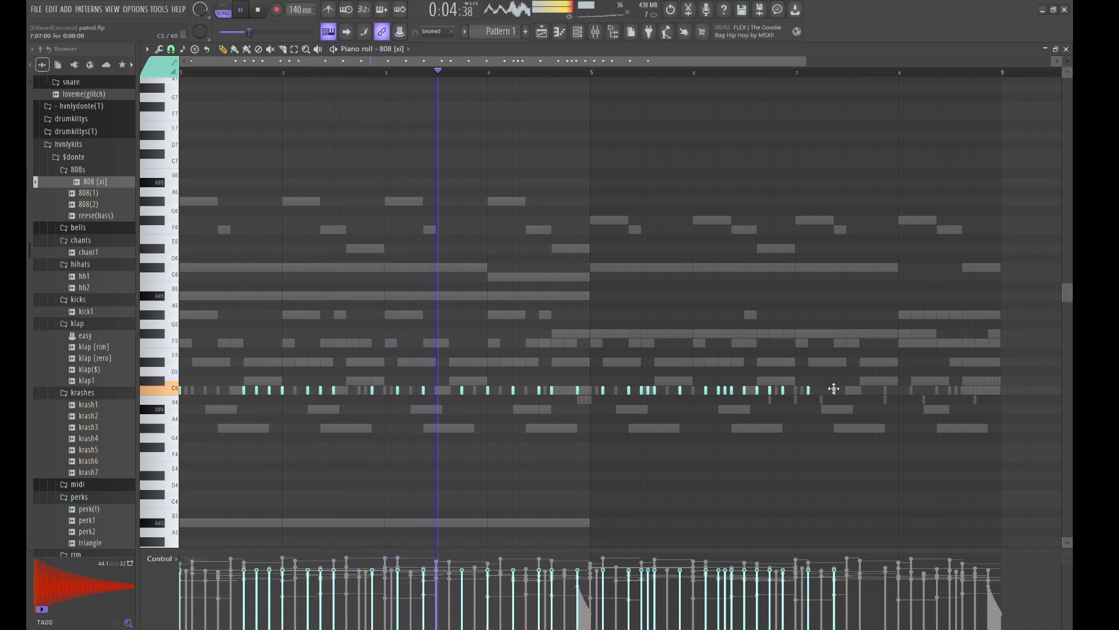
click(854, 395)
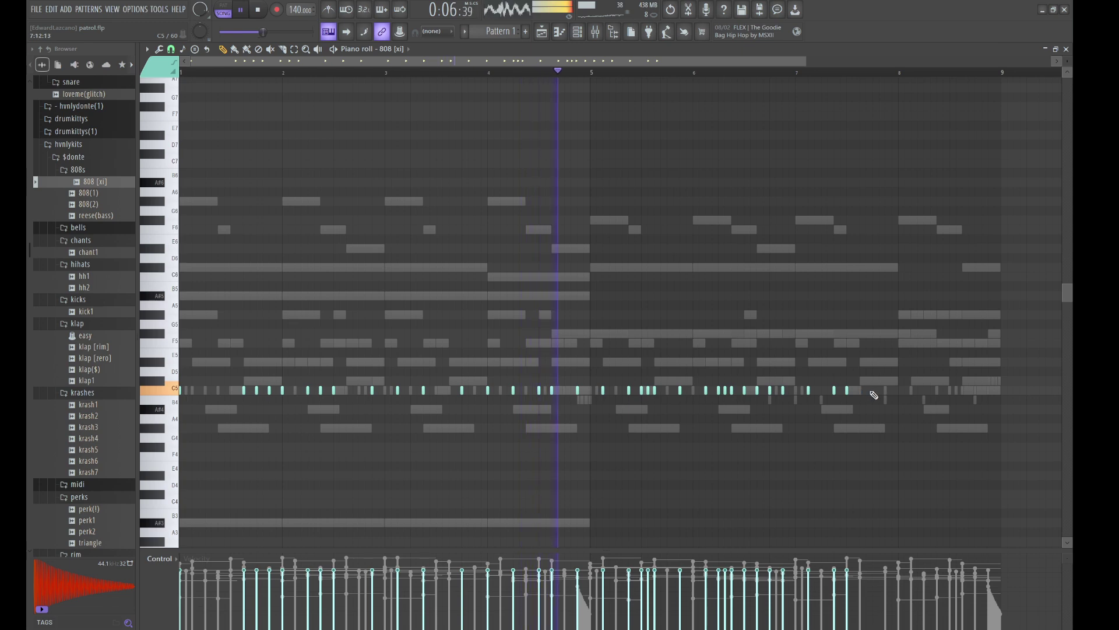
click(885, 390)
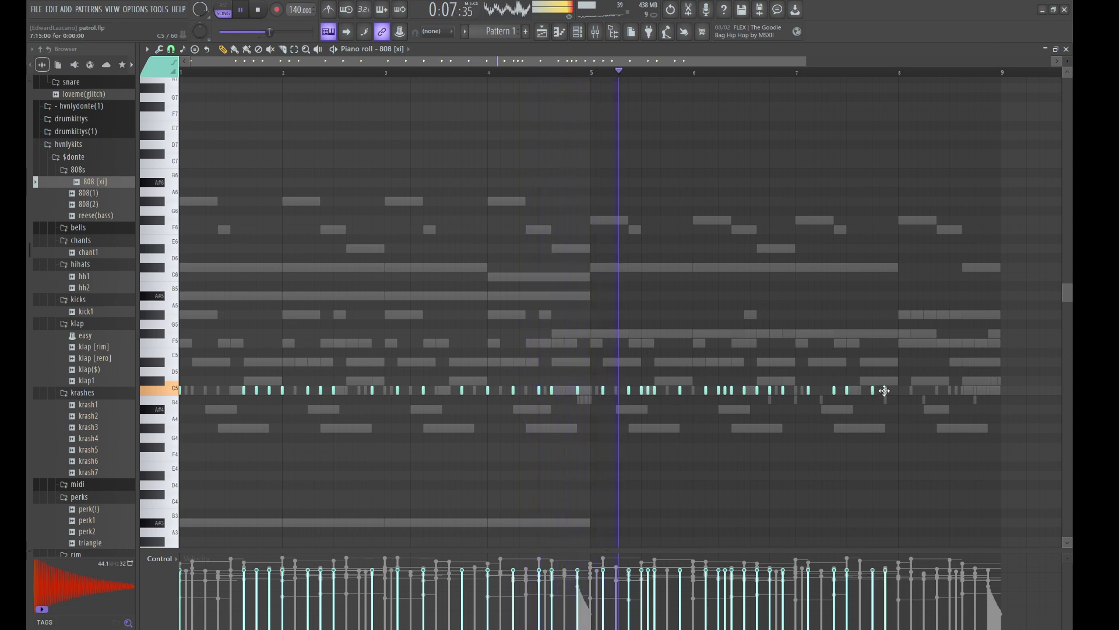
click(924, 389)
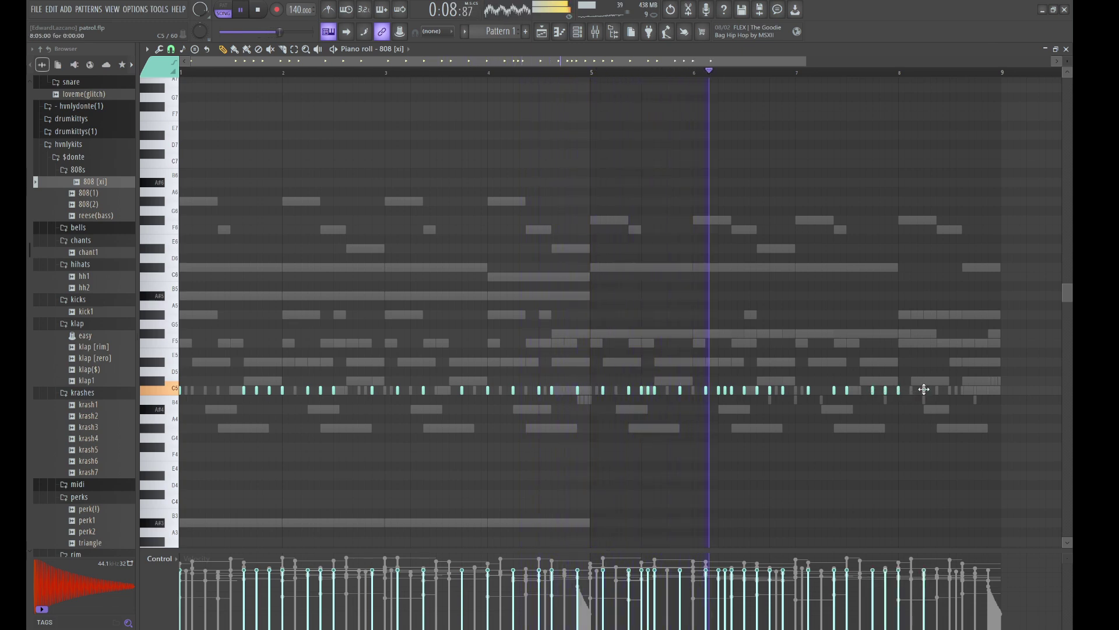
click(962, 390)
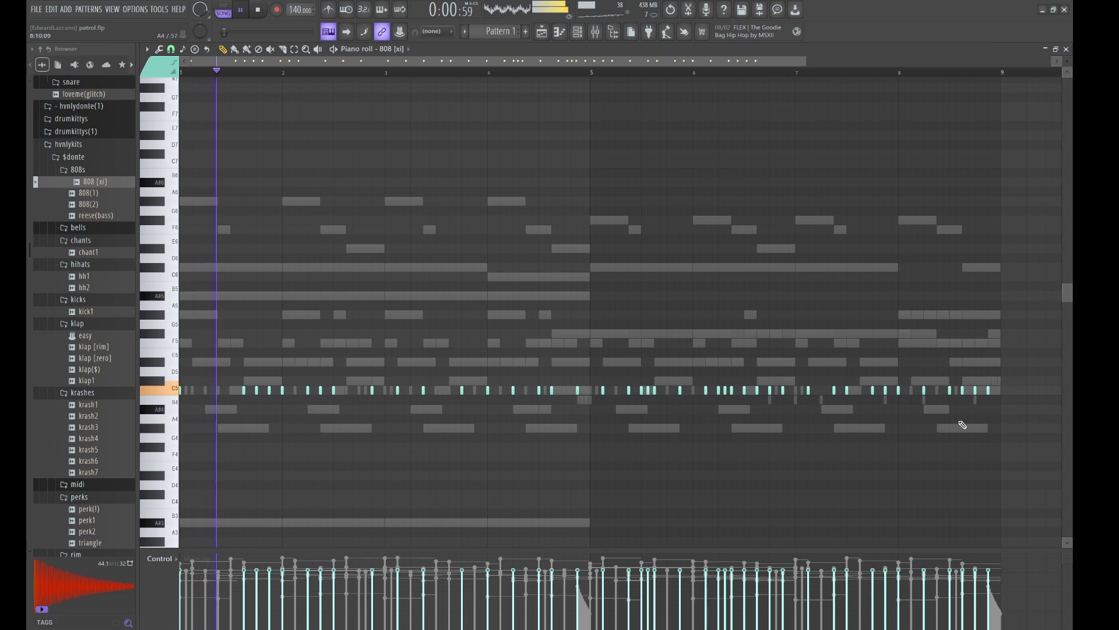
Step: Lengthen all 808 [xi] notes so each sustains until the following one, filling bars 1 to 8
key(ctrl+l)
drag(1018, 452, 182, 338)
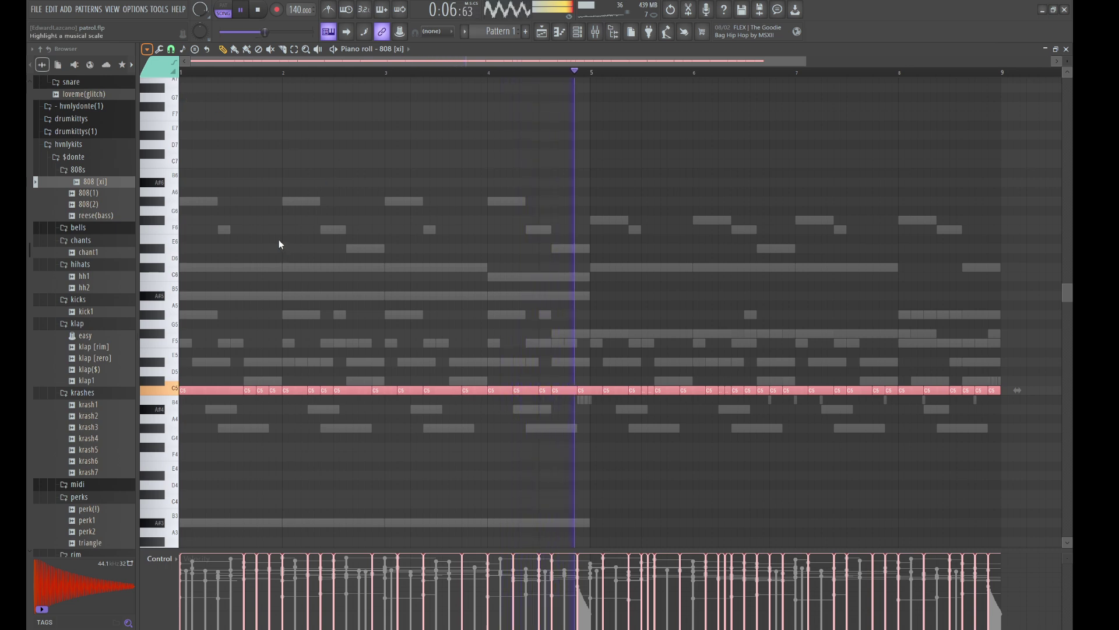
key(ctrl+d)
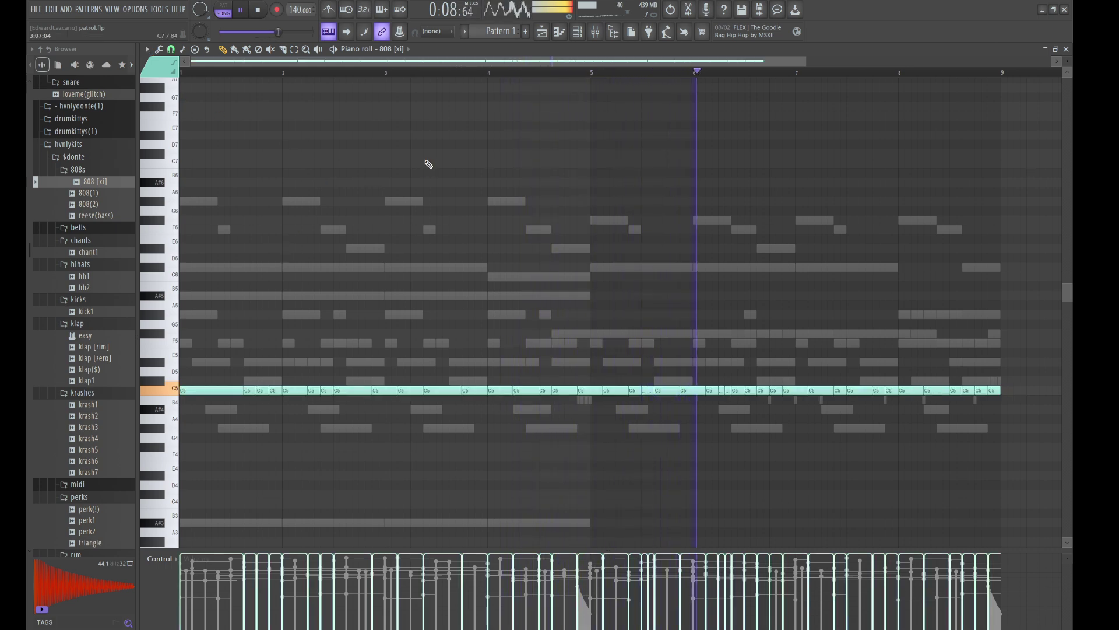
Step: Transpose all 808 [xi] notes to A#5, and raise those starting in the first four bars to C#6
key(shift+Down)
key(shift+Down)
key(ctrl+Up)
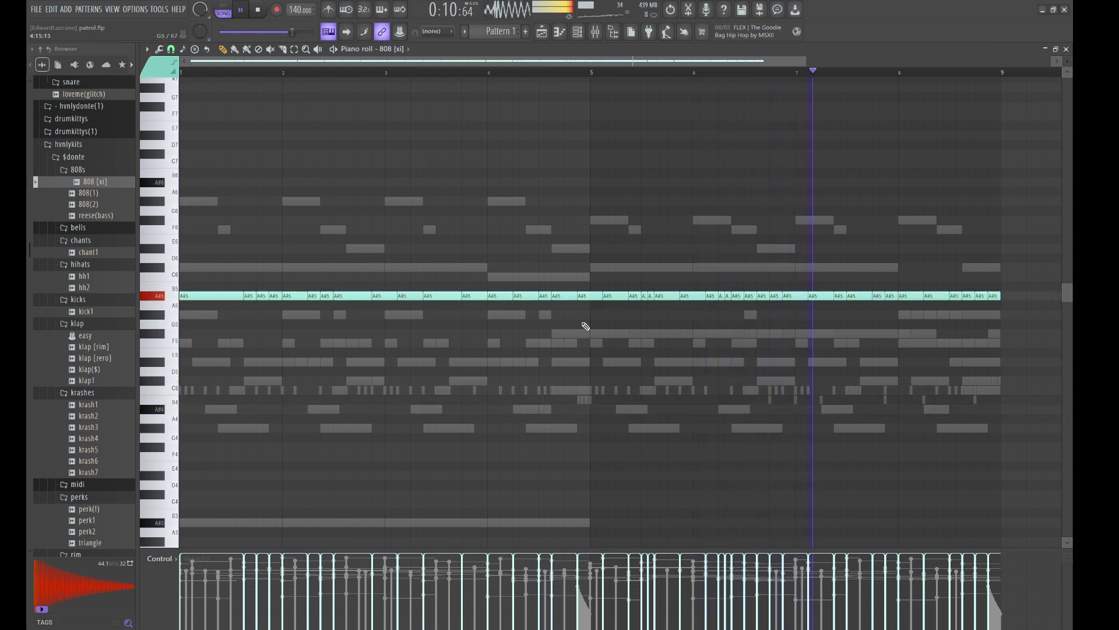
drag(600, 329, 181, 198)
key(shift+Up)
key(shift+Up)
key(shift+Up)
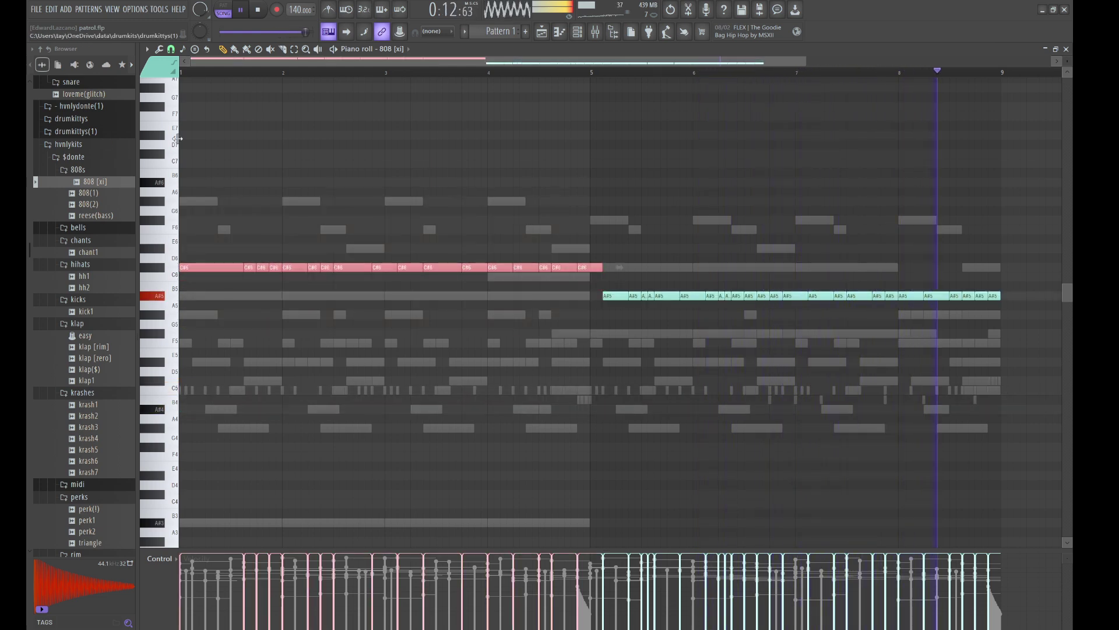
key(ctrl+d)
Step: Set the root note of the 808 [xi] channel to A#5 and close its channel settings
click(577, 35)
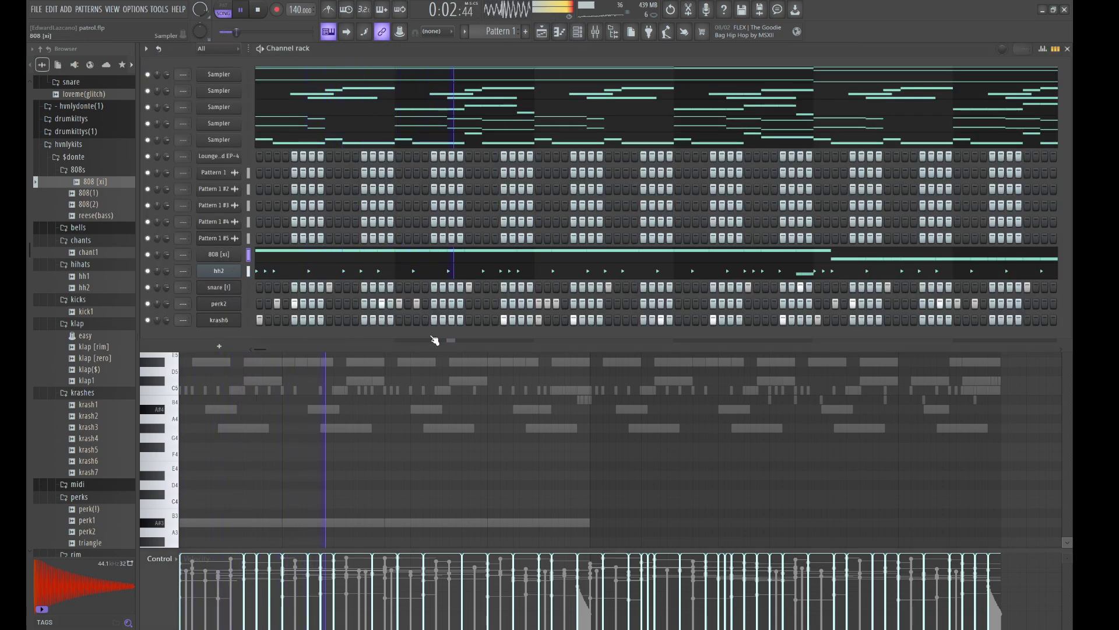
right_click(413, 324)
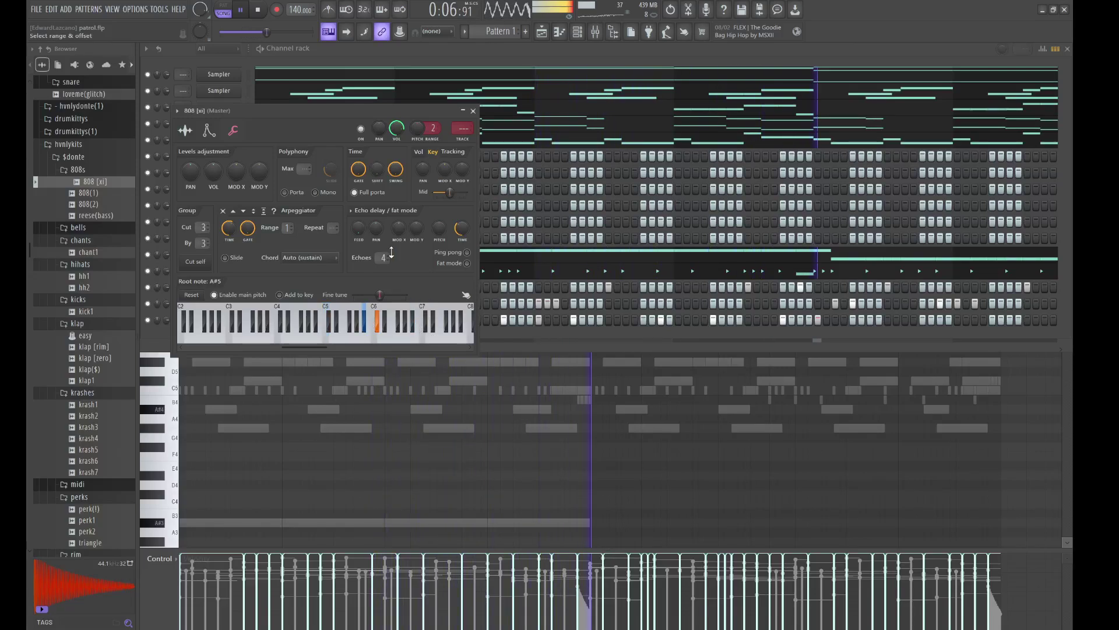
click(437, 62)
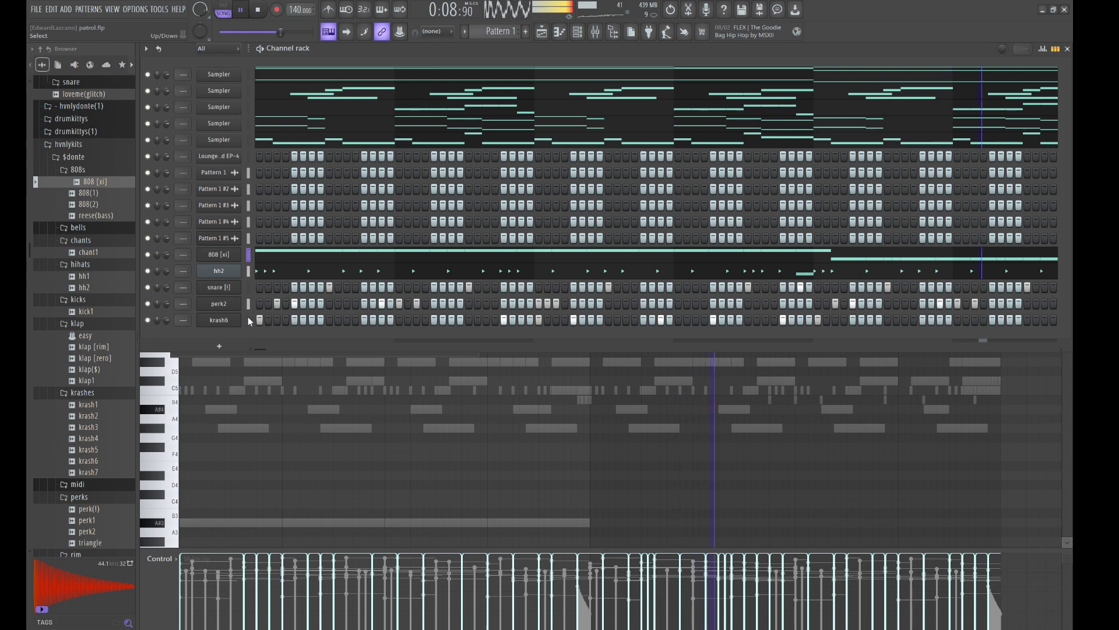
drag(248, 318, 249, 276)
click(248, 431)
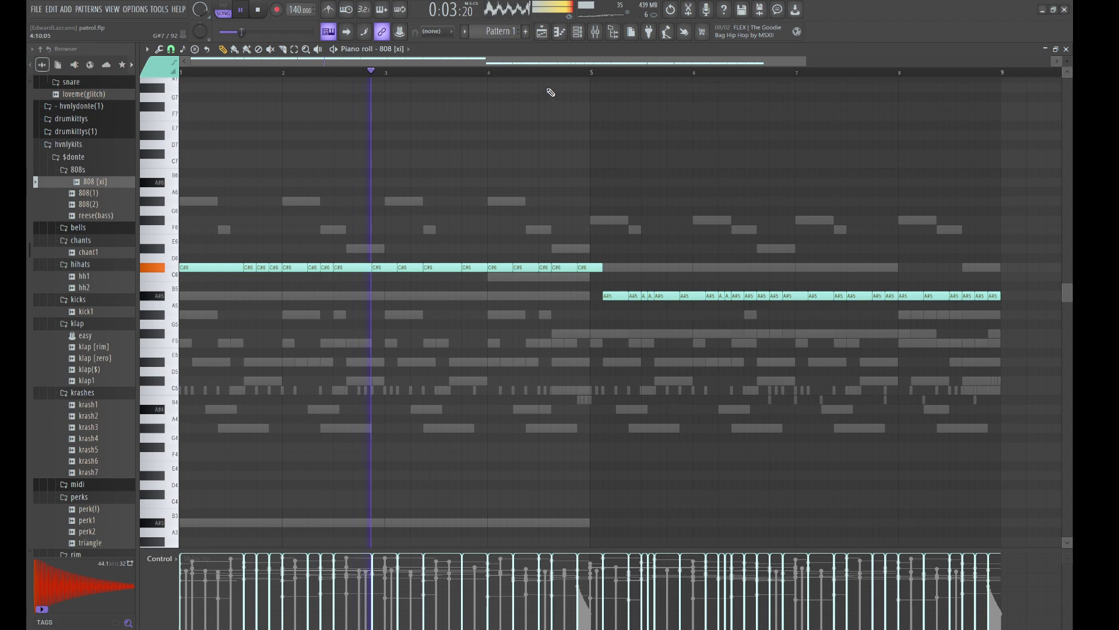
key(F6)
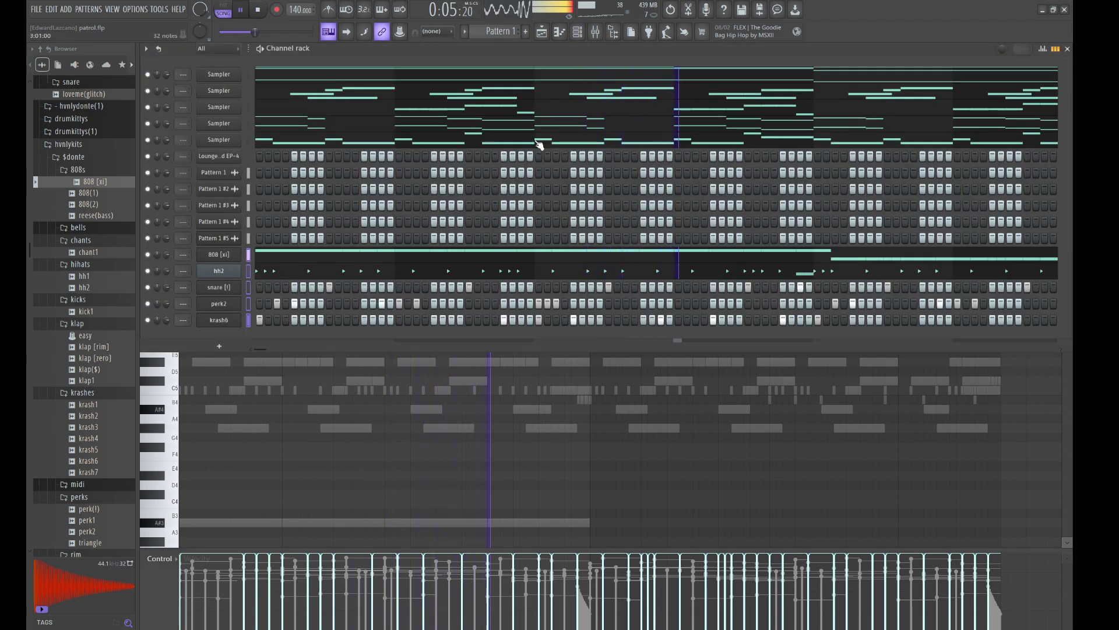
Step: Assign the five rendered Pattern 1 channels to mixer inserts 1 to 5 and route those inserts into insert 6
key(F9)
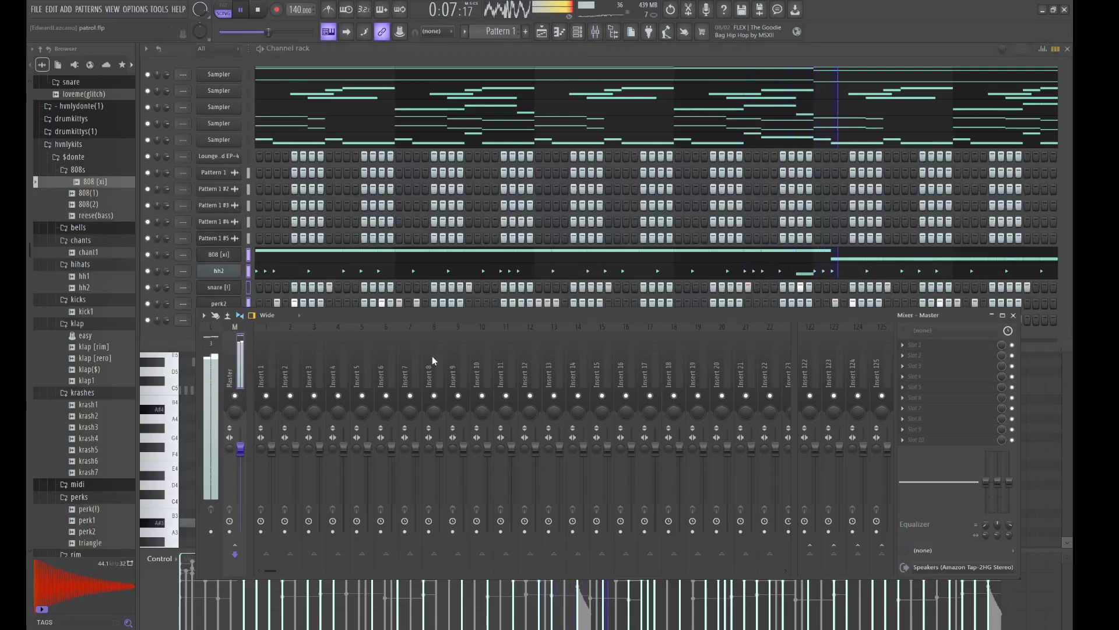
drag(250, 174, 246, 234)
click(262, 380)
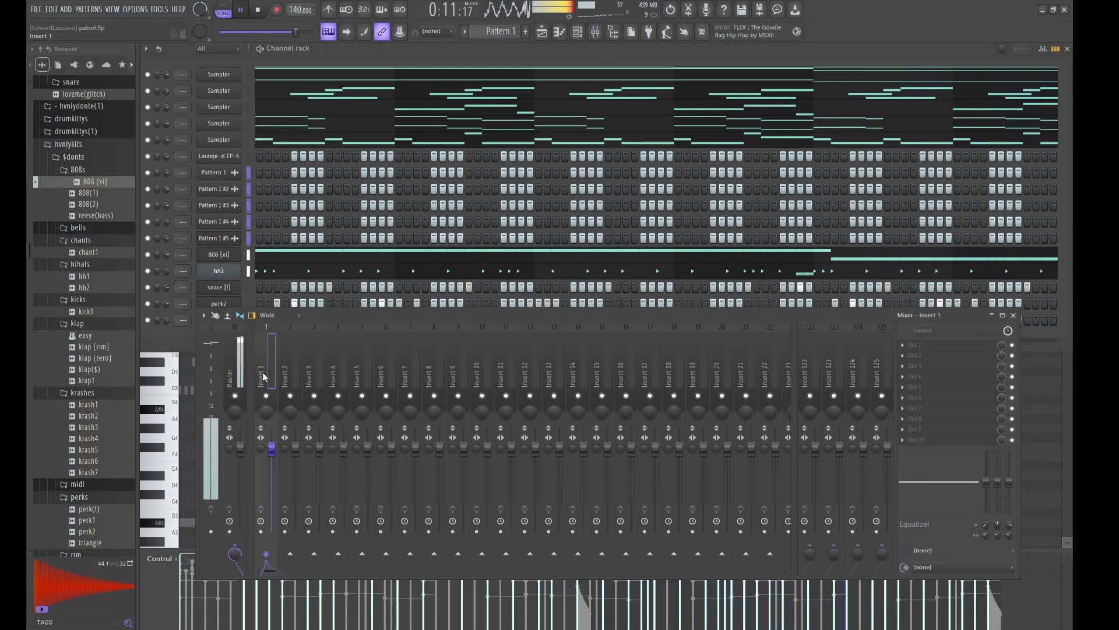
key(ctrl+l)
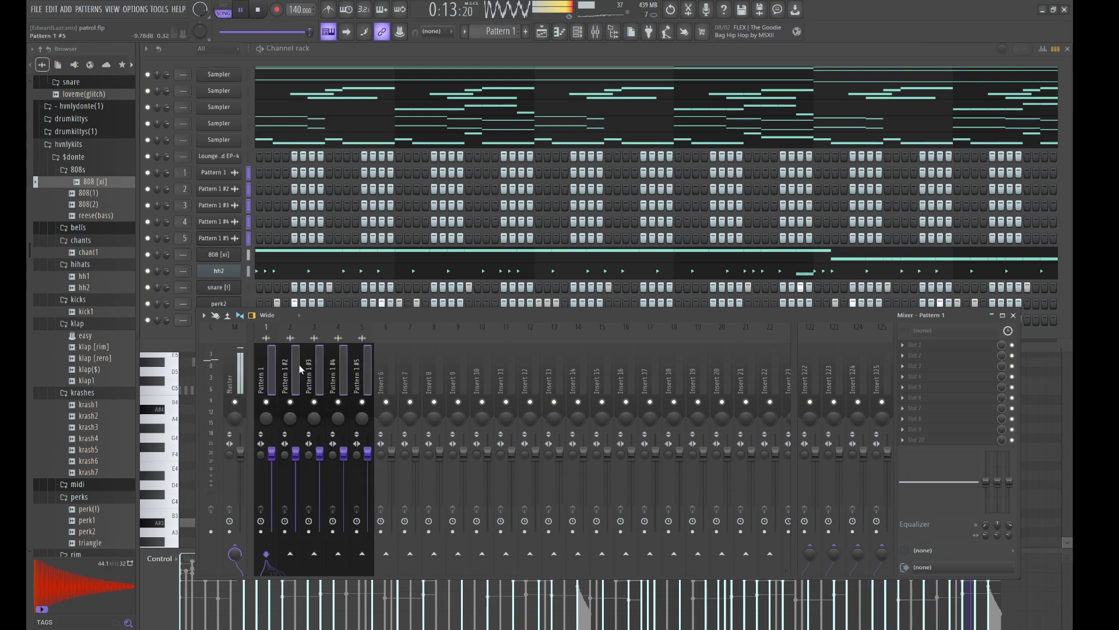
click(384, 379)
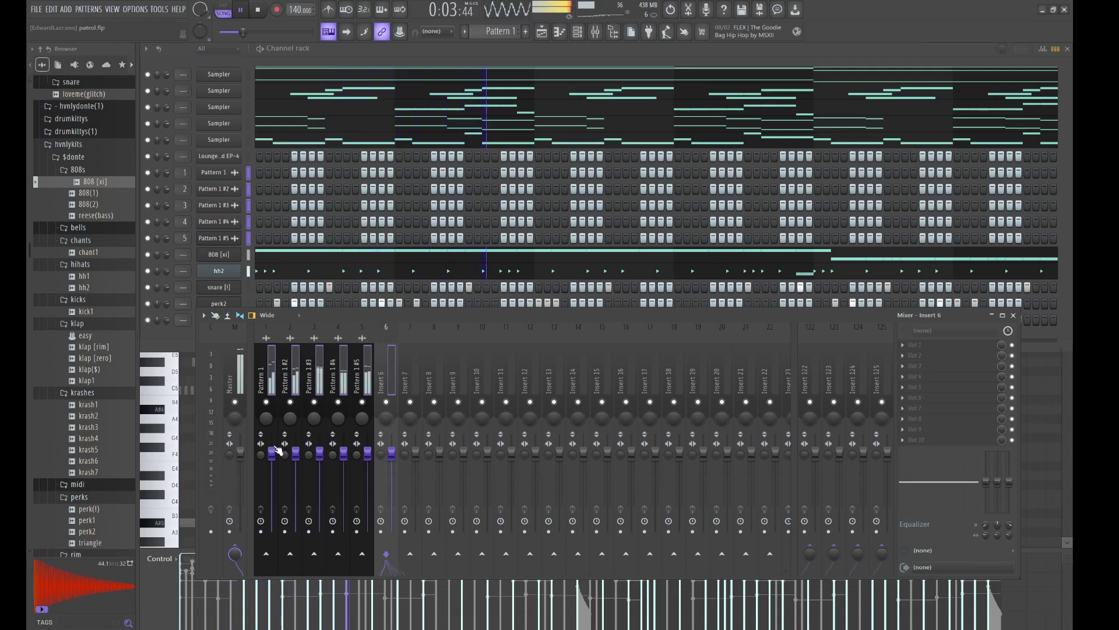
Step: Assign the 808 [xi], hh2, snare, perk2 and krash6 channels to mixer inserts 10 to 14 and route them into insert 9
click(328, 52)
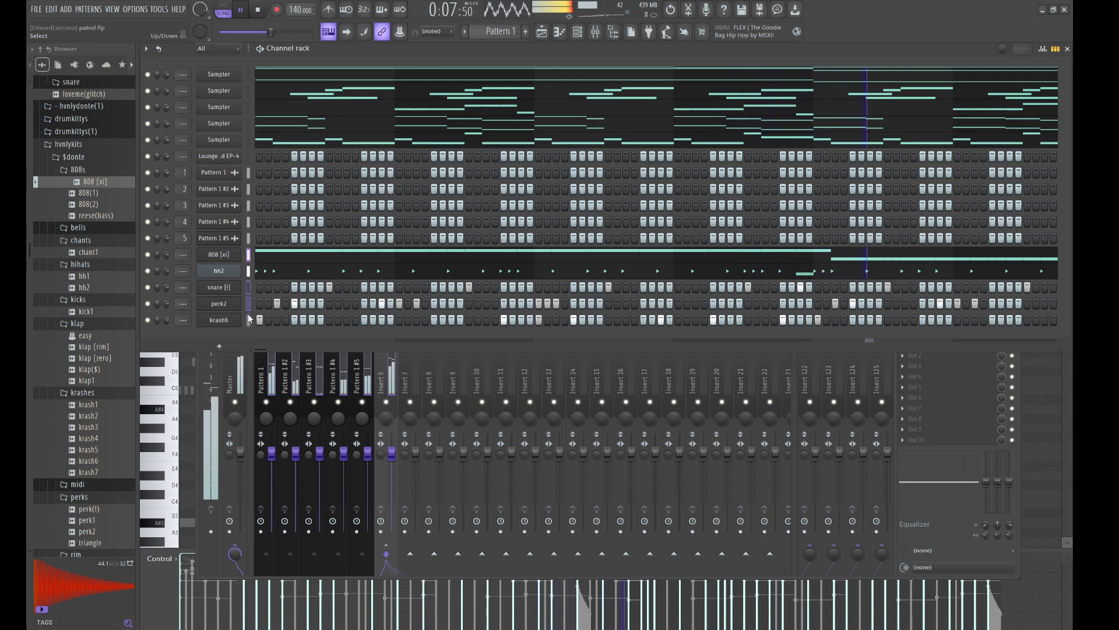
click(473, 385)
key(ctrl+shift+l)
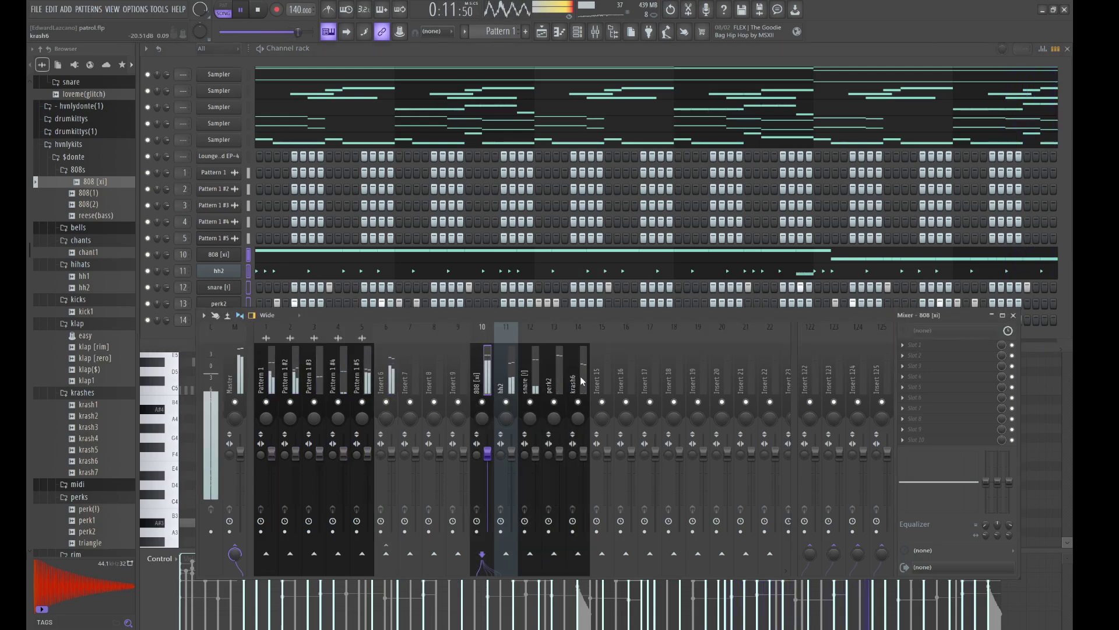
click(459, 363)
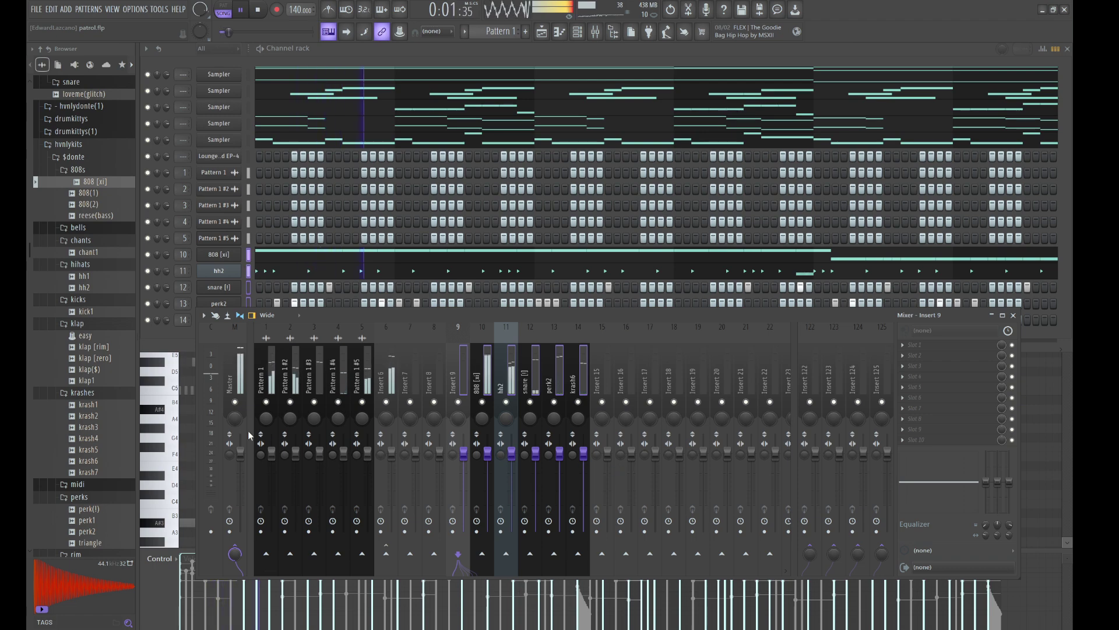
Step: Load a Fruity soft clipper into effect slot 4 of the Master track
click(229, 373)
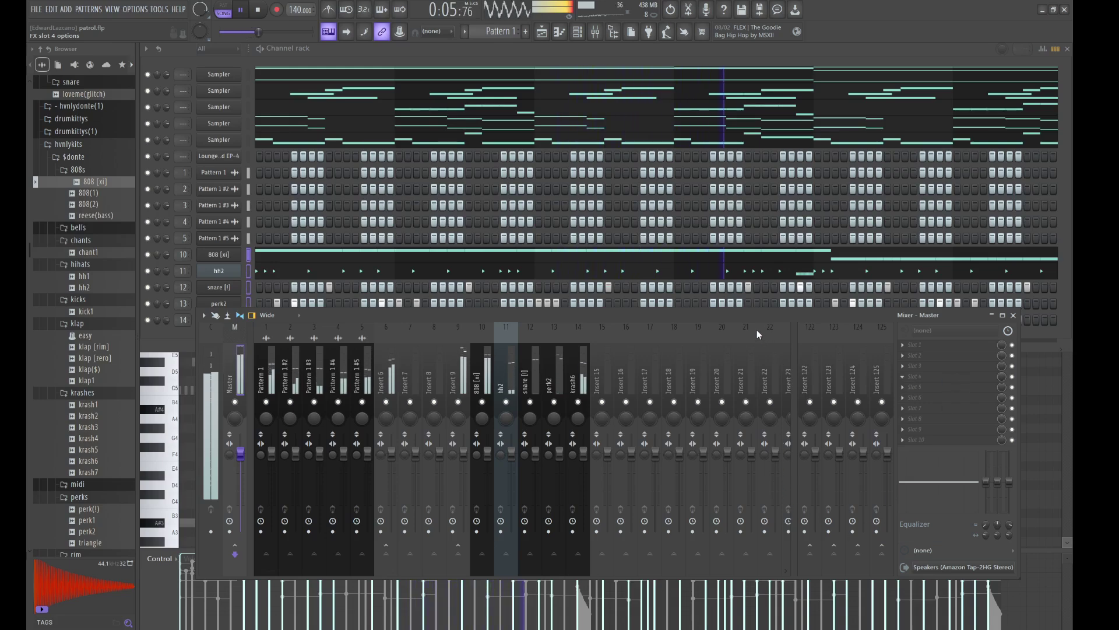
key(ctrl+s)
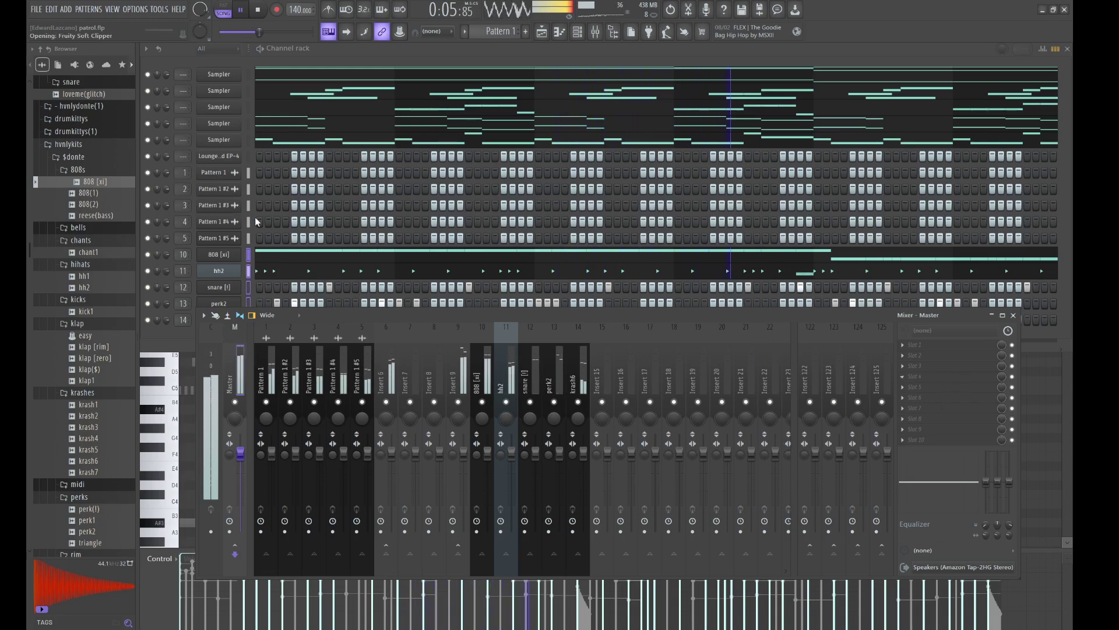
drag(257, 194, 257, 194)
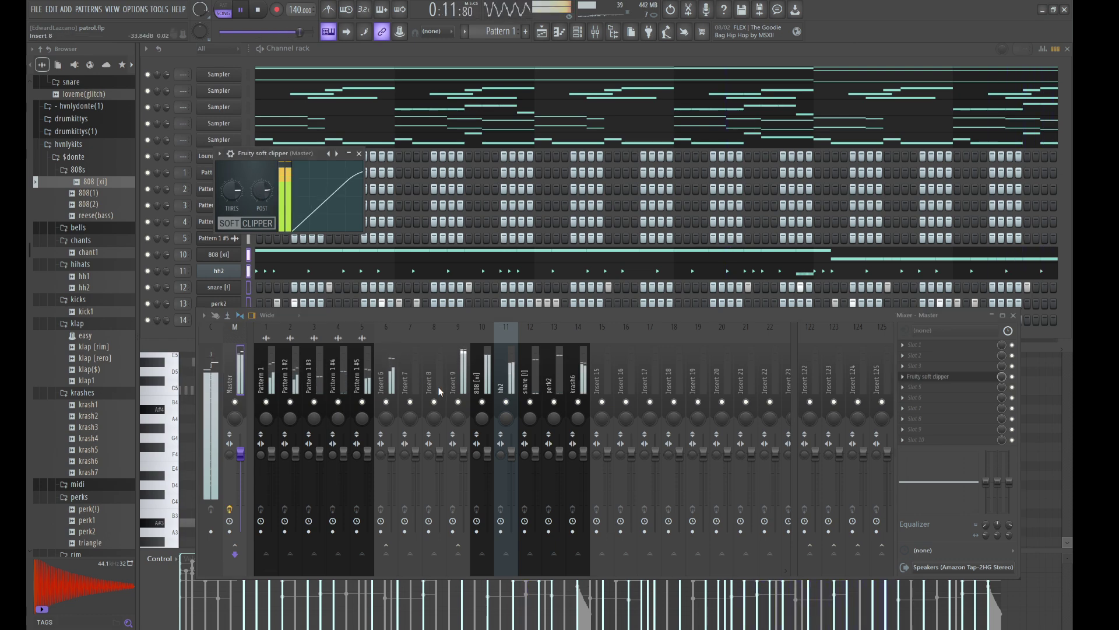
Step: Mute the drum bus on insert 9 and pull the faders of Pattern 1 #2 to #5 fully down
click(459, 402)
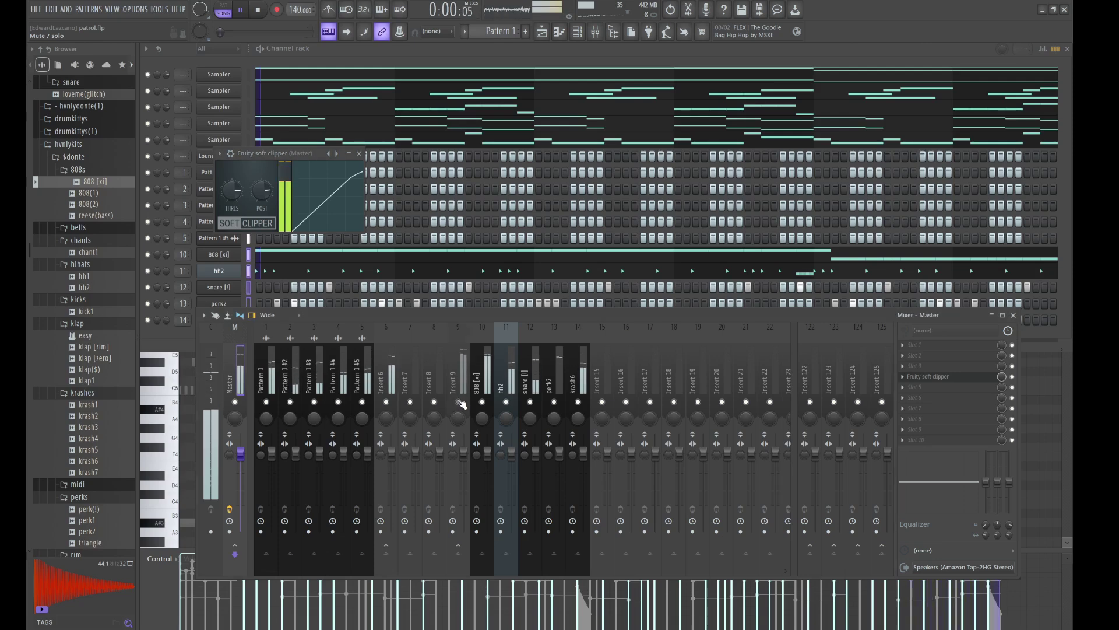
click(356, 368)
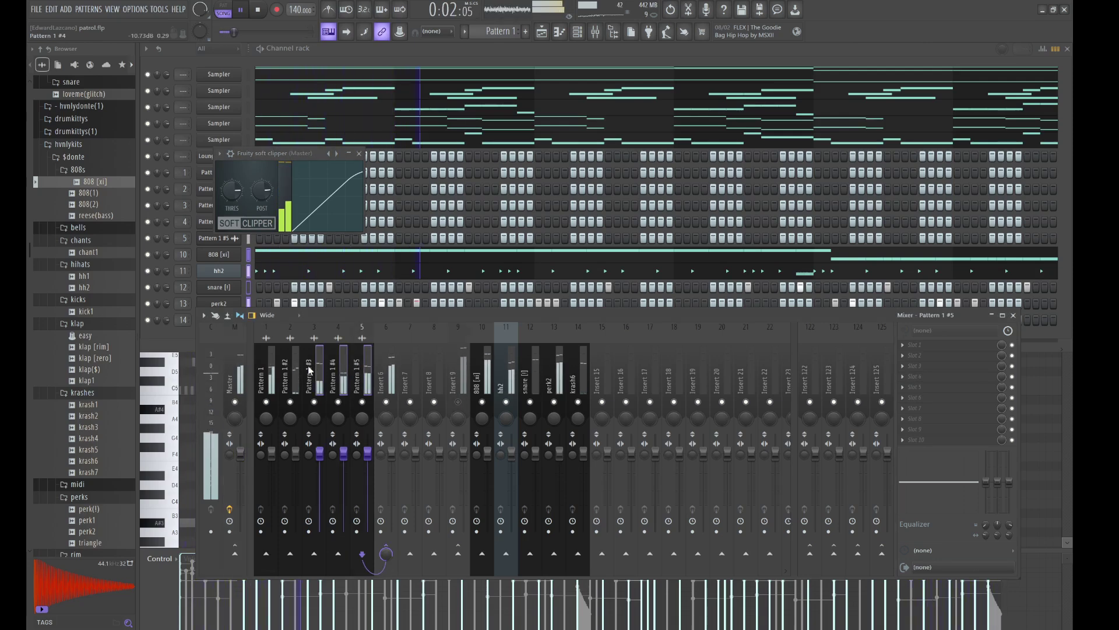
Step: Load Fruity parametric EQ 2 into slot 4 of the Pattern 1 insert, cutting lows and highs and slightly boosting mids and high mids
click(268, 395)
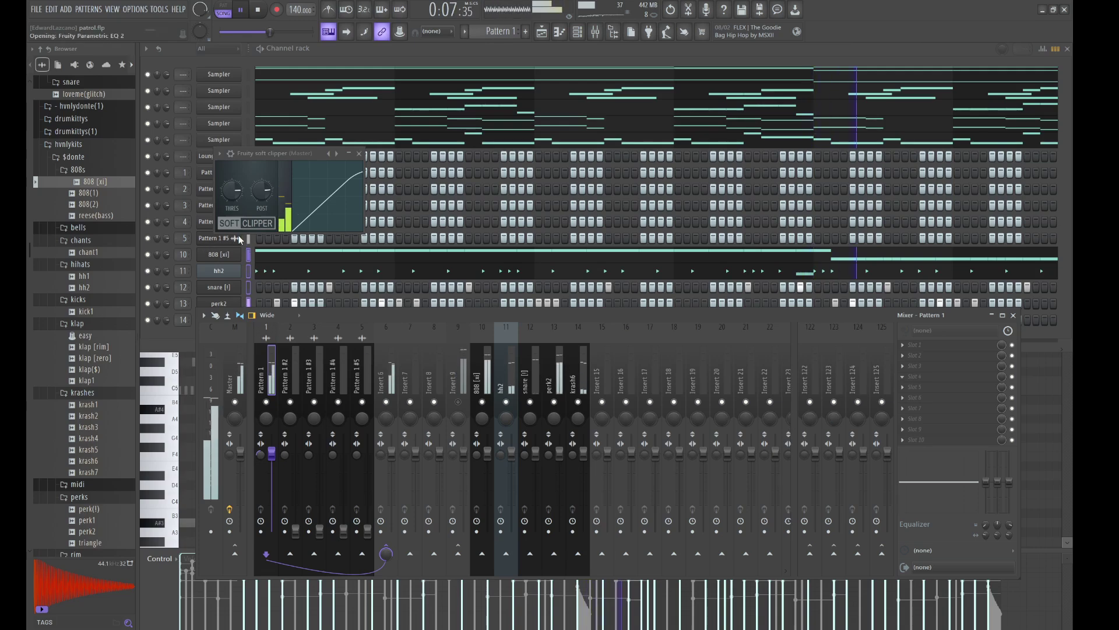
drag(293, 274, 271, 338)
drag(445, 274, 507, 338)
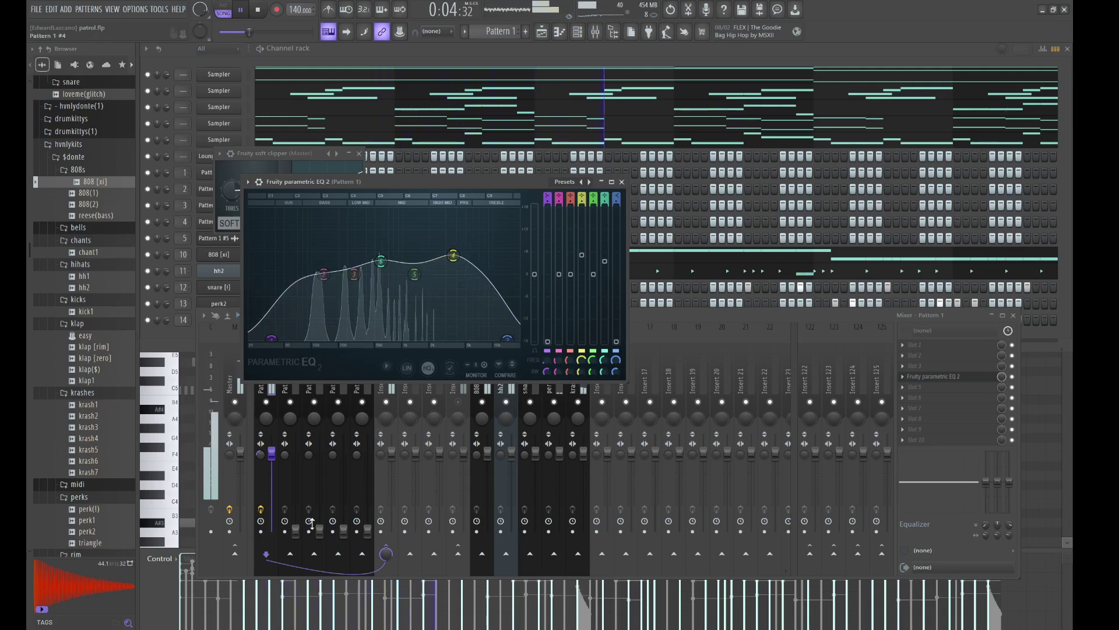
Step: Bring the Pattern 1 #2 fader back up and set its stereo separation to 30% separated
click(296, 457)
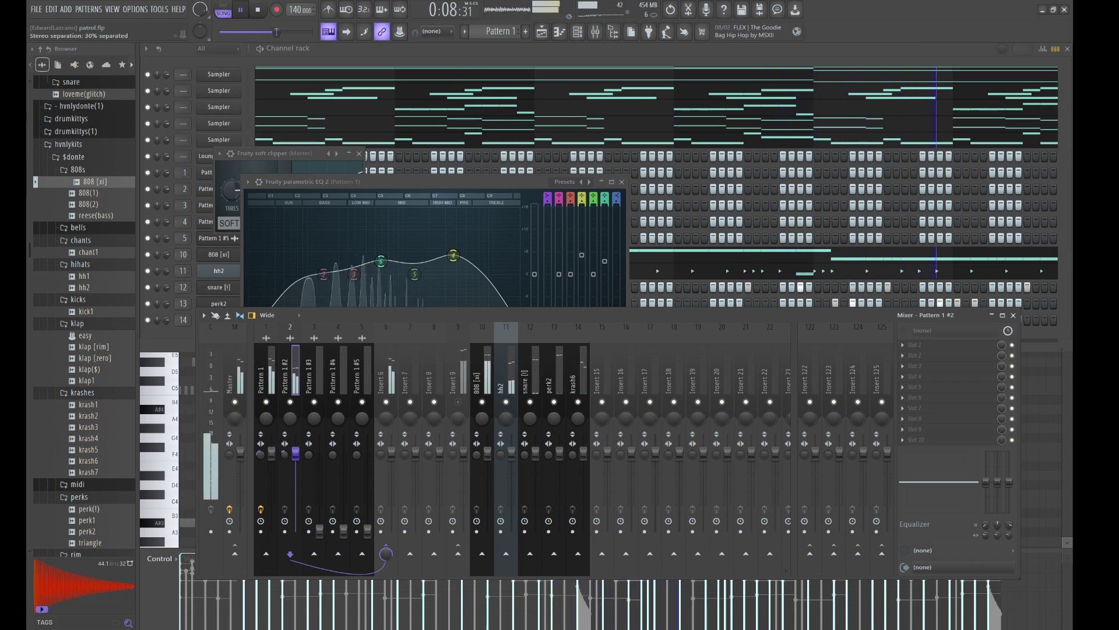
drag(289, 418, 290, 411)
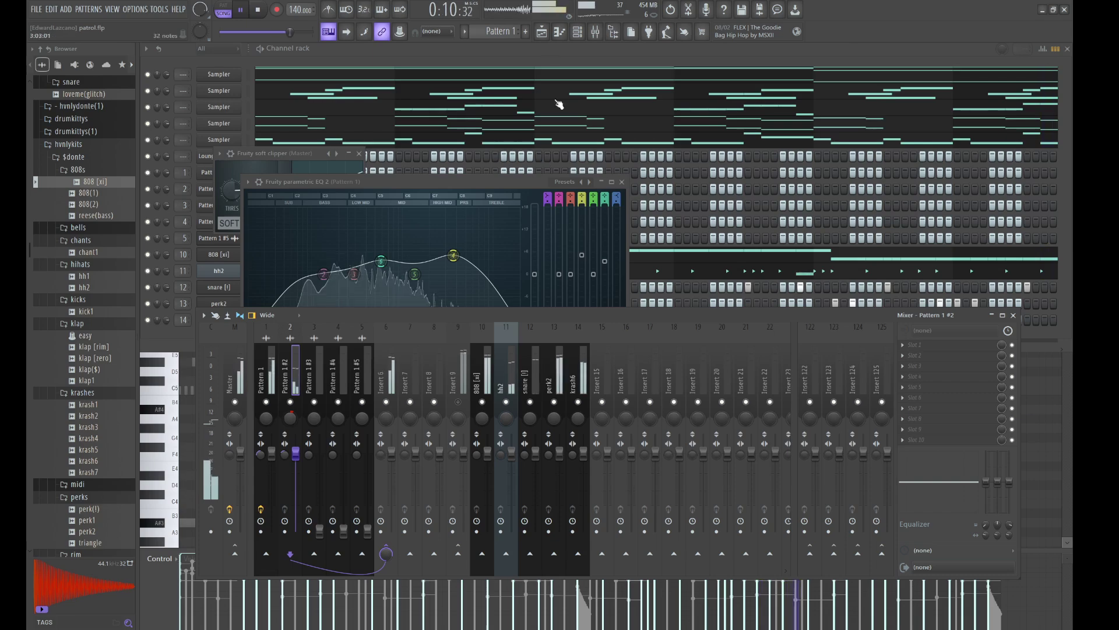
Step: Load Fruity parametric EQ 2 into slot 6 of the Pattern 1 #2 insert, rolling off lows and highs and boosting two mid bands
click(541, 31)
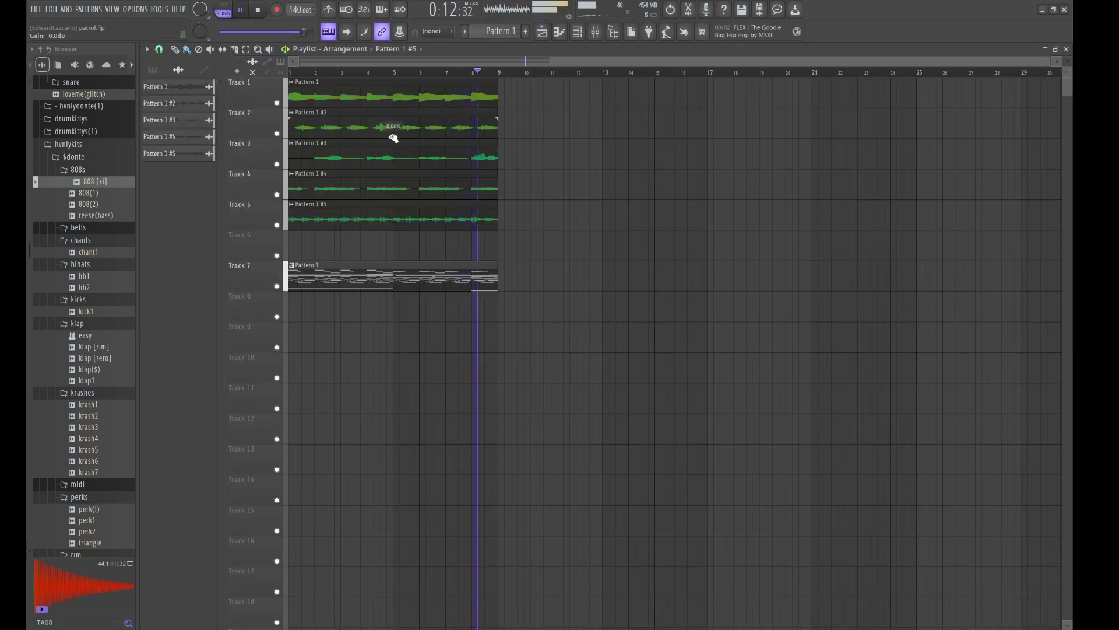
click(595, 31)
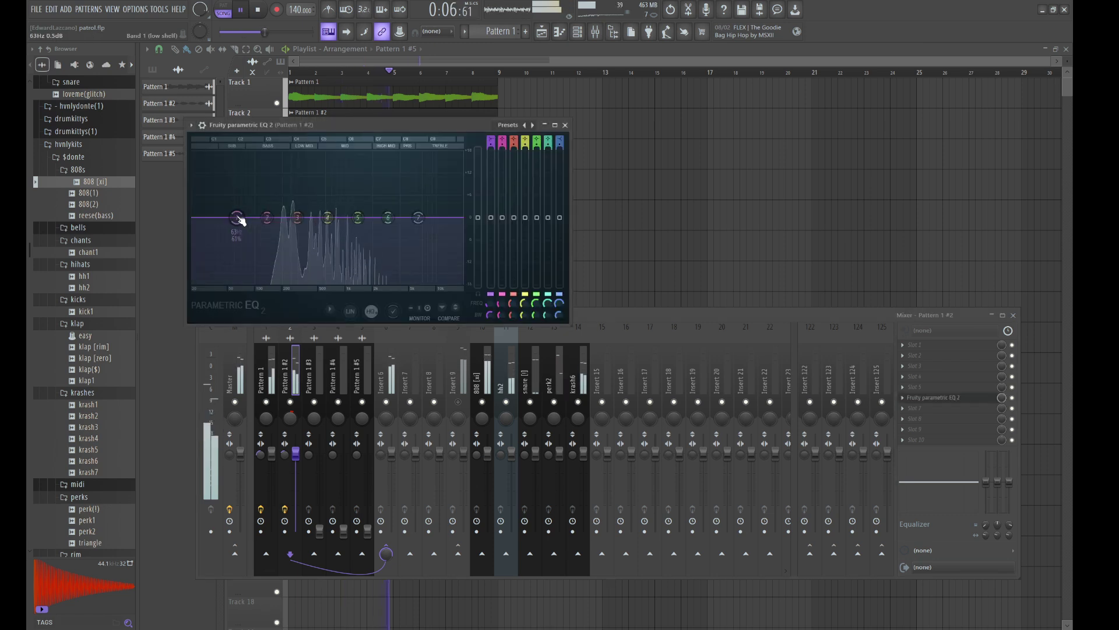
drag(356, 220, 428, 282)
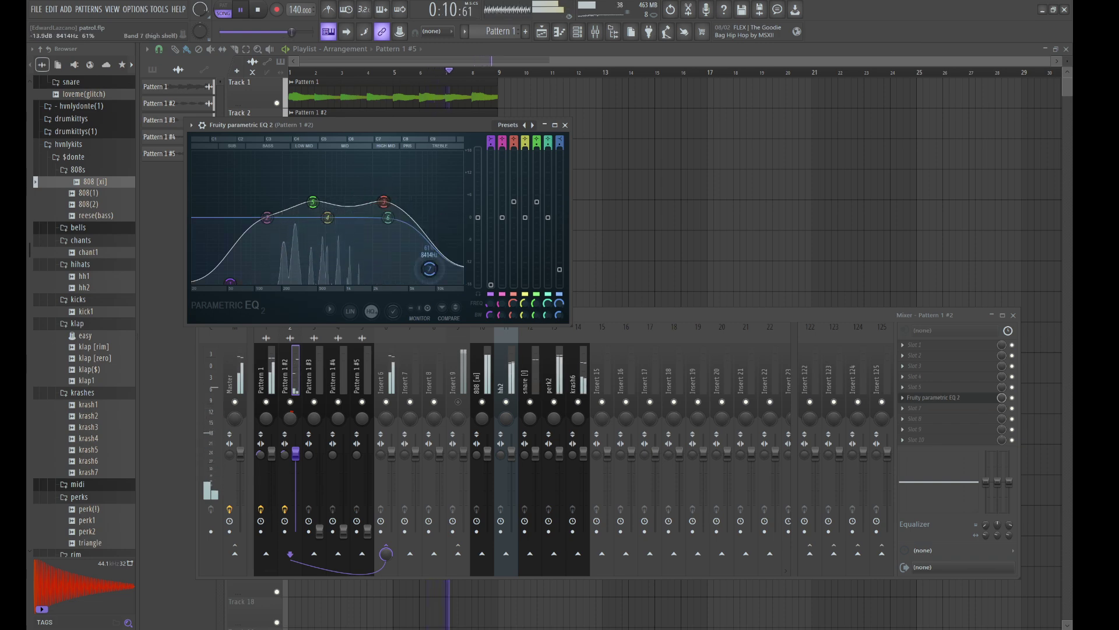
Step: Raise the Pattern 1 #3 fader to about 95% (-1.2 dB)
click(321, 359)
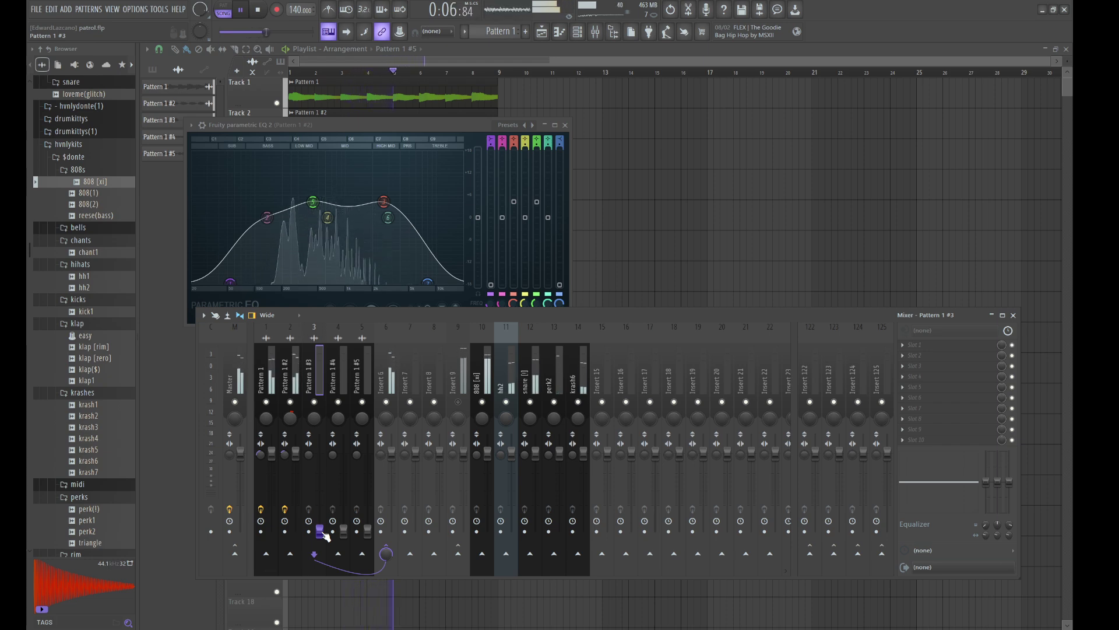
drag(325, 533, 320, 457)
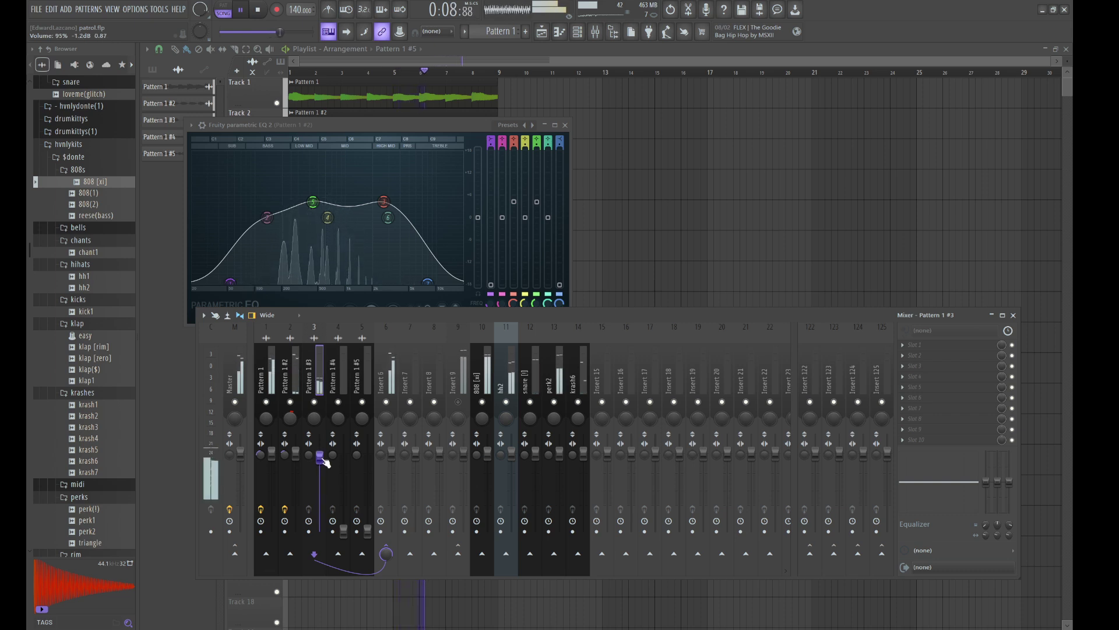
key(space)
key(space)
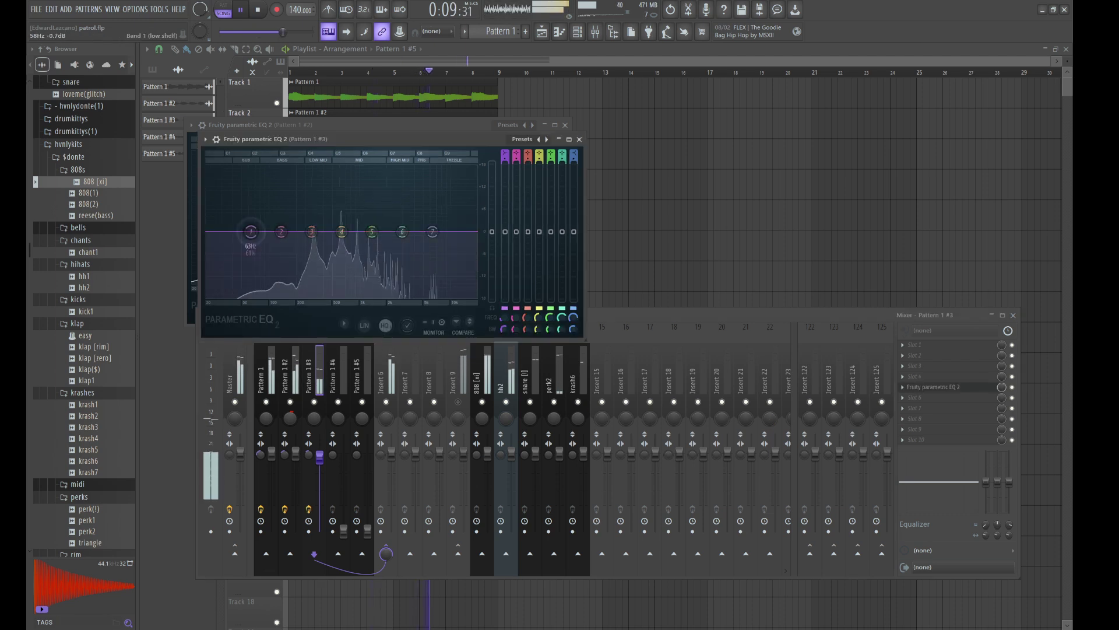
Step: Load Fruity parametric EQ 2 into slot 5 of the Pattern 1 #3 insert, rolling off lows and highs and boosting low mids and upper mids slightly
drag(403, 231, 463, 297)
drag(410, 216, 415, 226)
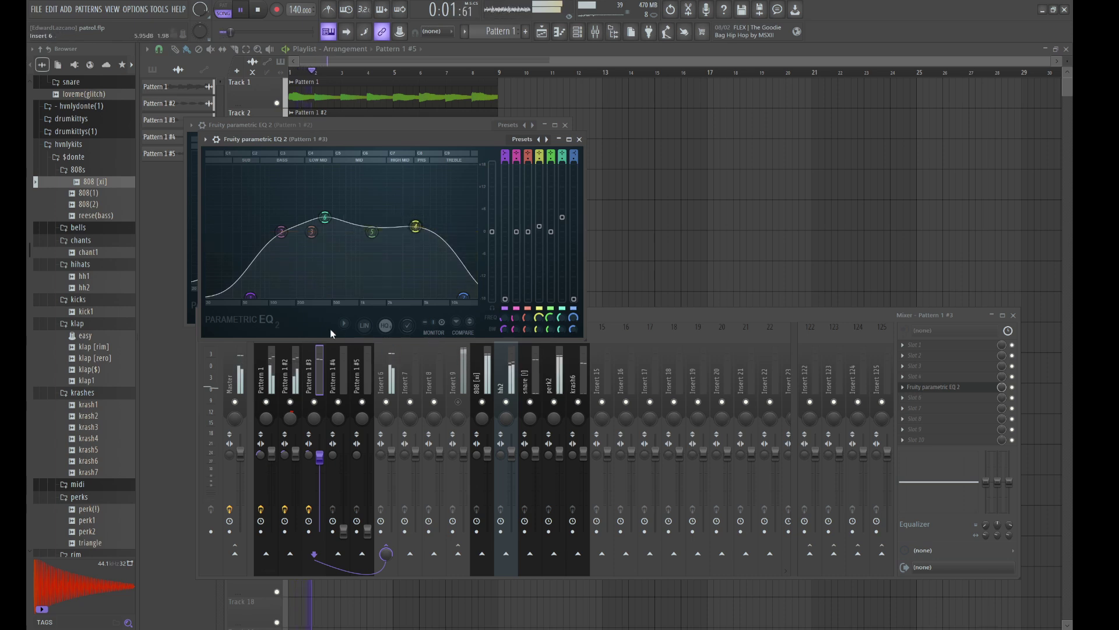
drag(250, 296, 253, 296)
Step: Bring the Pattern 1 #4 fader back up and adjust the panning of Pattern 1 #3
click(335, 365)
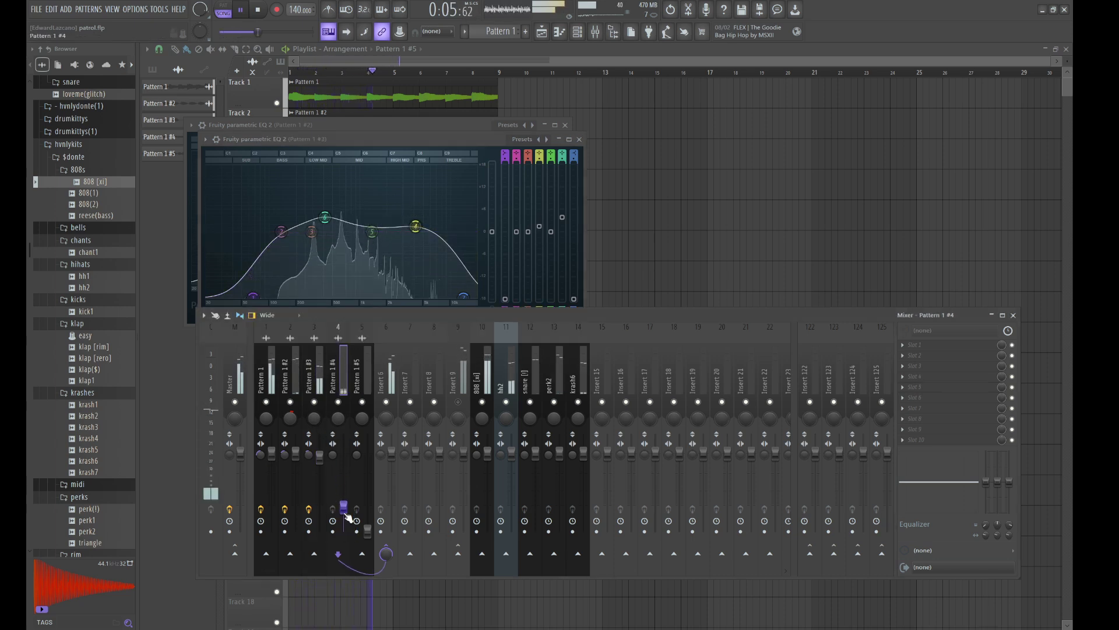
drag(343, 506, 344, 457)
click(314, 418)
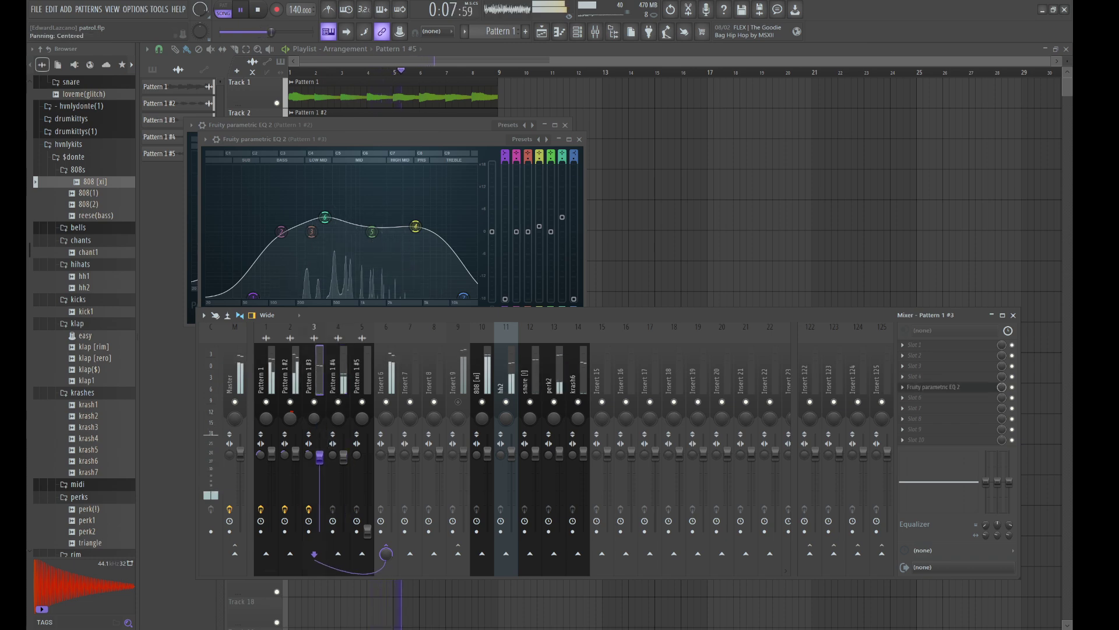
click(338, 378)
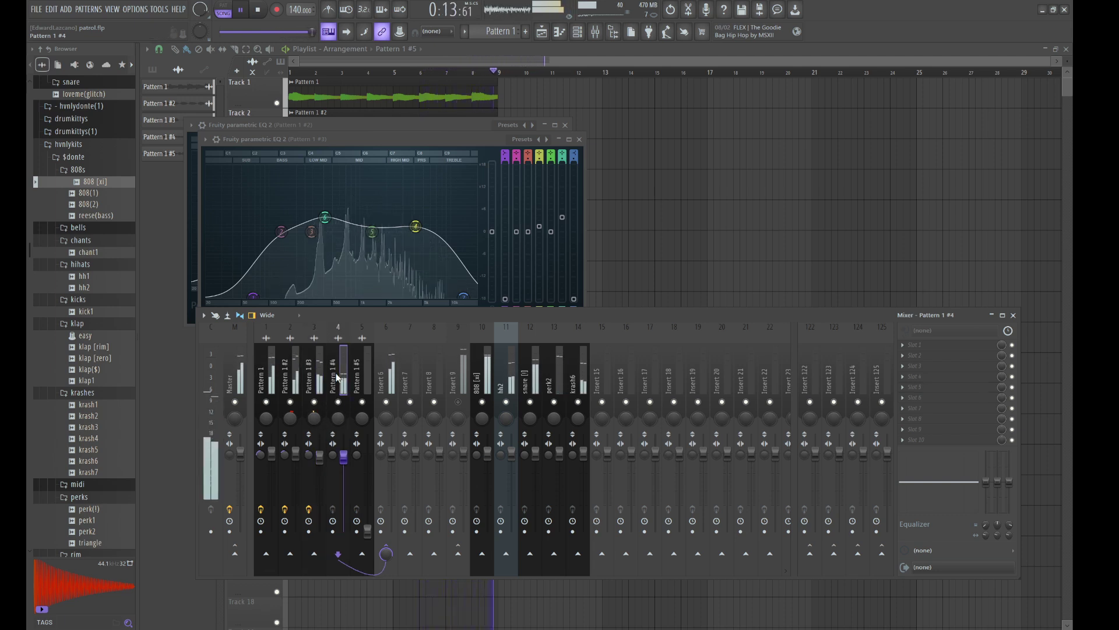
click(320, 378)
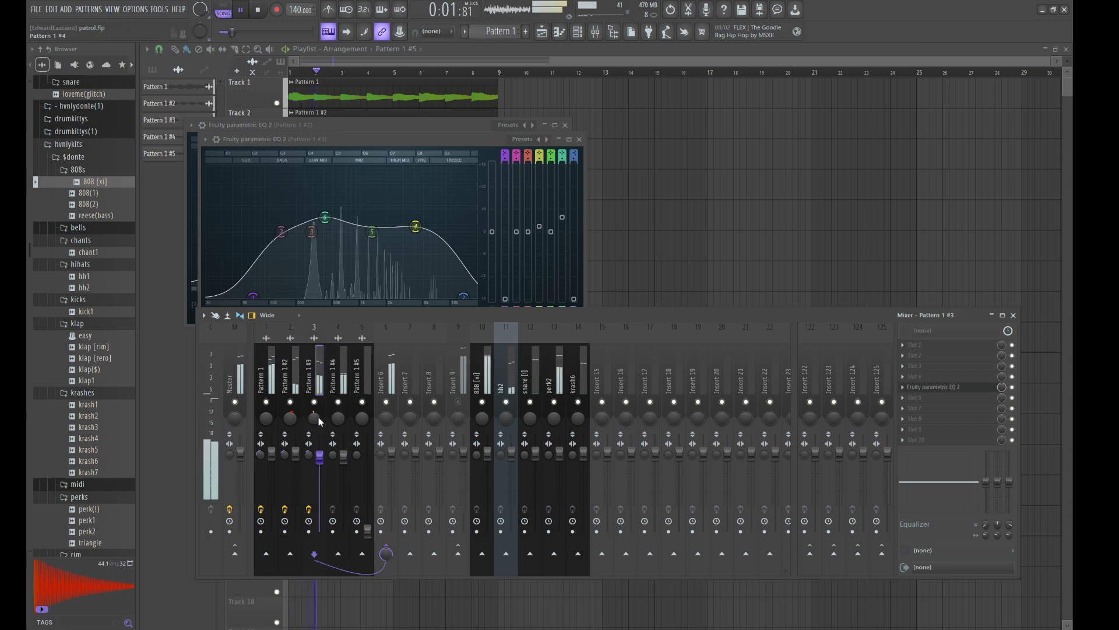
Step: Load Fruity parametric EQ 2 into slot 6 of the Pattern 1 #4 insert, cutting the lows and boosting low mids and high mids
click(335, 377)
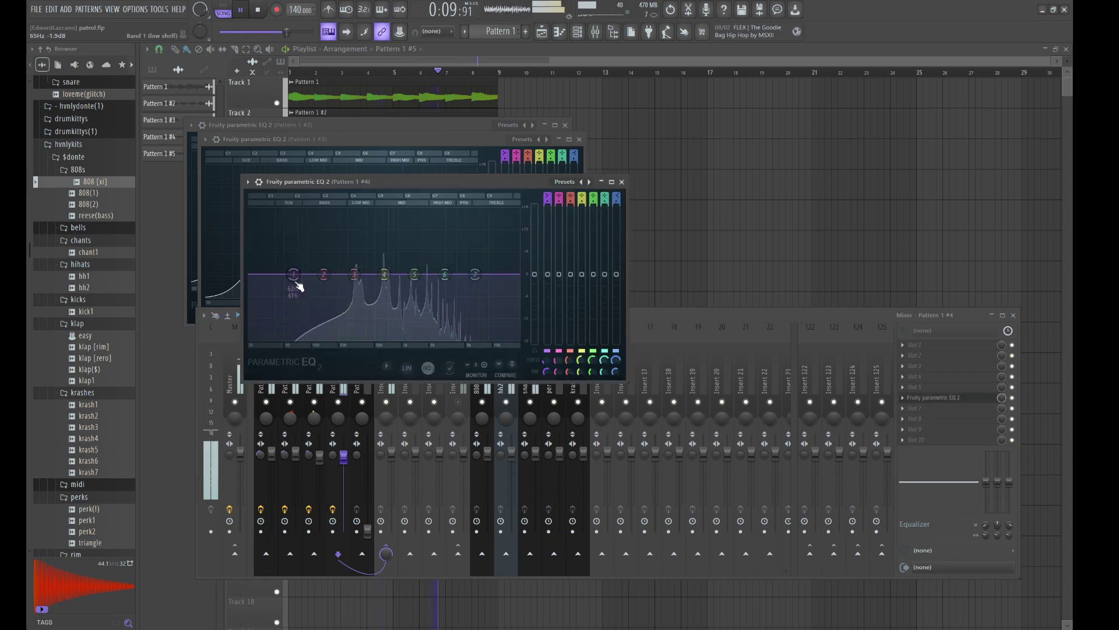
drag(297, 284, 293, 338)
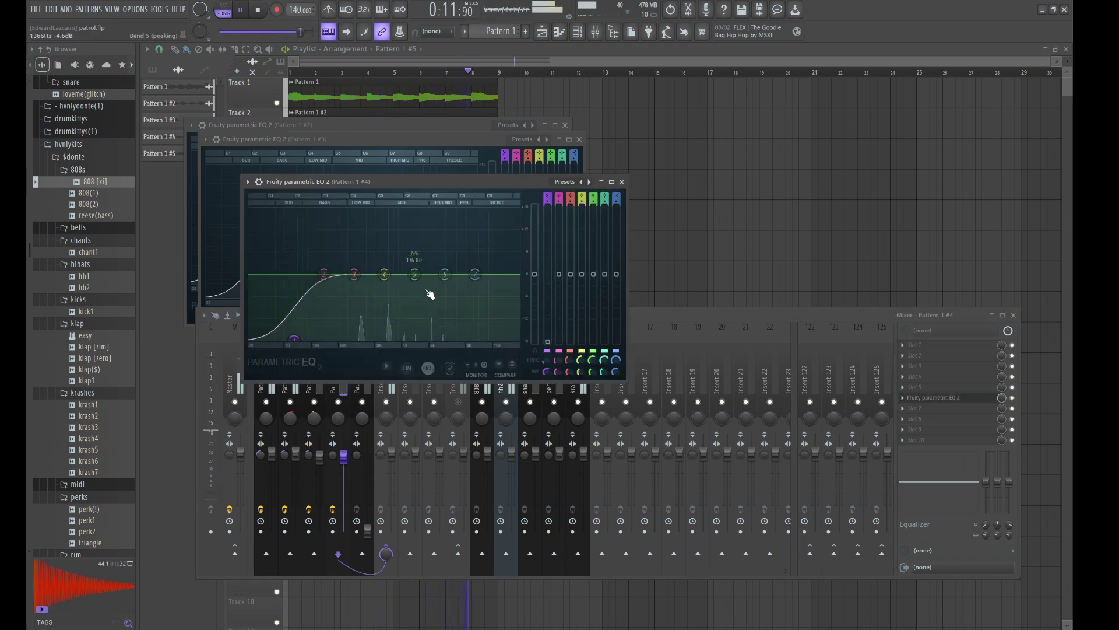
mouse_move(445, 274)
mouse_down()
mouse_move(404, 278)
mouse_move(370, 264)
mouse_move(422, 267)
mouse_move(435, 255)
mouse_up()
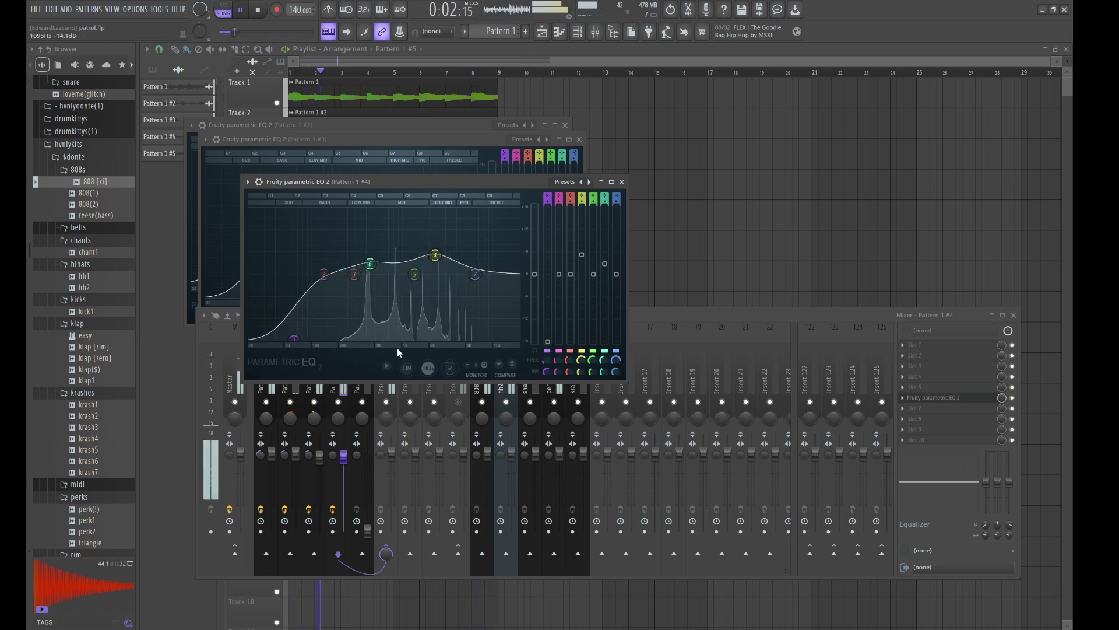
Step: Raise the Pattern 1 #4 fader slightly and set its stereo separation to 30% separated
click(321, 396)
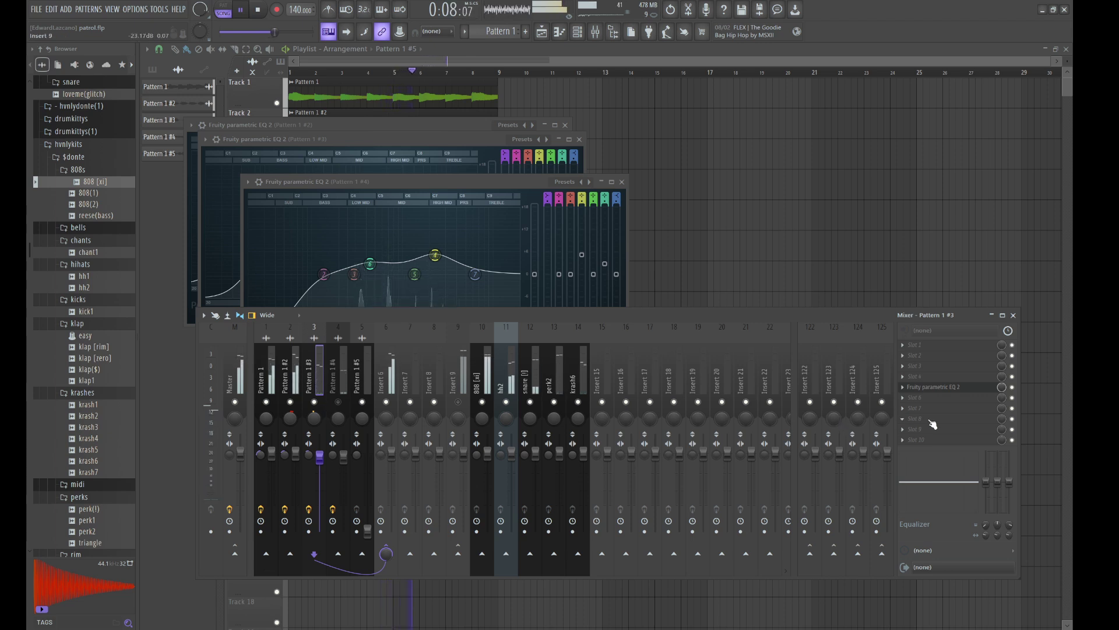
click(338, 402)
drag(345, 456, 344, 434)
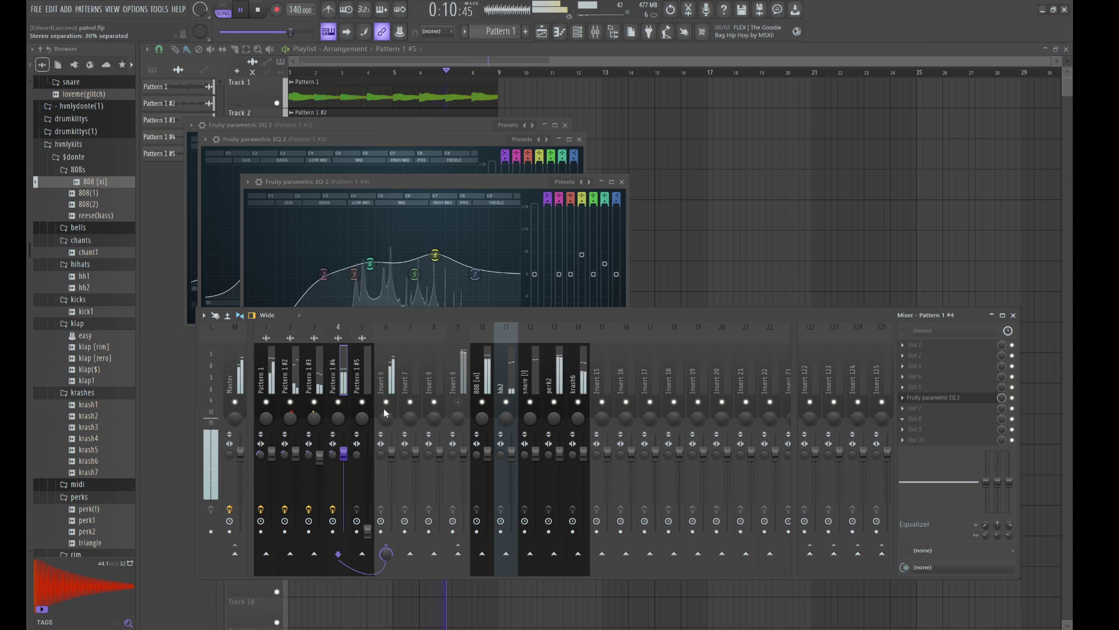
Step: Bring up the Pattern 1 #5 fader and load Fruity parametric EQ 2 into slot 4, rolling off lows and highs and boosting two mid bands
click(358, 378)
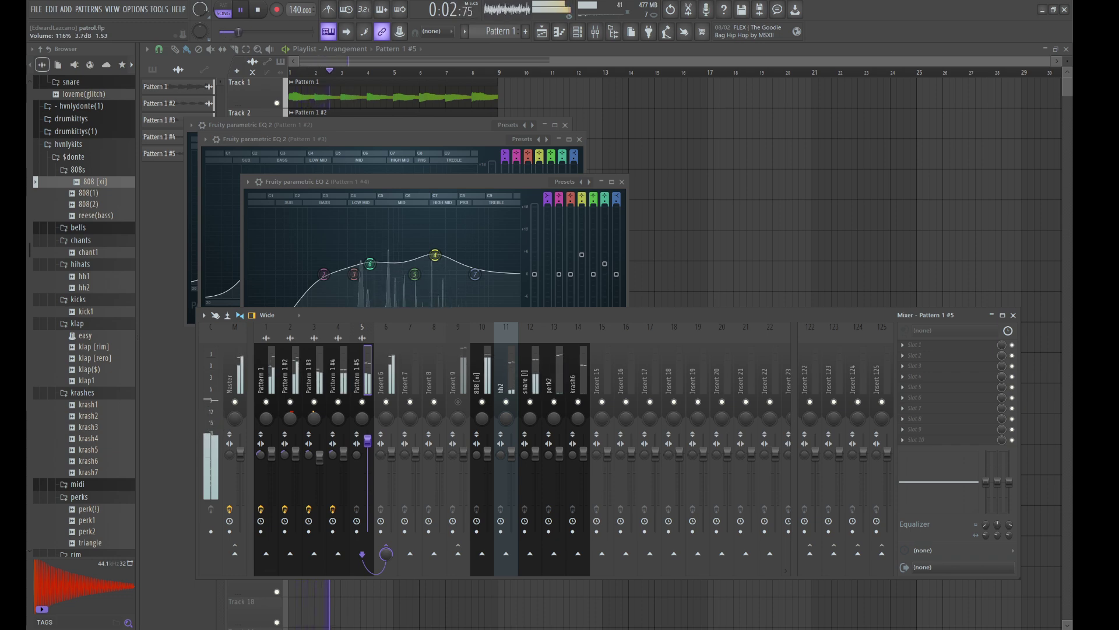
drag(368, 442, 367, 453)
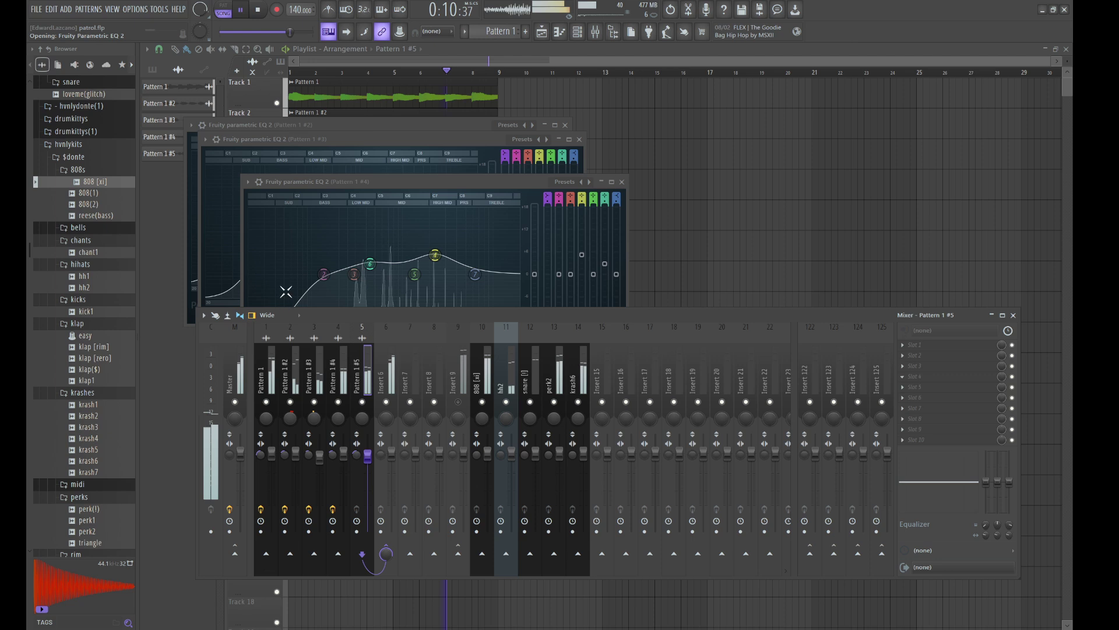
drag(293, 277, 294, 338)
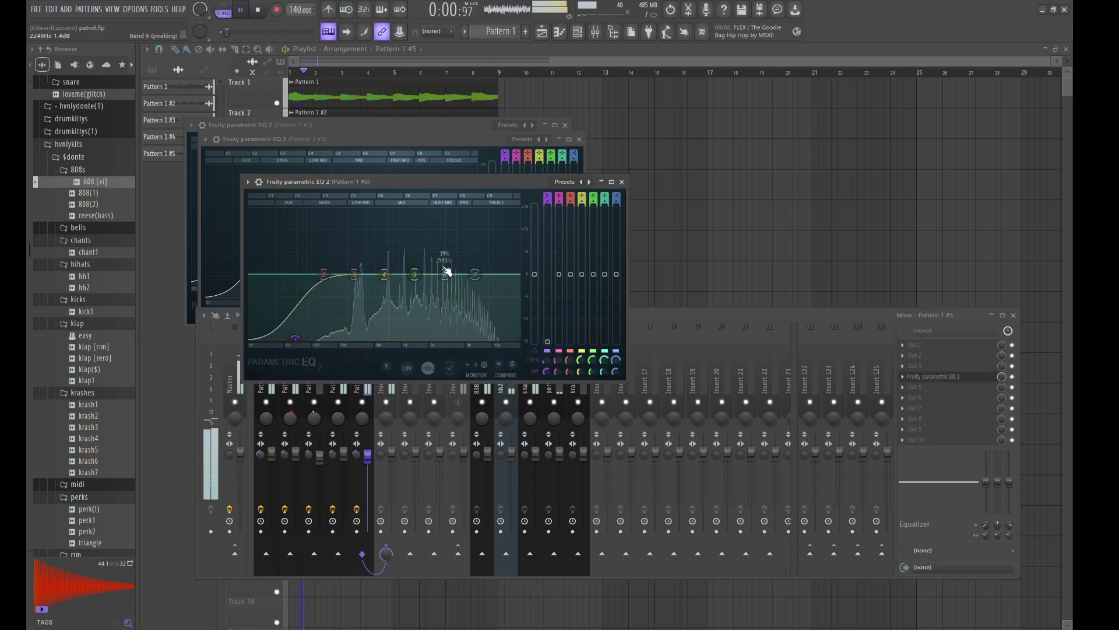
drag(444, 274, 500, 347)
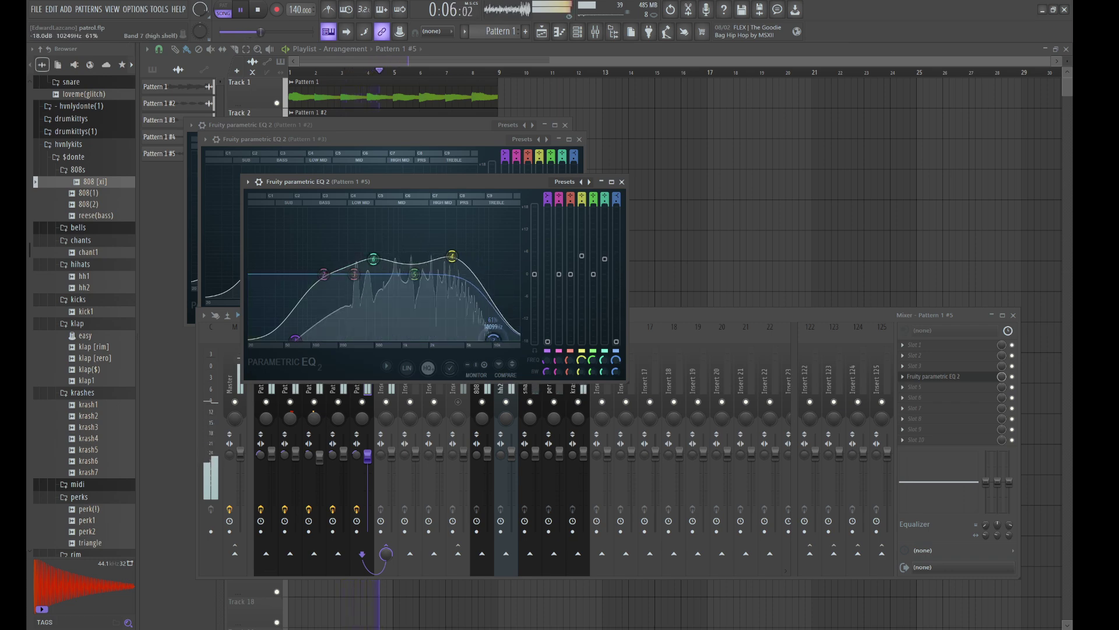
Step: Load Fruity PanOMatic into slot 8 of the Pattern 1 #5 insert and set its LFO to modulate the panning
click(932, 415)
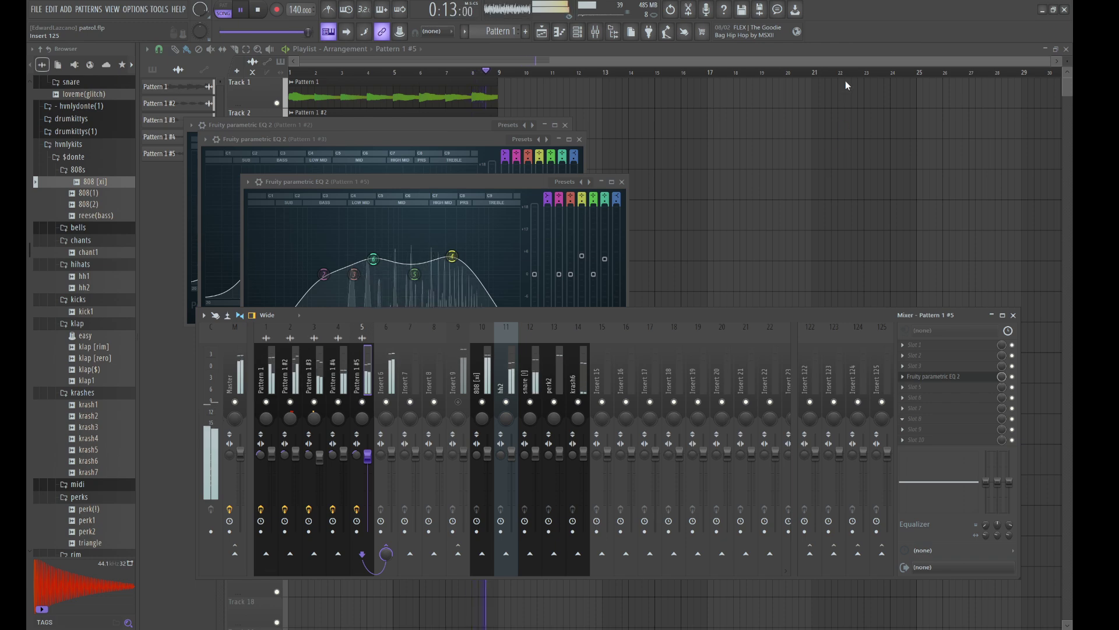
click(844, 48)
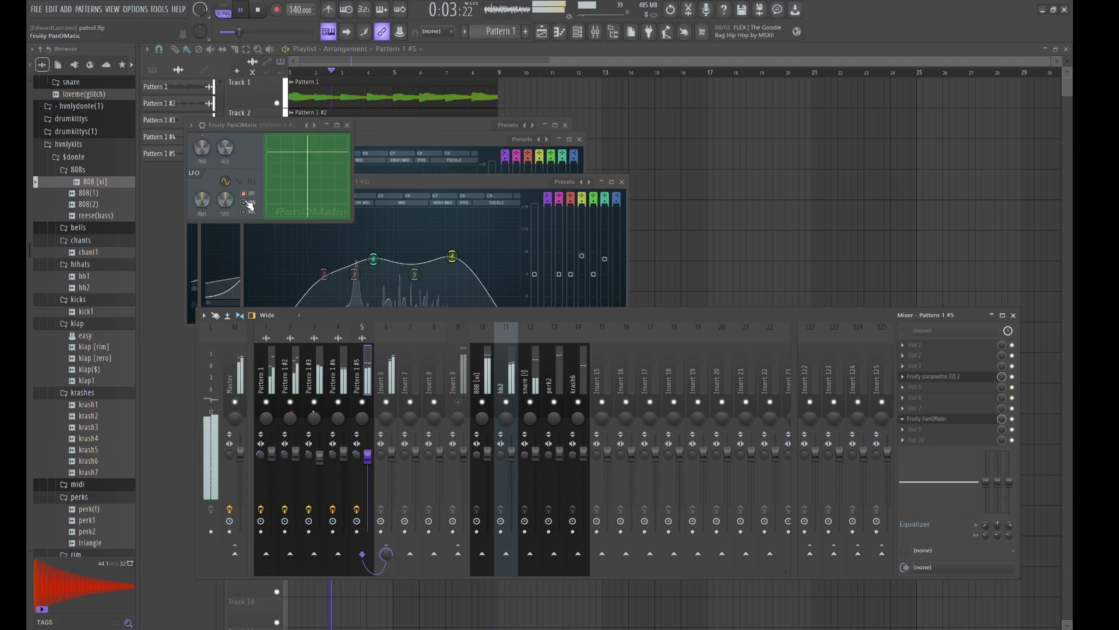
click(244, 202)
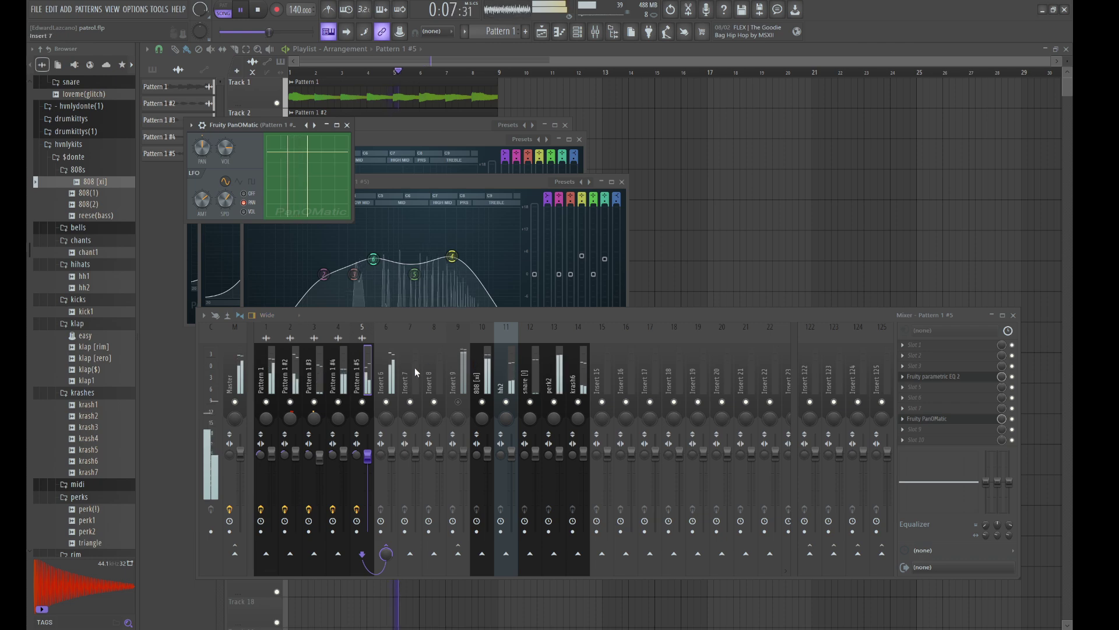
Step: Save the project and load Pro-C 2 into slot 6 of insert 6, with threshold about -20 dB and adjusted ratio and dry gain
click(384, 362)
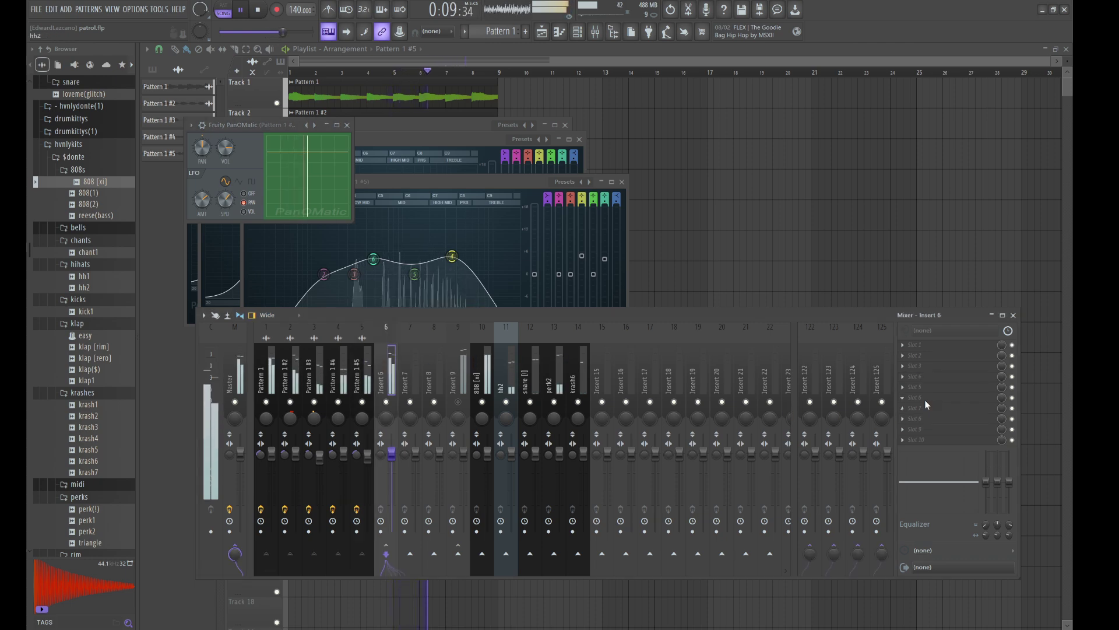
key(ctrl+s)
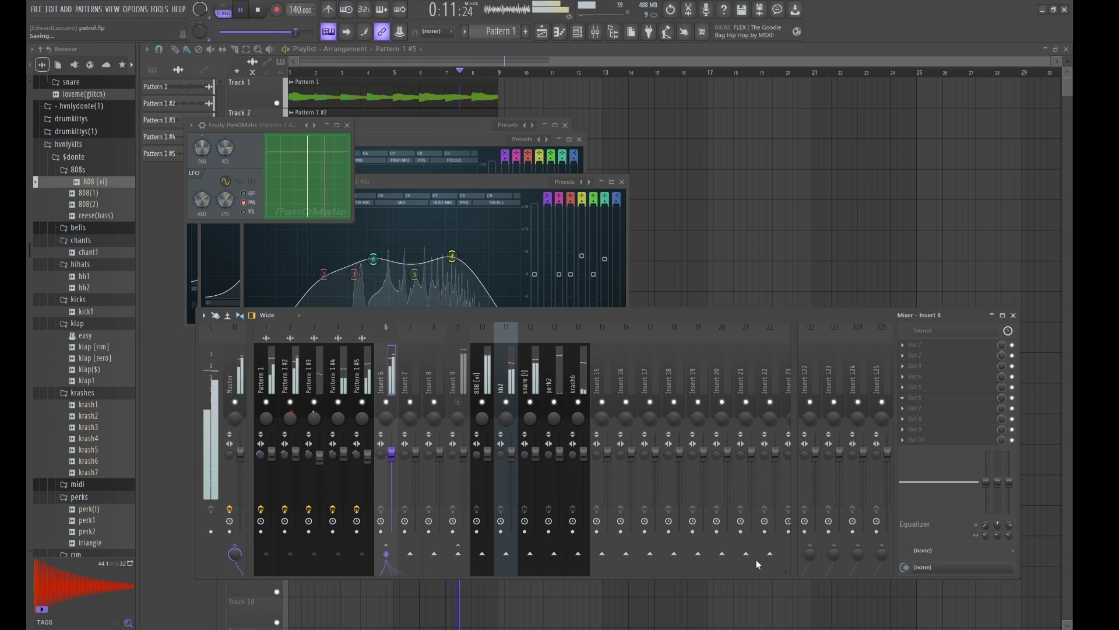
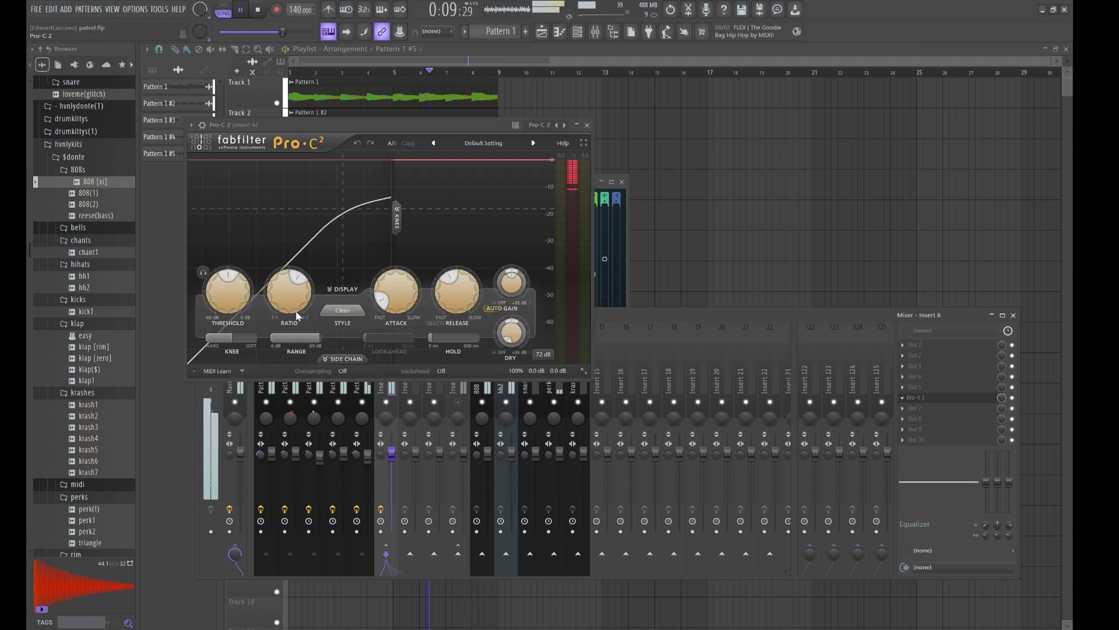
drag(225, 289, 233, 327)
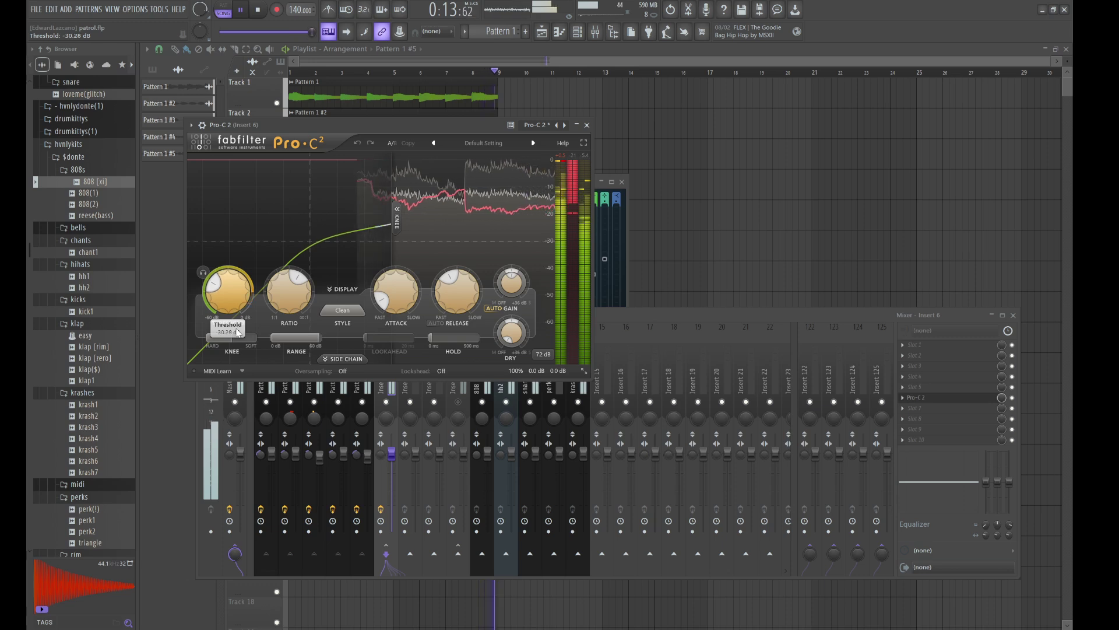
drag(304, 304, 297, 315)
drag(504, 332, 496, 275)
drag(223, 300, 225, 277)
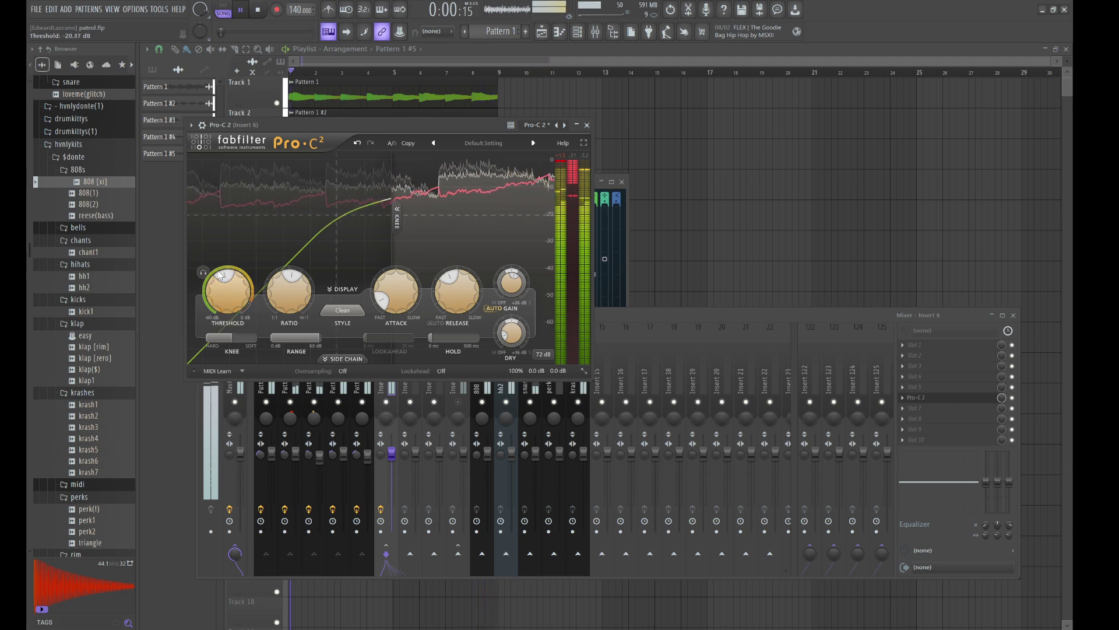
Step: Close the open Pro-C 2, parametric EQ and PanOMatic plugin windows
click(587, 125)
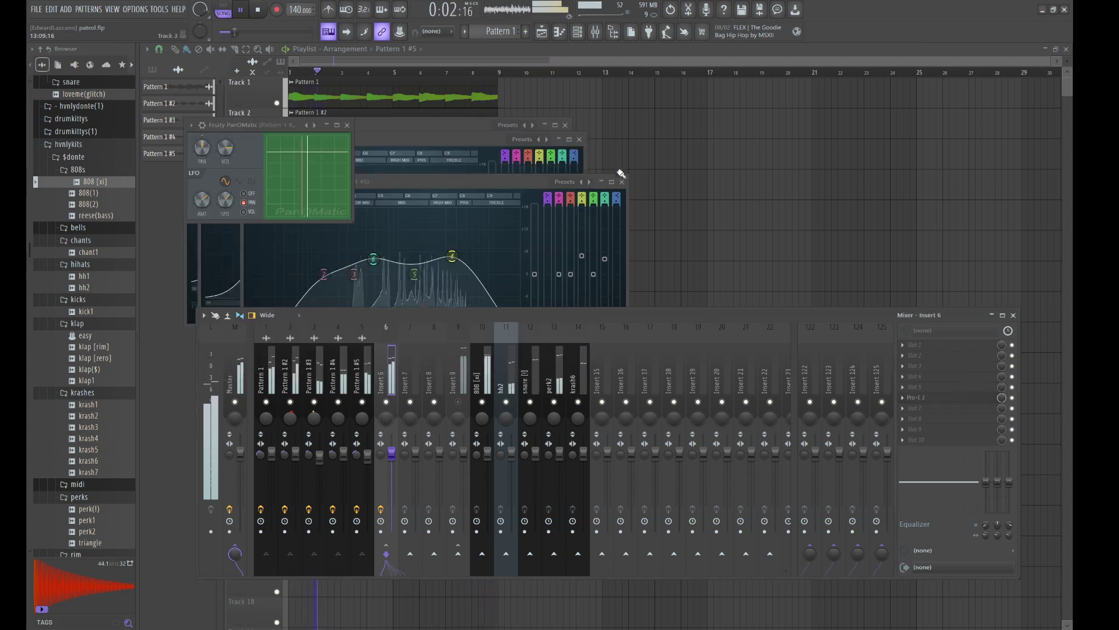
click(622, 182)
click(579, 139)
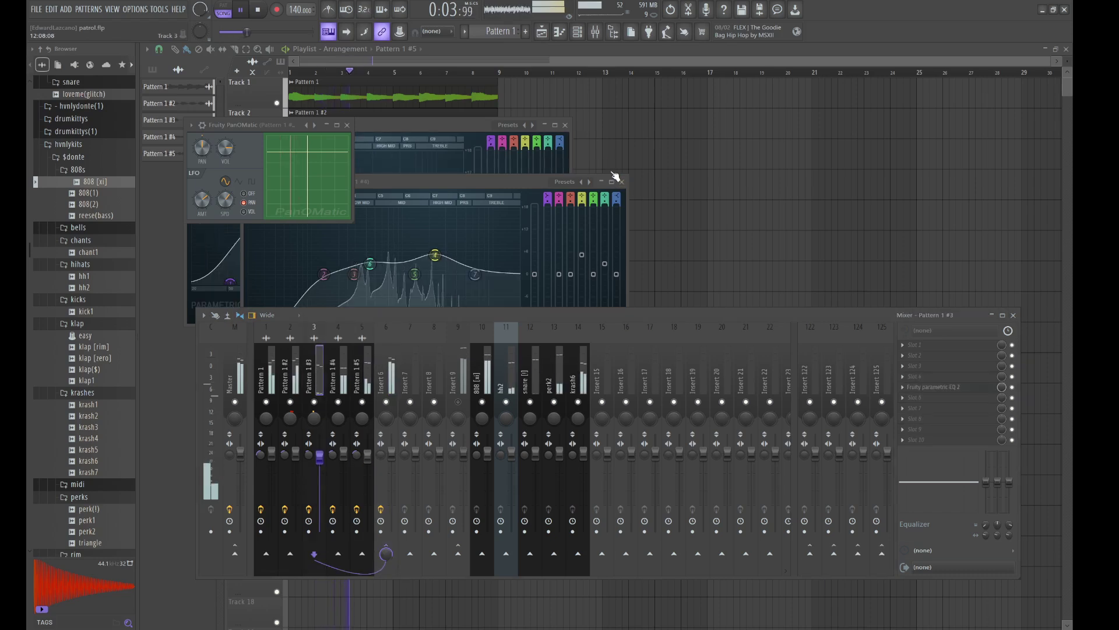
click(623, 185)
click(587, 148)
click(564, 124)
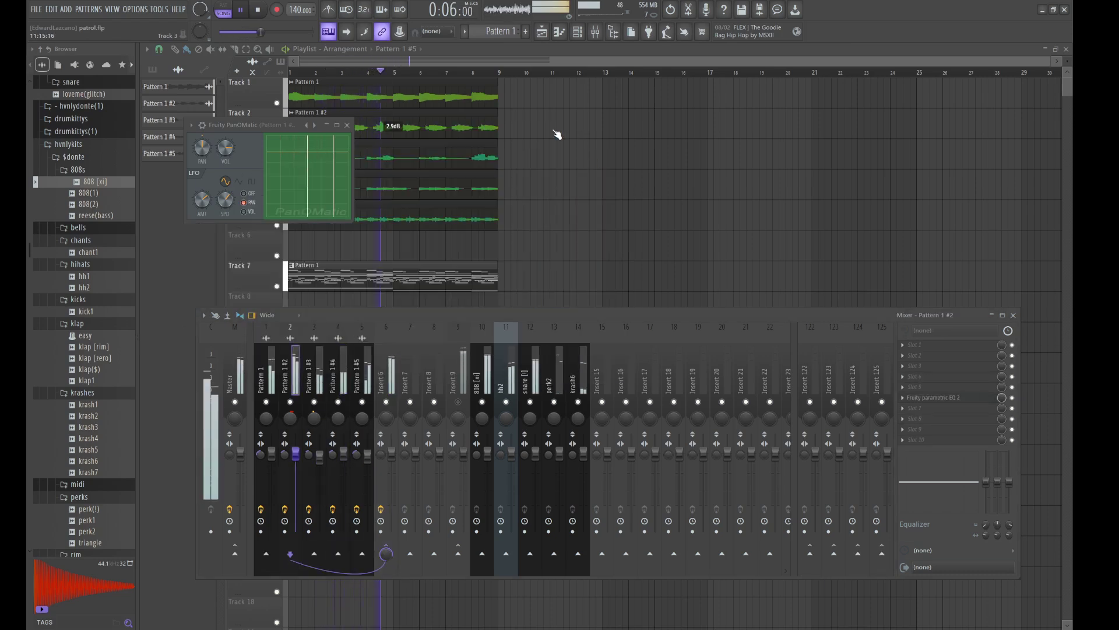
click(347, 125)
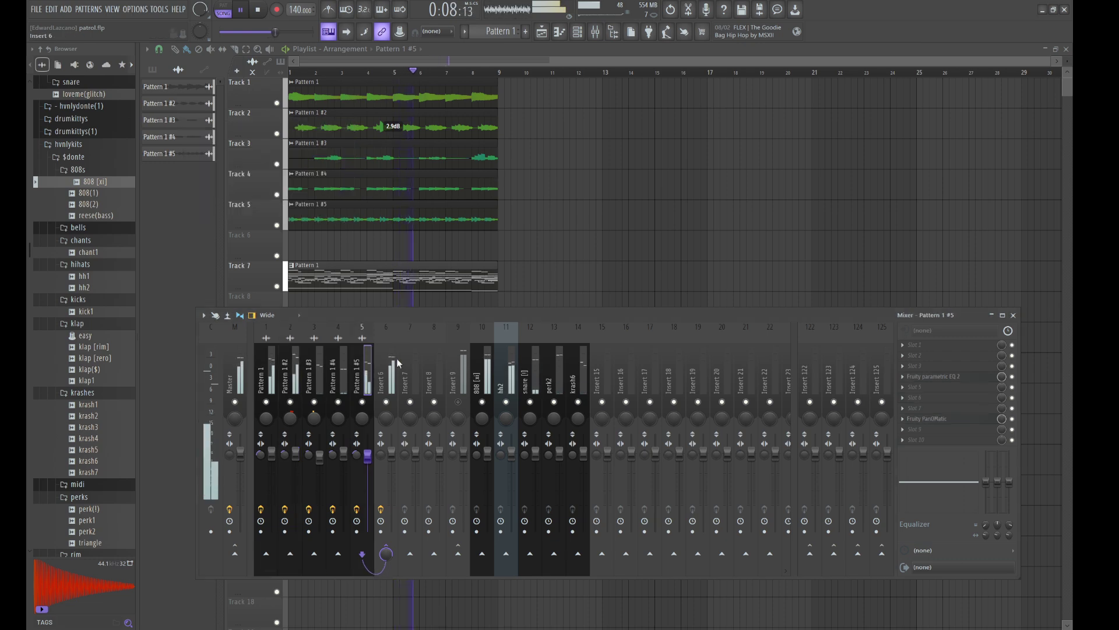
Step: Reopen Pro-C 2 on insert 6 to check the compression on the melody bus
click(385, 378)
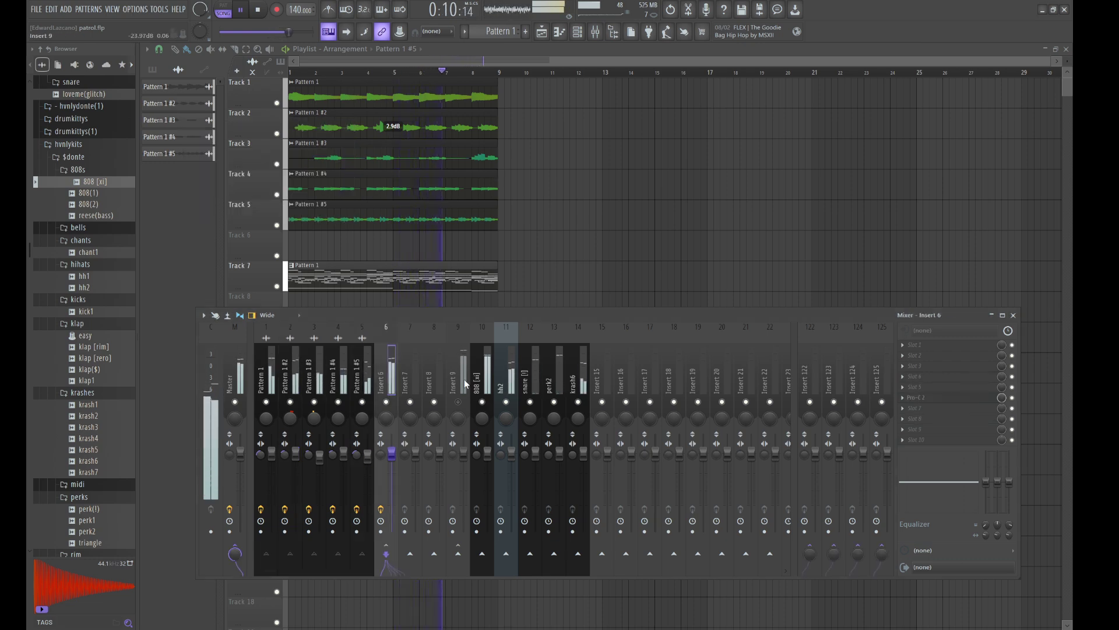
click(951, 399)
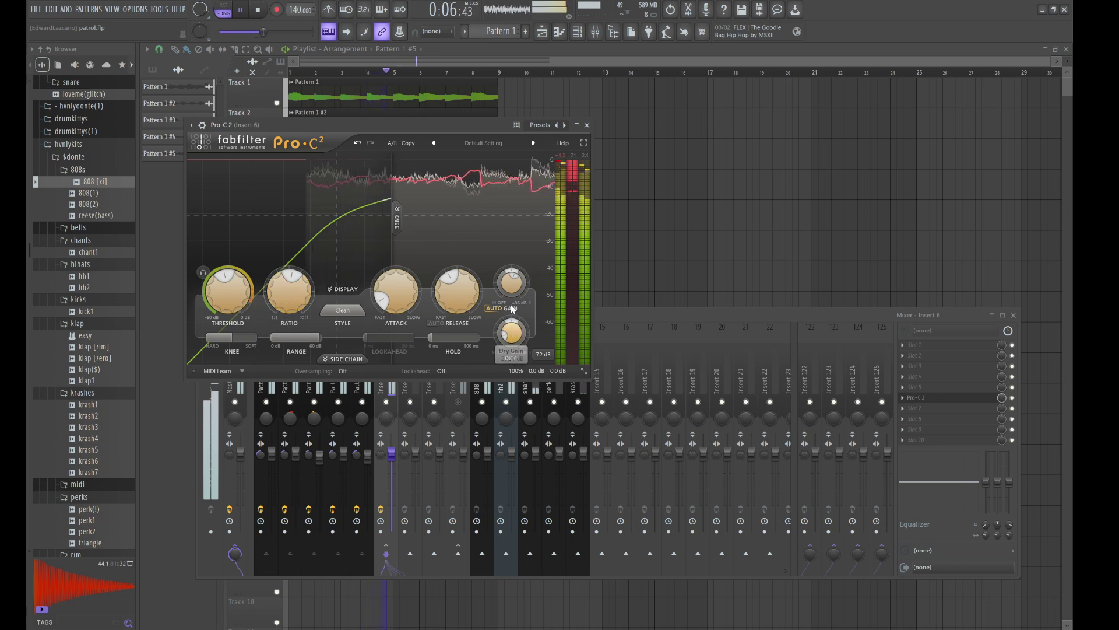
click(595, 314)
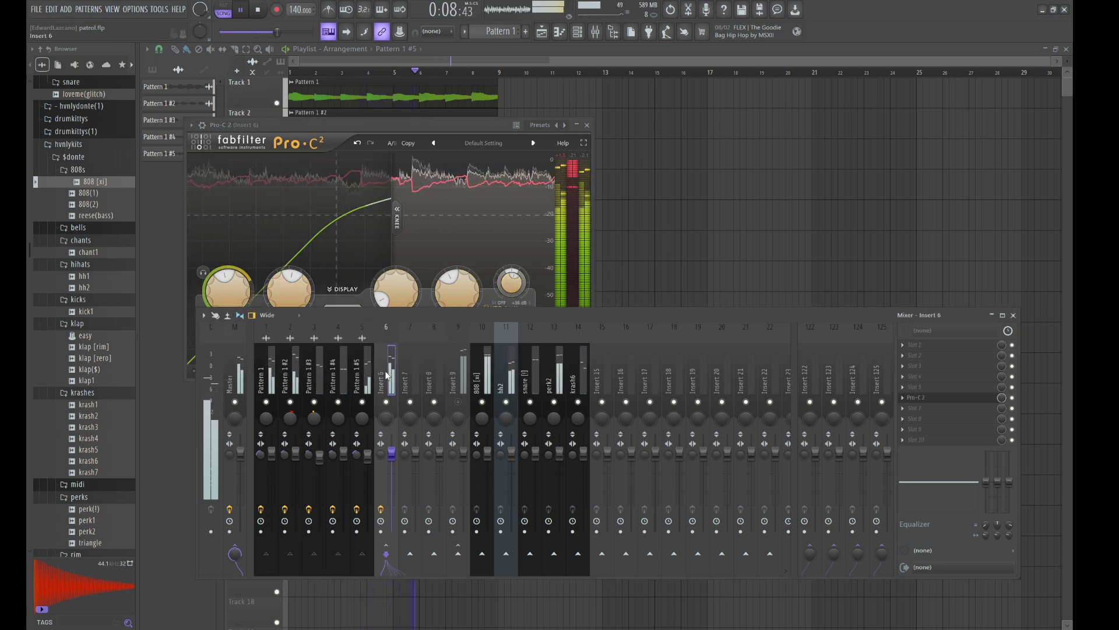
Step: Select the hh2, snare, perk2 and krash6 mixer inserts together and pull their faders all the way down
click(361, 382)
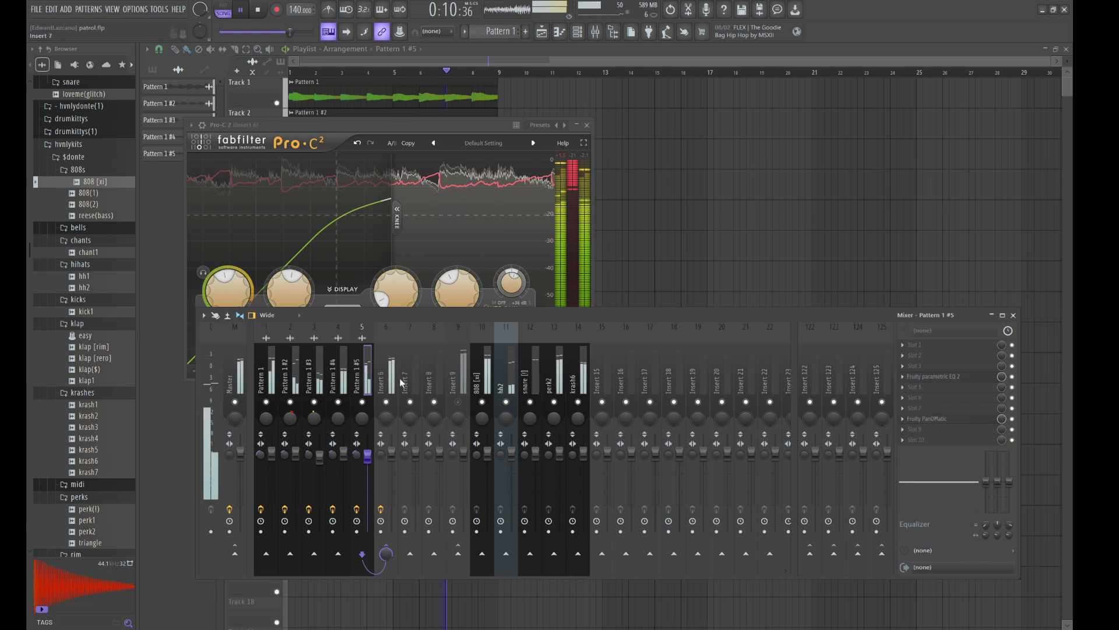
click(457, 378)
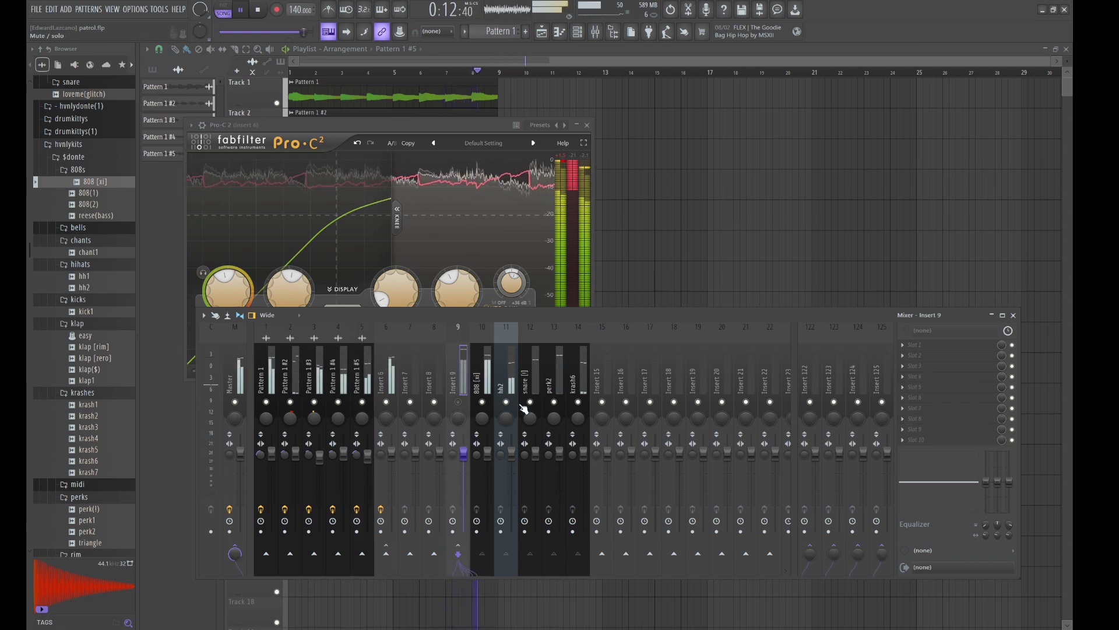
click(581, 378)
ctrl+shift+click(561, 373)
ctrl+shift+click(534, 379)
ctrl+shift+click(509, 385)
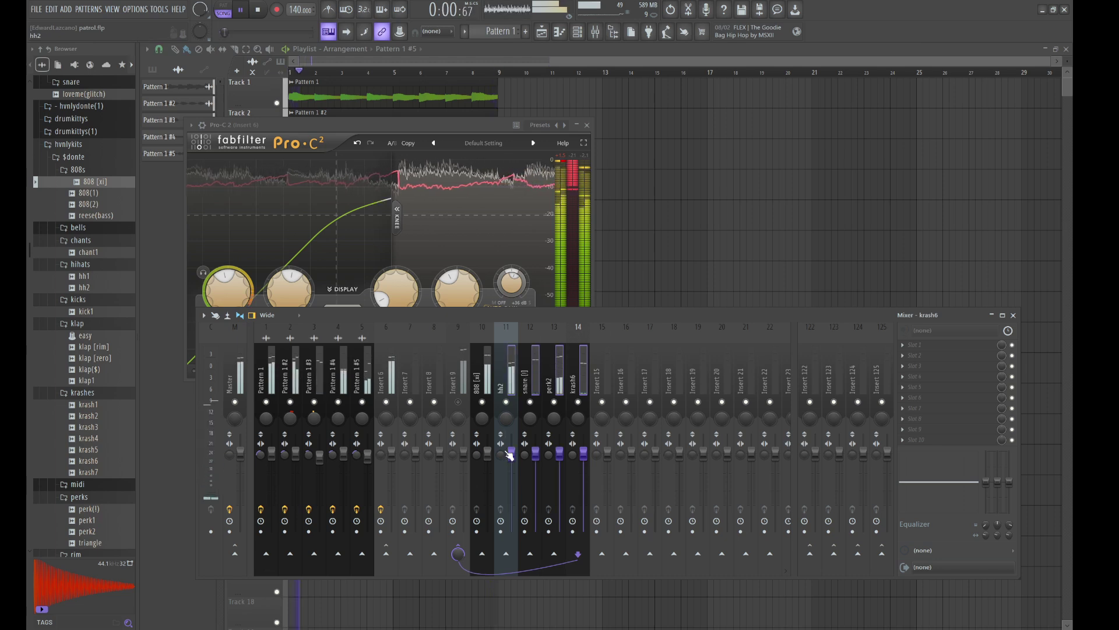
drag(513, 458, 513, 535)
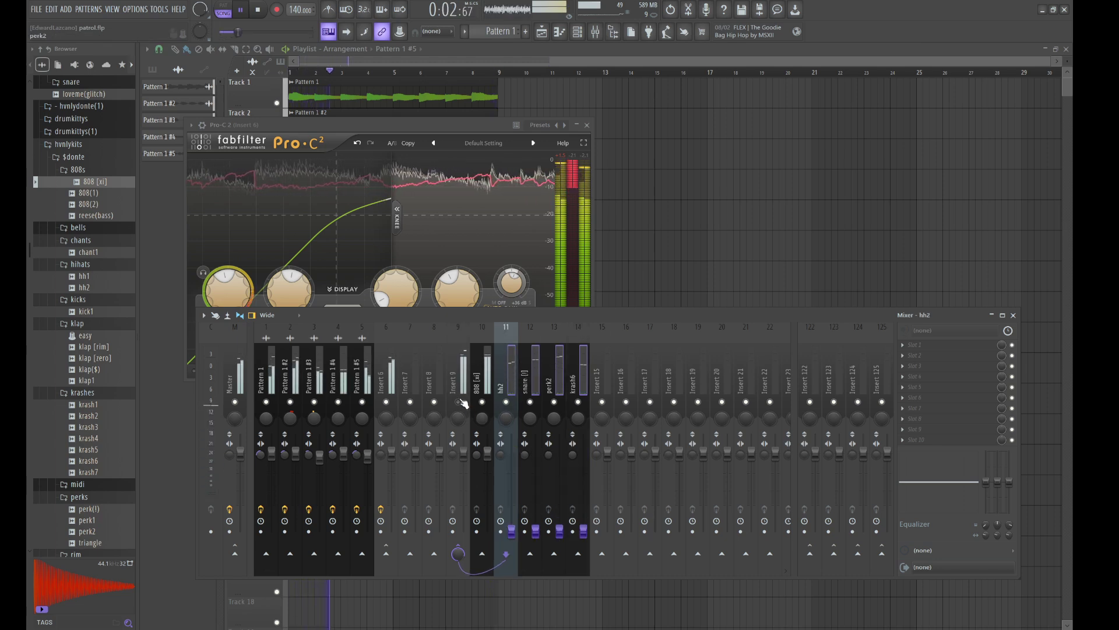
Step: Lower the insert 9 fader slightly, raise the 808 insert's volume to about 108%, and close Pro-C 2
drag(464, 454, 466, 466)
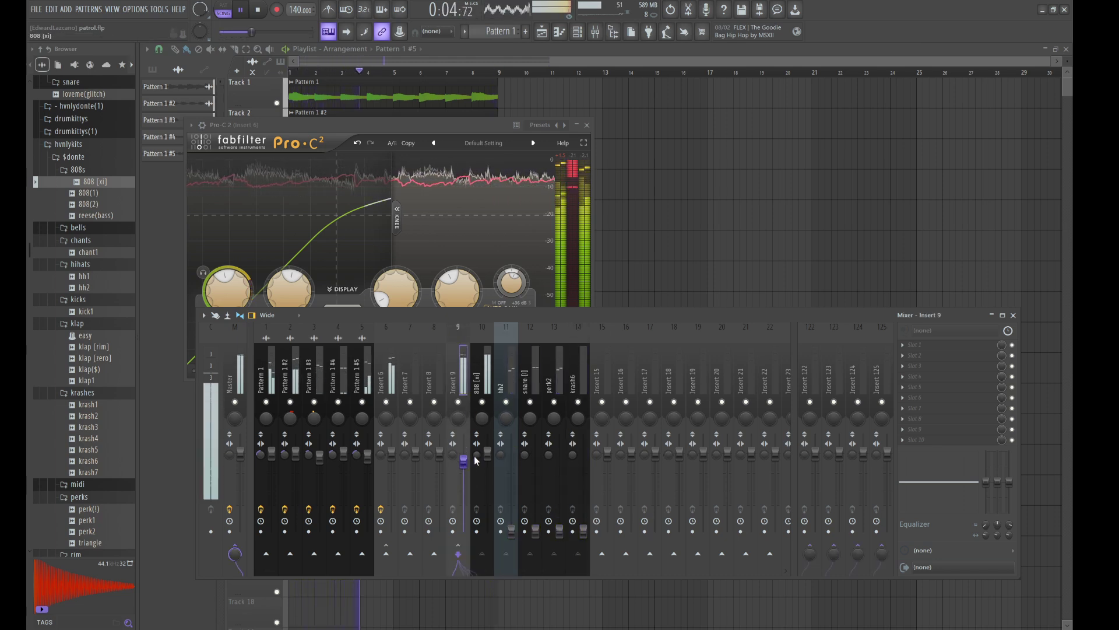
click(476, 455)
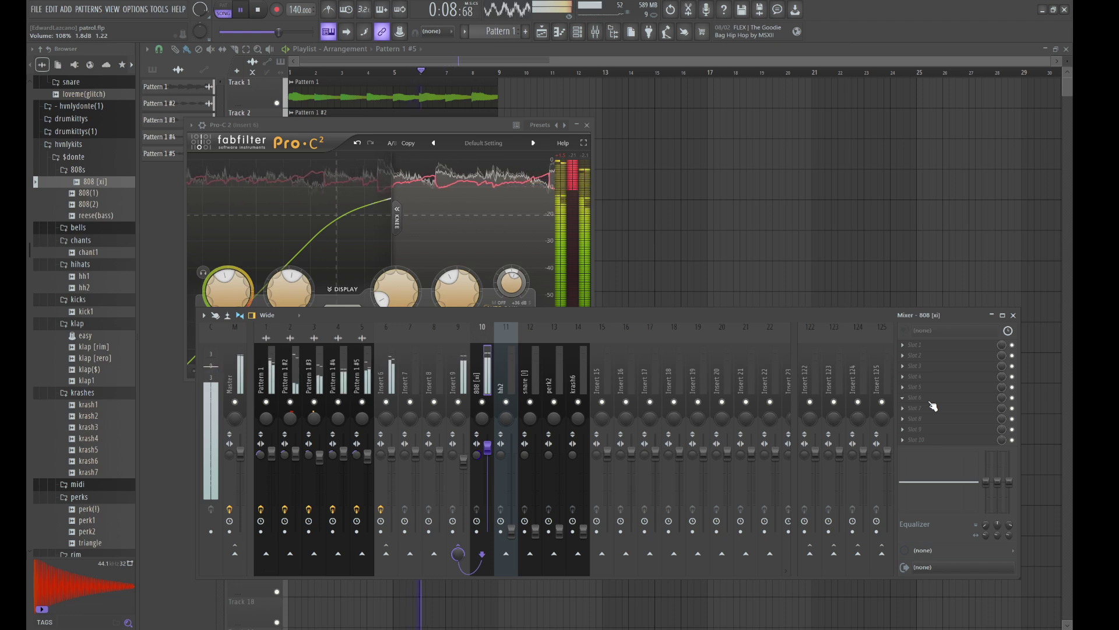
click(592, 130)
click(587, 125)
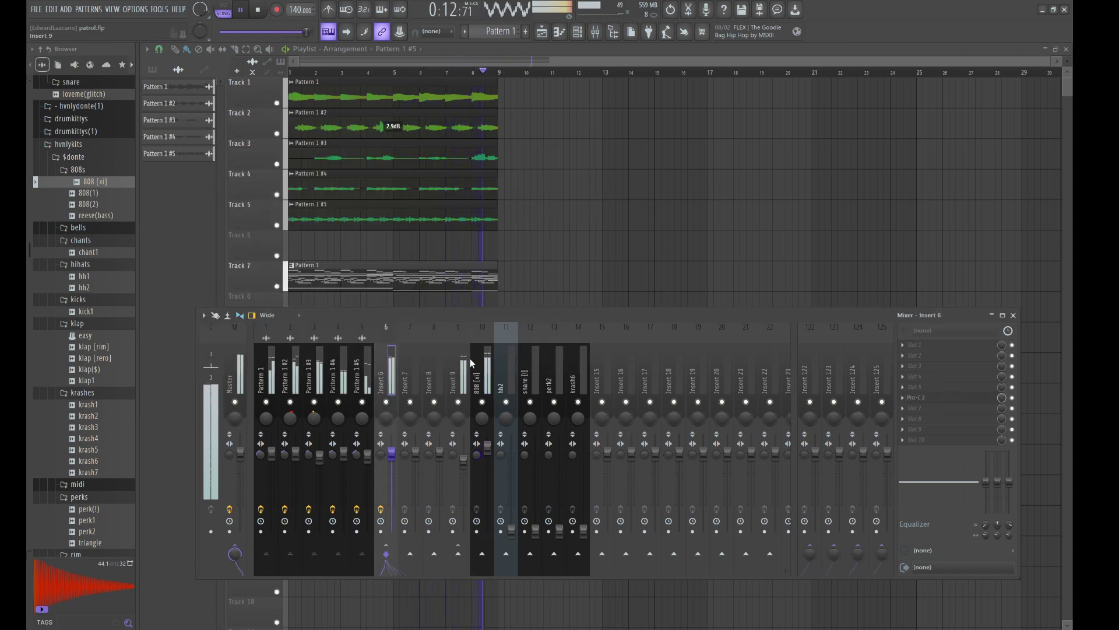
Step: Load Fruity Parametric EQ 2 into slot 6 of the 808 insert, boost around 109 Hz and the upper mids, and roll off the highs
click(484, 376)
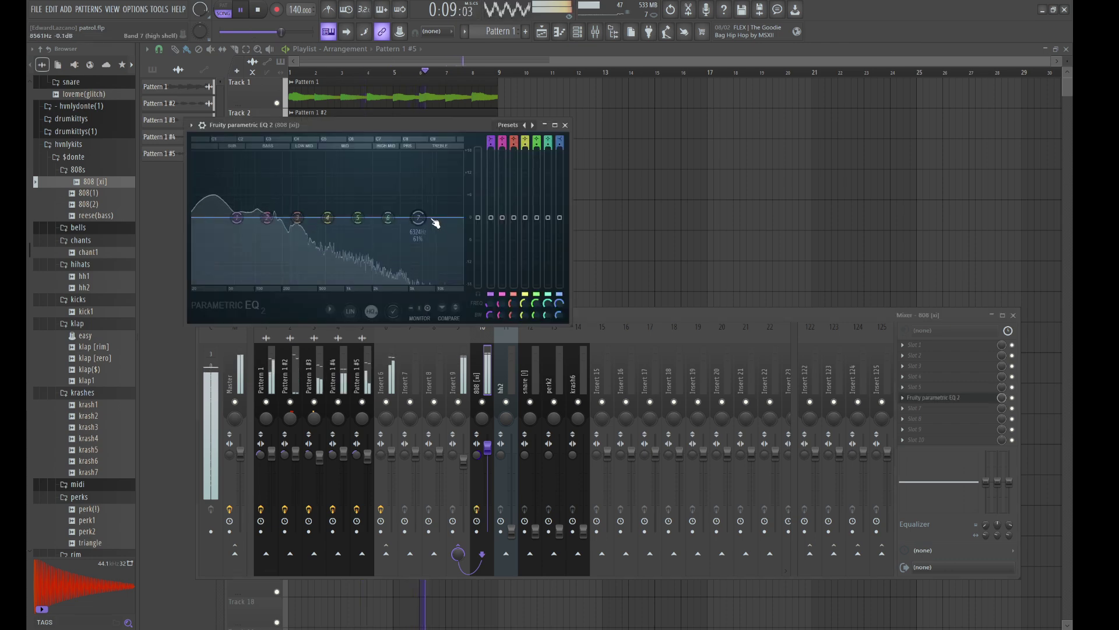
drag(431, 283, 425, 283)
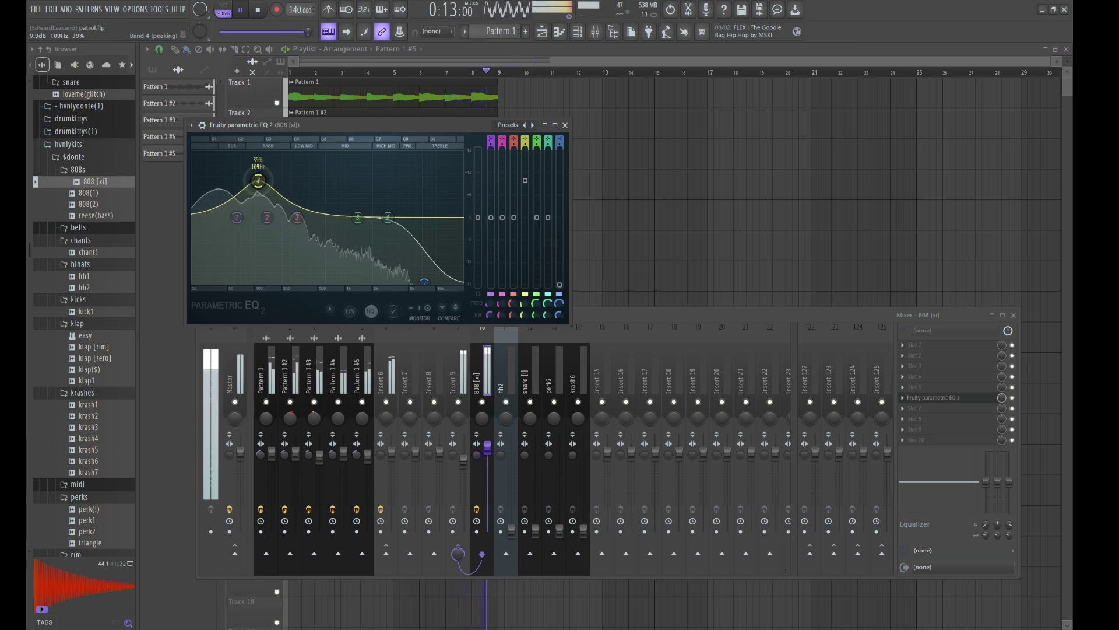
drag(268, 183, 345, 191)
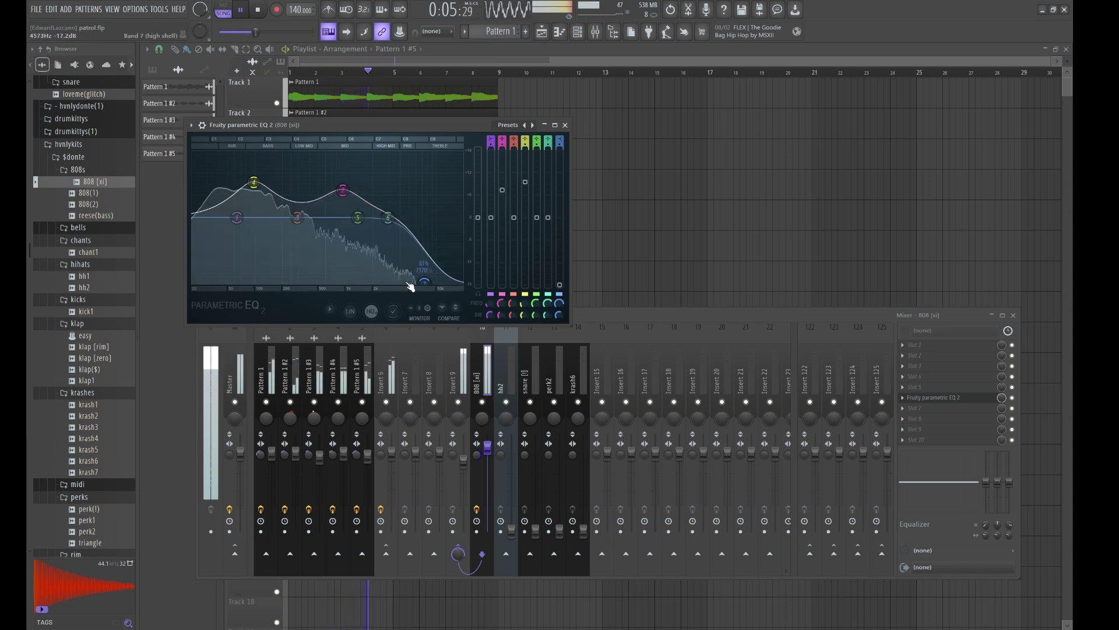
Step: Bring the hh2 fader back up and set its insert EQ to -18 dB low shelf with a 4.4 dB peaking boost
click(518, 529)
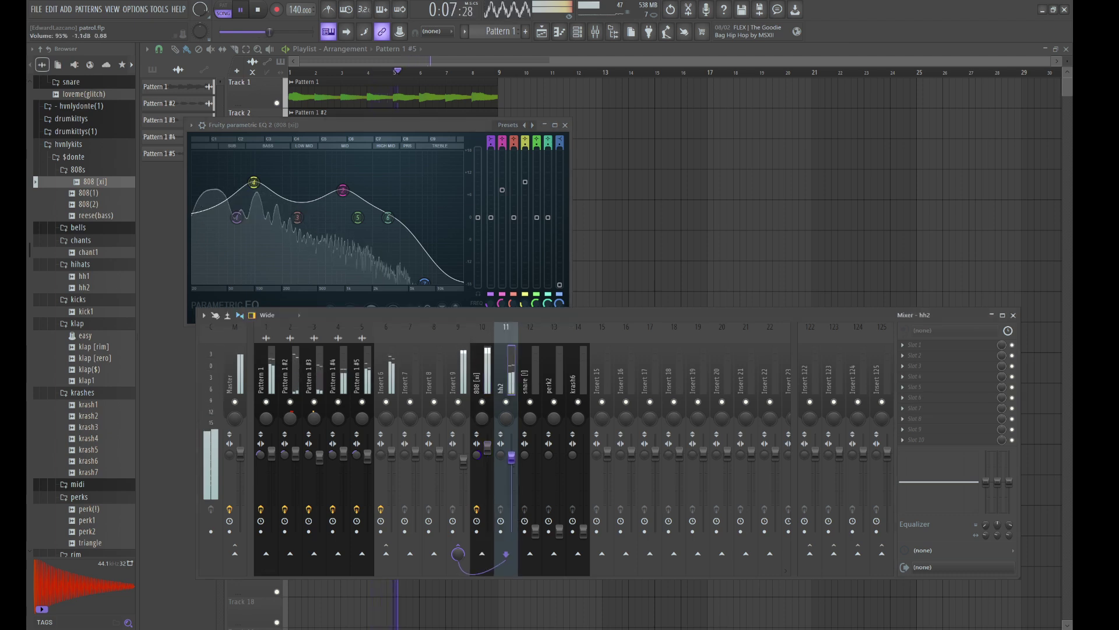
drag(511, 457, 511, 455)
drag(986, 482, 986, 513)
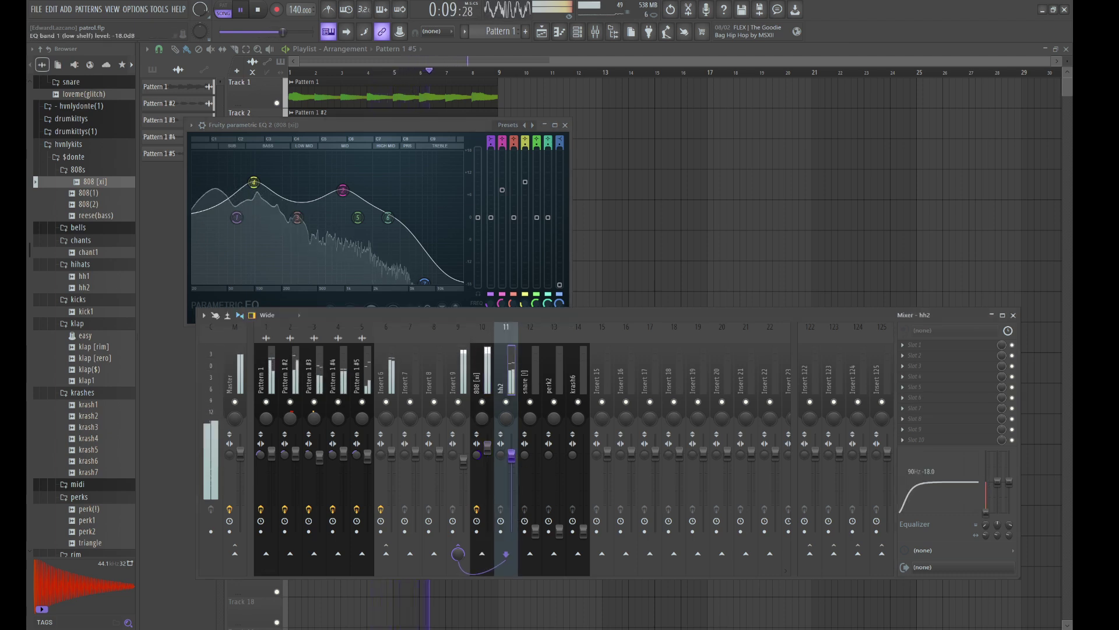
drag(950, 473, 927, 489)
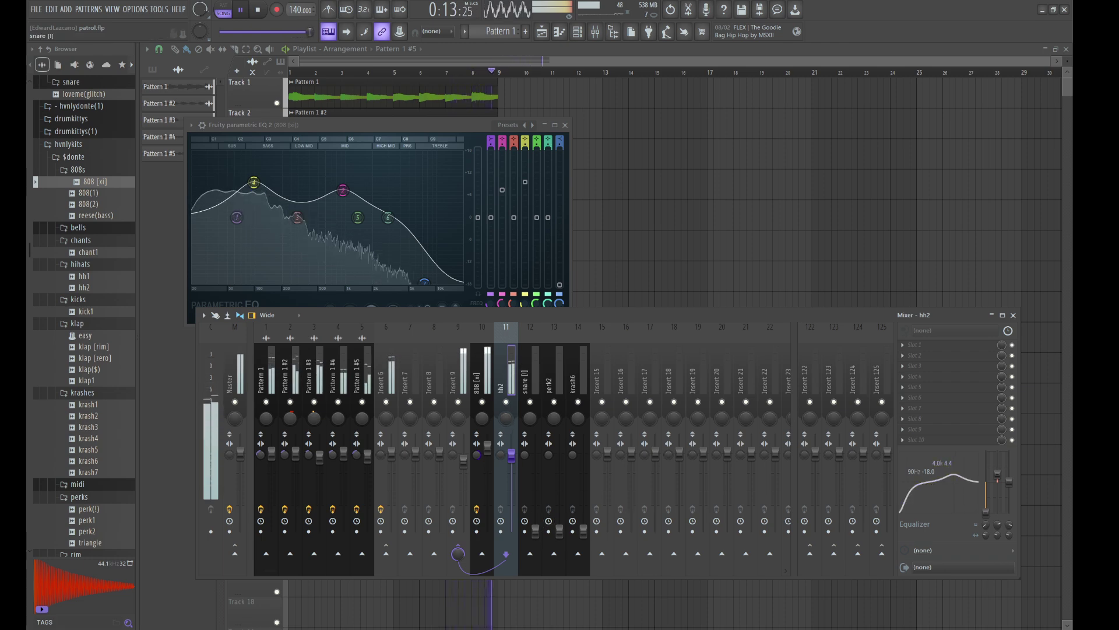
Step: Raise the snare fader above its default level and set its insert EQ to -18 dB low shelf with a 6.4 dB boost near 3.2 kHz
drag(535, 530, 535, 453)
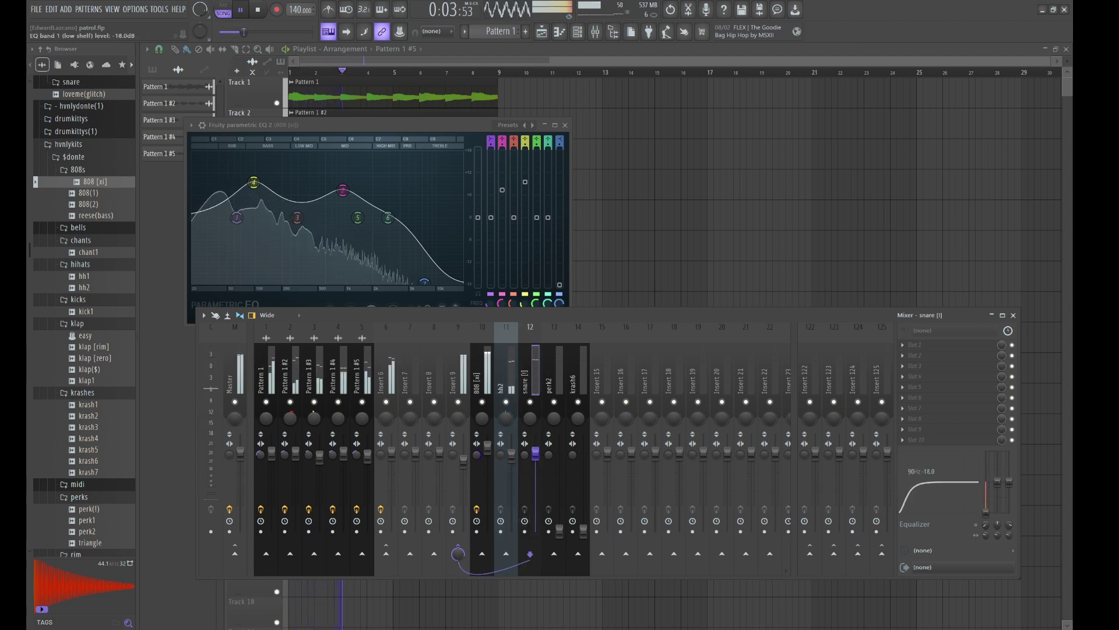
drag(940, 495, 941, 476)
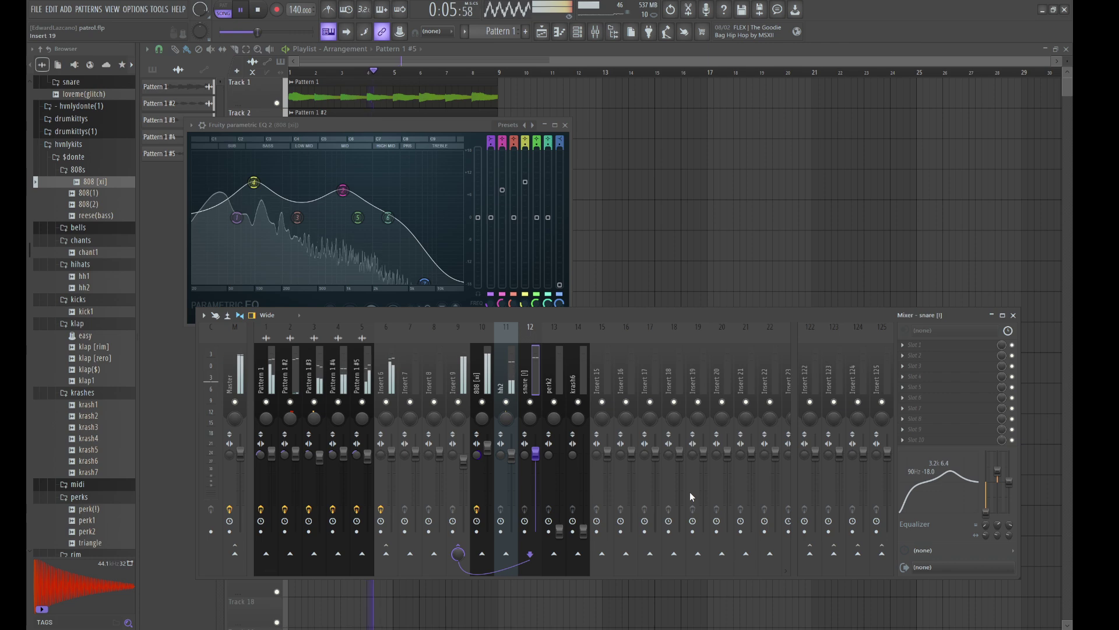
drag(537, 456, 541, 447)
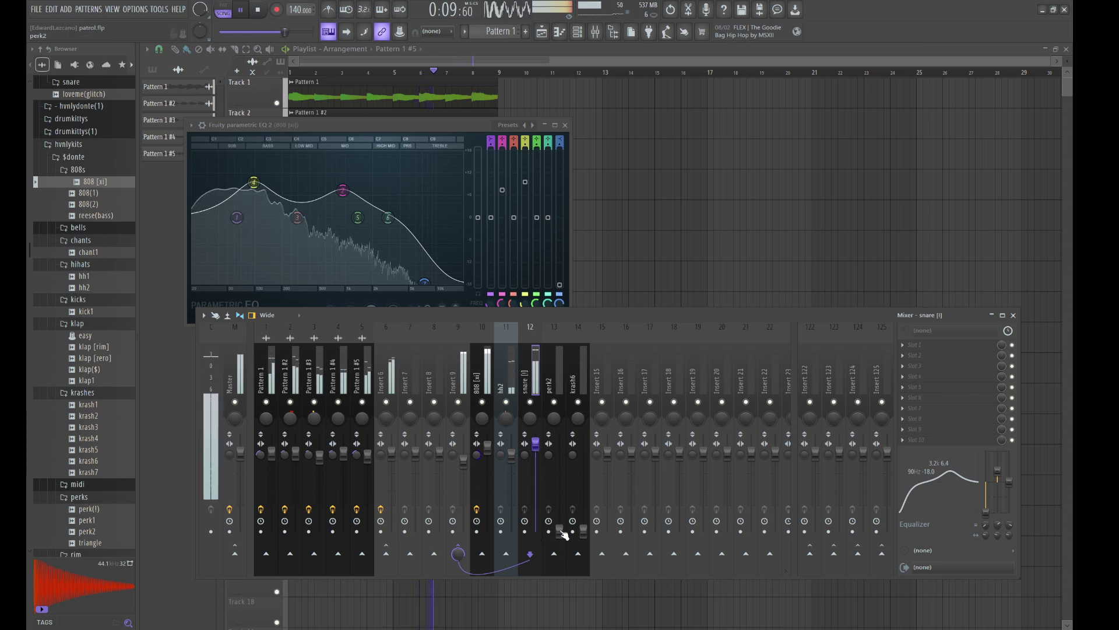
Step: Raise the perk2 and krash6 faders and give both insert EQs an 18 dB low-shelf cut and a peaking boost near 3.8 kHz
click(551, 501)
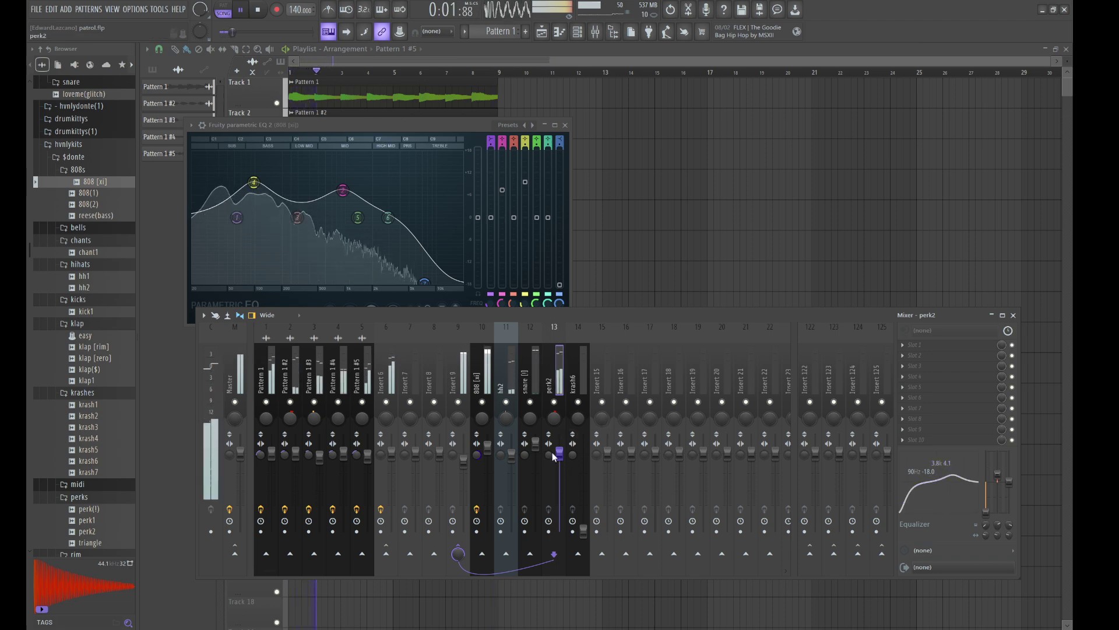
drag(581, 531, 580, 450)
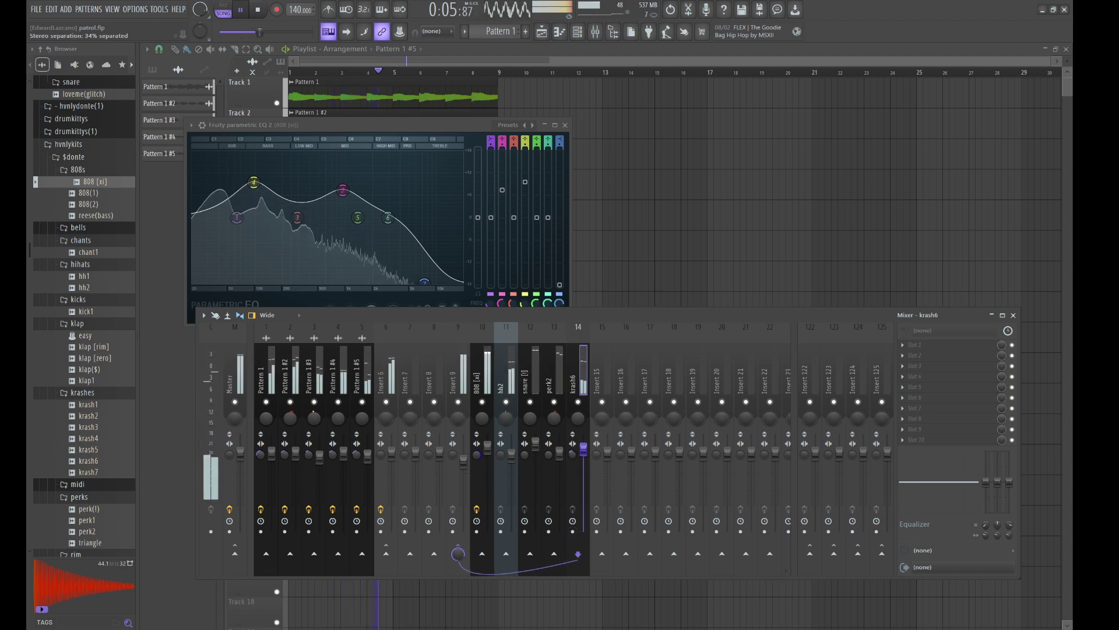
mouse_move(986, 482)
mouse_down()
mouse_move(986, 512)
mouse_move(998, 476)
mouse_up()
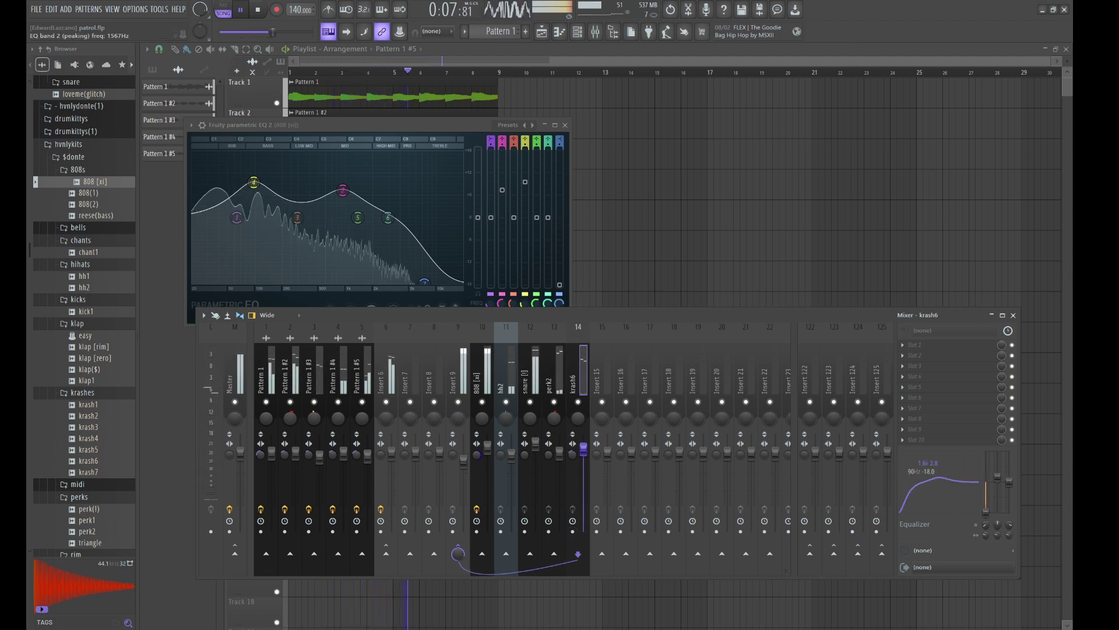
drag(997, 524, 997, 513)
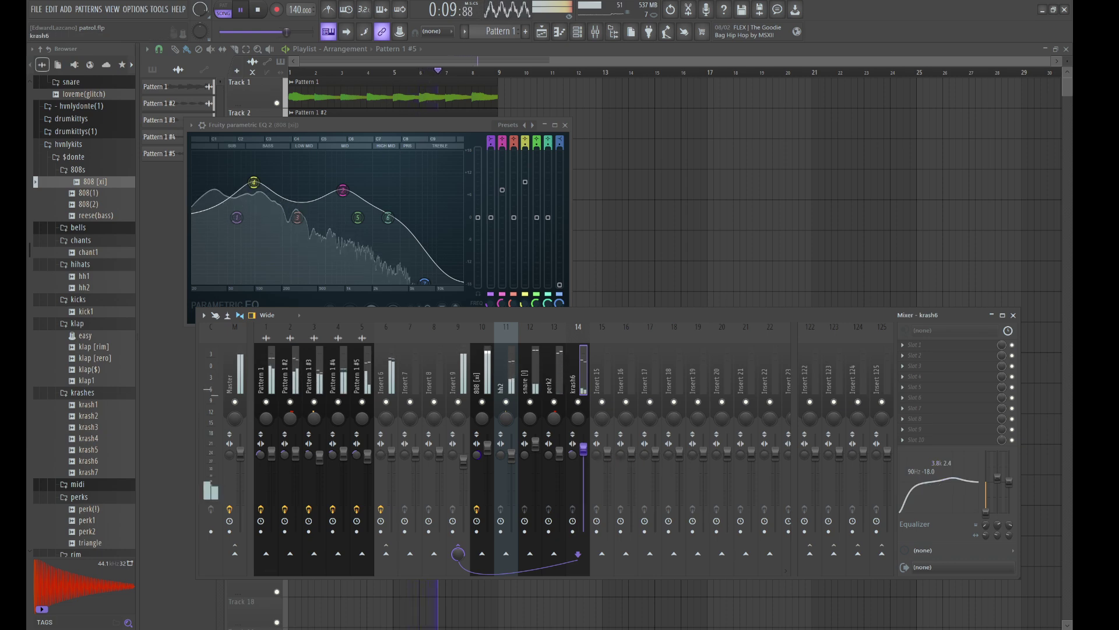
drag(584, 449, 585, 454)
Step: Save the project and load Pro-C 2 into slot 5 of insert 9 with the Groovy Glue 01 bM preset
click(458, 379)
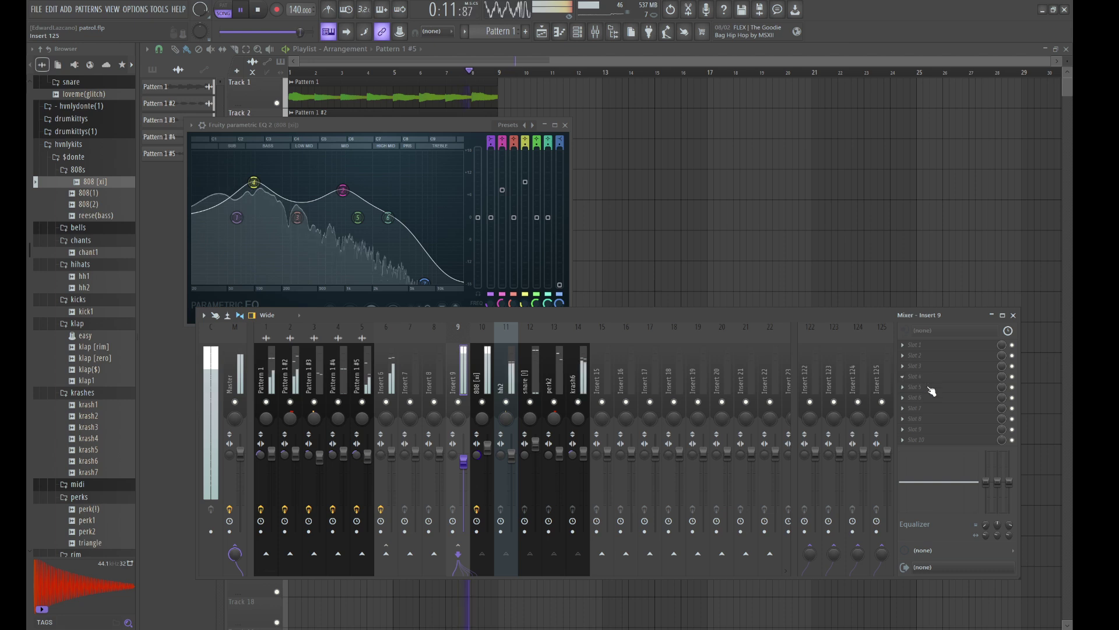
key(ctrl+s)
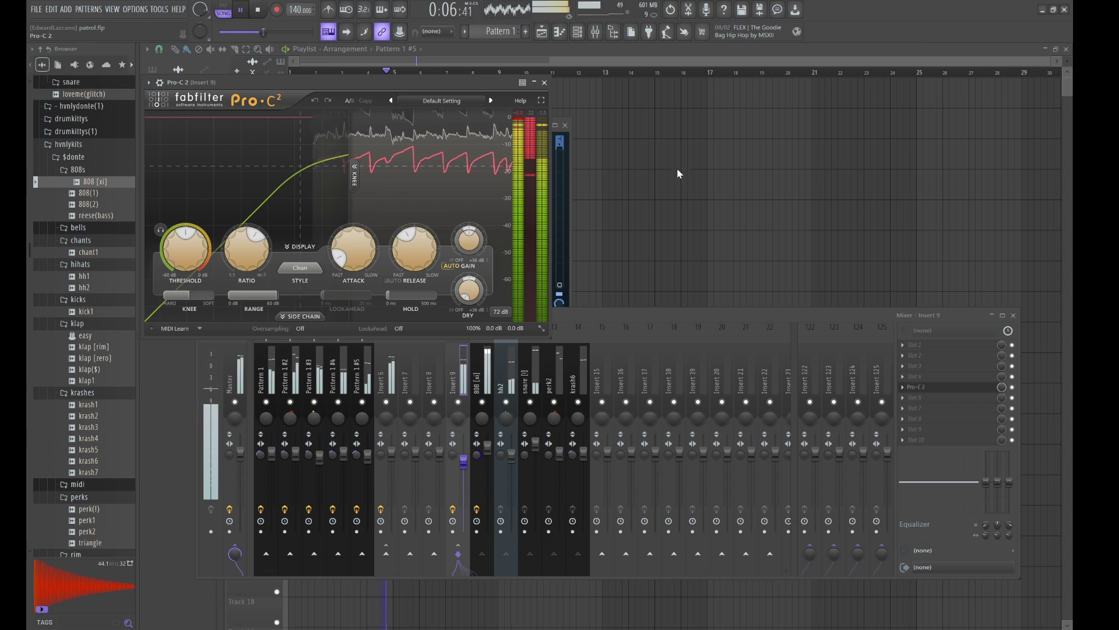
click(659, 150)
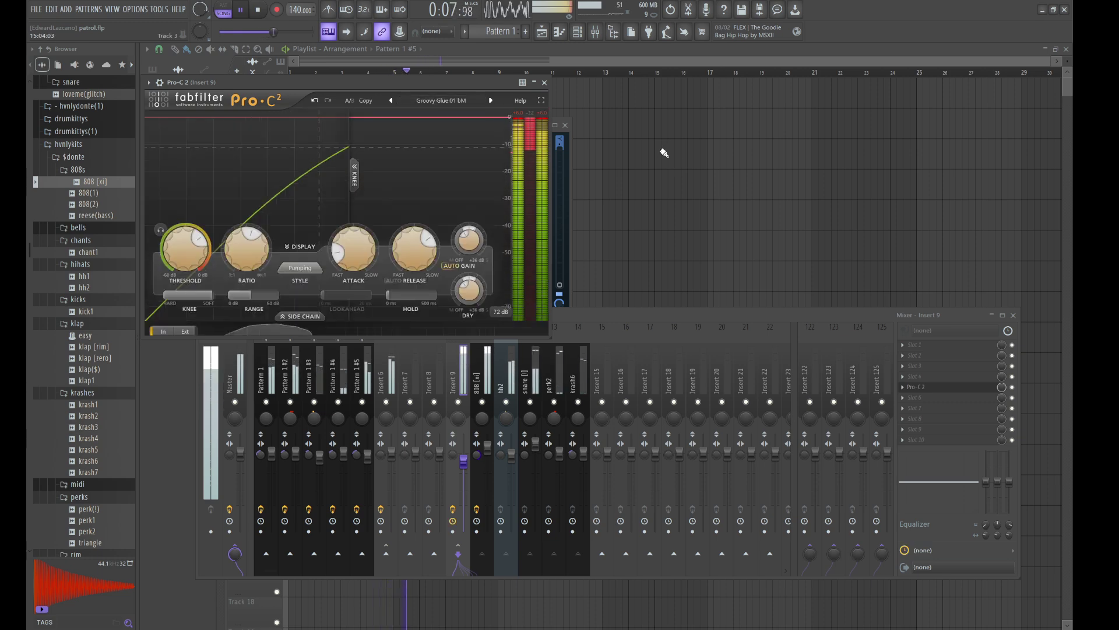
Step: Close the Pro-C 2, parametric EQ and mixer windows and save the project
click(544, 82)
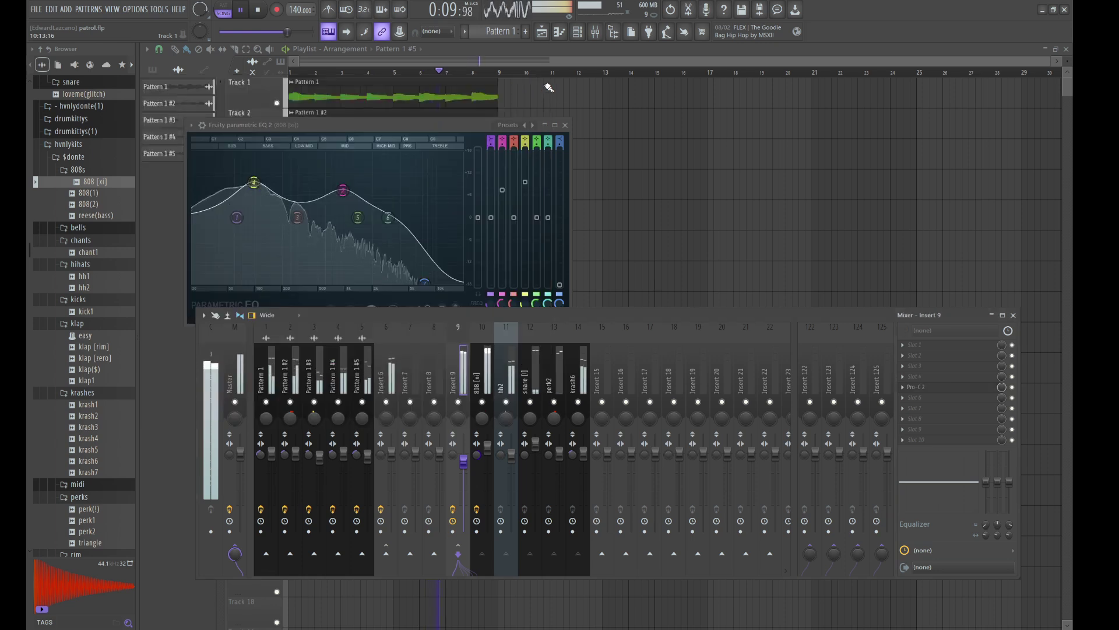
click(565, 125)
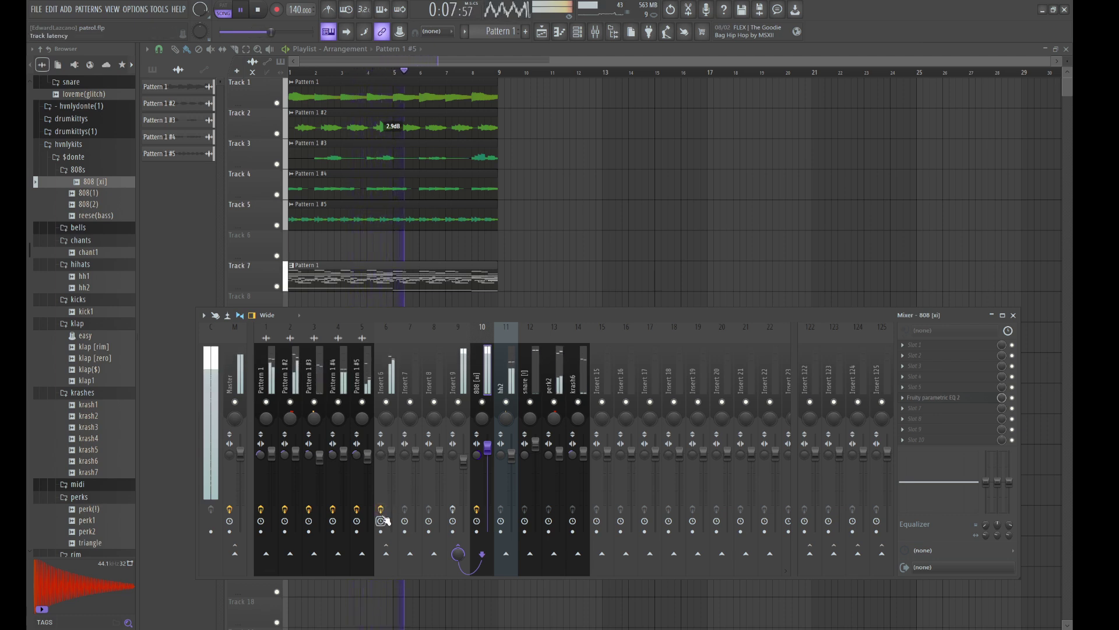
key(ctrl+s)
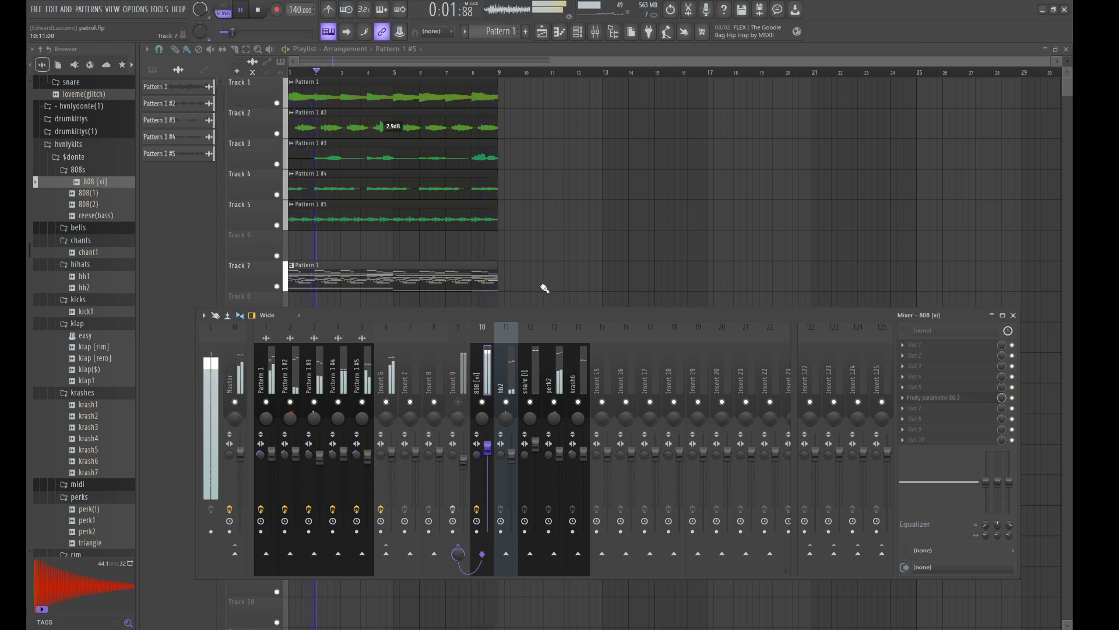
key(F9)
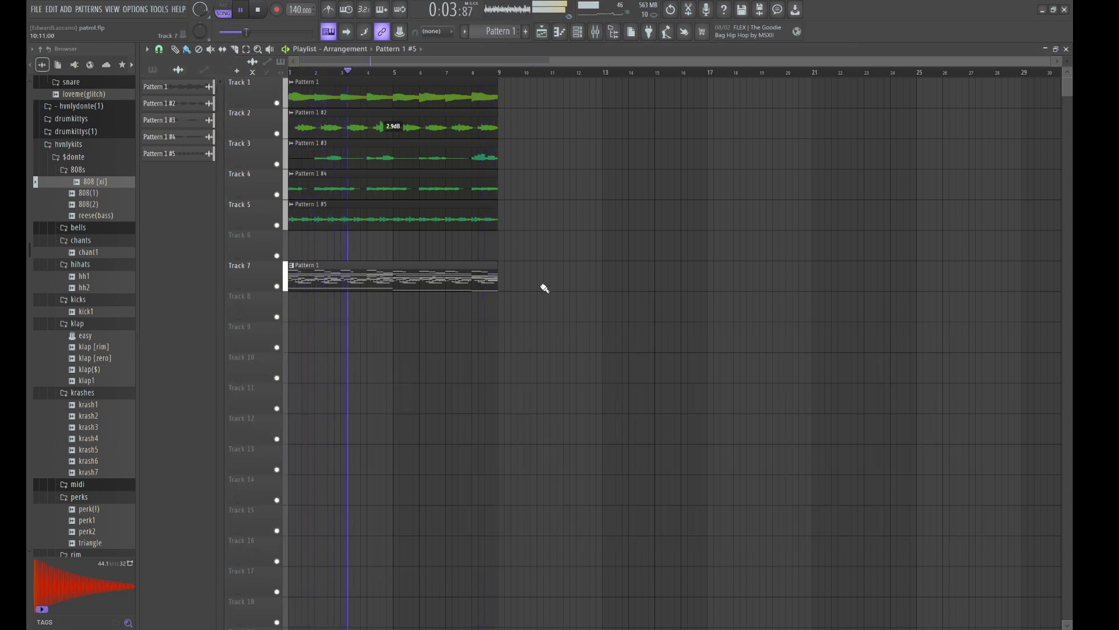